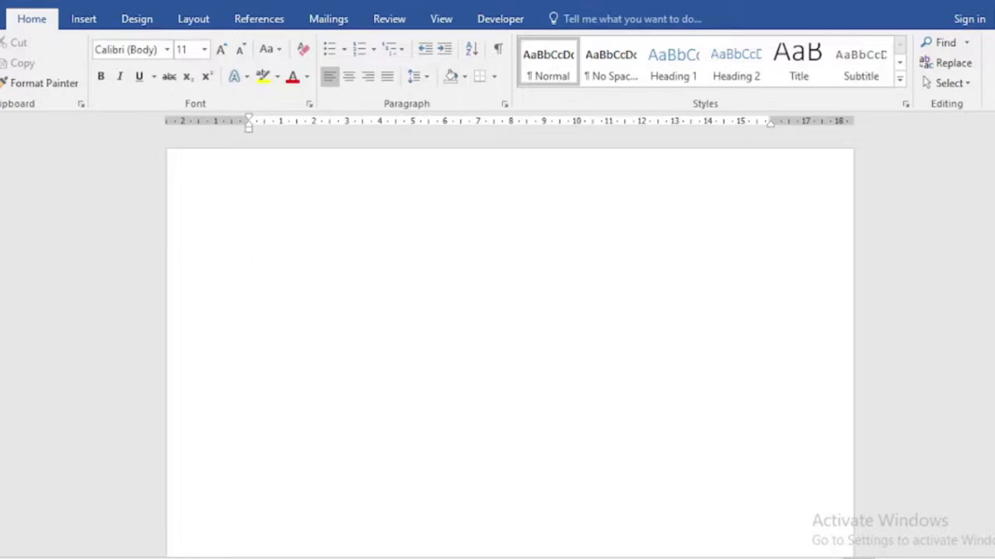
- Switch to File Explorer and open the PortableComputers document from the 3_1 DATA eng folder in CATGr12 Section 1 to 3
key(alt+Tab)
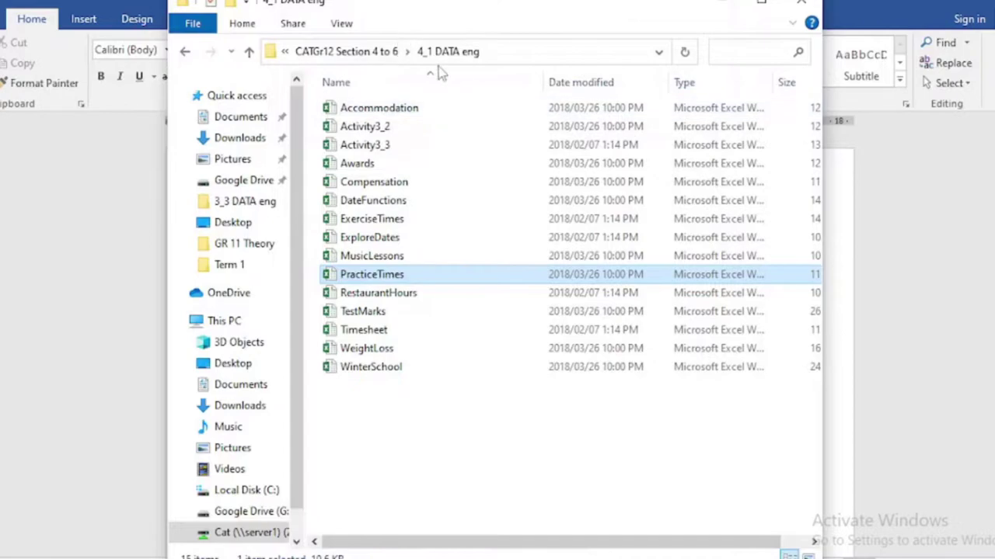
click(187, 53)
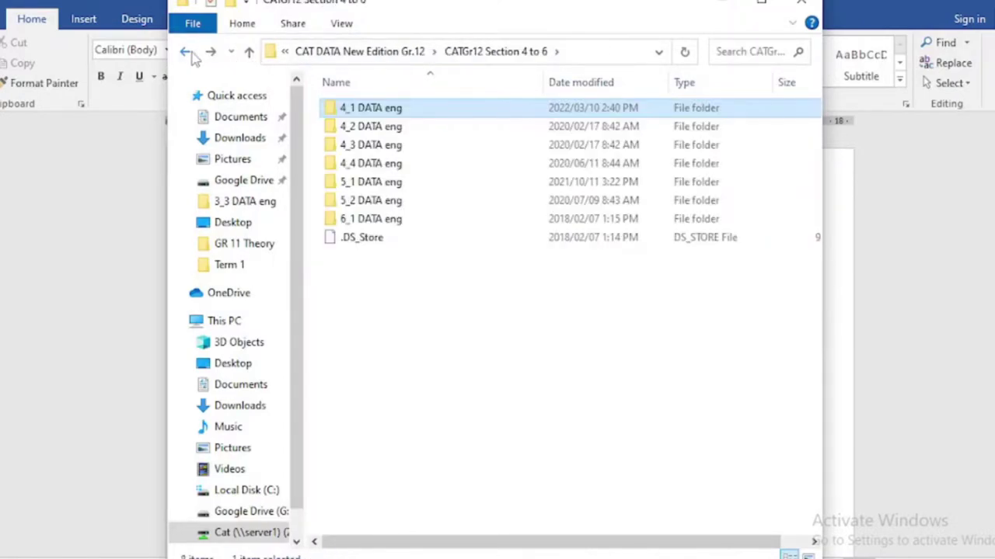
click(192, 54)
double_click(375, 144)
double_click(376, 145)
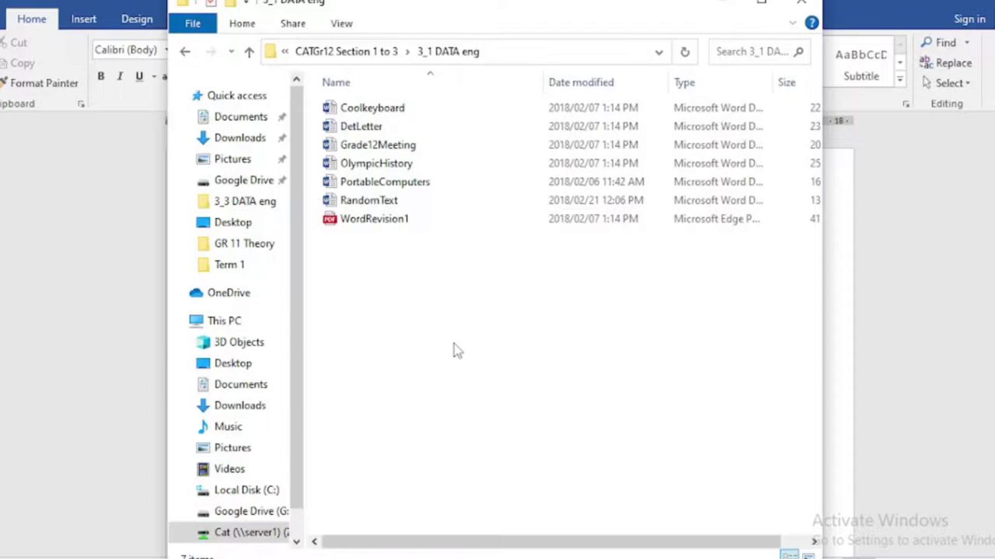
double_click(431, 185)
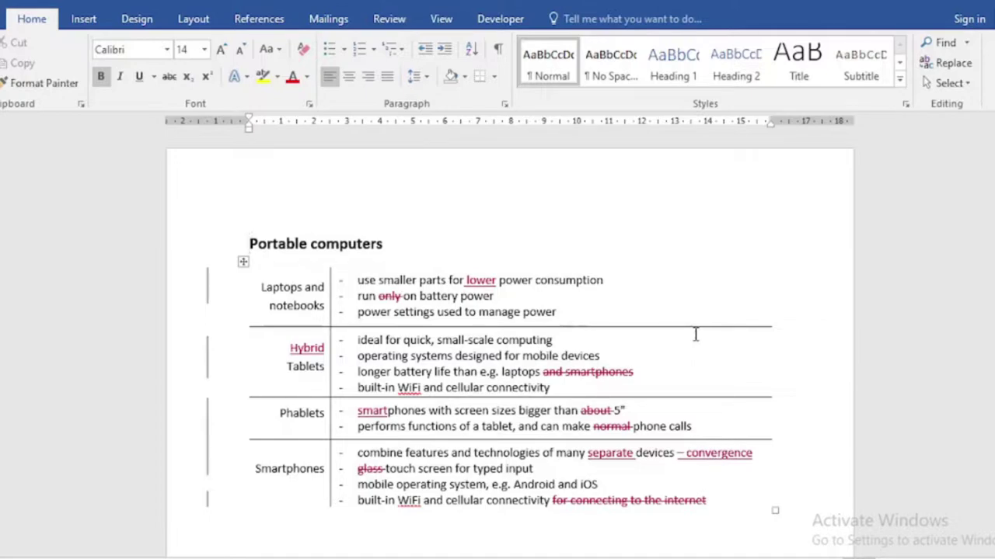
- Look through the document's revisions in the Reviewing Pane, switching the text between simple and full markup
click(491, 234)
click(208, 293)
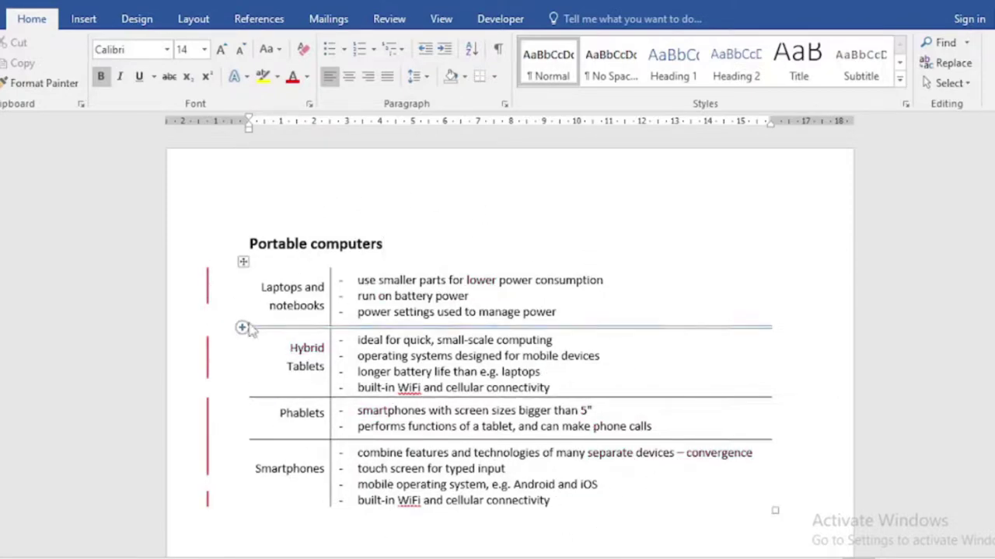
click(403, 20)
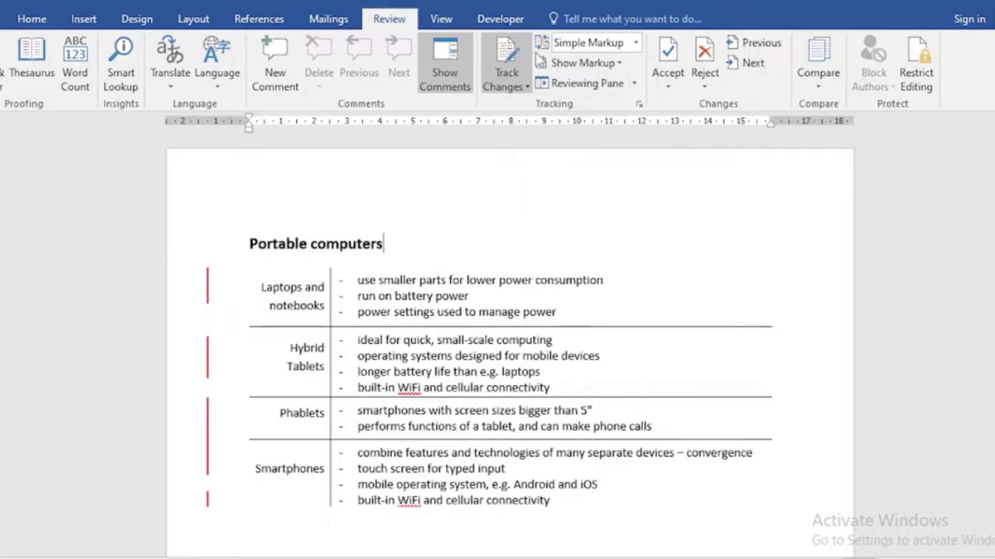
click(584, 84)
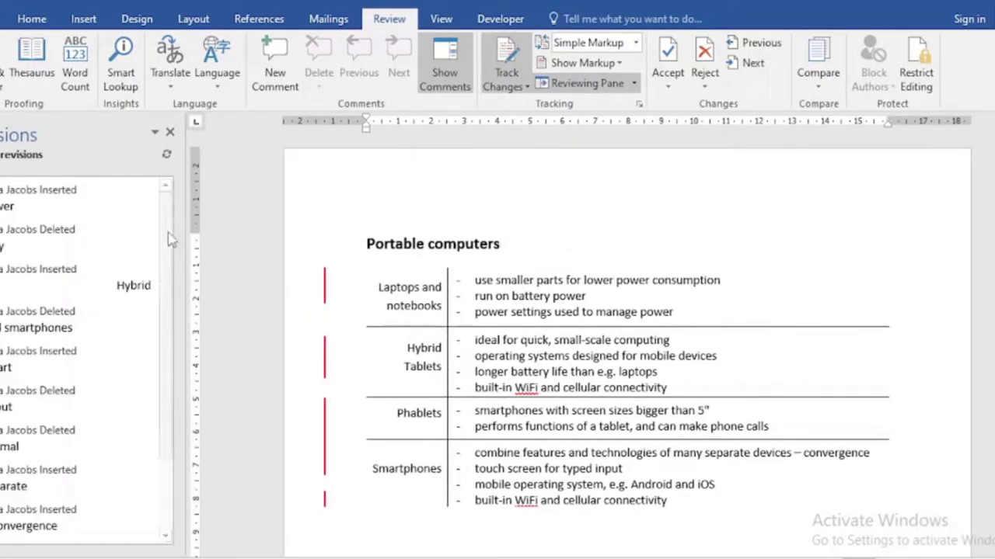
scroll(169, 311, down, 4)
scroll(172, 232, up, 4)
scroll(173, 232, up, 1)
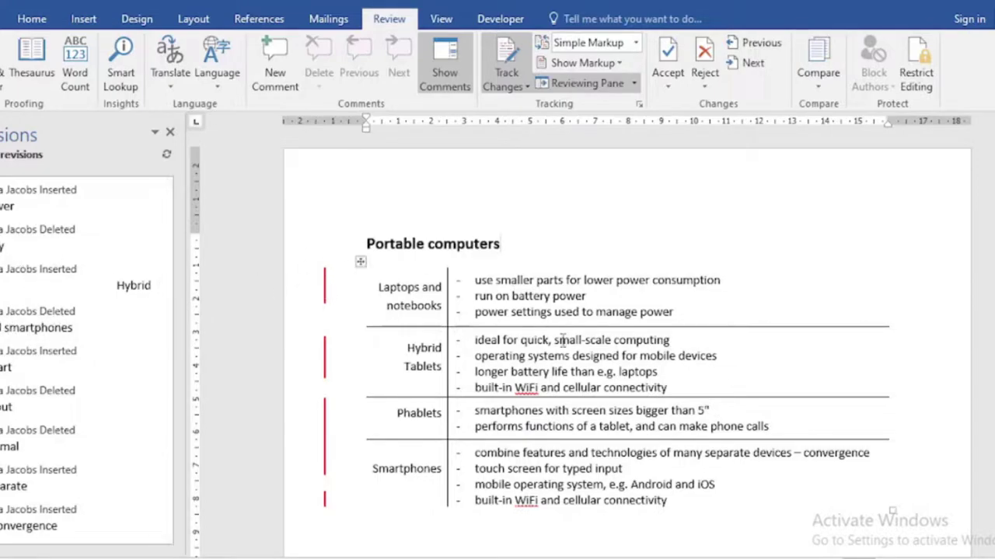
click(324, 291)
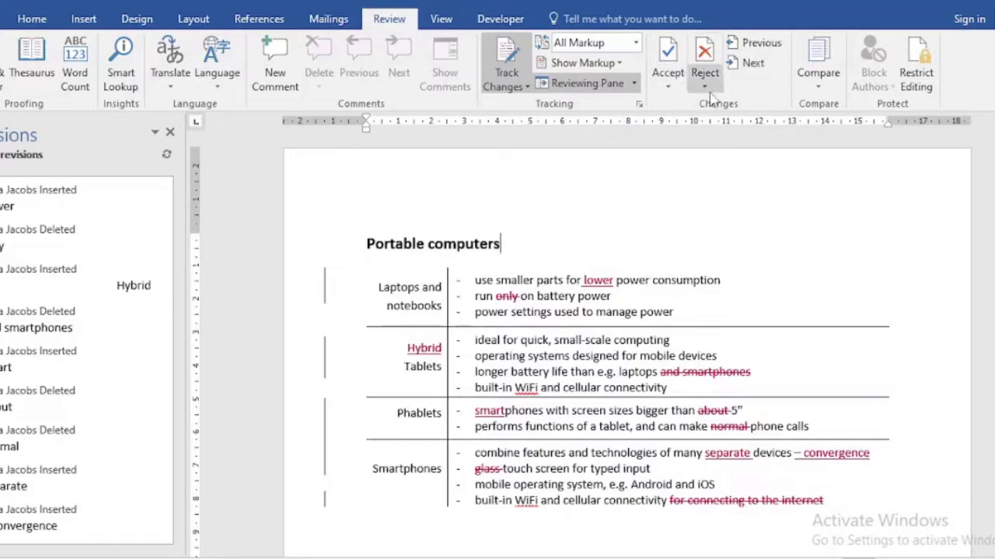
click(668, 87)
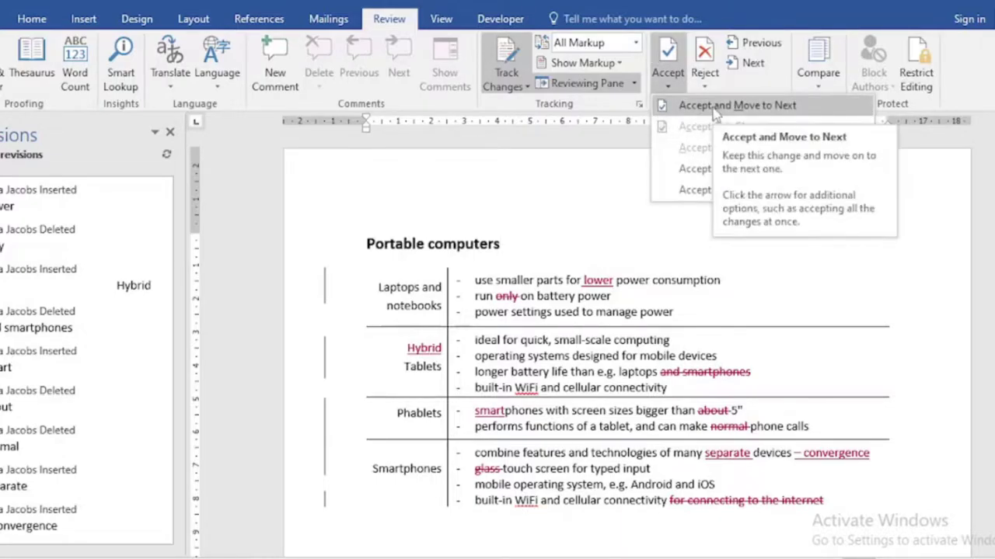
click(596, 247)
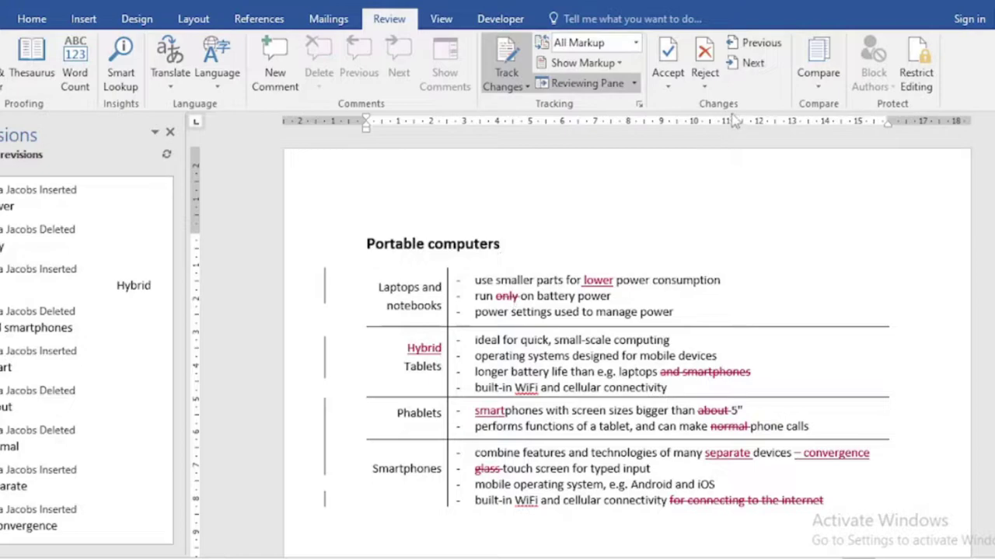
click(673, 90)
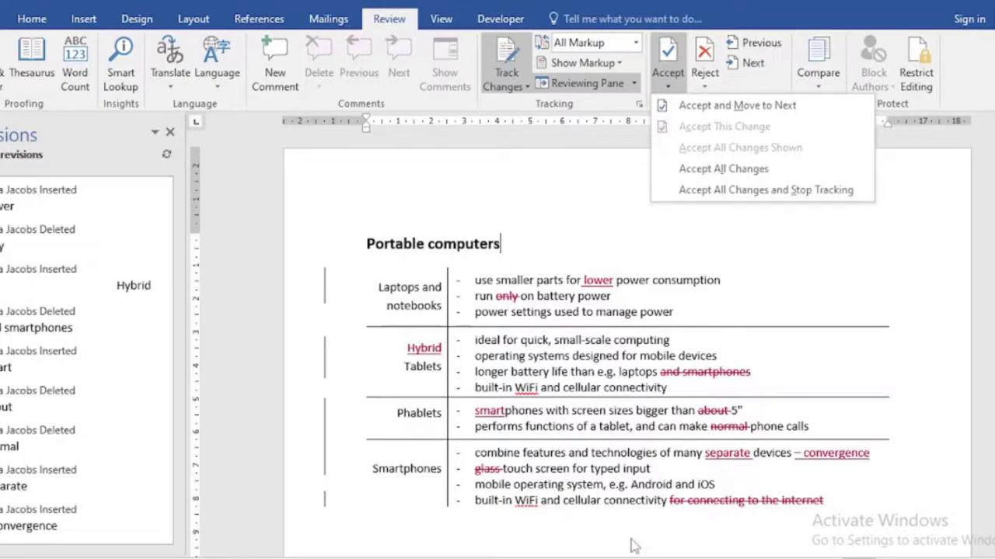
click(625, 187)
click(705, 87)
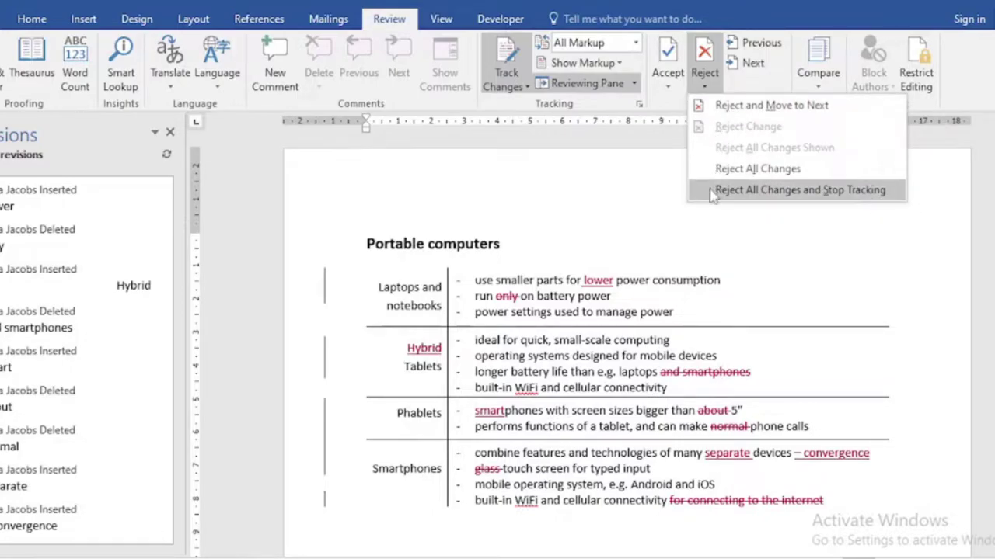
click(600, 213)
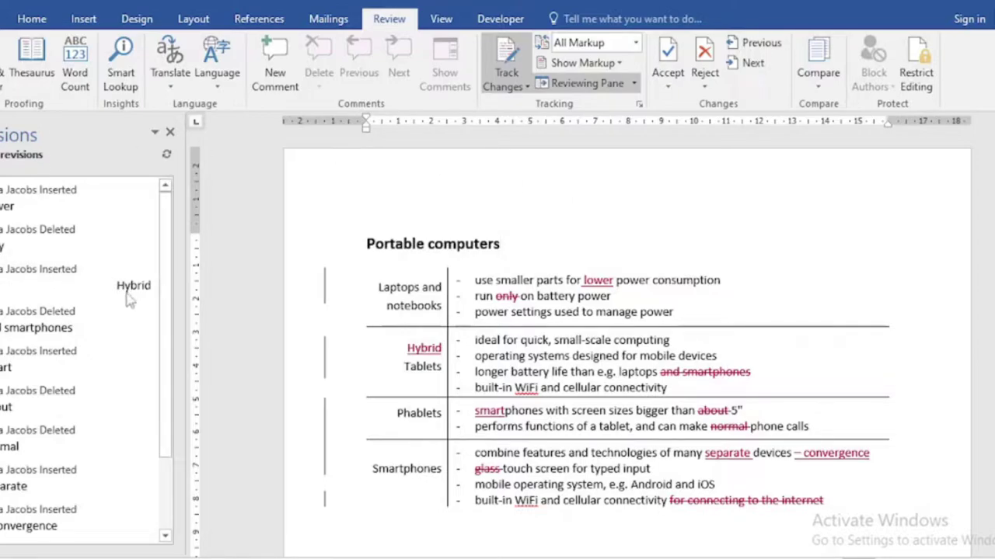
- Reject the tracked insertion "Hybrid" in the Tablets row of the table
click(427, 351)
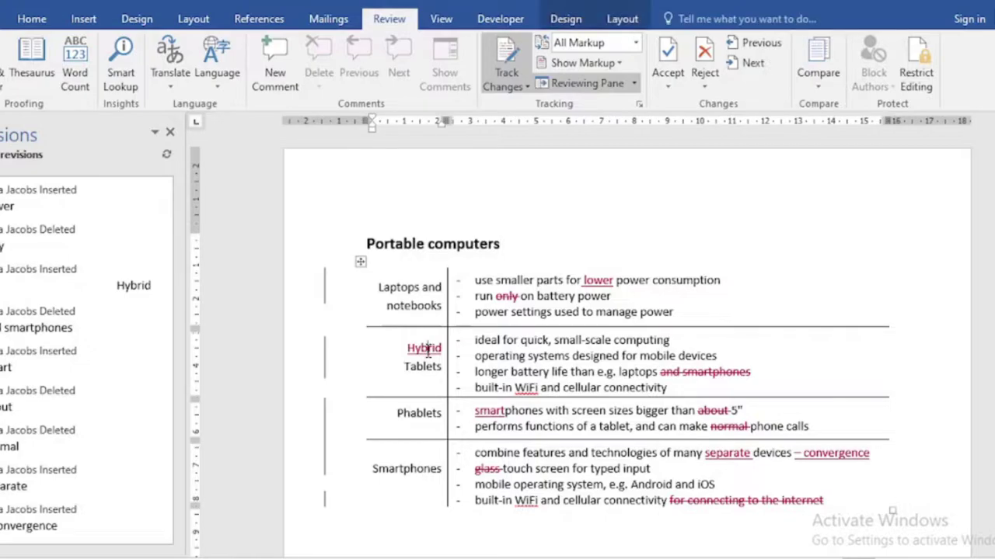
click(670, 91)
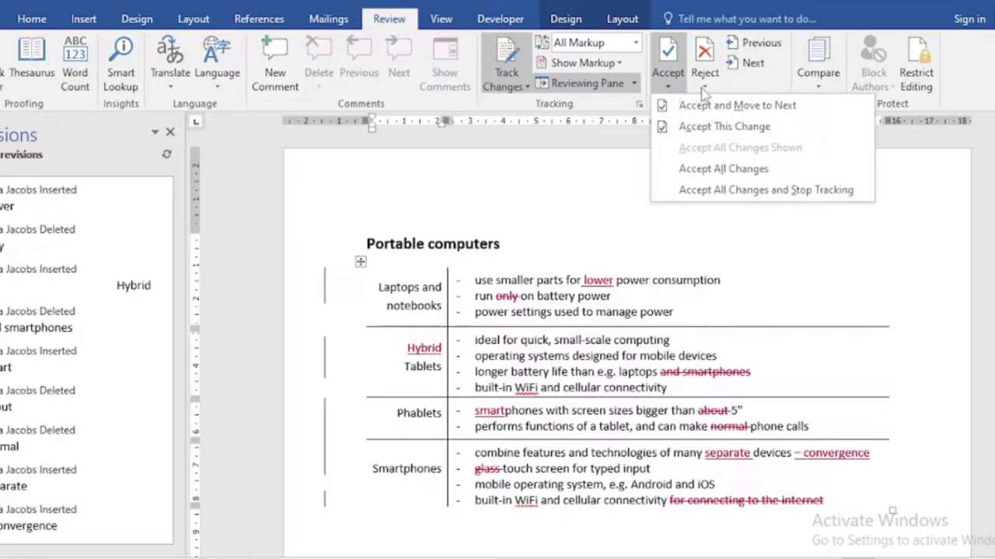
click(705, 89)
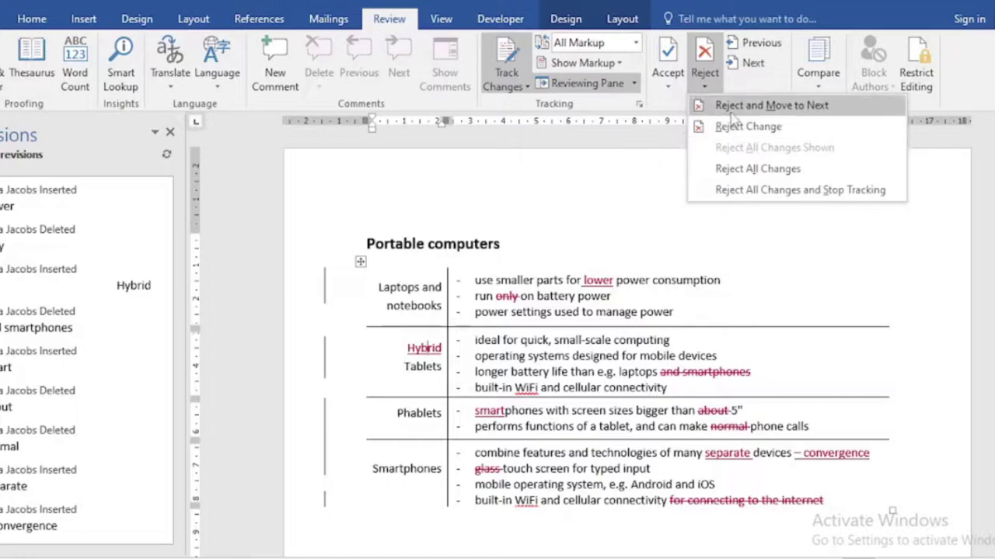
click(780, 132)
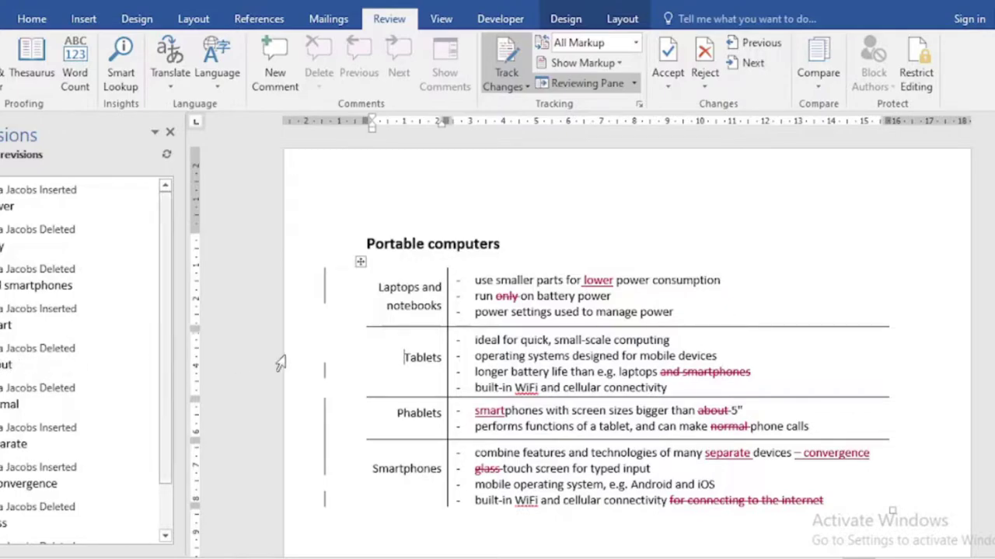
- Accept the tracked deletion of "about" in the Phablets row of the table
click(709, 413)
click(667, 87)
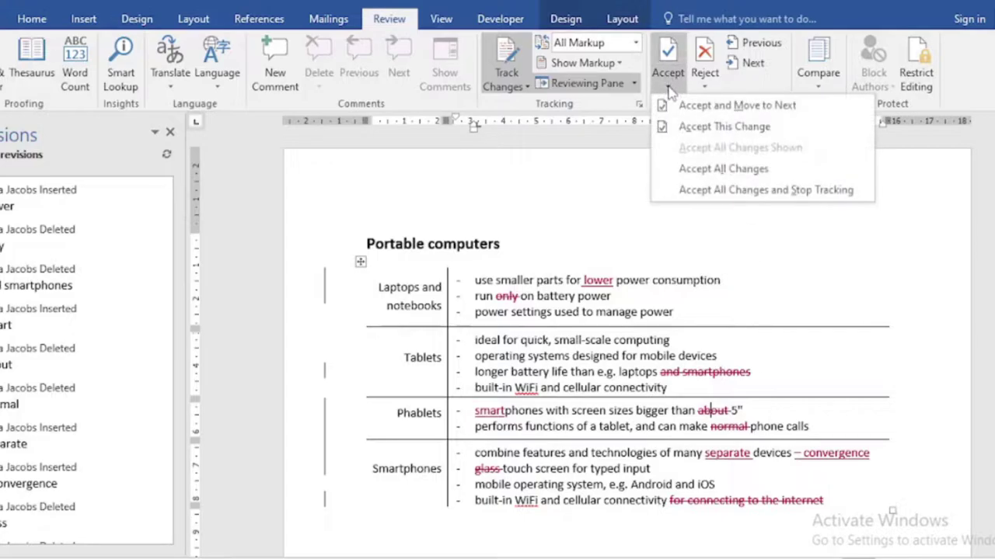
click(677, 129)
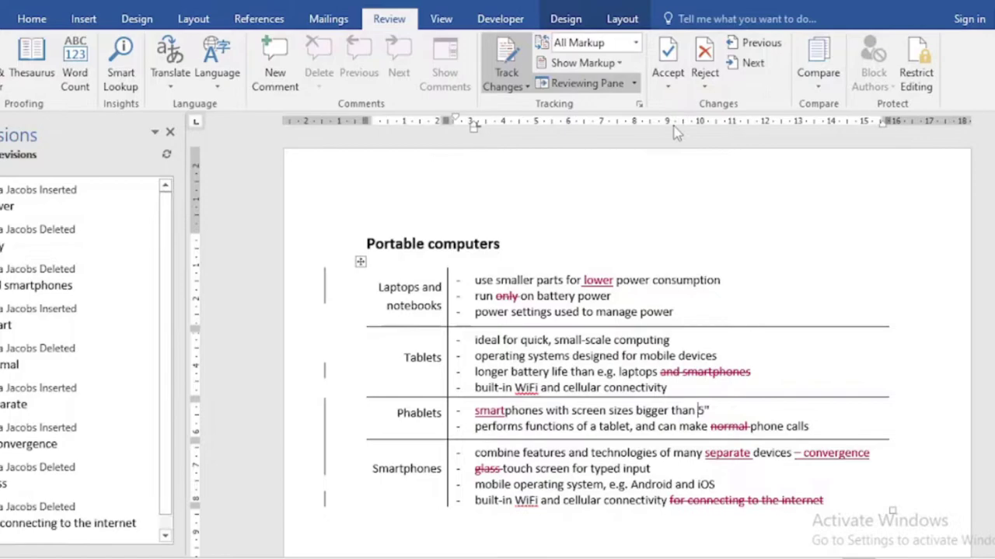
click(750, 410)
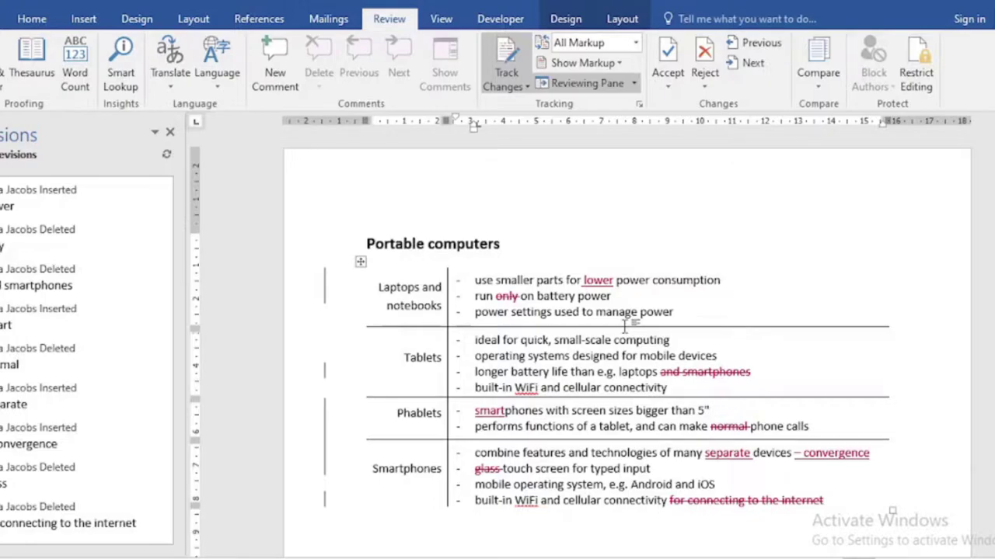
- Close PortableComputers without saving and open the Grade12Meeting document with editing enabled
key(ctrl+w)
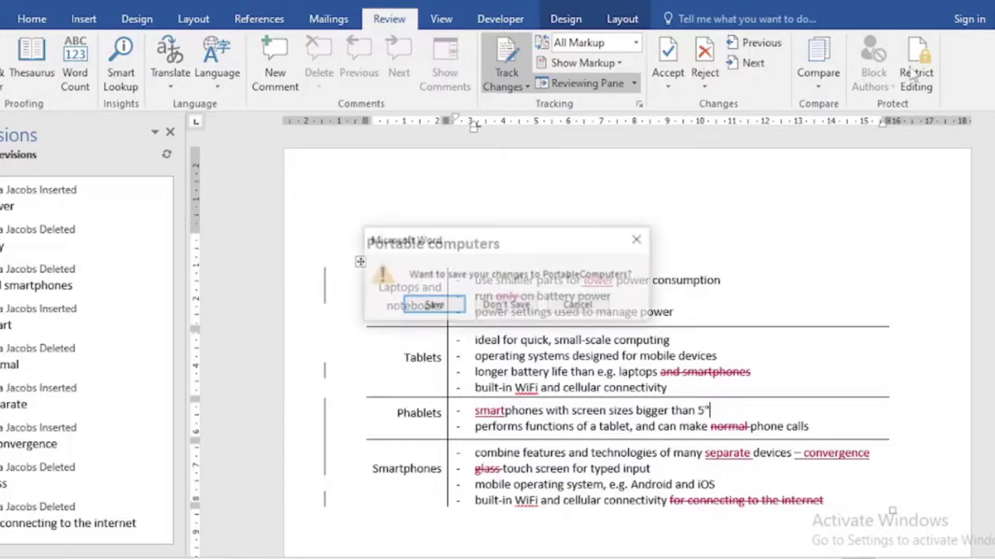
click(509, 306)
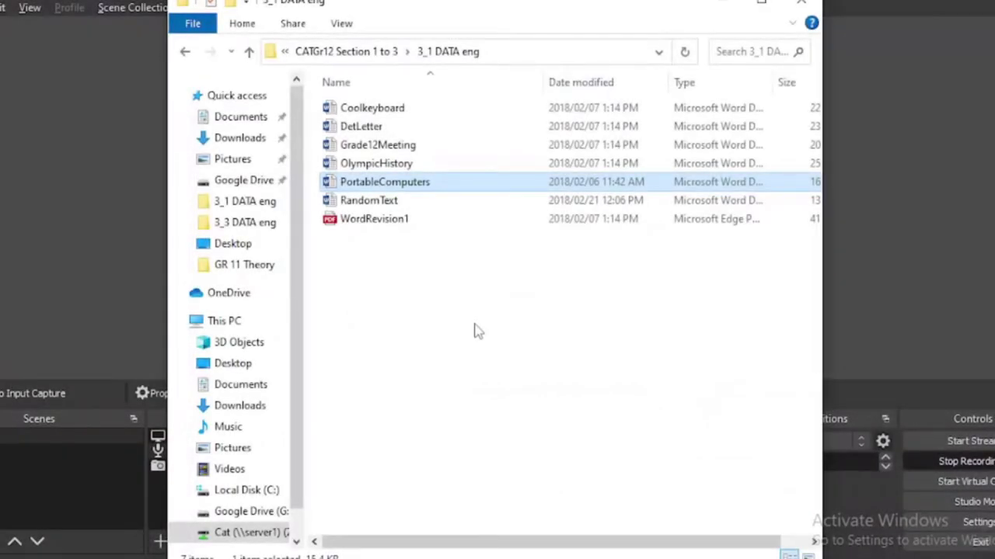
double_click(374, 146)
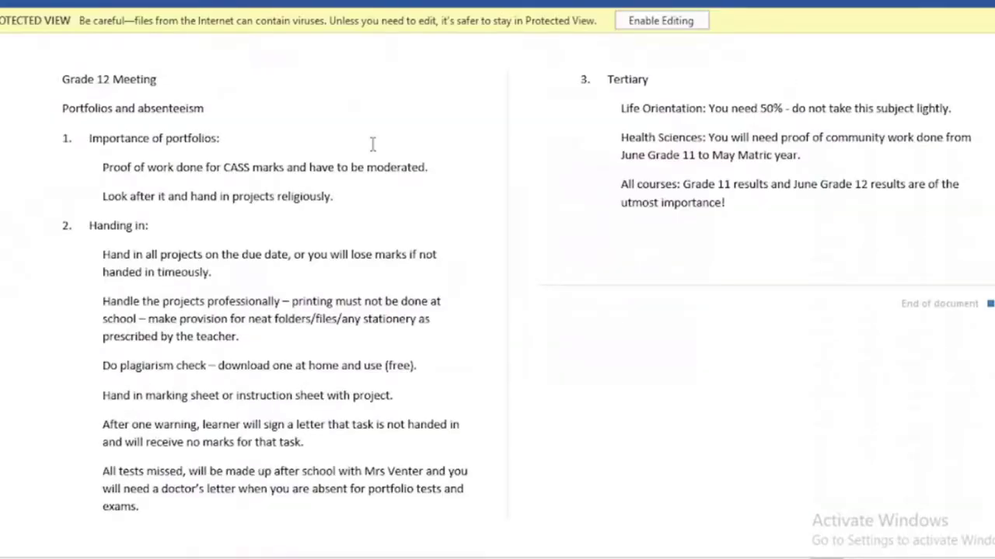
click(682, 462)
click(661, 21)
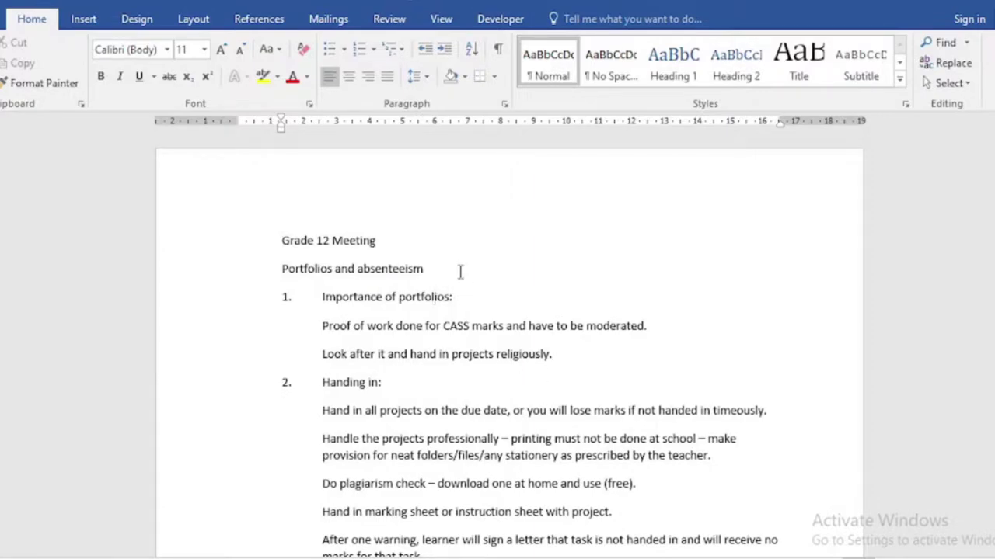
- Delete and retype the word "Look" at the start of the second line under "Importance of portfolios"
text(i)
drag(322, 354, 344, 365)
key(BackSpace)
text(B)
key(BackSpace)
text(Look)
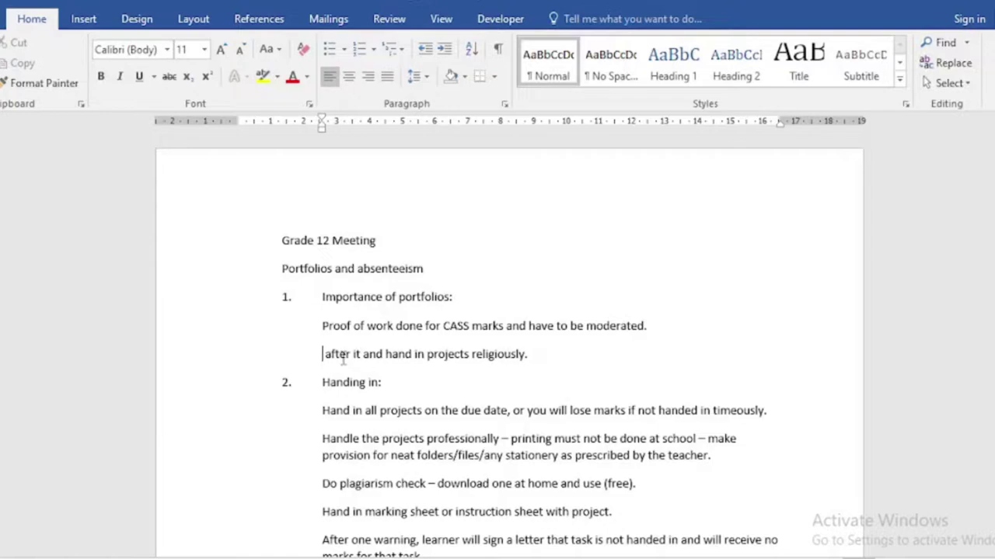
click(376, 327)
- Turn on Track Changes for the Grade12Meeting document
click(390, 18)
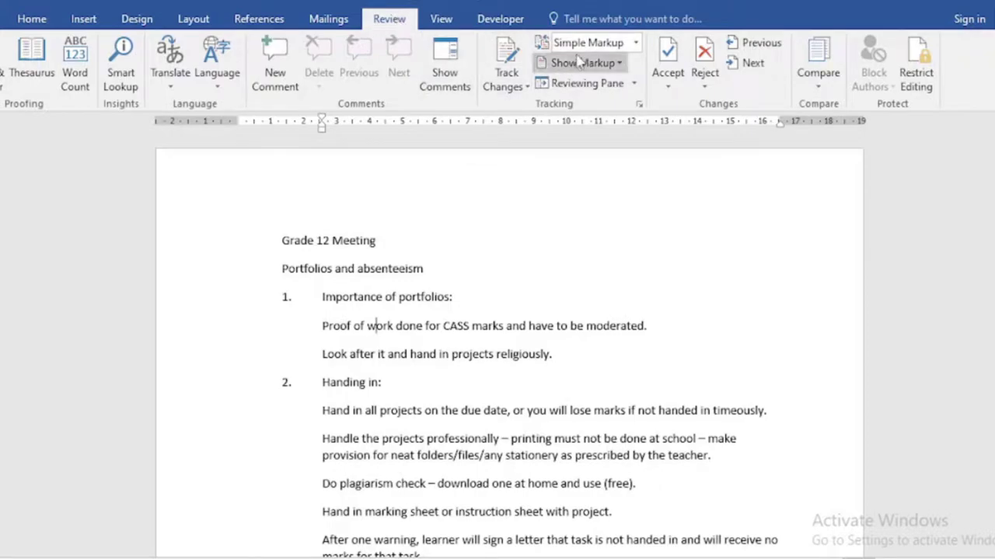
click(526, 88)
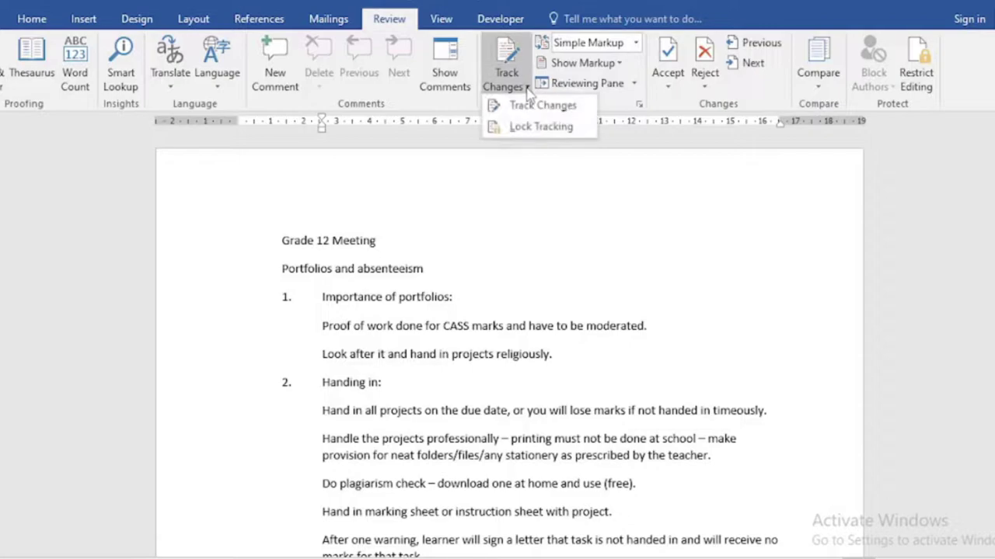
click(515, 112)
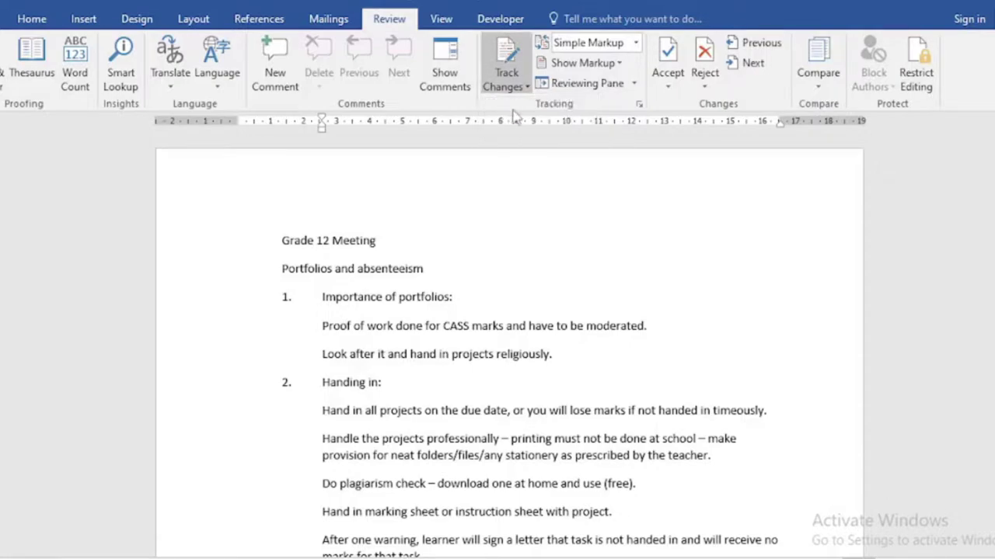
- Make tracked edits by deleting "A" from "CASS" and "oje" from "projects" before "professionally", and adding "hgfhgf" after "(free)."
click(445, 326)
key(Delete)
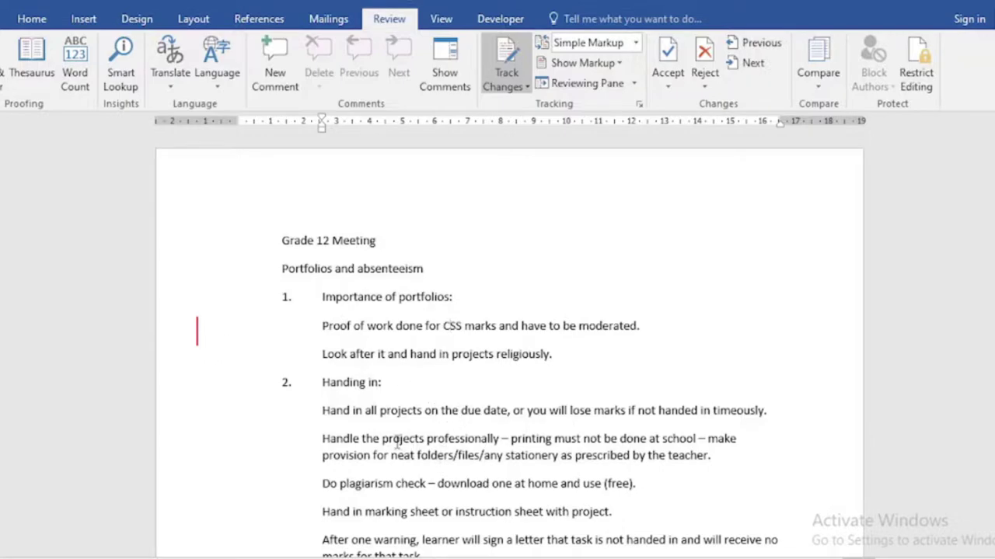
key(Delete)
key(Delete)
key(Delete)
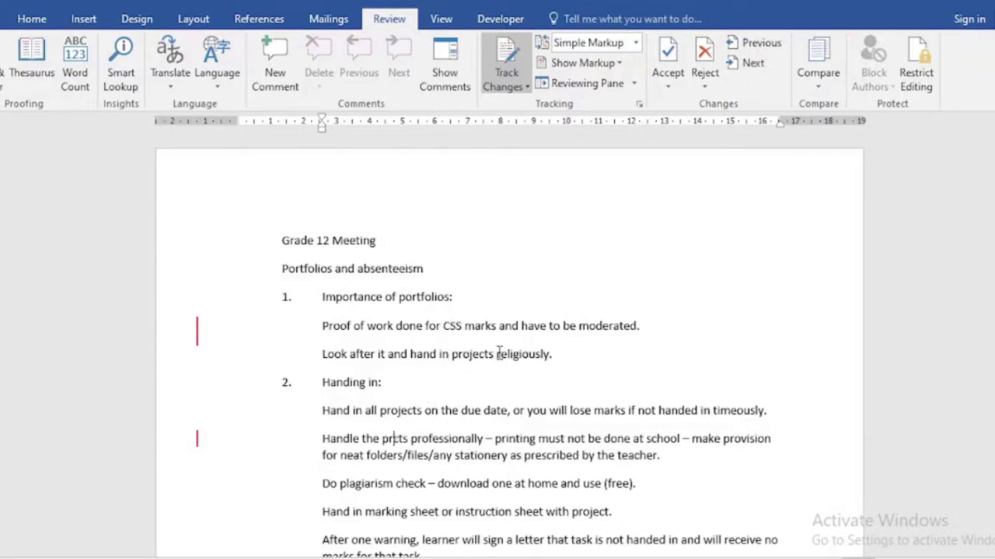
click(635, 483)
text(hgfhgf)
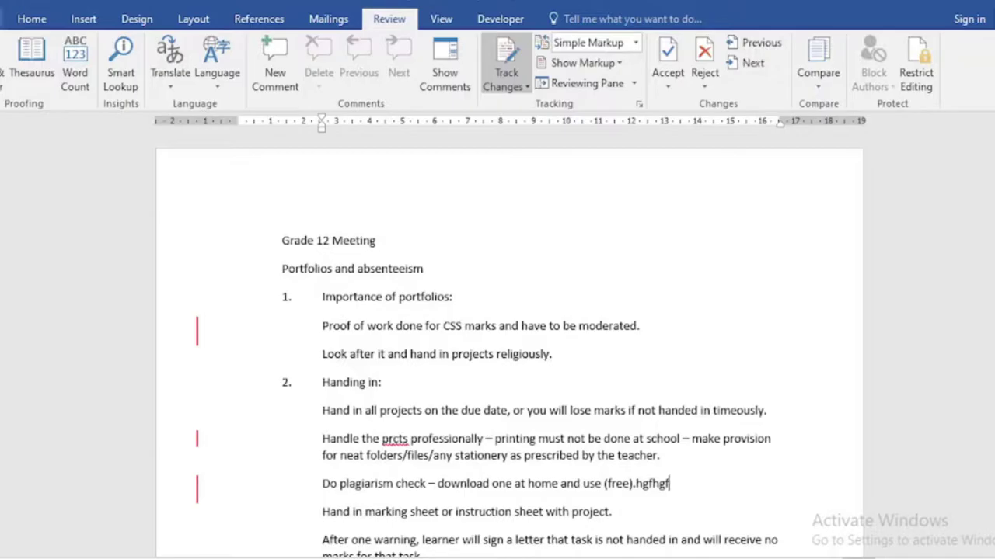
- Save a copy of the document to the Desktop as a Word Document named Grade12Meeting
click(1, 18)
click(4, 193)
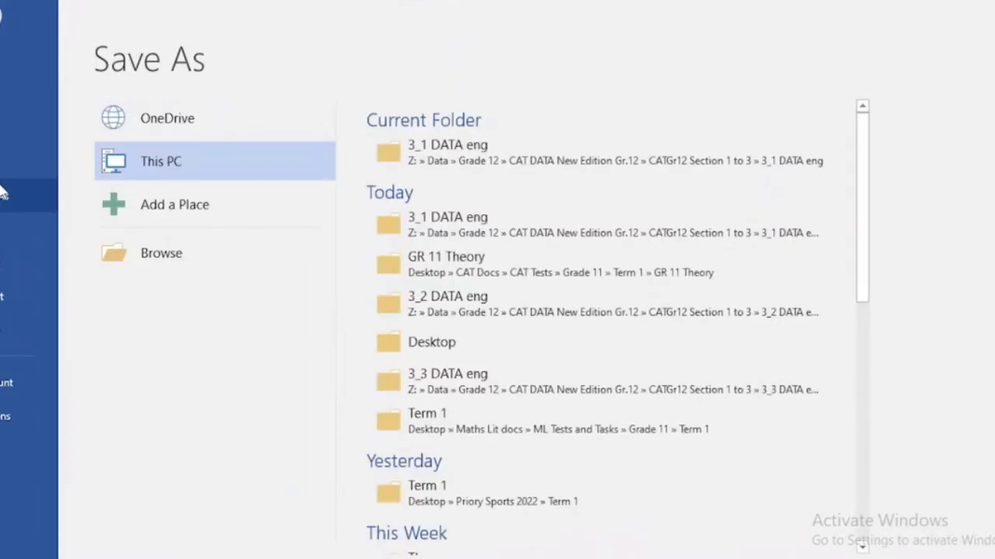
click(151, 251)
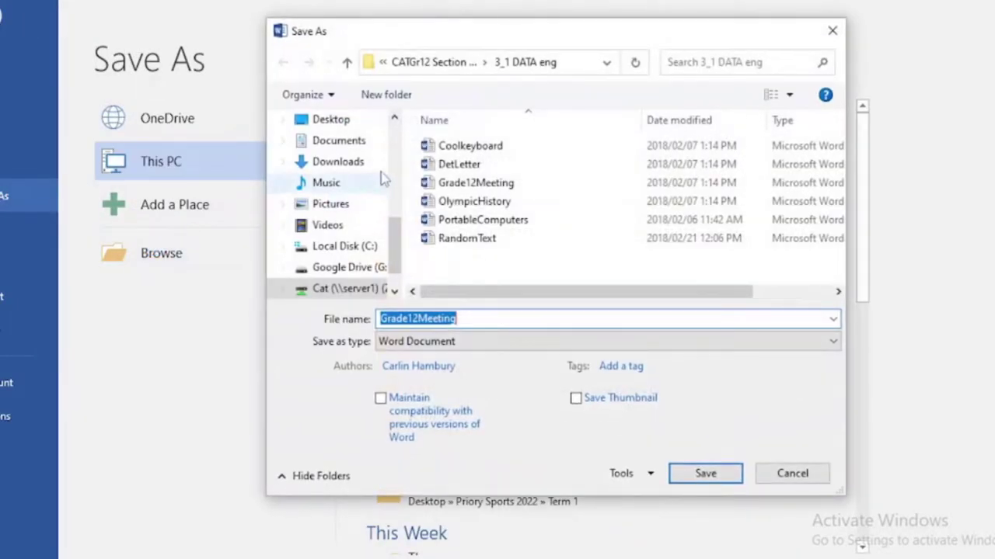
click(331, 119)
click(707, 476)
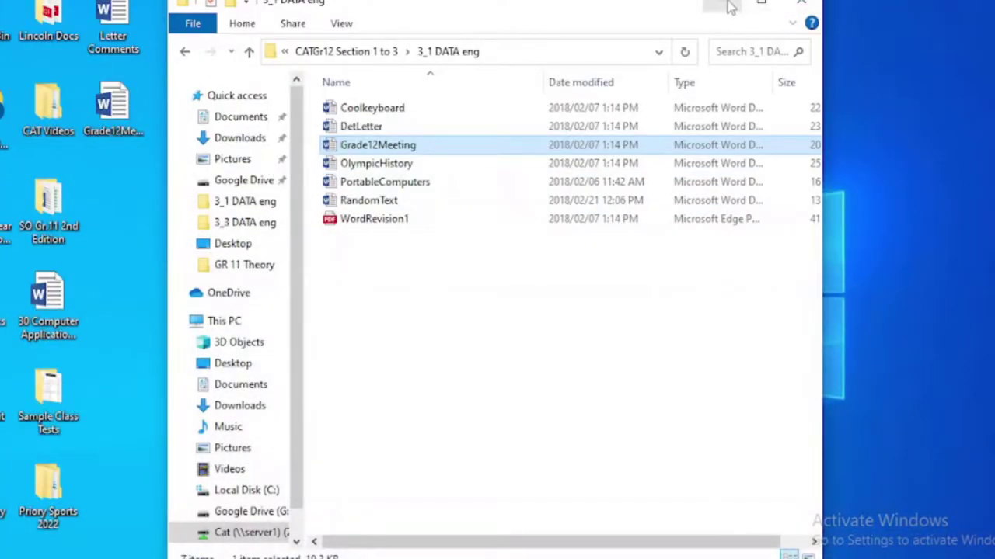
- Open the saved Grade12Meeting copy from the Desktop and dismiss the Office activation wizard
click(728, 3)
click(115, 111)
double_click(102, 109)
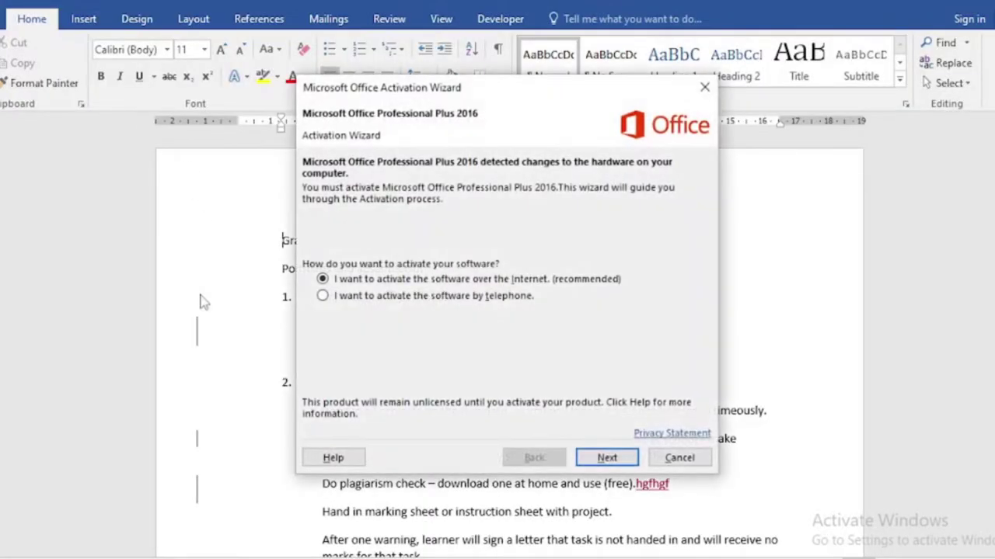
click(664, 460)
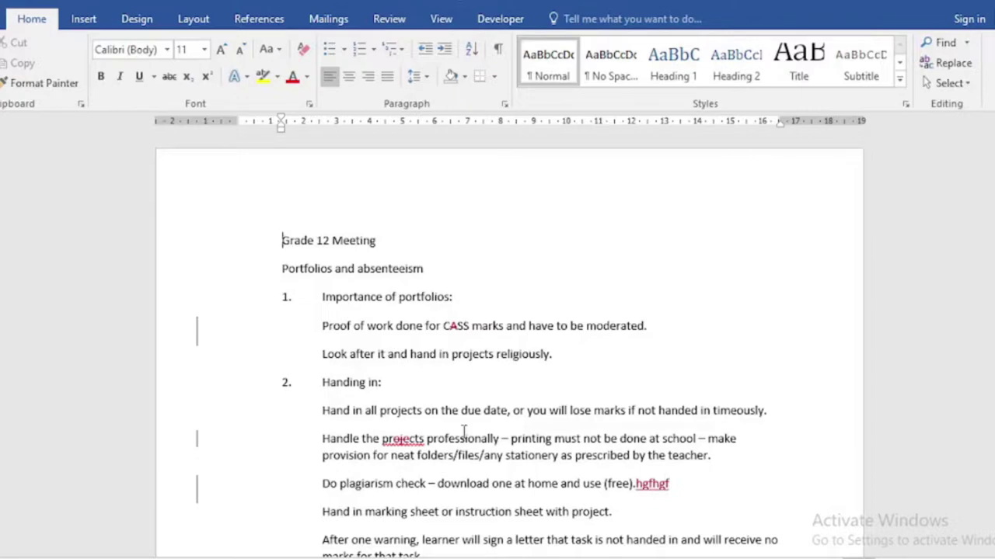
- Accept all tracked changes in the Grade12Meeting document at once
scroll(458, 428, down, 3)
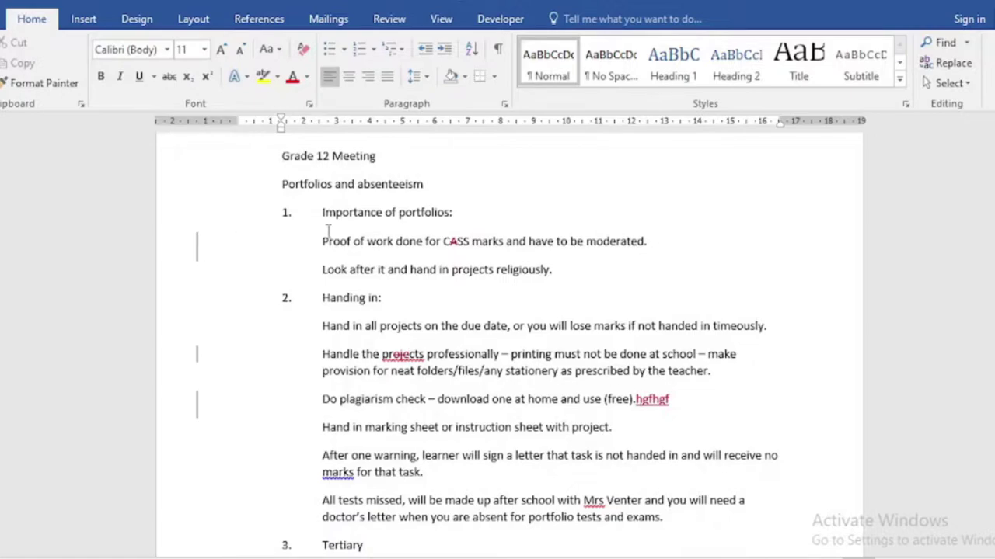
click(451, 242)
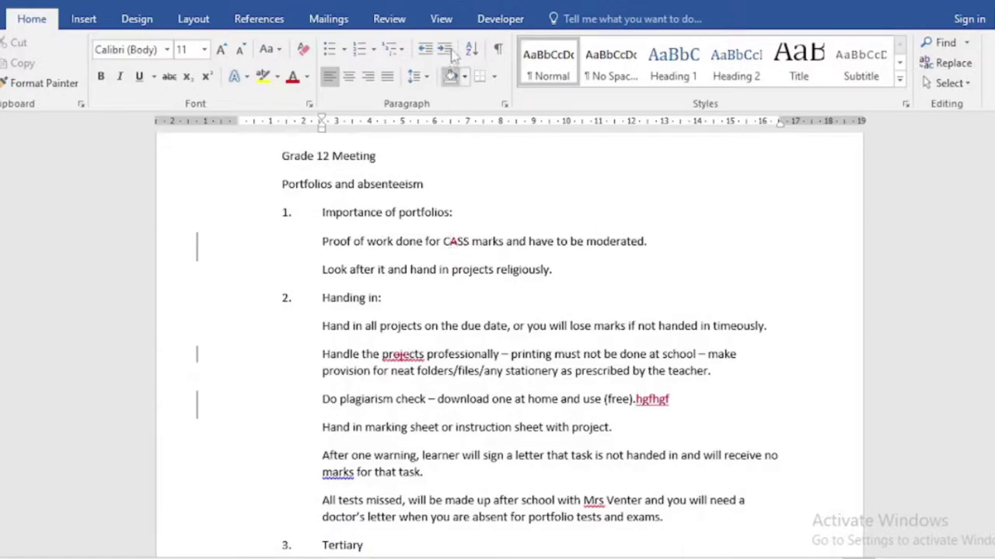
click(389, 19)
click(661, 87)
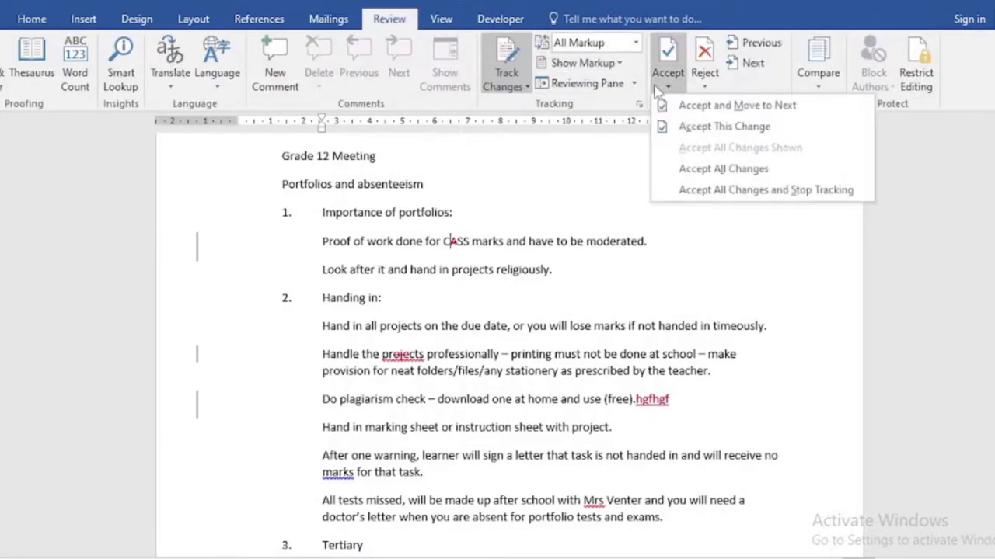
click(701, 171)
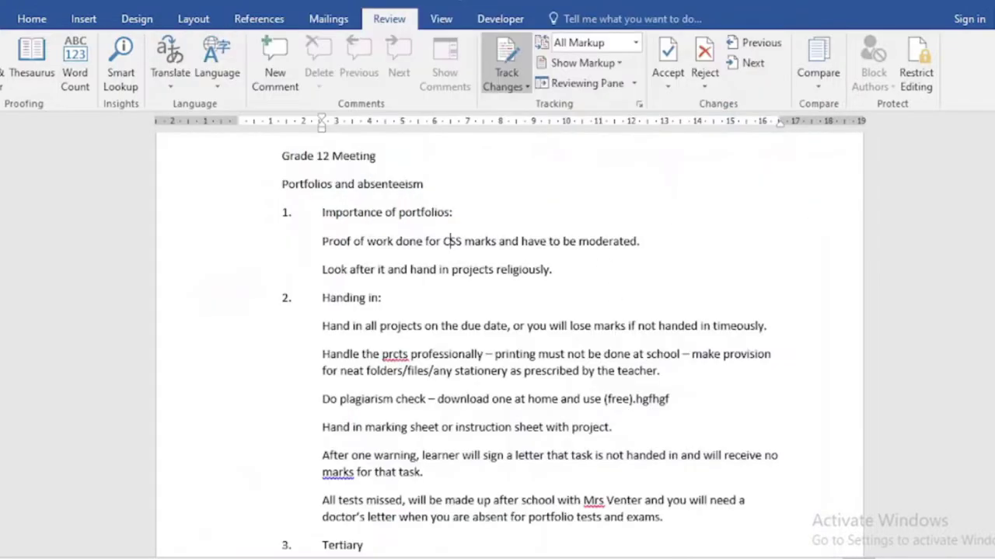
- Examine the advanced Track Changes options, including the comment colour choices, and leave them without saving
click(639, 103)
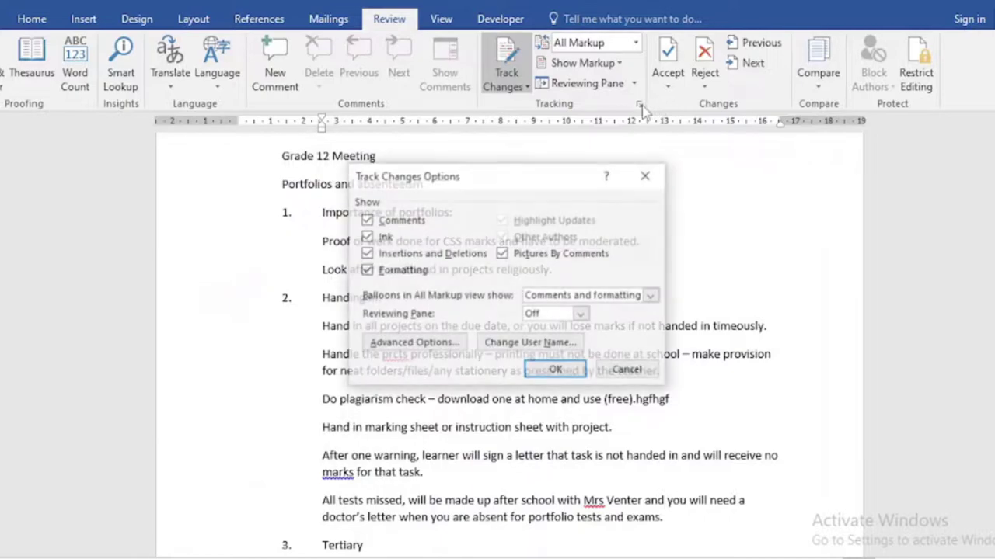
drag(501, 175, 494, 143)
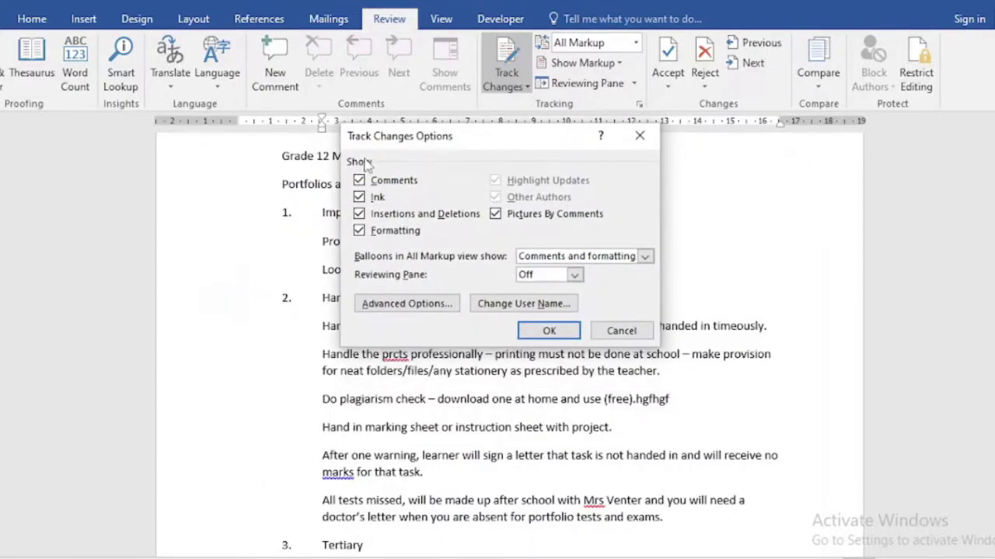
click(398, 304)
drag(522, 67, 200, 70)
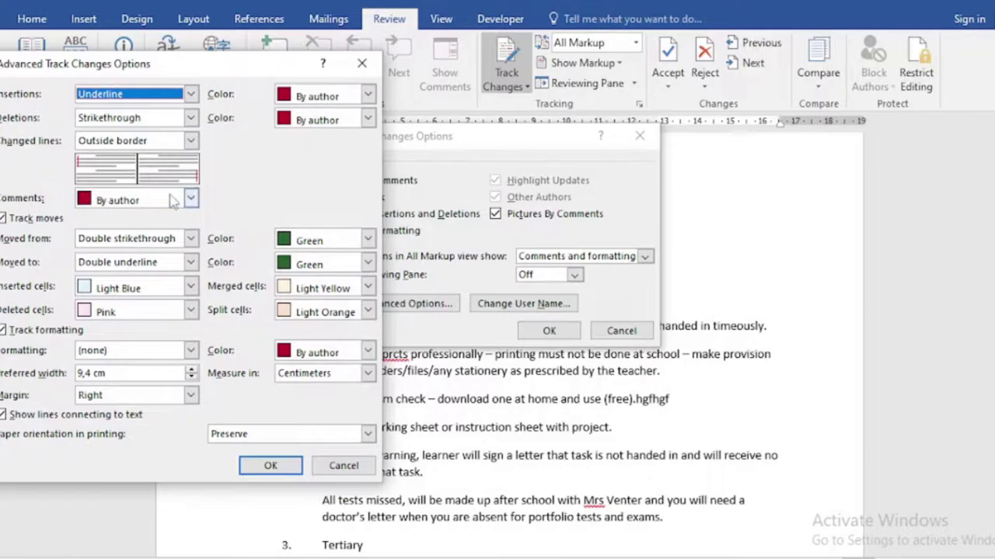
click(190, 200)
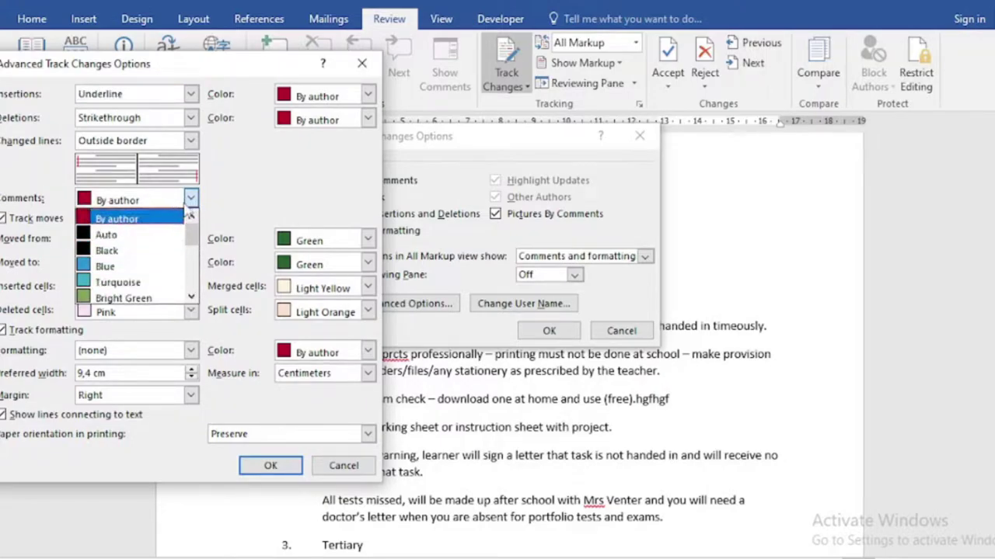
click(191, 202)
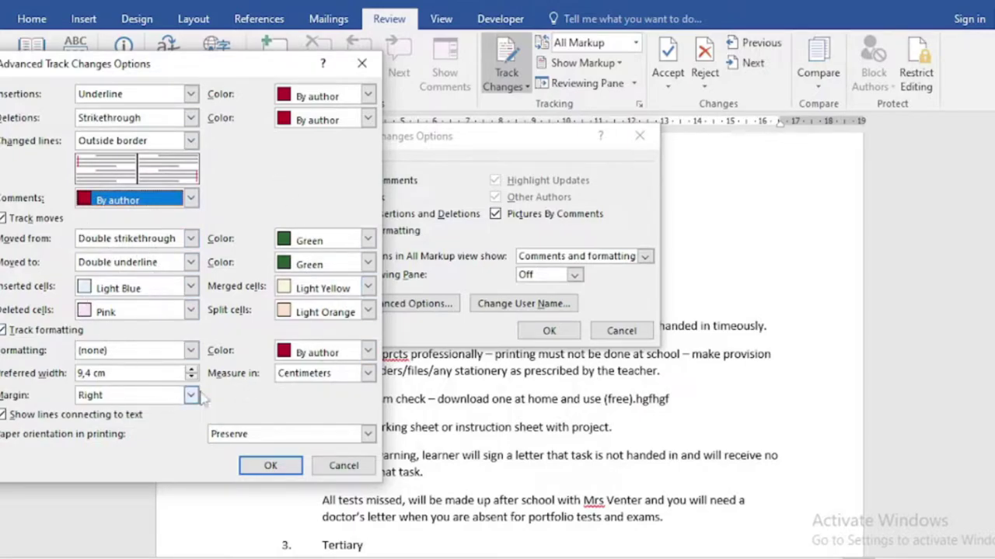
click(341, 466)
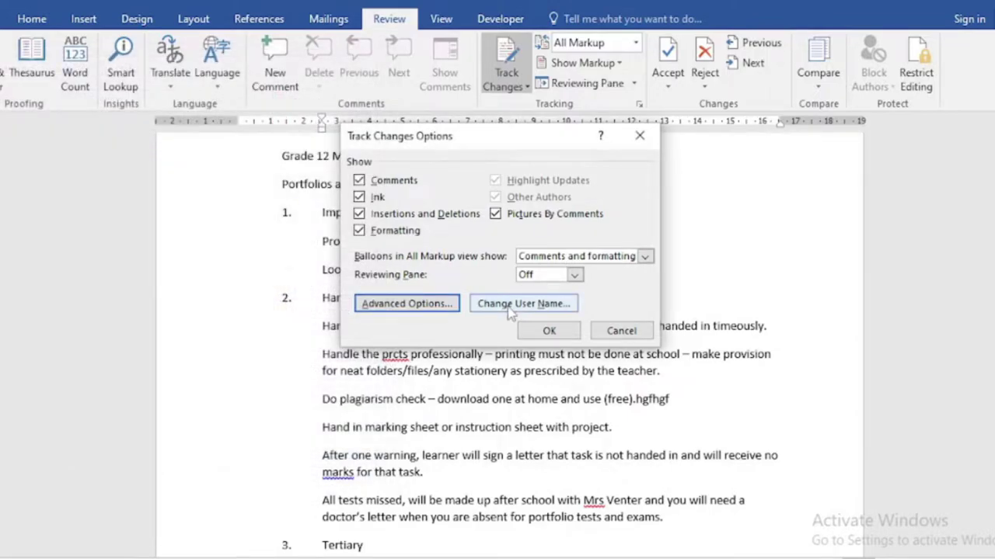
- View the user name and initials settings used for tracked changes, then cancel out of the Track Changes options
click(510, 308)
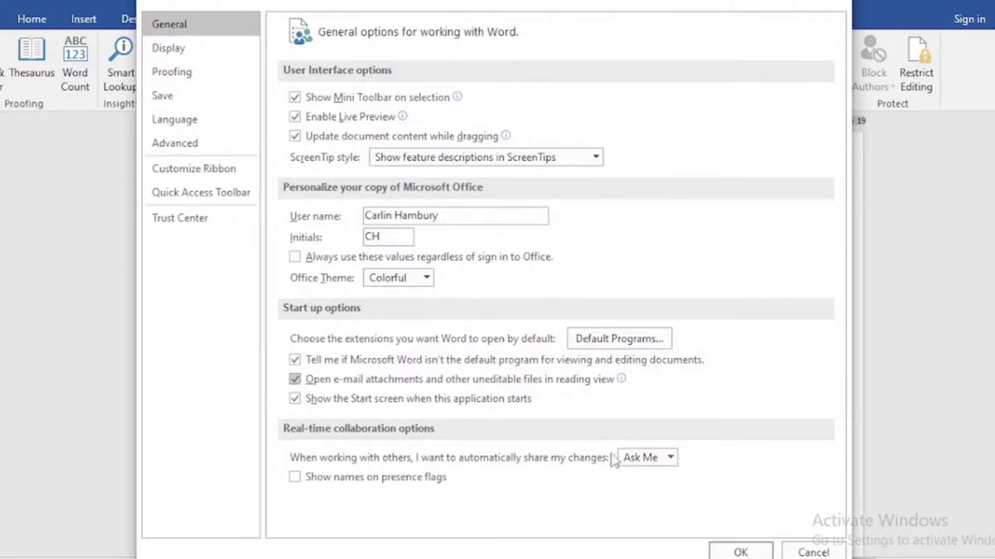
click(813, 553)
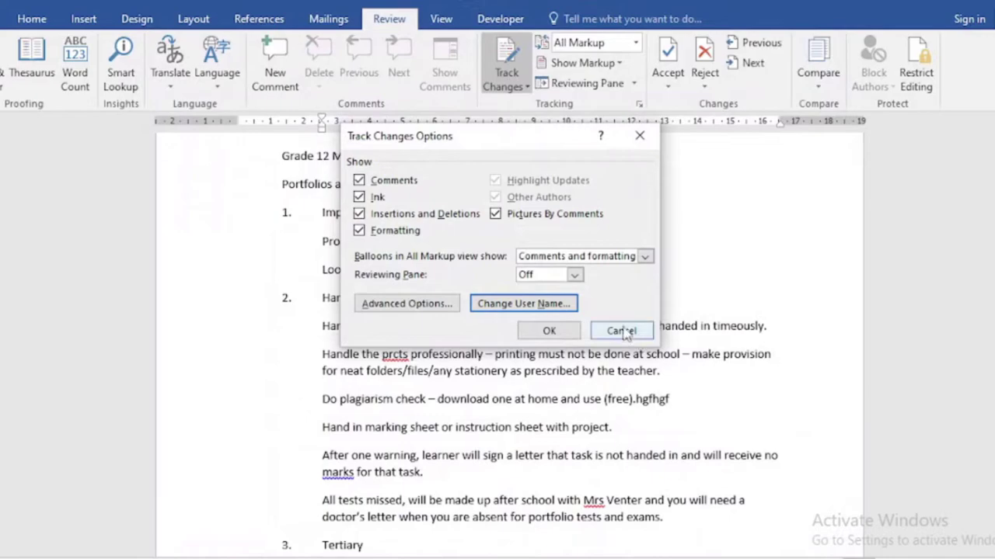
click(621, 331)
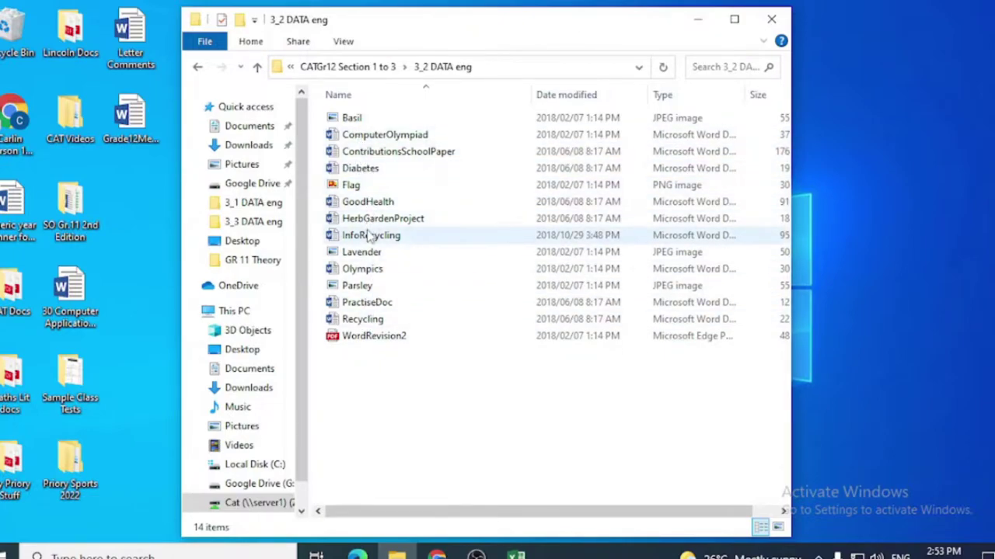
- Open the Diabetes document from the 3_2 DATA eng folder and look over its first page
double_click(361, 167)
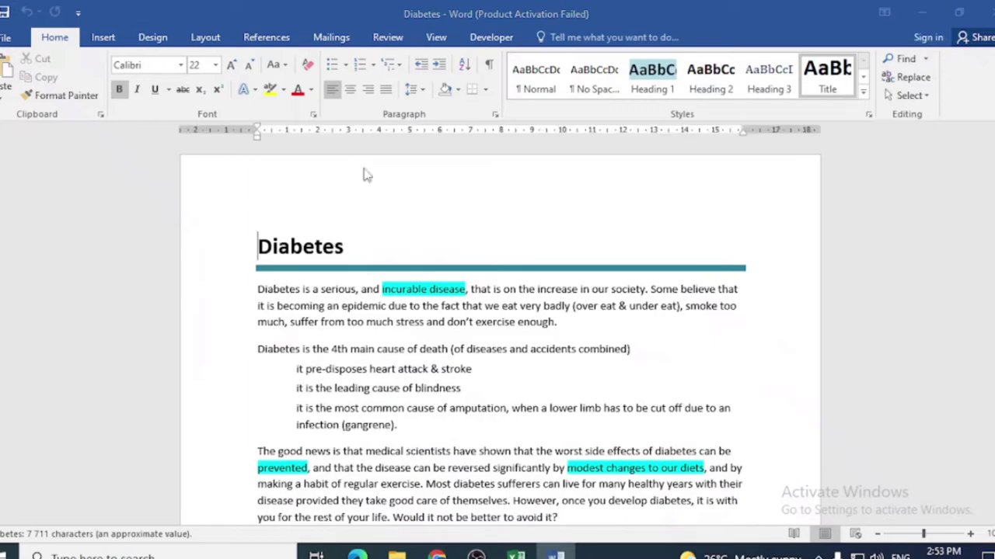
click(653, 432)
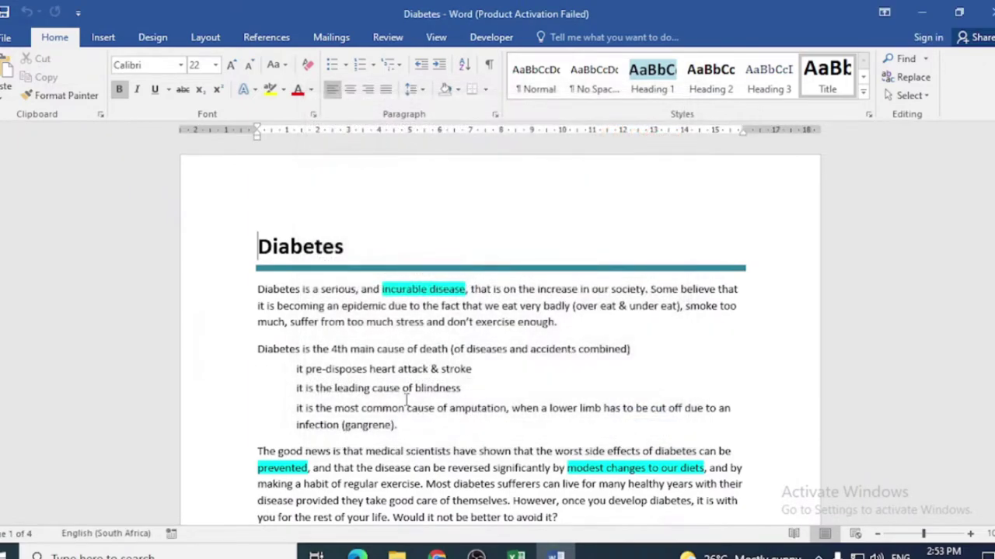
scroll(380, 375, down, 4)
scroll(380, 375, down, 1)
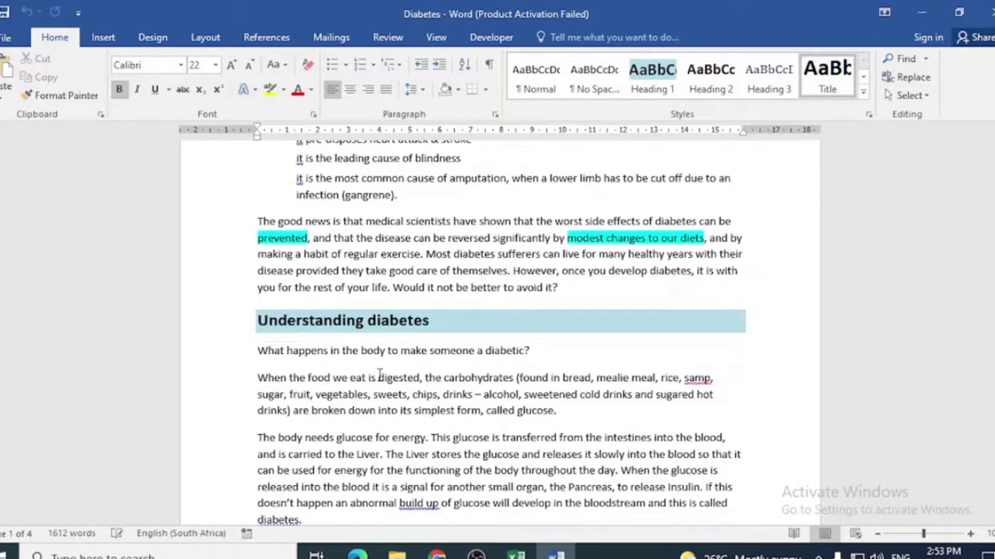
scroll(377, 270, up, 4)
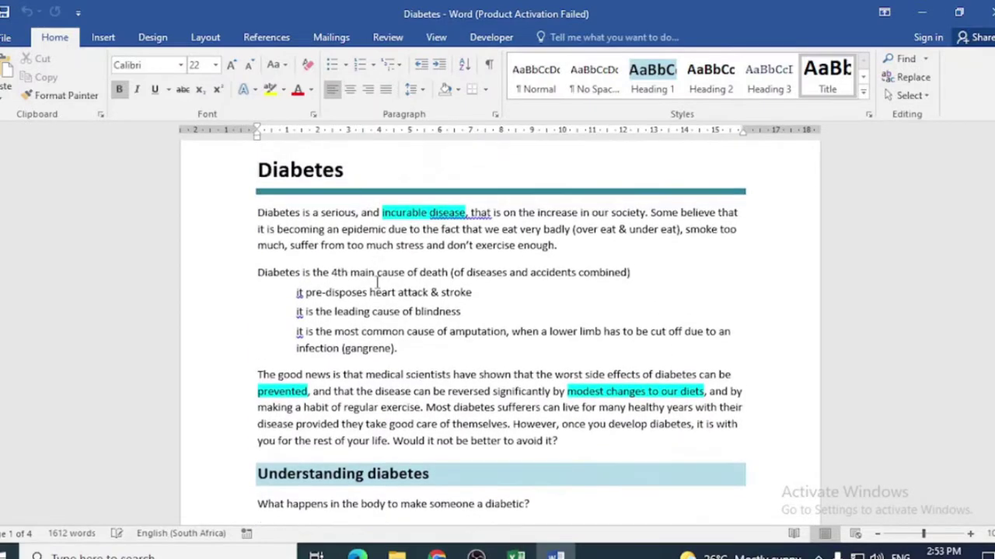
- Examine the existing bookmarks in the Diabetes document with Go To, then close the search tools
click(108, 37)
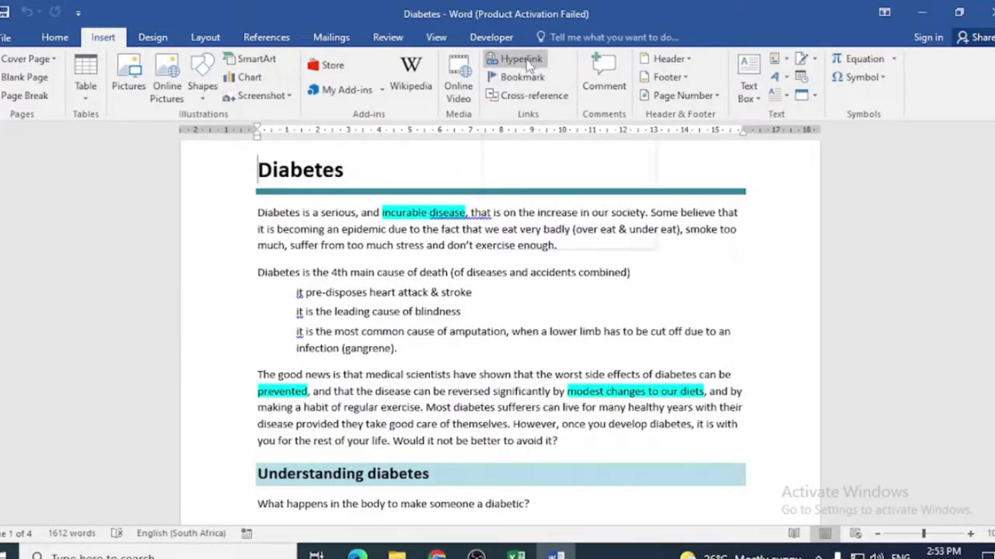
click(513, 294)
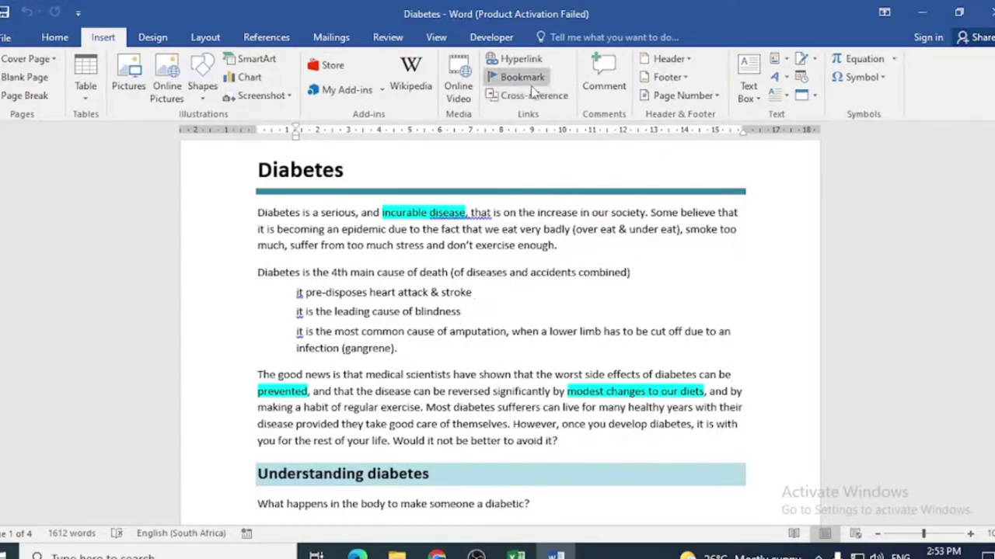
click(58, 42)
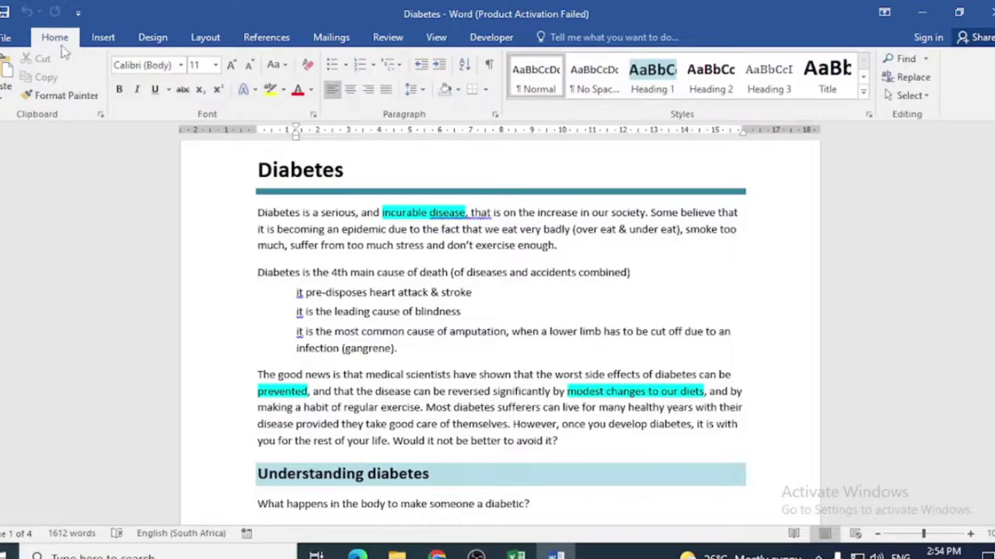
click(902, 60)
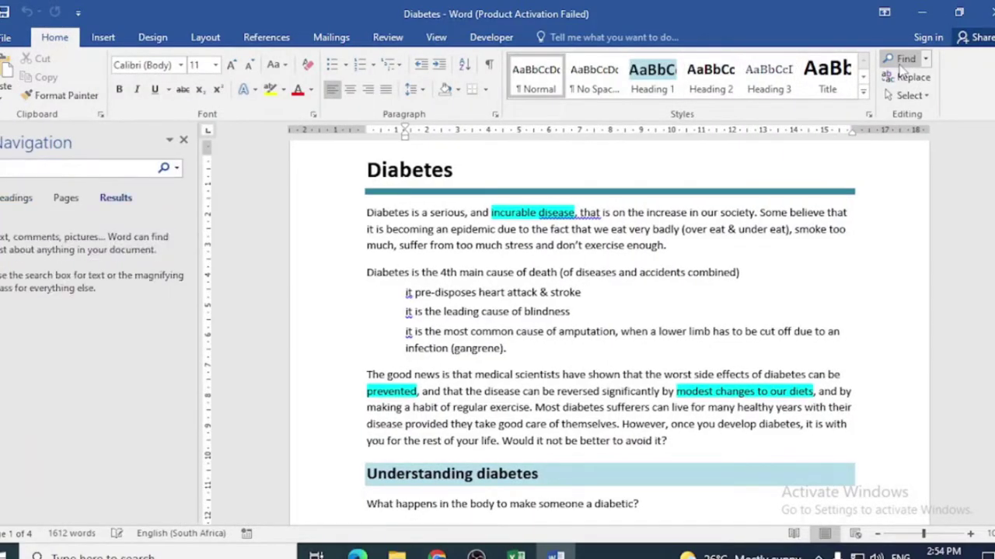
click(906, 77)
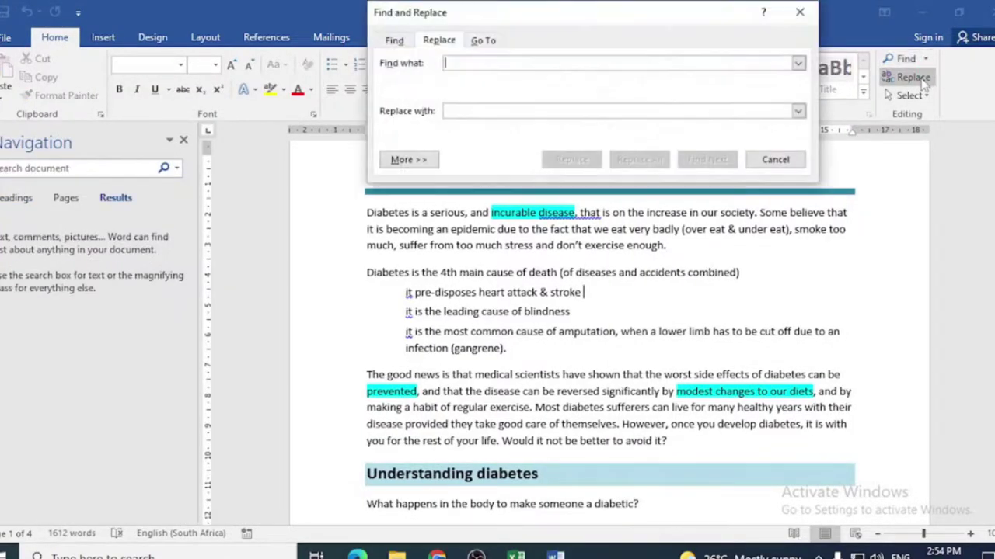
click(483, 41)
click(184, 140)
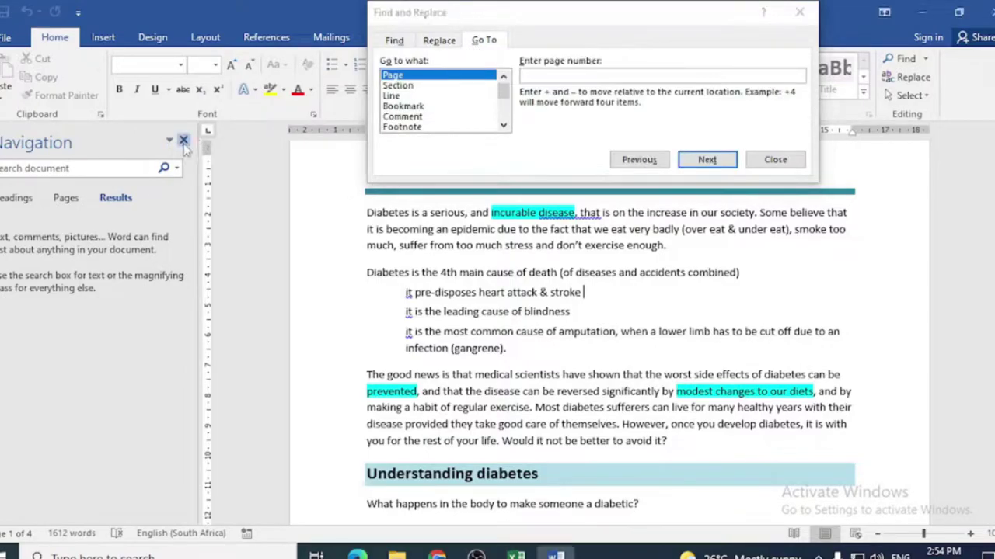
click(434, 107)
click(798, 76)
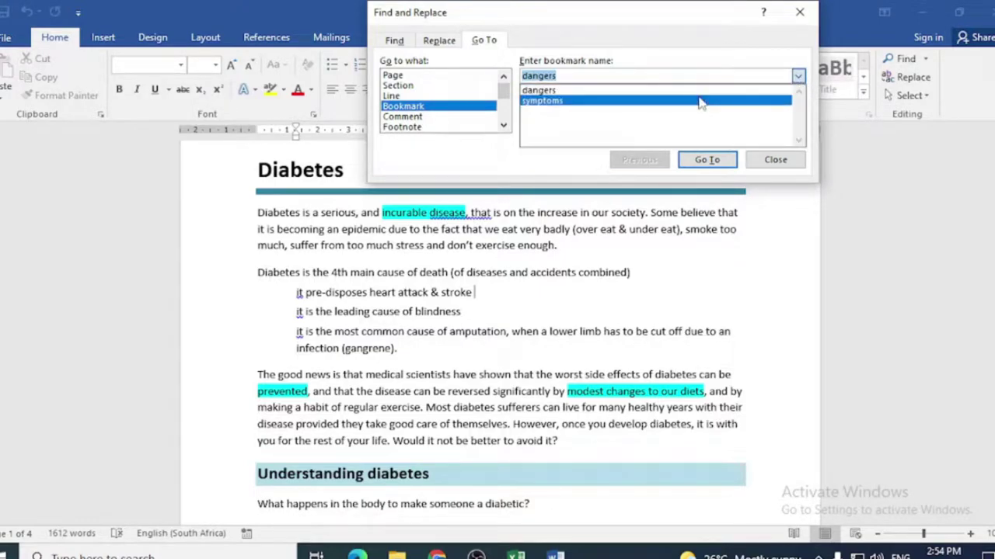
click(782, 167)
click(781, 167)
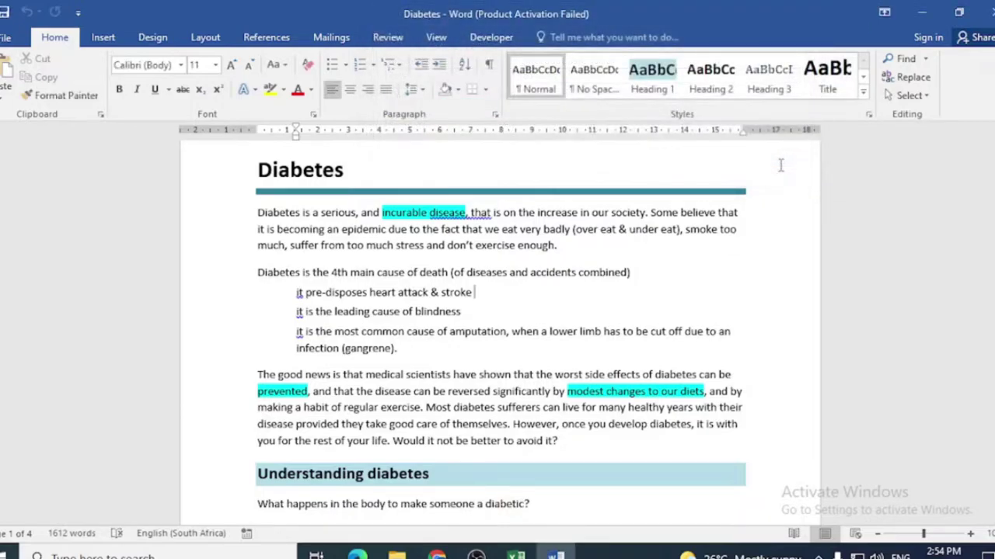
- Add a bookmark named understand to the "Understanding diabetes" heading and check it in the bookmark list
click(230, 481)
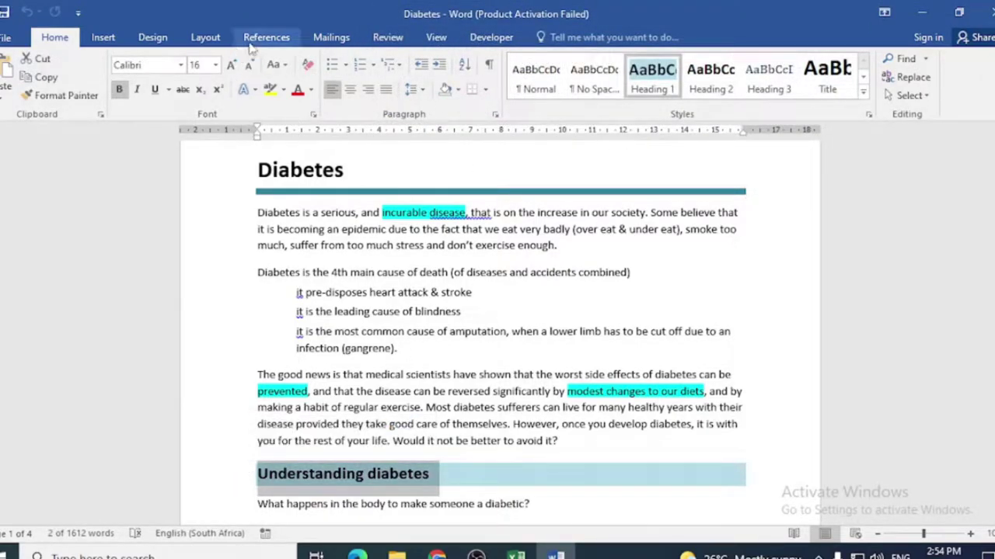
click(104, 37)
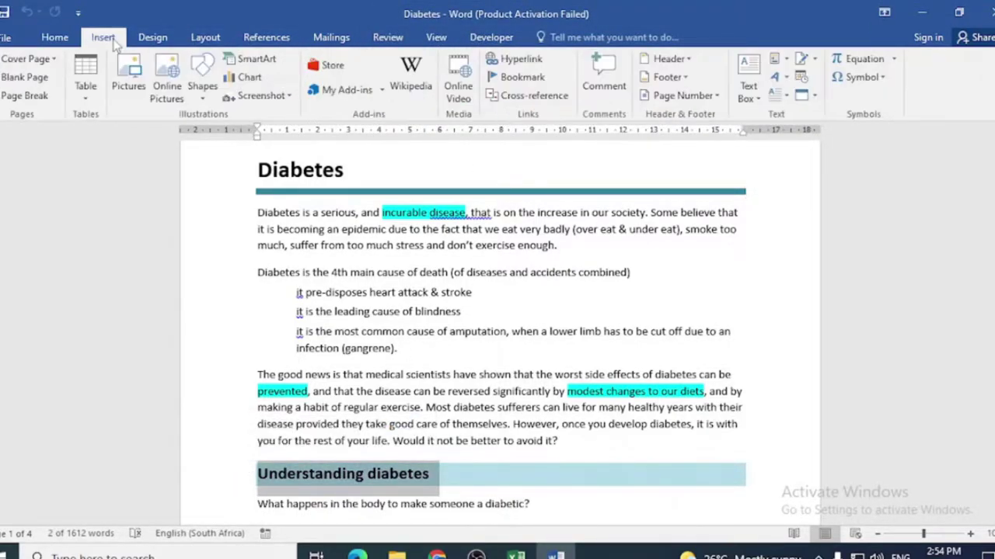
click(544, 77)
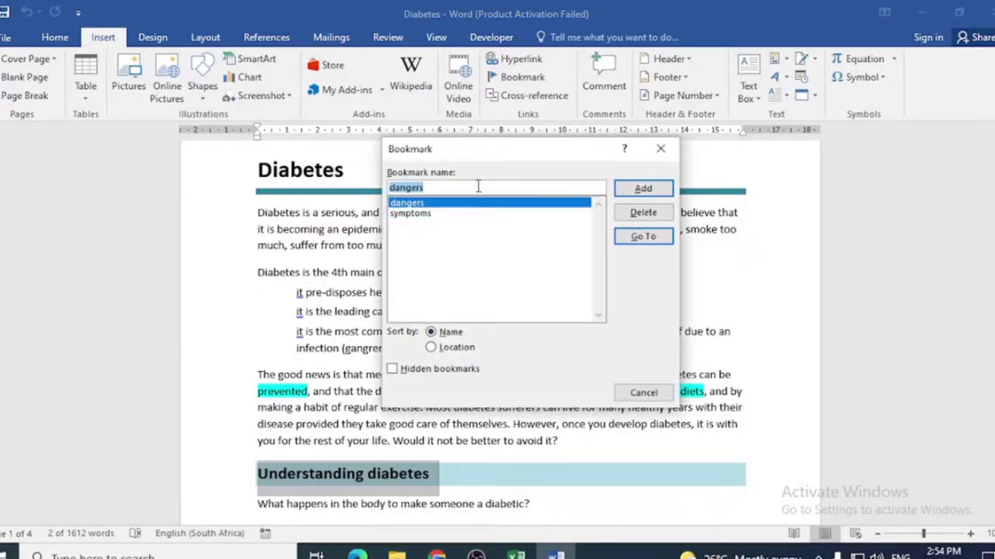
text(unde)
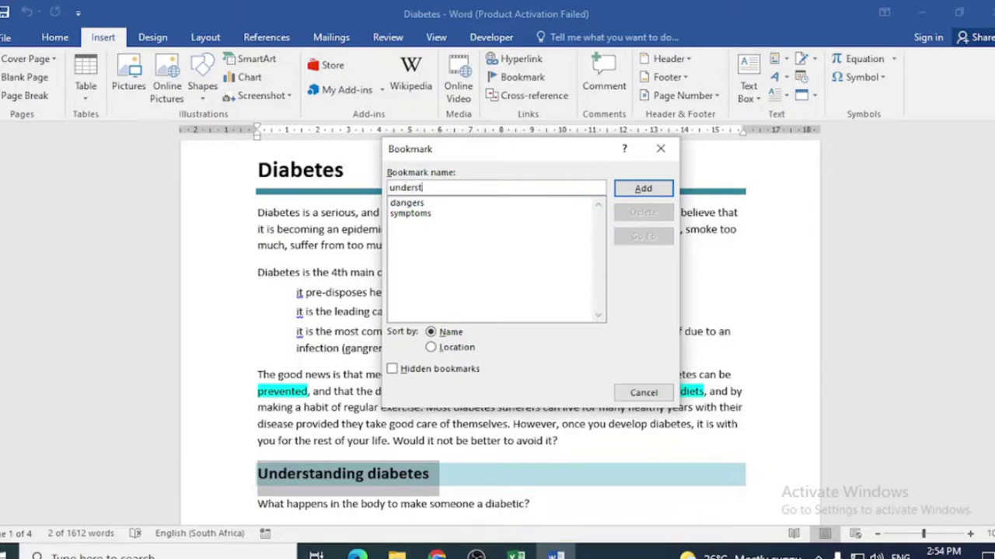
click(659, 188)
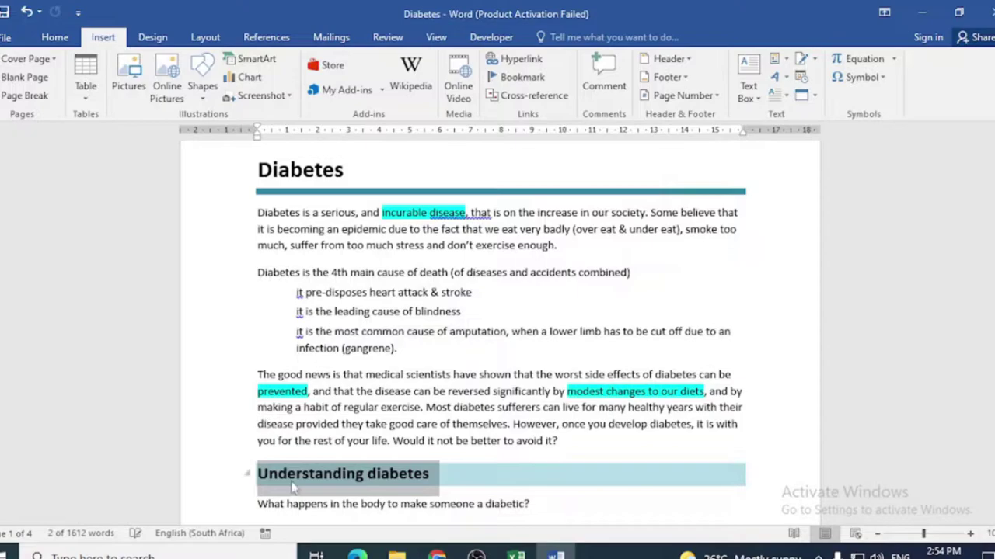
click(512, 77)
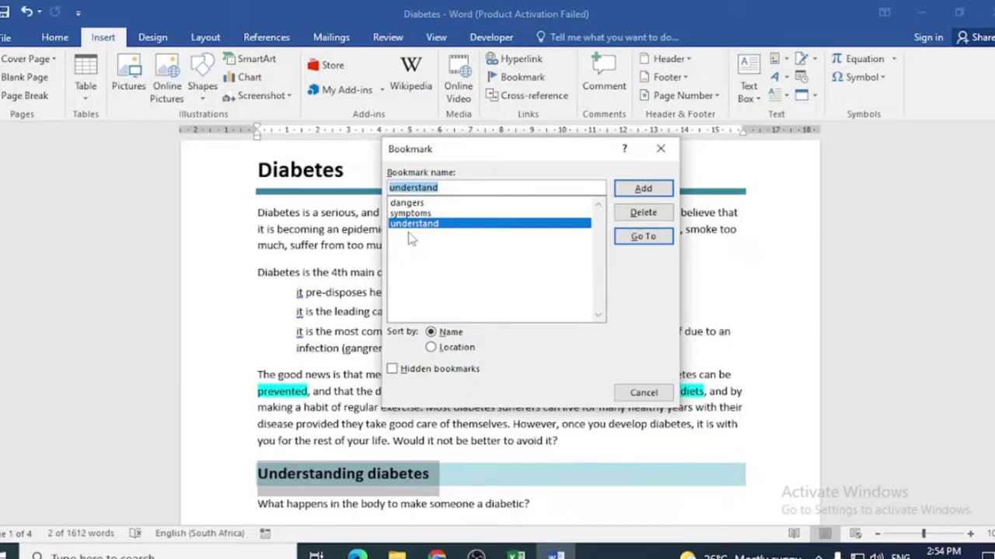
click(643, 392)
- Add a bookmark named Exercise to the "Exercise is essential" subheading on page 3
scroll(583, 384, down, 20)
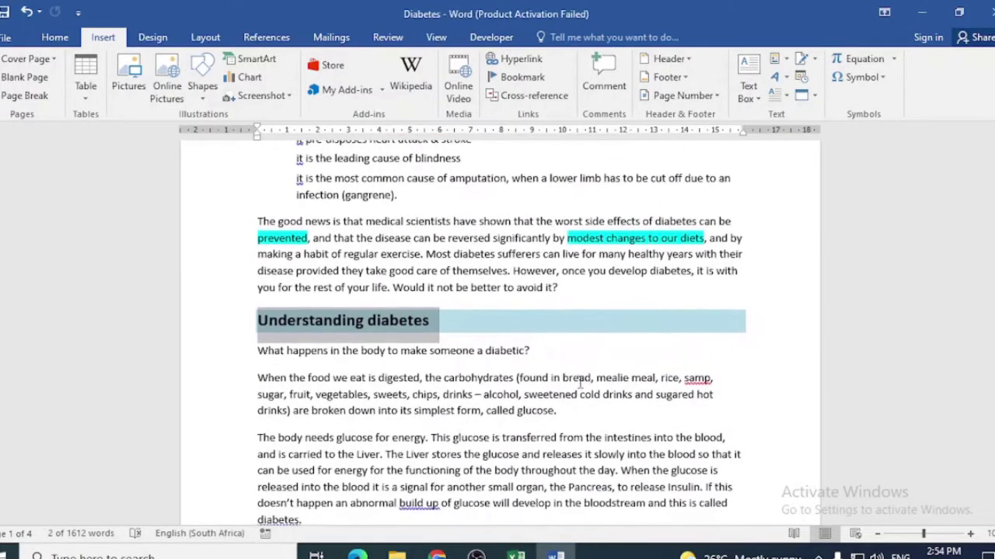
scroll(547, 372, down, 10)
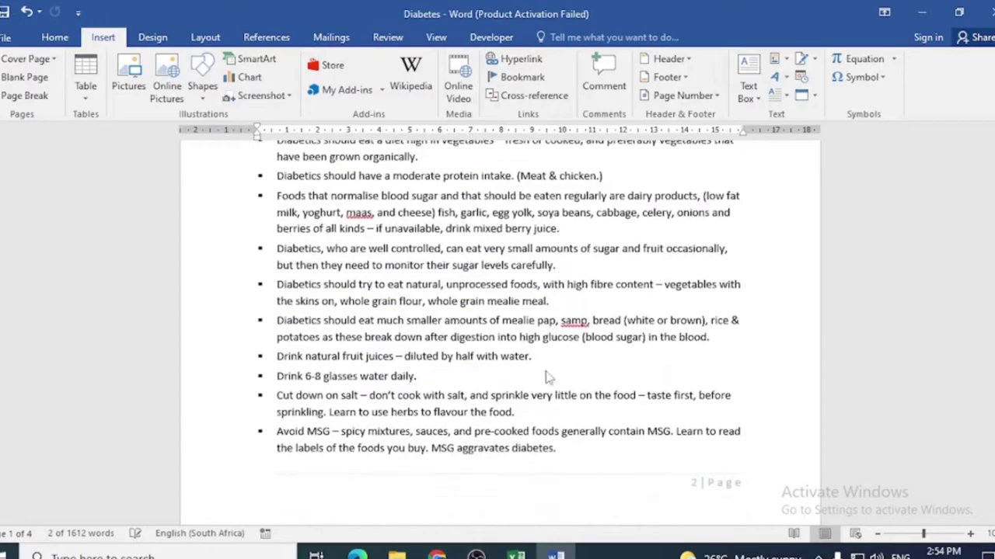
click(241, 324)
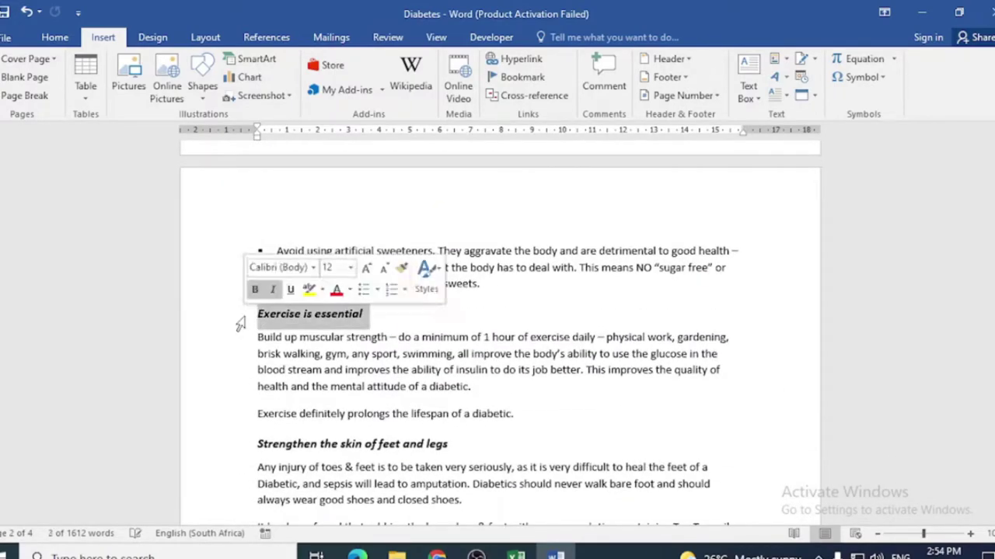
click(515, 78)
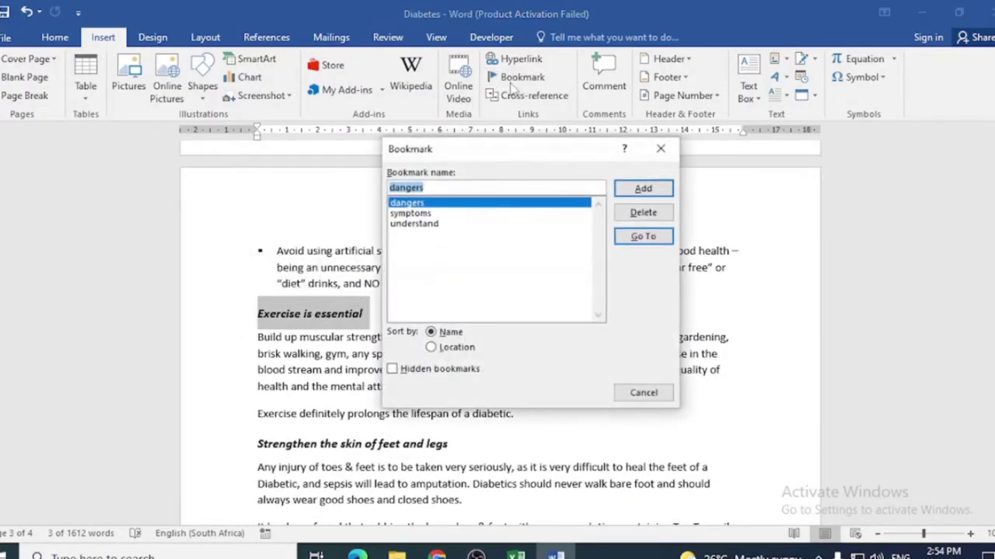
text(Exercise)
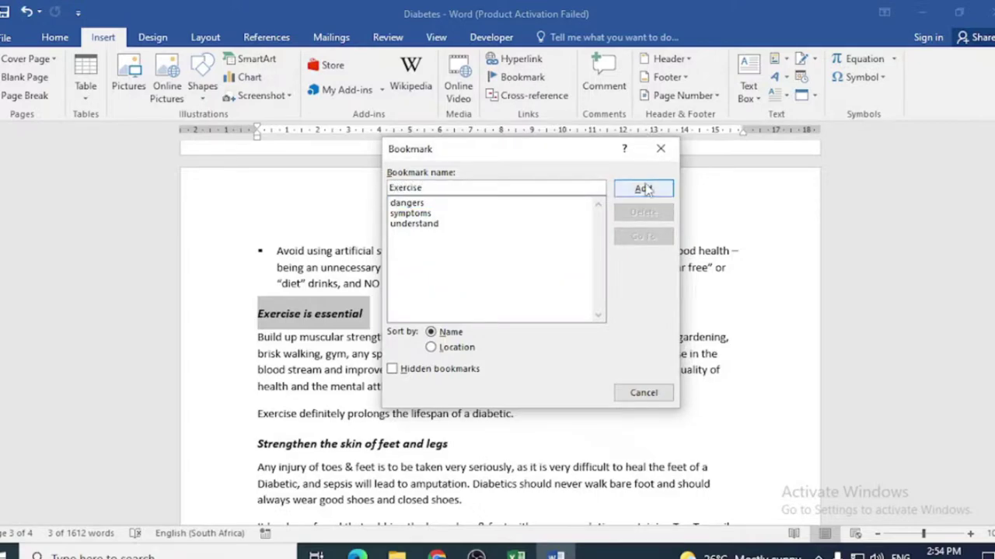
click(648, 190)
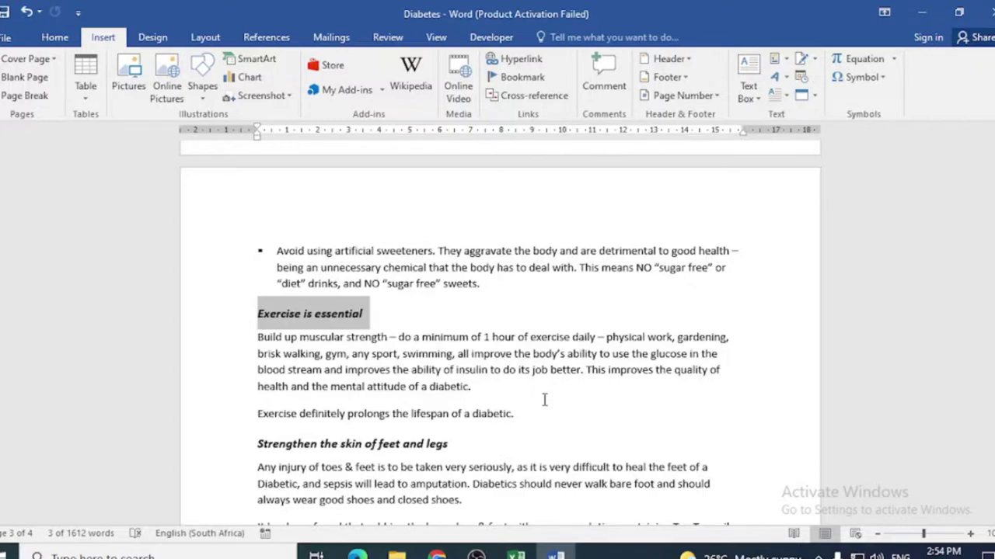
- Link the word "job" in the exercise paragraph to the heading "How can we assist diabetics to live a healthier life?"
click(536, 371)
scroll(522, 362, up, 10)
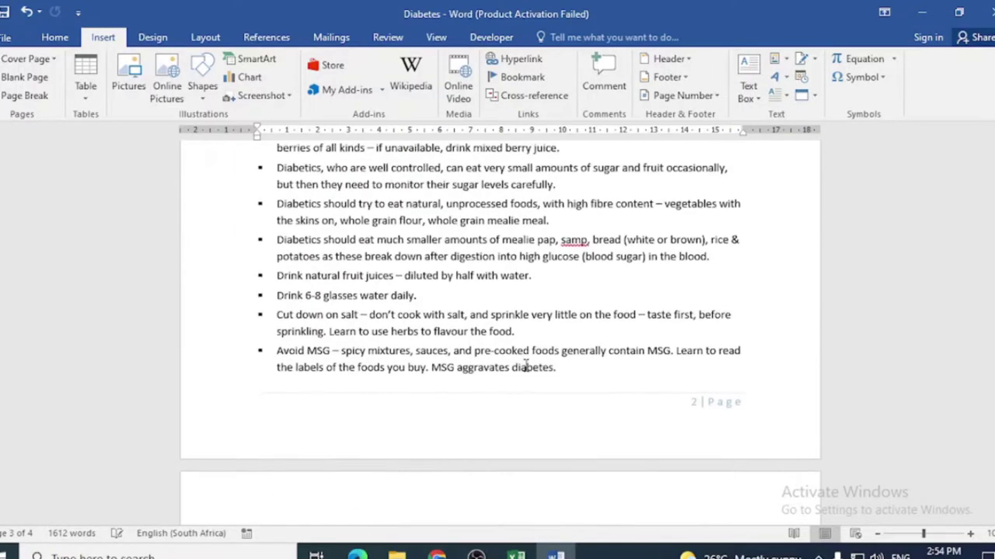
scroll(458, 304, up, 15)
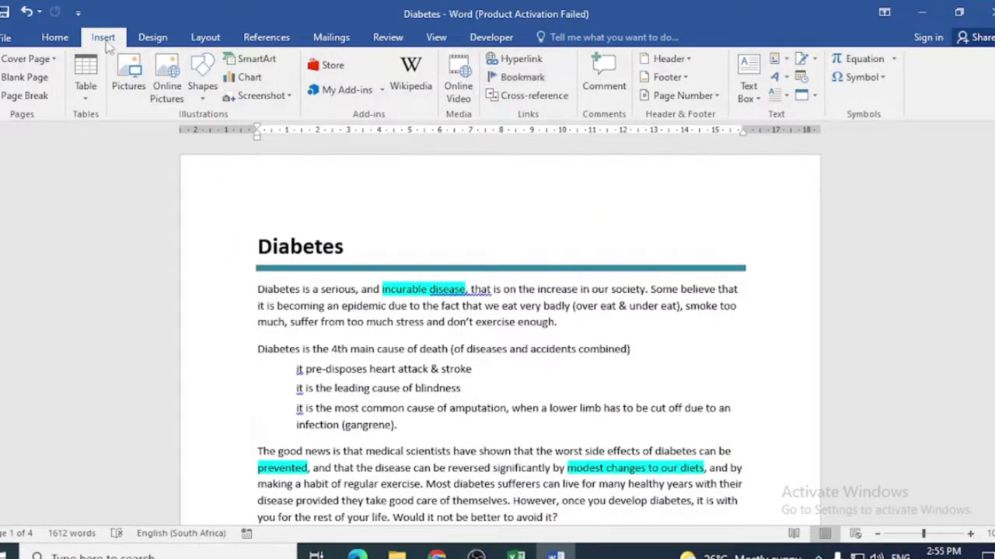
click(522, 60)
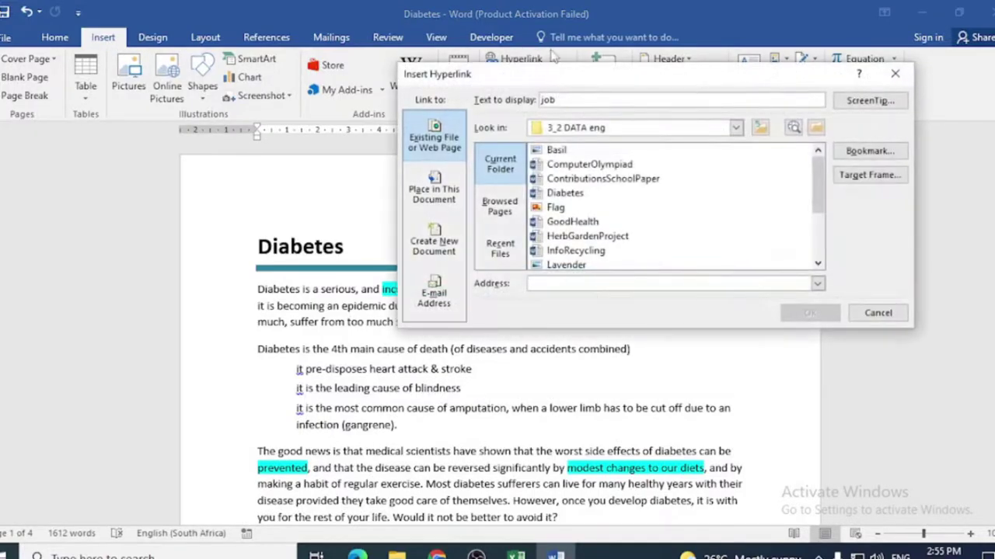
drag(544, 76, 301, 181)
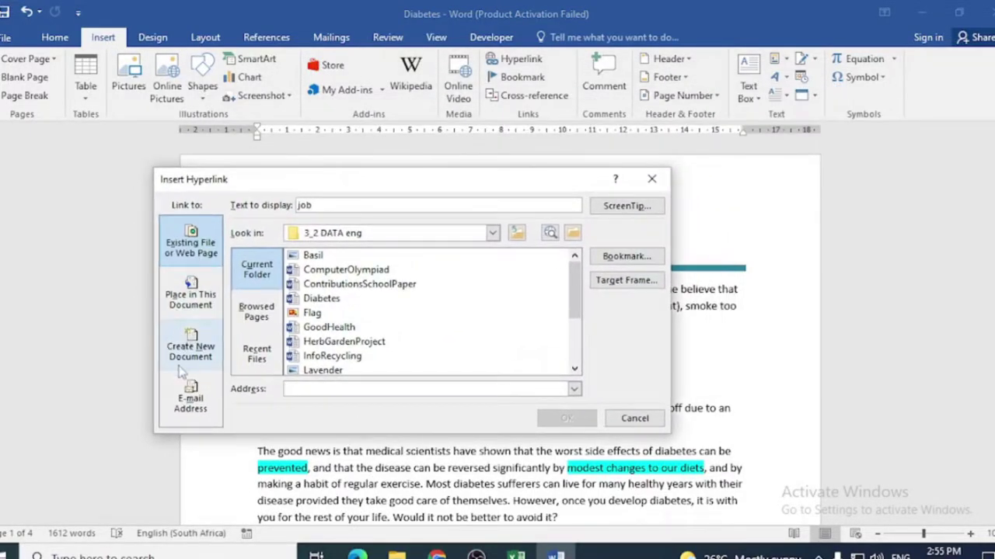
click(191, 304)
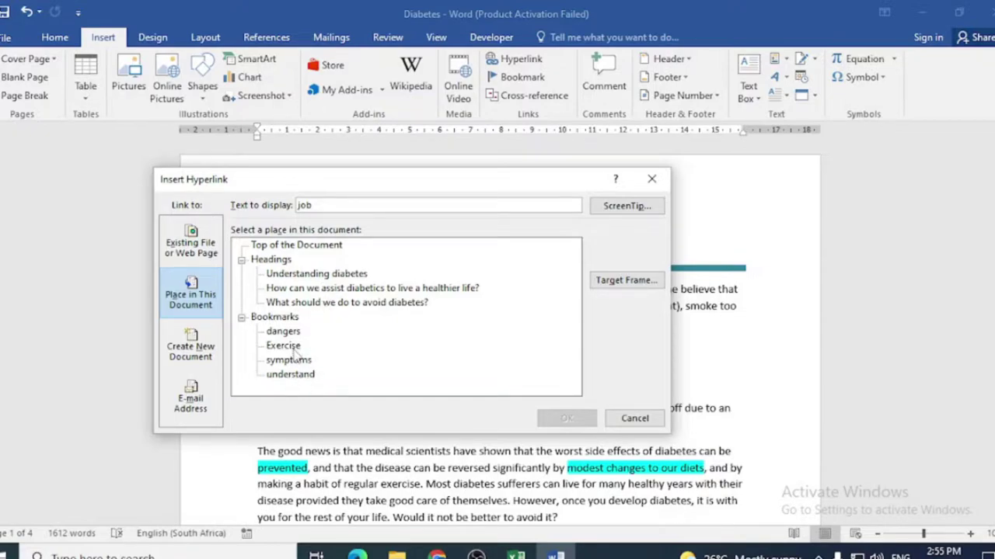
click(326, 289)
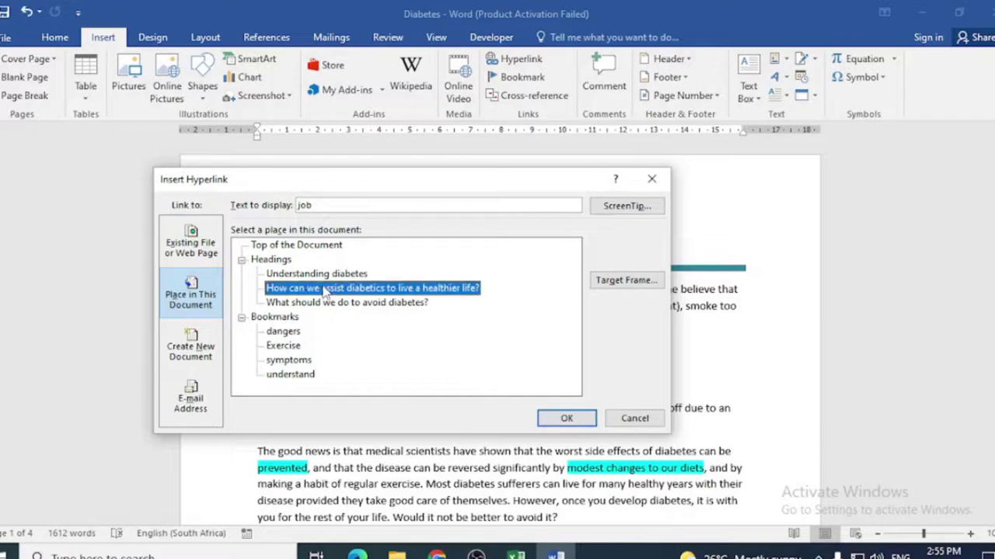
click(581, 418)
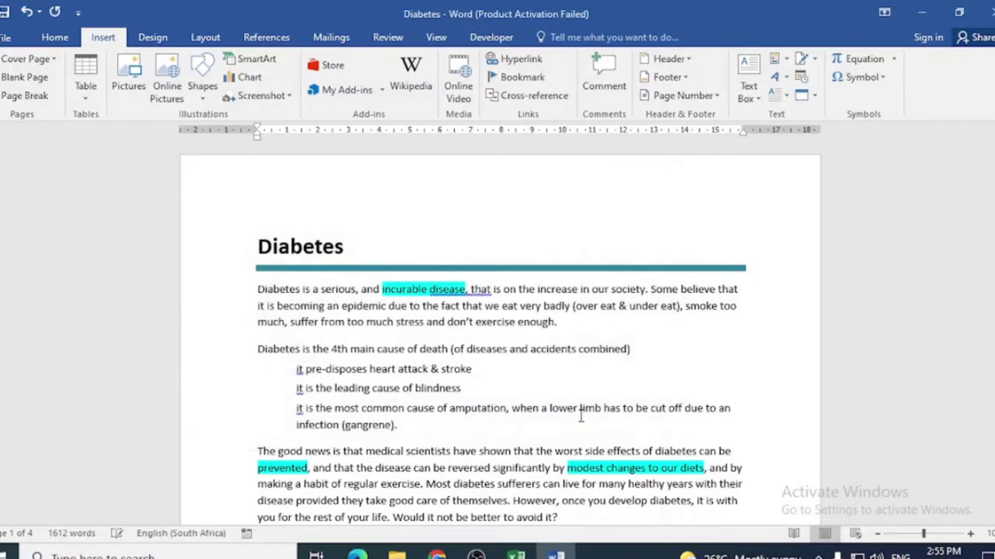
- Link the first paragraph's opening word "Diabetes" to the heading "How can we assist diabetics to live a healthier life?" and follow the link
scroll(450, 448, down, 3)
scroll(450, 449, up, 3)
drag(257, 289, 300, 289)
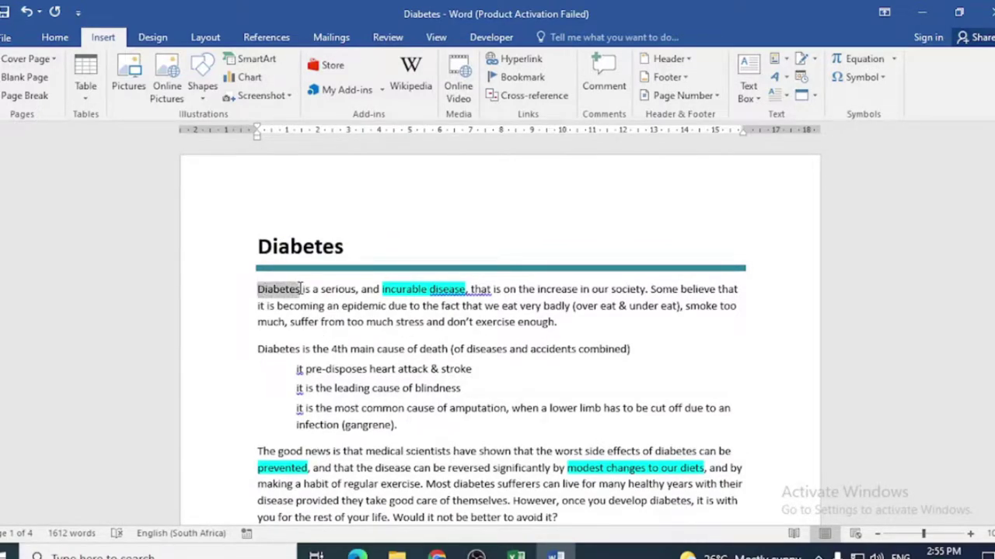
click(514, 62)
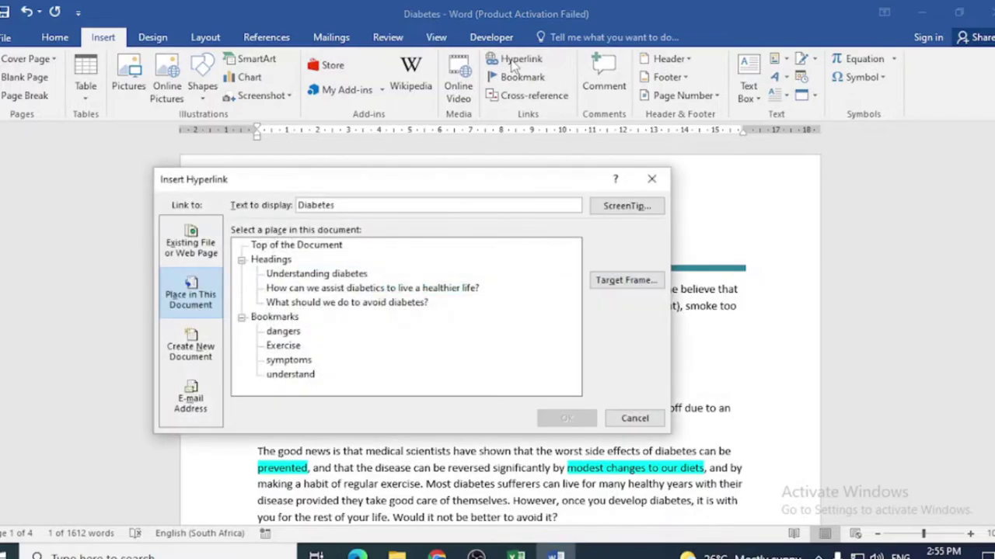
click(325, 289)
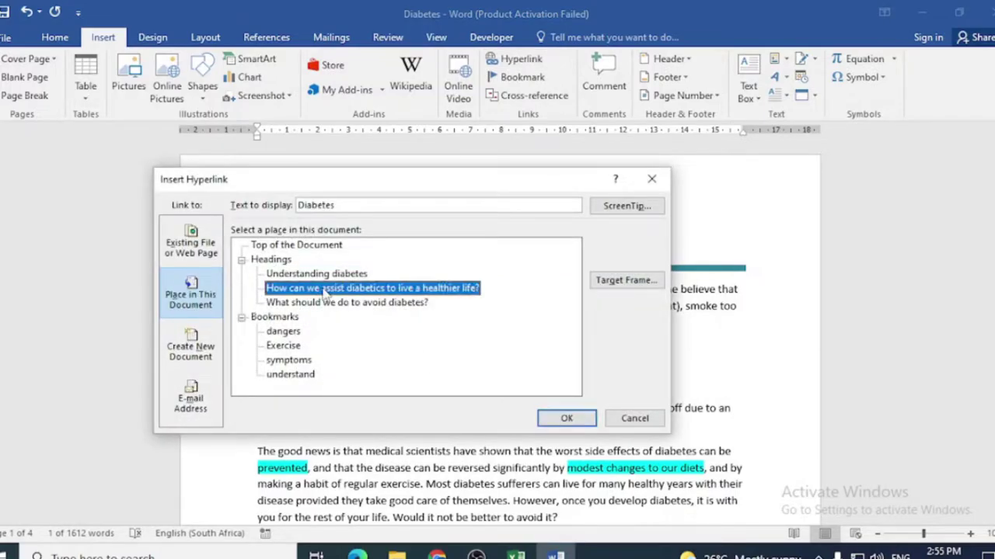
click(580, 419)
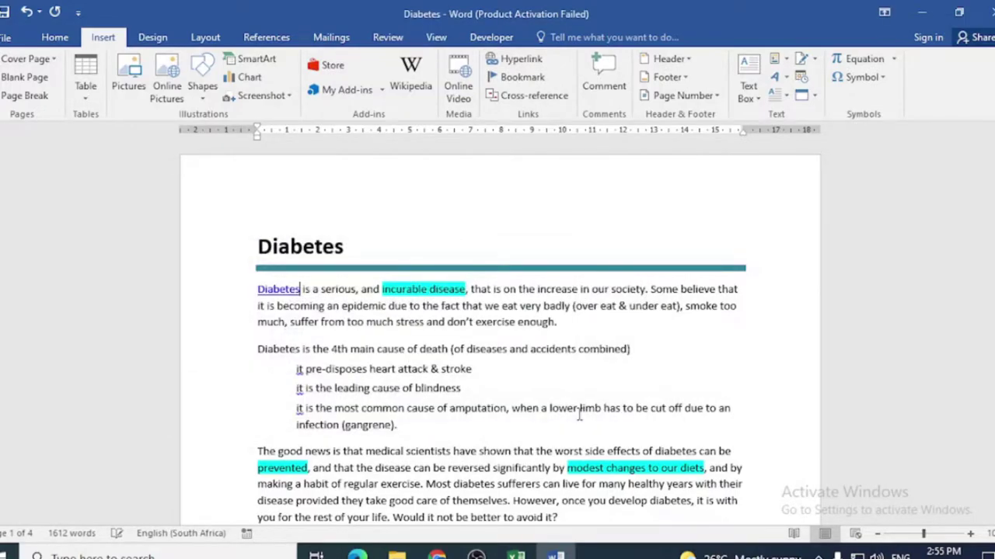
ctrl+click(281, 299)
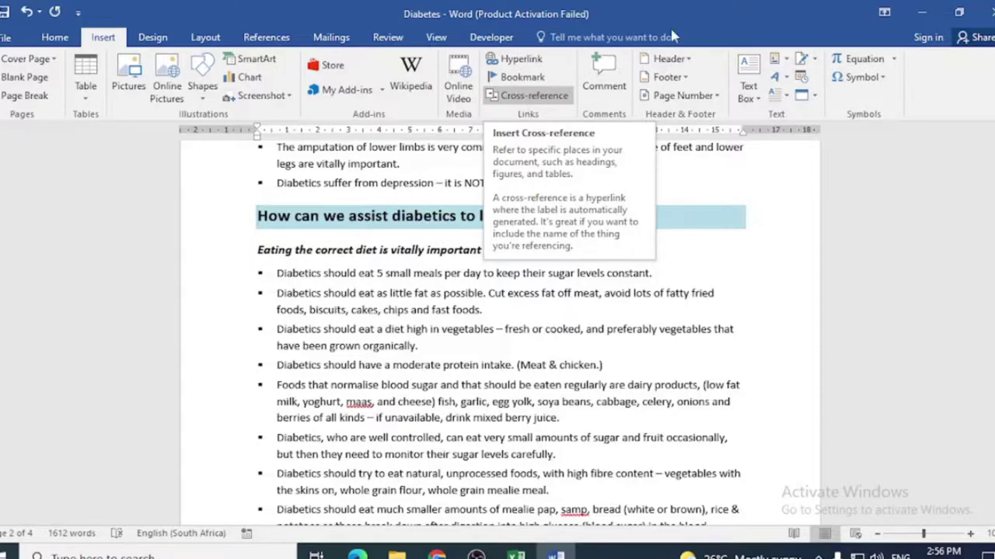
- Close the Diabetes document without saving and open ContributionsSchoolPaper from the 3_2 DATA eng folder with editing enabled
key(alt+F4)
click(496, 296)
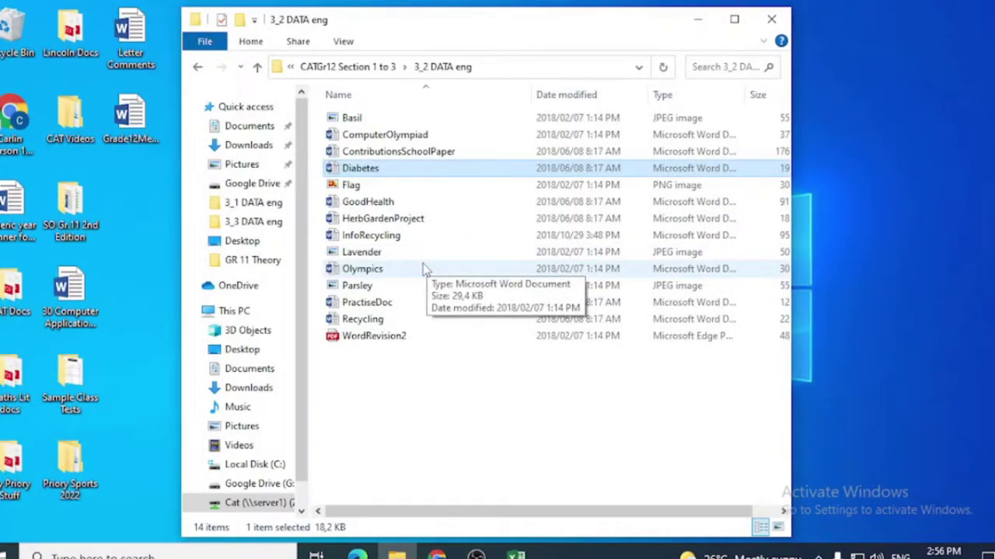
double_click(392, 154)
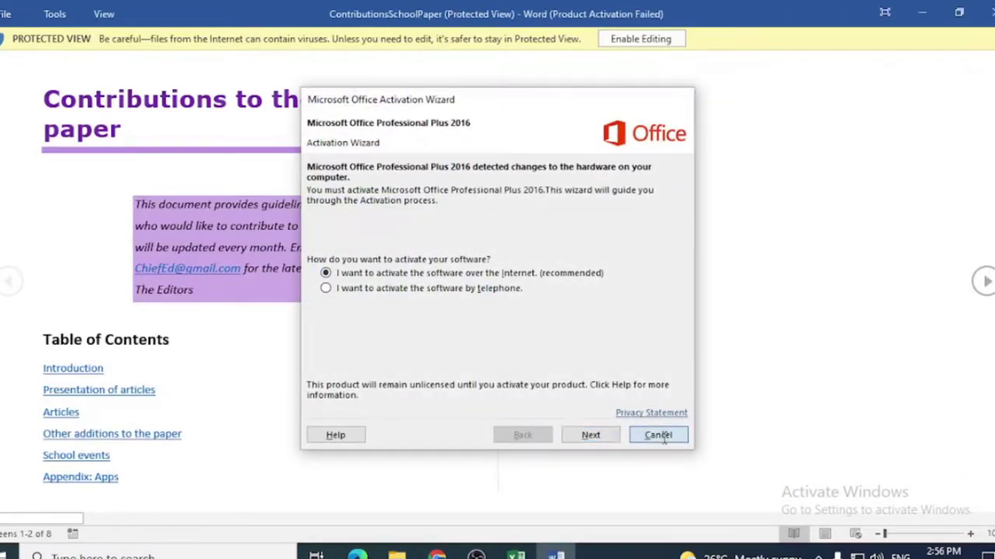
click(659, 435)
click(641, 38)
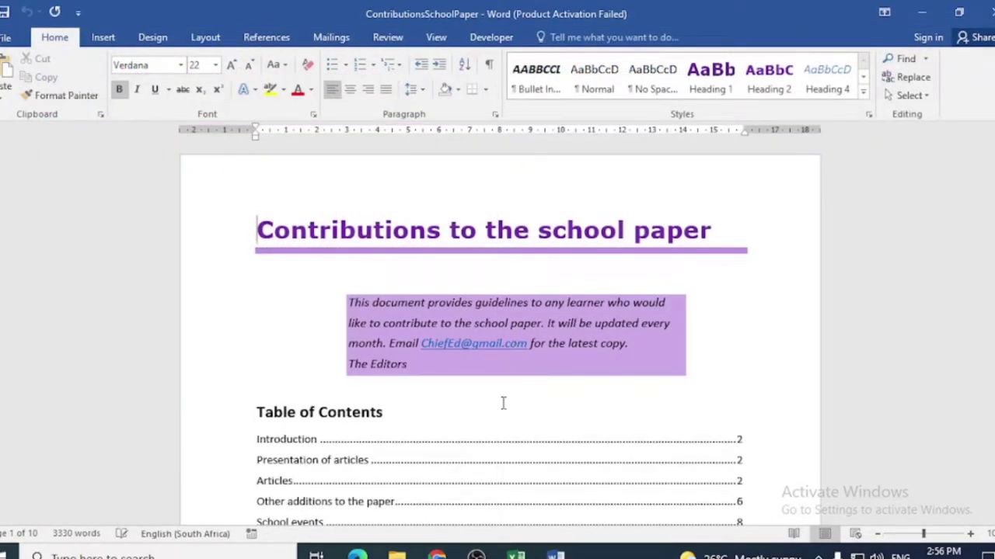
- Link the yellow-highlighted word "competition" under "Presentation of articles" to the ExampleCompetition bookmark
scroll(505, 428, down, 10)
scroll(506, 428, down, 1)
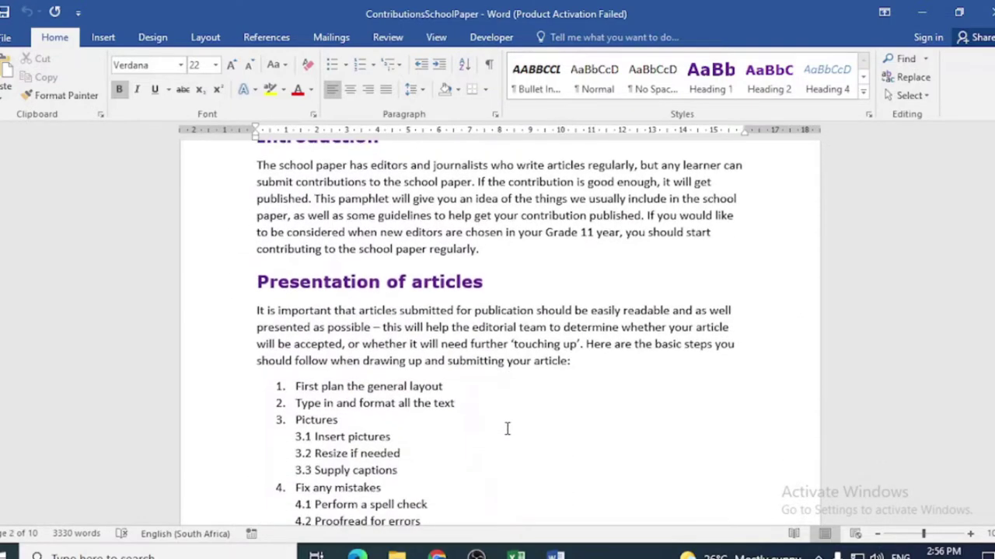
scroll(501, 425, down, 5)
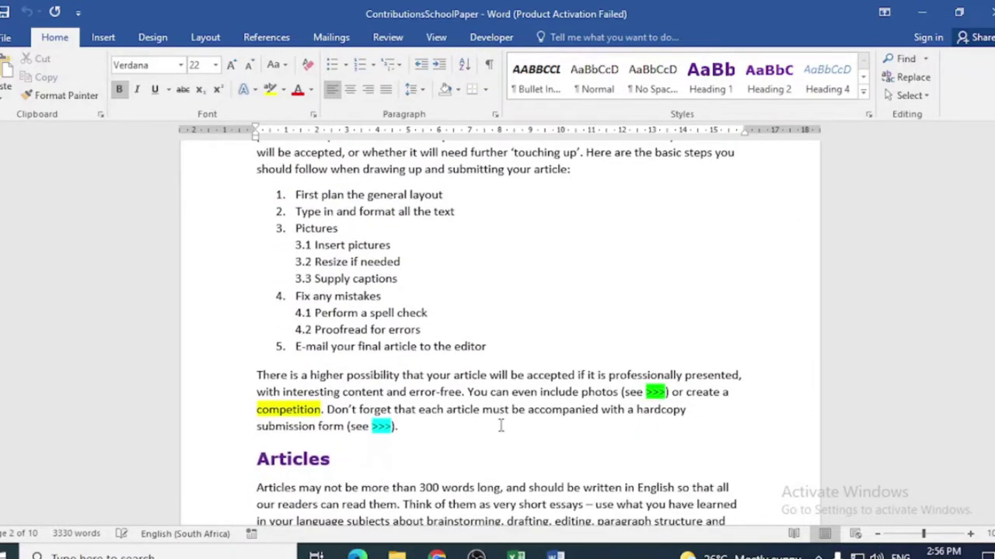
drag(257, 371, 320, 374)
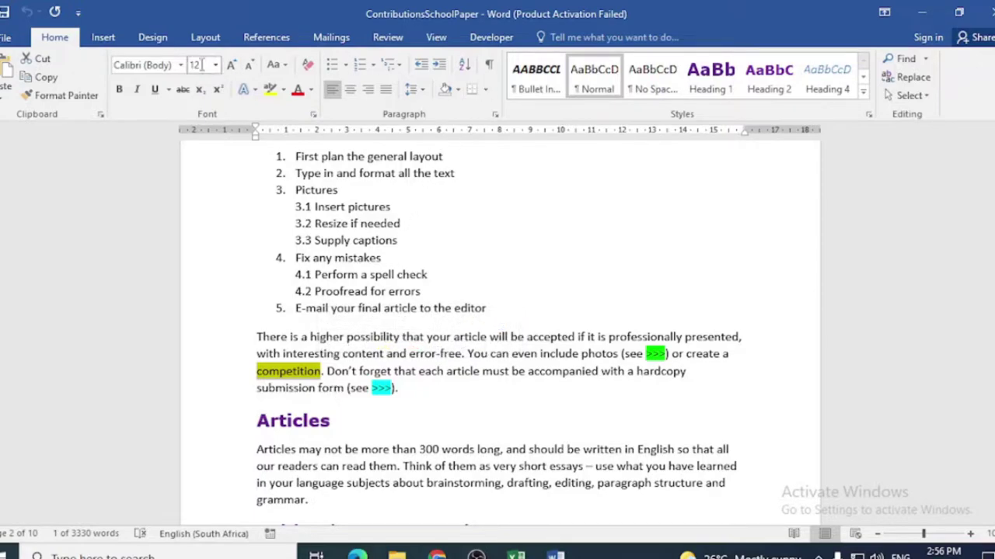
click(103, 37)
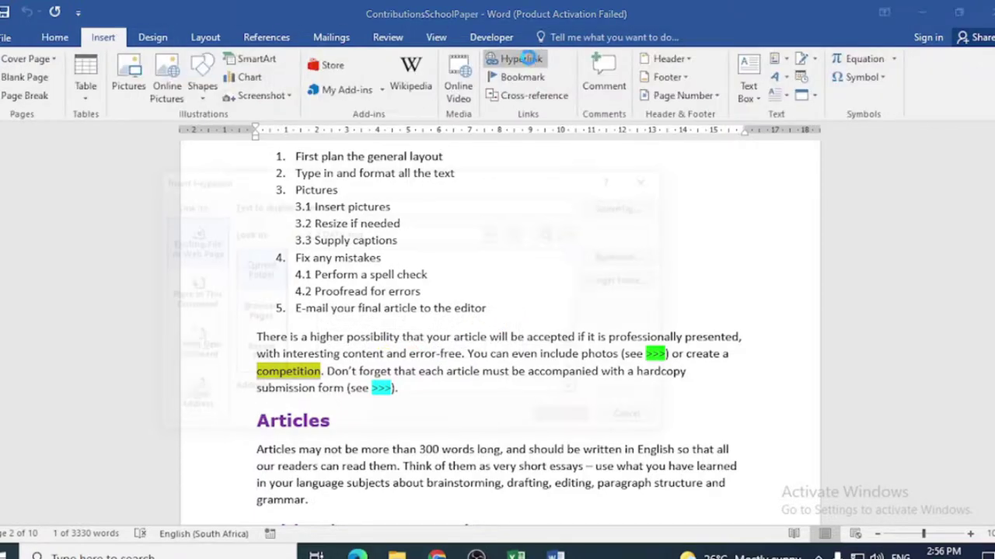
click(514, 61)
click(190, 299)
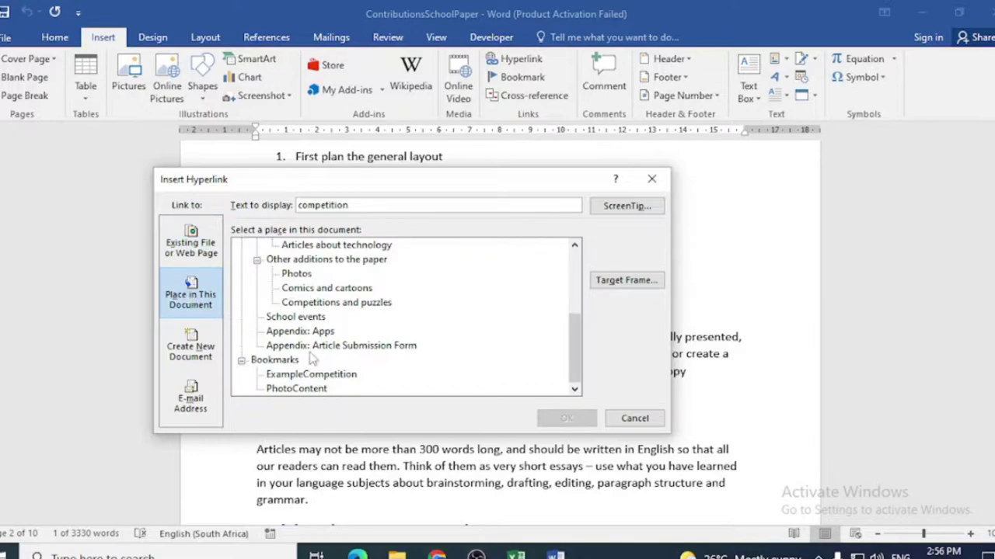
click(307, 376)
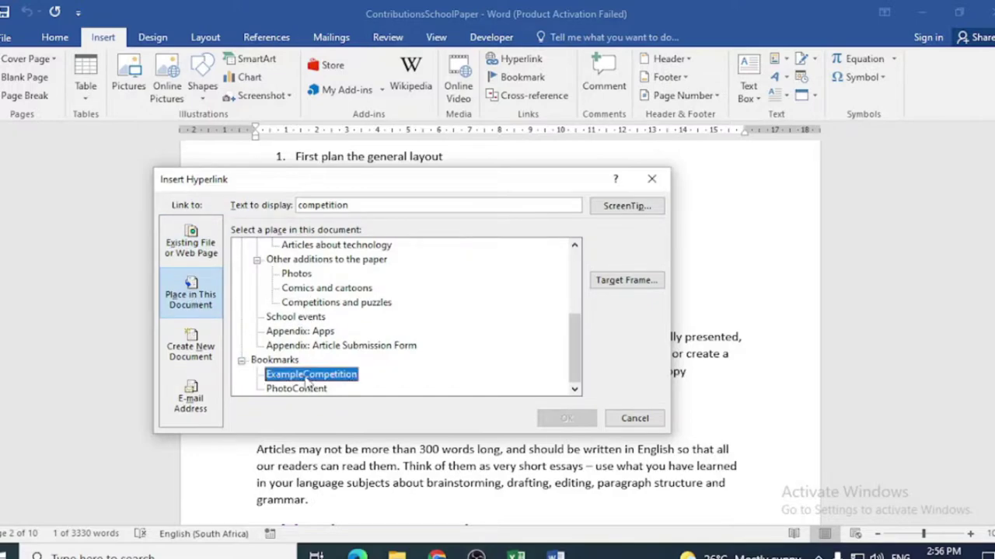
click(567, 419)
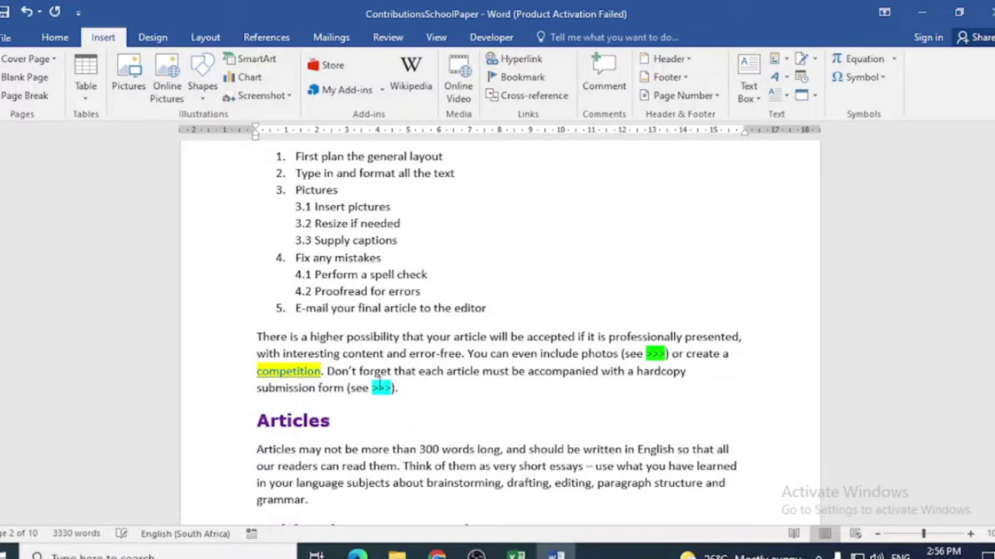
- Set the ScreenTip text of the "competition" hyperlink to "An" and check it on the link
drag(257, 372, 322, 371)
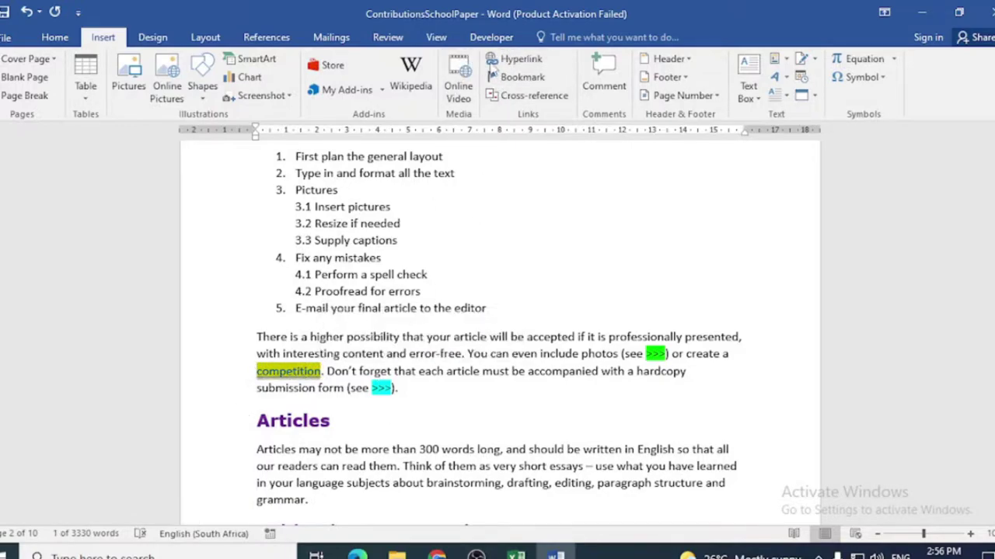
click(516, 60)
click(209, 311)
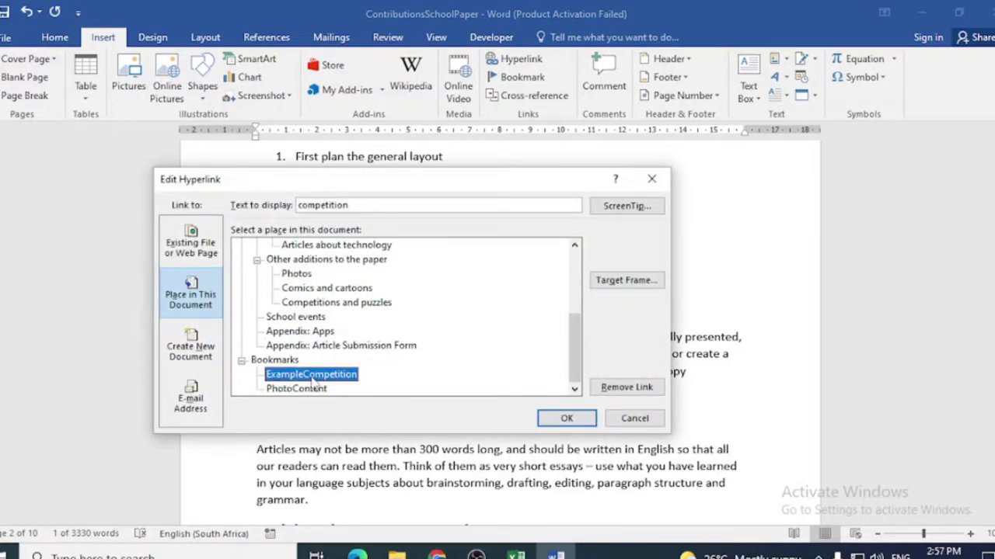
click(625, 215)
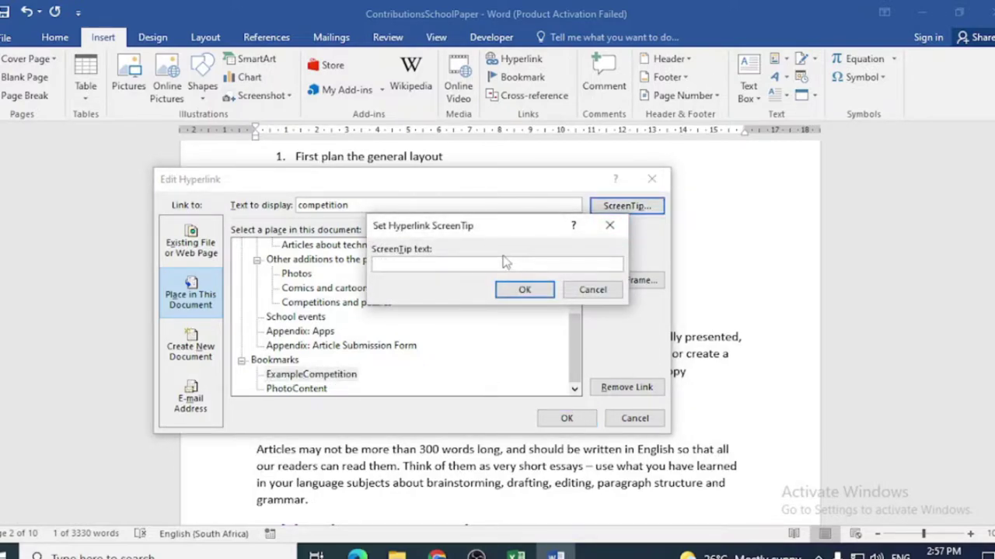
text(An)
click(519, 291)
click(566, 419)
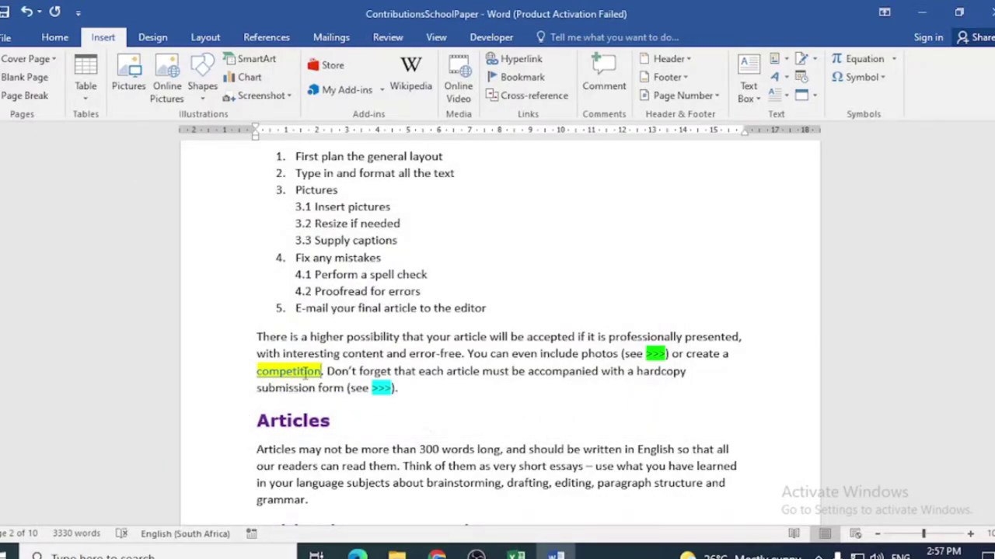
mouse_move(319, 373)
- Replace the turquoise ">>>" under "Presentation of articles" with a hyperlinked cross-reference to the heading text "Appendix: Article Submission Form"
drag(372, 387, 394, 389)
click(533, 95)
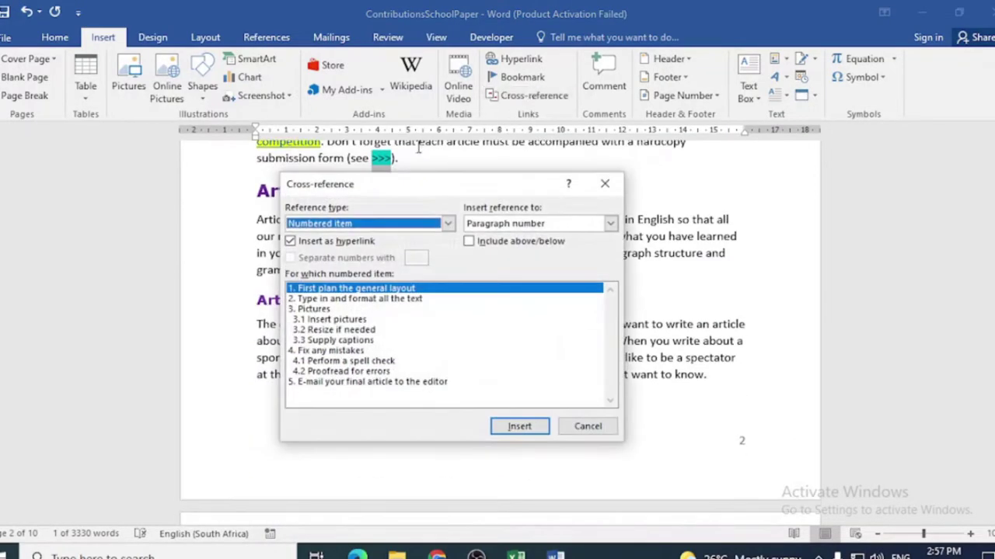
click(448, 224)
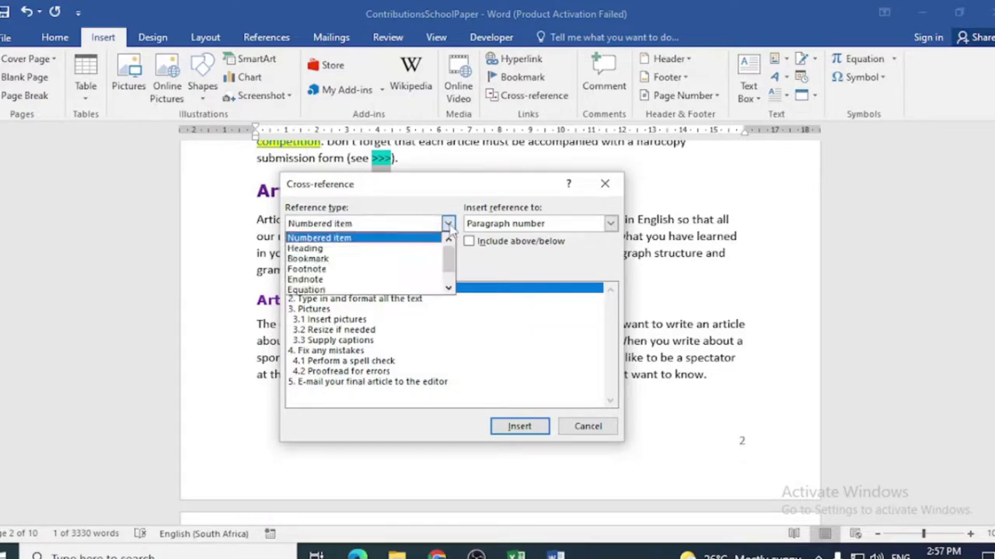
mouse_move(449, 243)
mouse_down()
mouse_move(449, 261)
mouse_move(449, 242)
mouse_up()
click(365, 249)
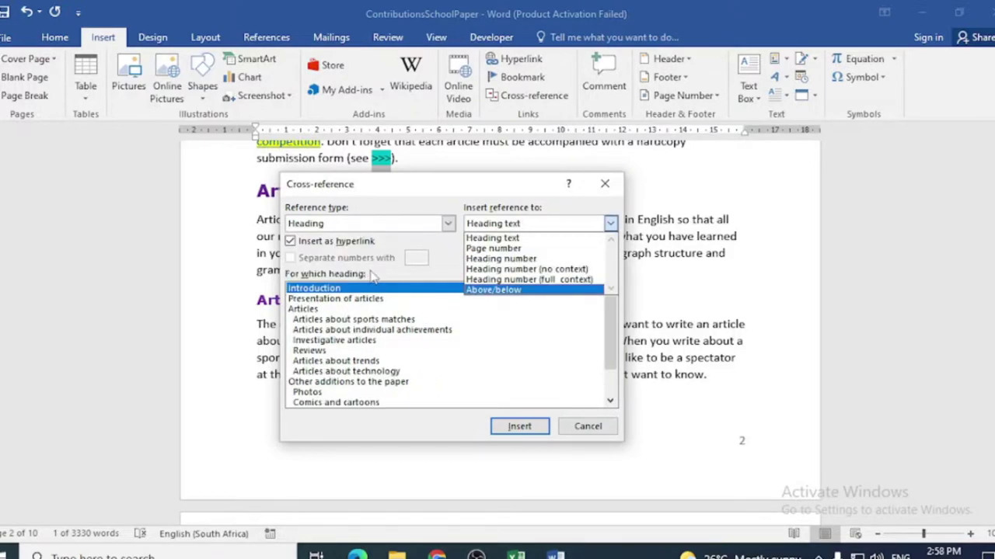
click(614, 330)
drag(616, 331, 619, 353)
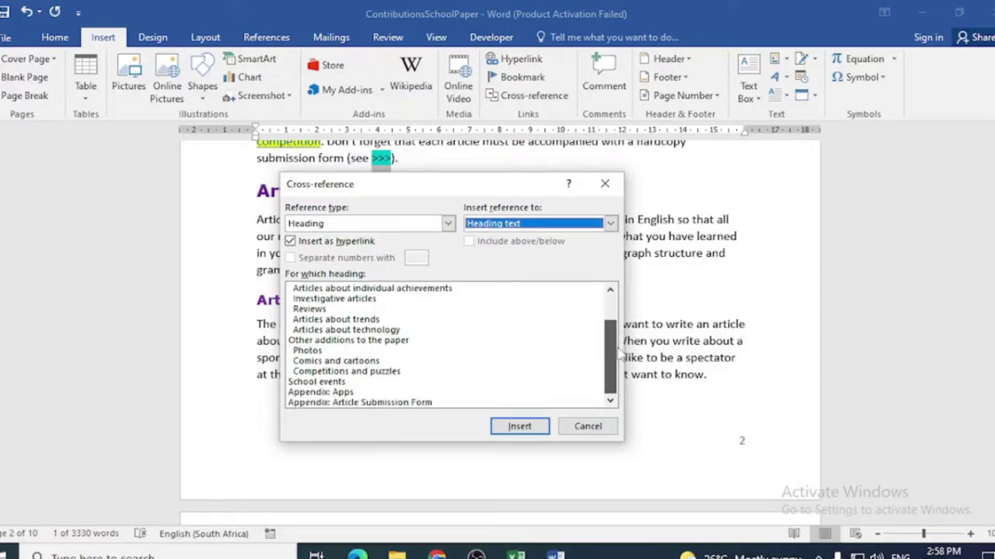
click(394, 403)
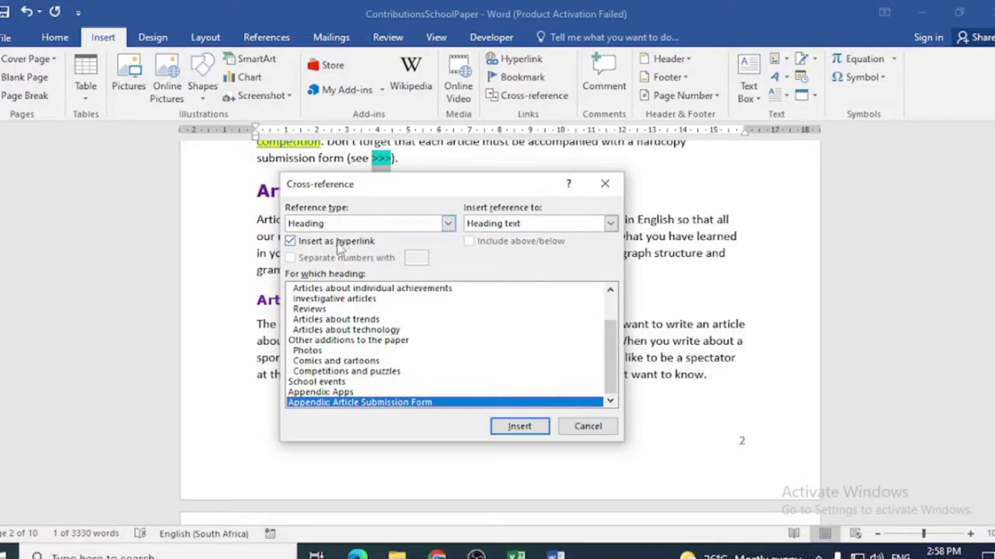
mouse_move(611, 369)
mouse_down()
mouse_move(610, 342)
mouse_move(611, 376)
mouse_up()
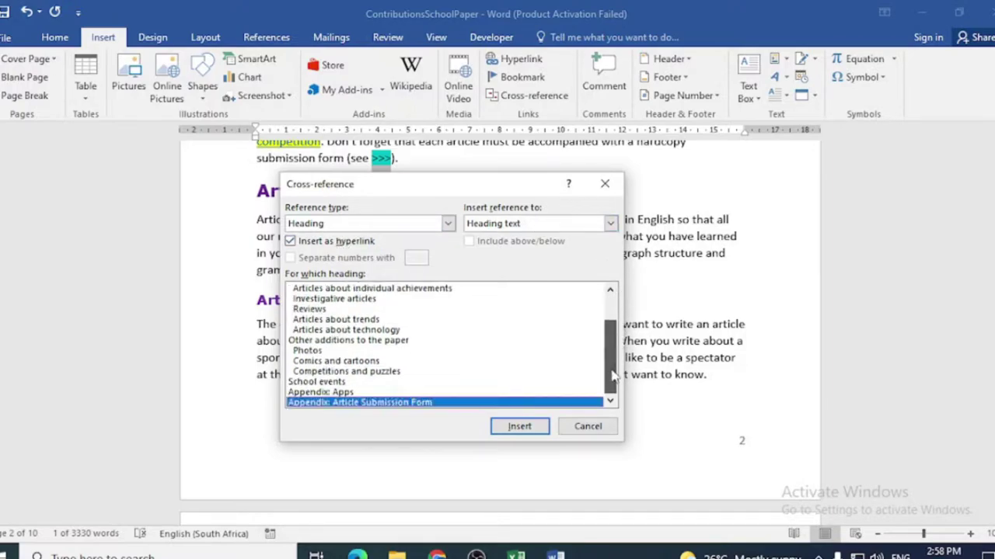
click(518, 432)
click(518, 427)
click(587, 426)
- Select the new "Appendix: Article Submission Form" cross-reference and follow it to the appendix
scroll(451, 324, up, 2)
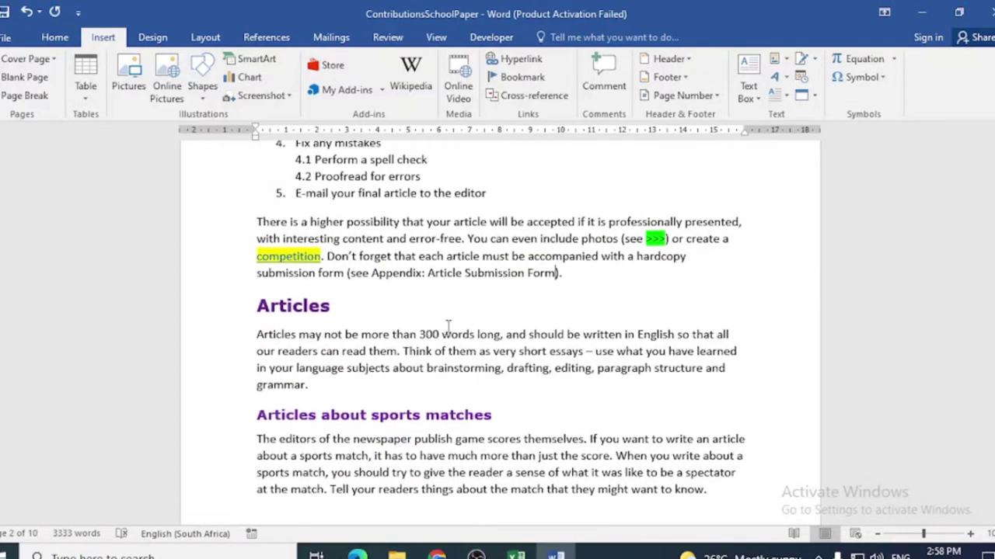
drag(370, 273, 561, 273)
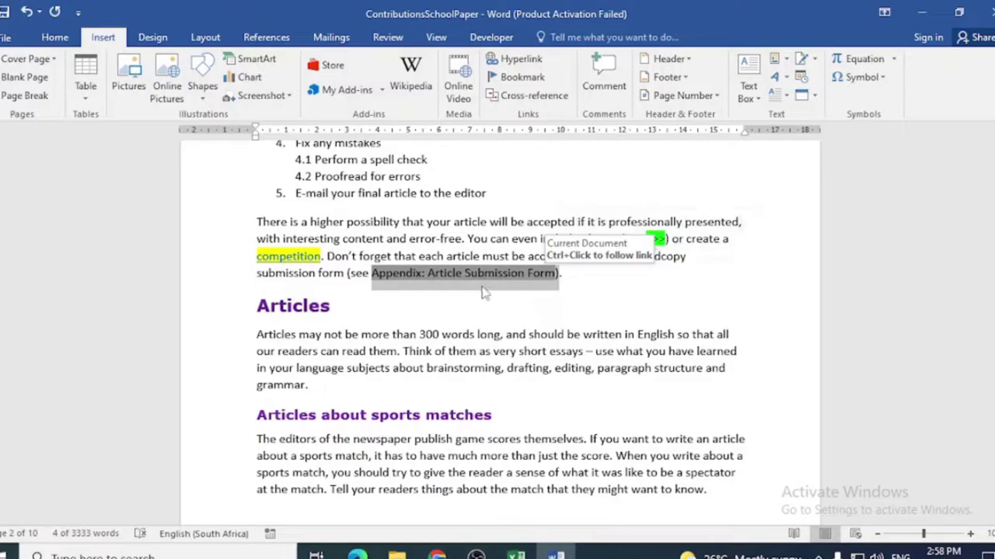
ctrl+click(452, 271)
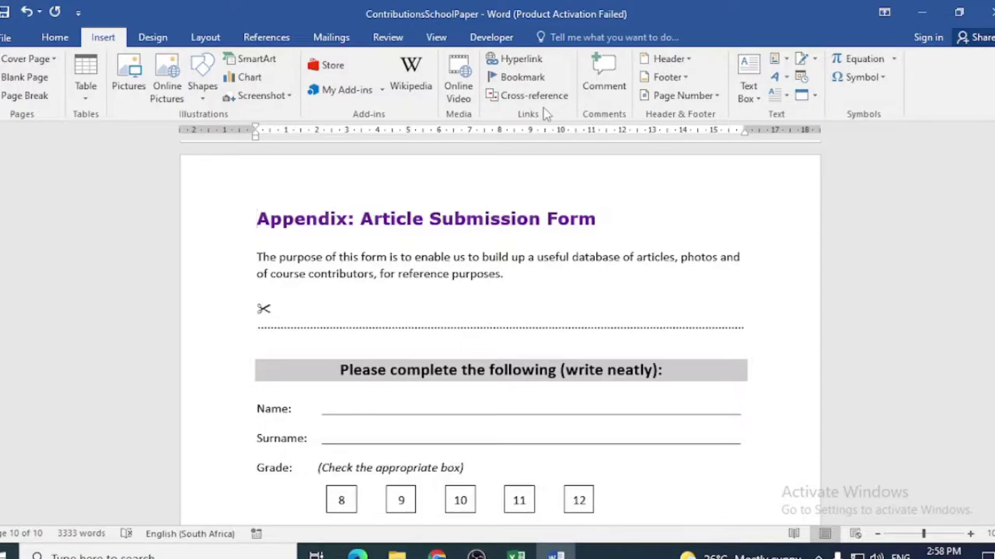
- Close ContributionsSchoolPaper without saving and open the 3_3 DATA eng folder
click(984, 13)
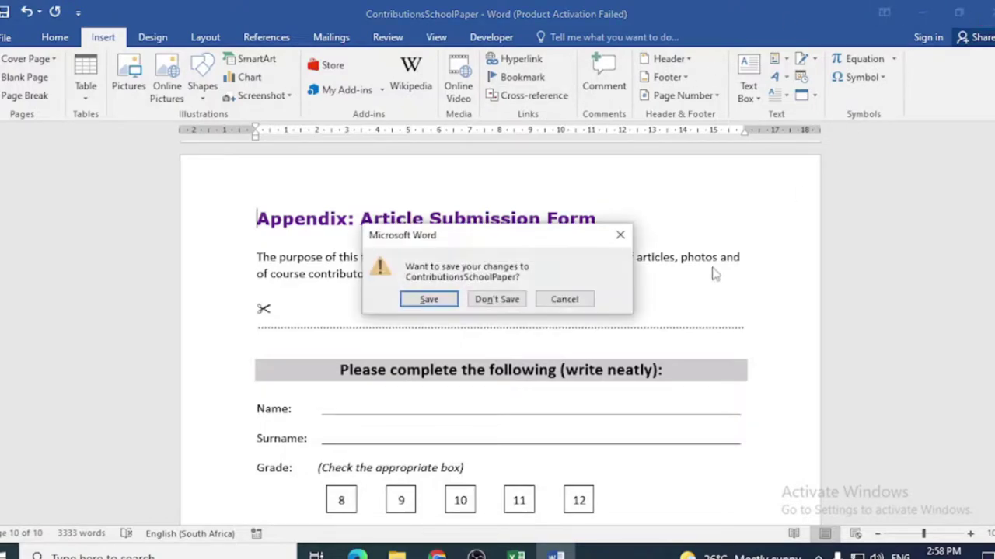
click(498, 300)
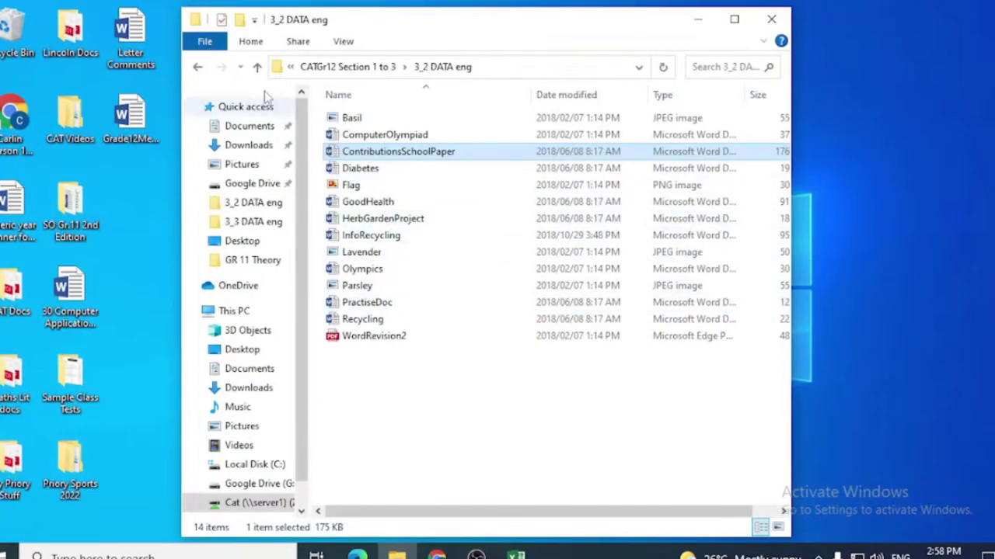
click(198, 67)
double_click(379, 187)
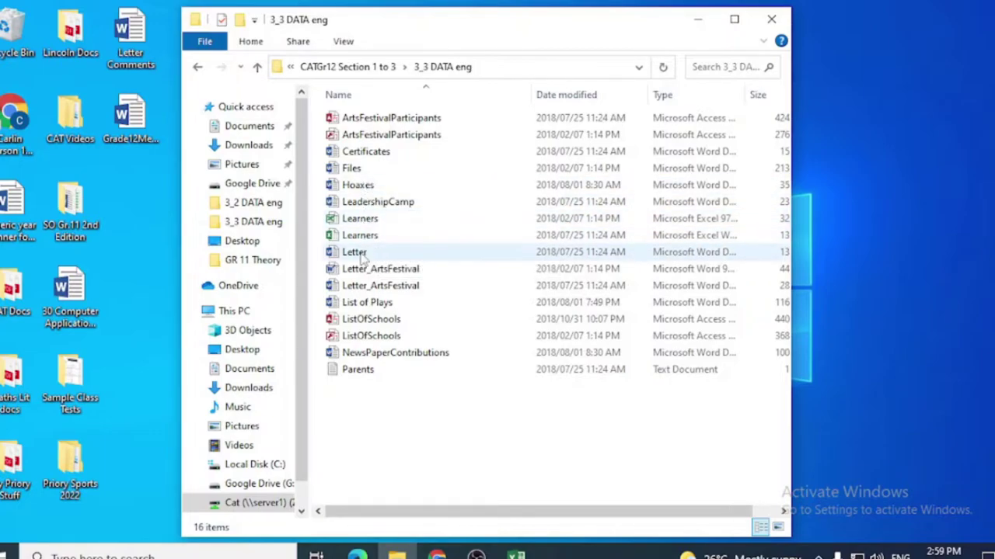
- Open the Letter document, dismiss the activation wizard, look through the letter and close it
double_click(362, 258)
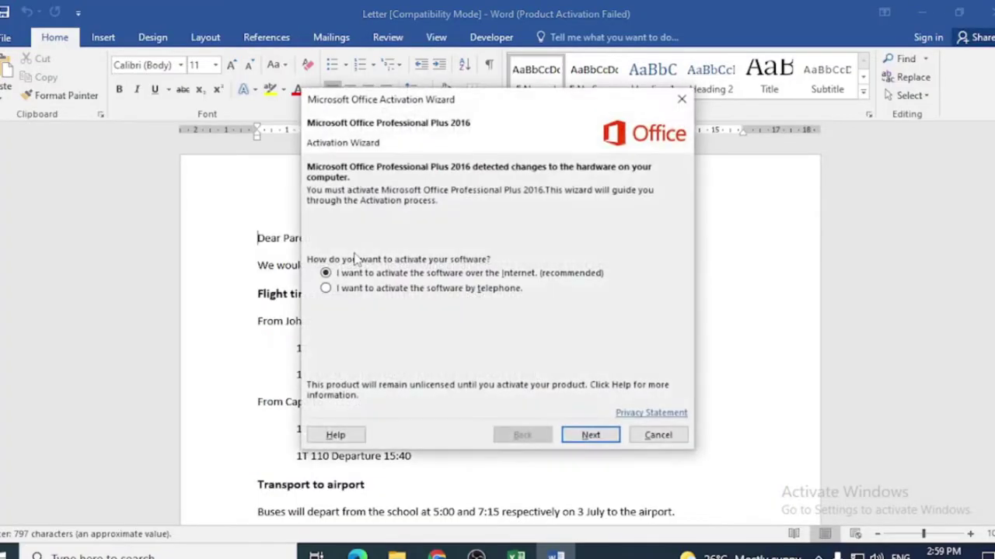
click(658, 435)
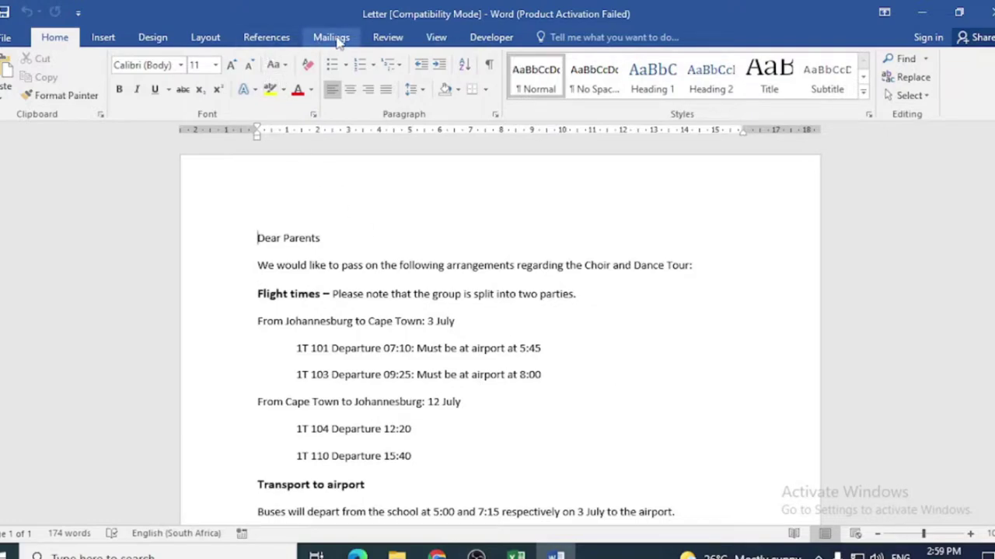
scroll(455, 398, down, 10)
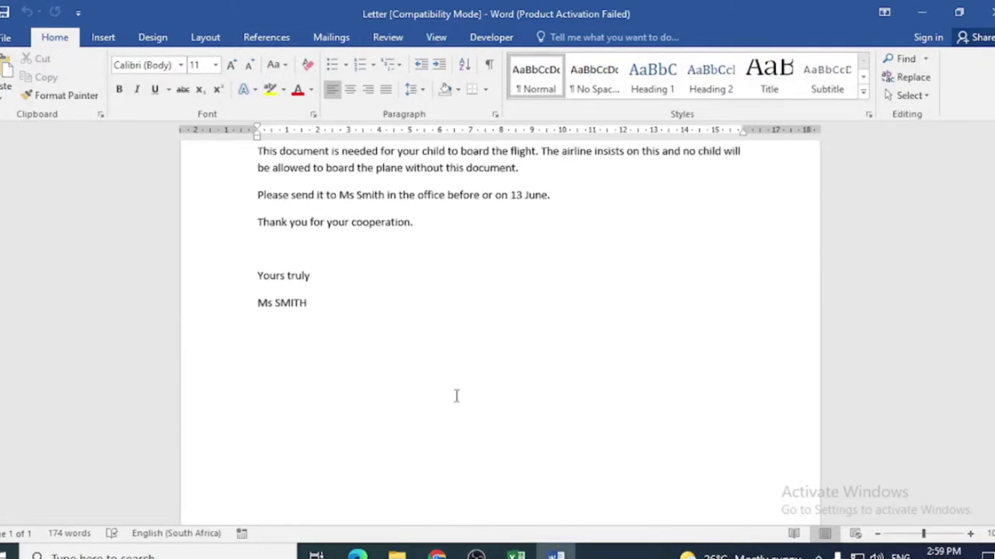
click(985, 11)
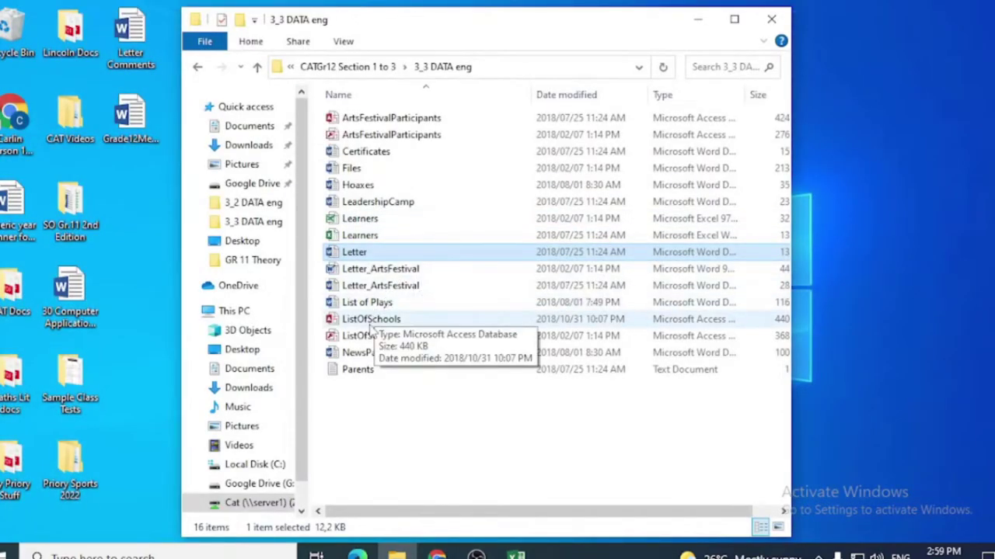
- Open the Word 97-2003 Letter_ArtsFestival document, dismiss the activation wizard and examine the name and surname placeholders in the greeting
click(363, 270)
double_click(364, 271)
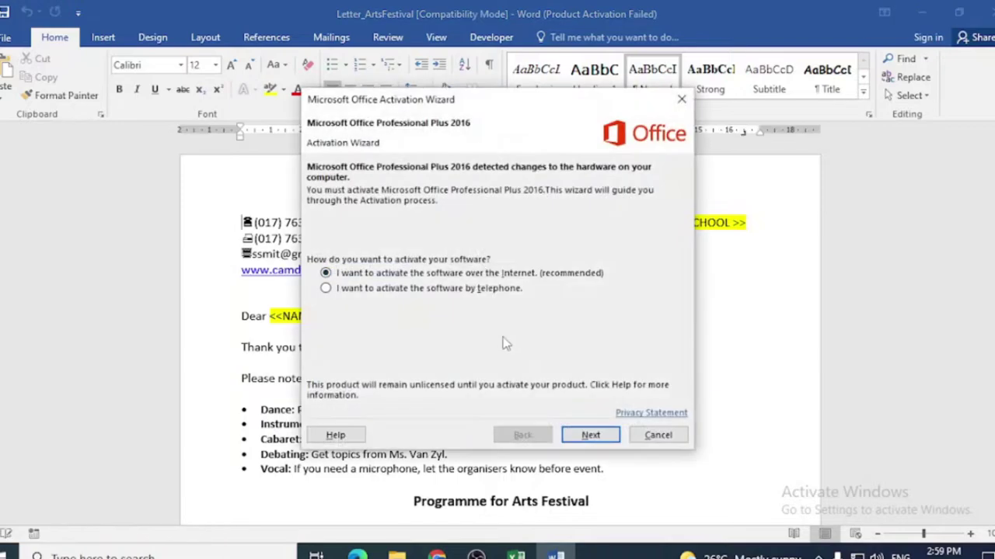
click(657, 436)
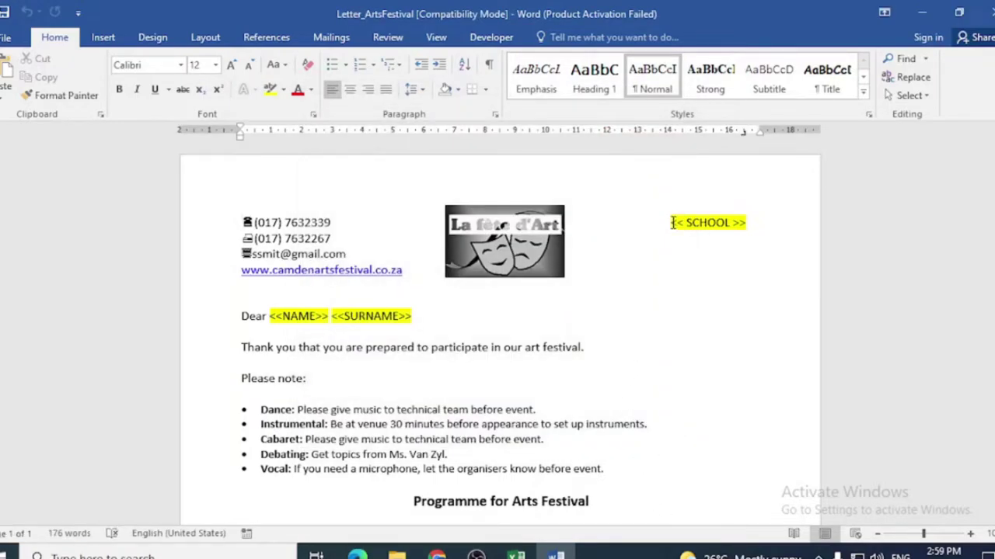
drag(270, 316, 458, 317)
click(458, 317)
- Start a mail merge of the Letters type in Letter_ArtsFestival
click(332, 37)
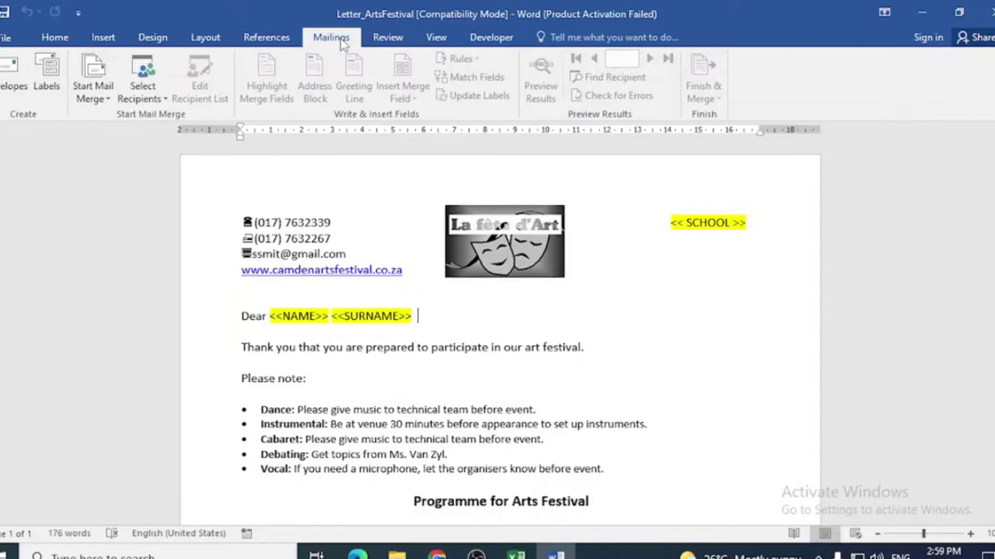
click(108, 99)
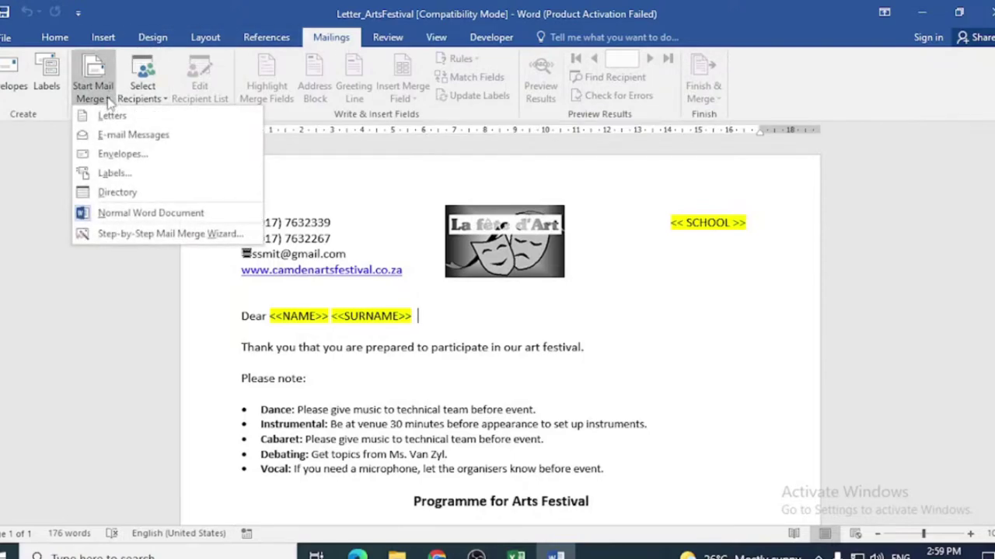
click(107, 117)
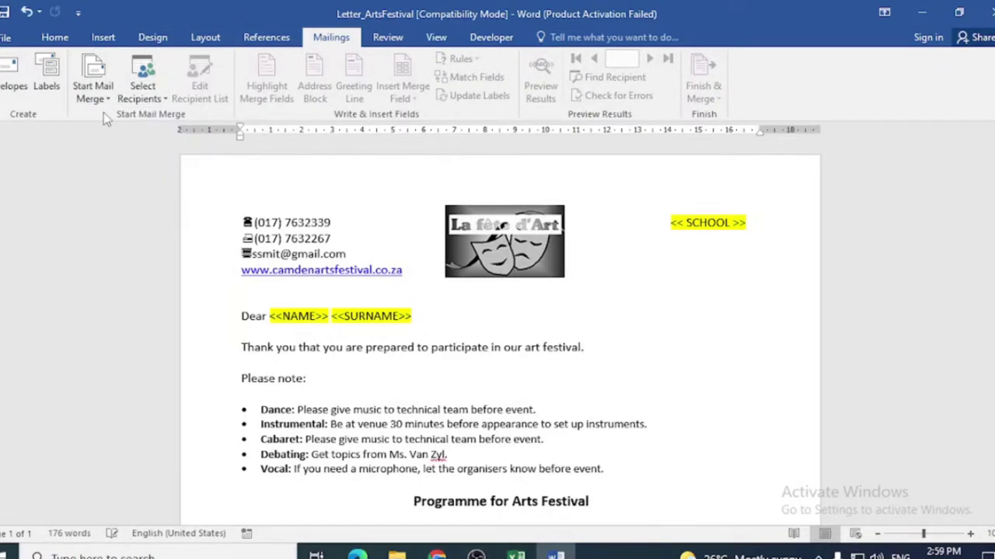
- Use the existing ArtsFestivalParticipants.accdb database from the 3_3 DATA eng folder as the recipient list, choosing its Mime query
click(161, 100)
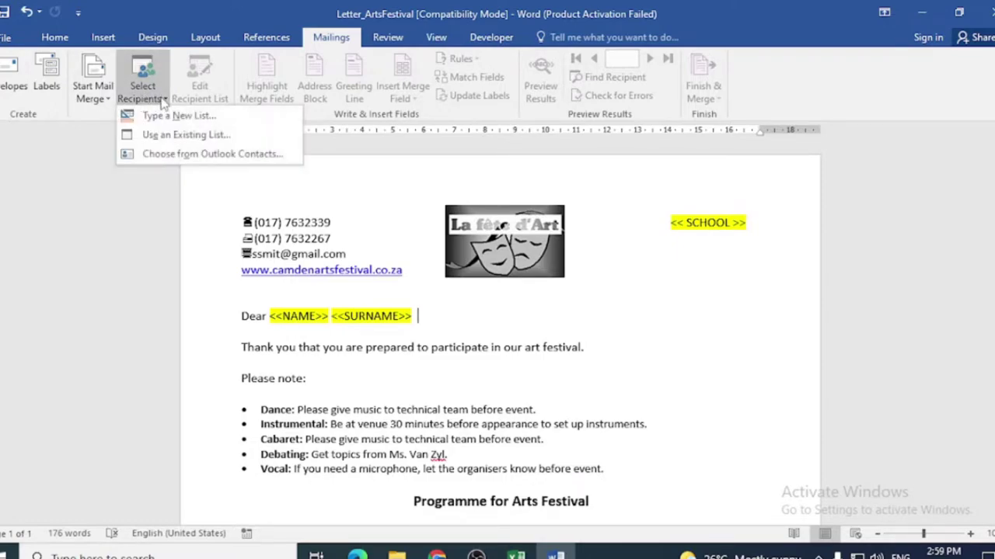
click(212, 136)
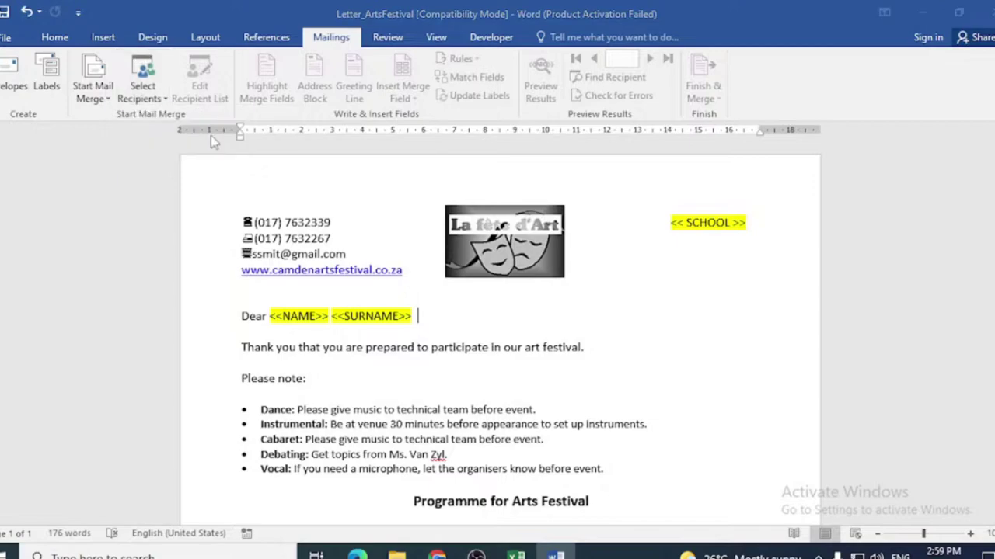
click(54, 291)
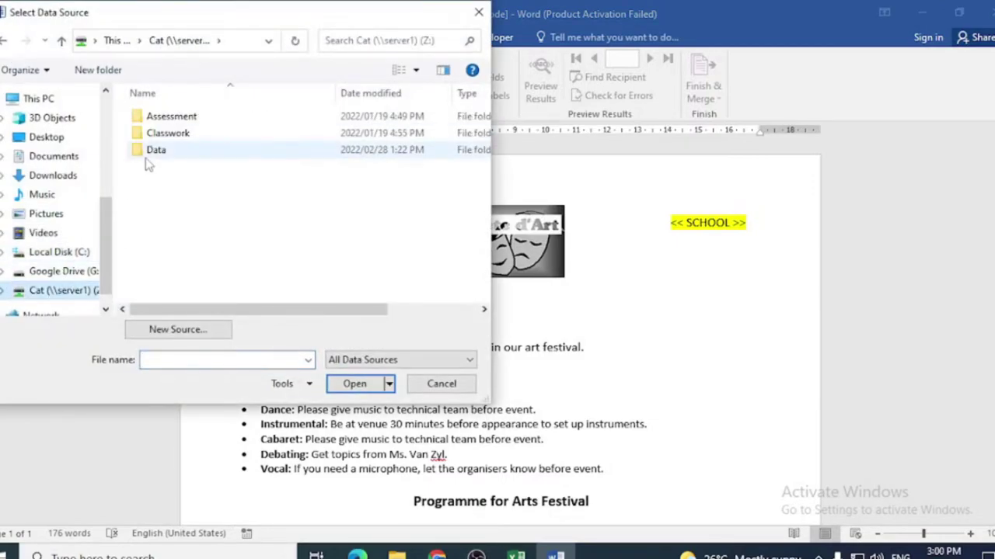
double_click(152, 150)
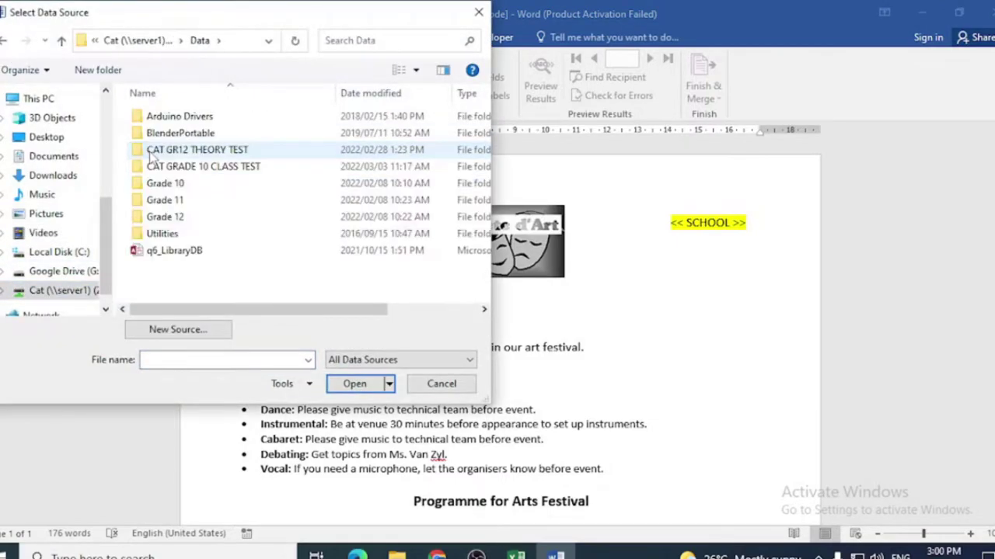
double_click(161, 217)
double_click(207, 152)
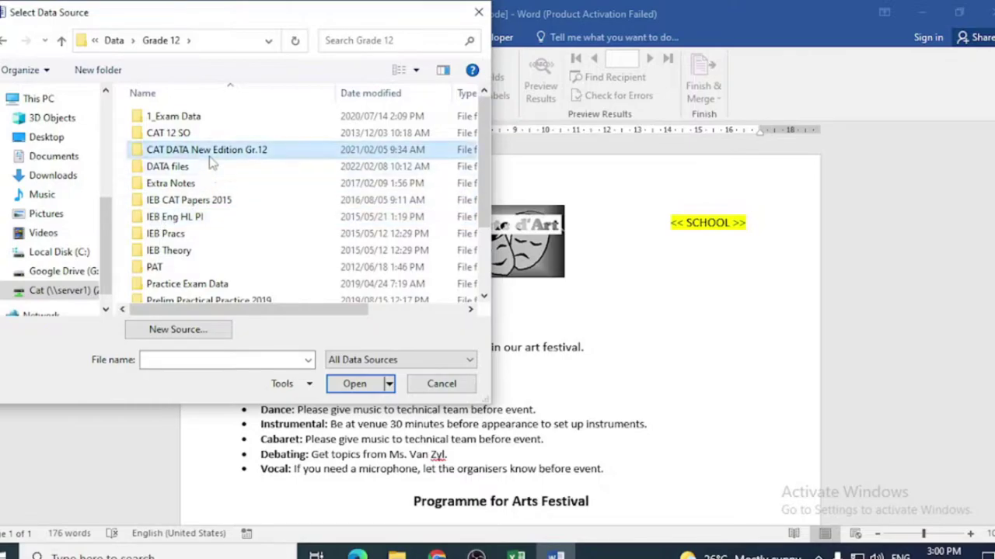
double_click(196, 151)
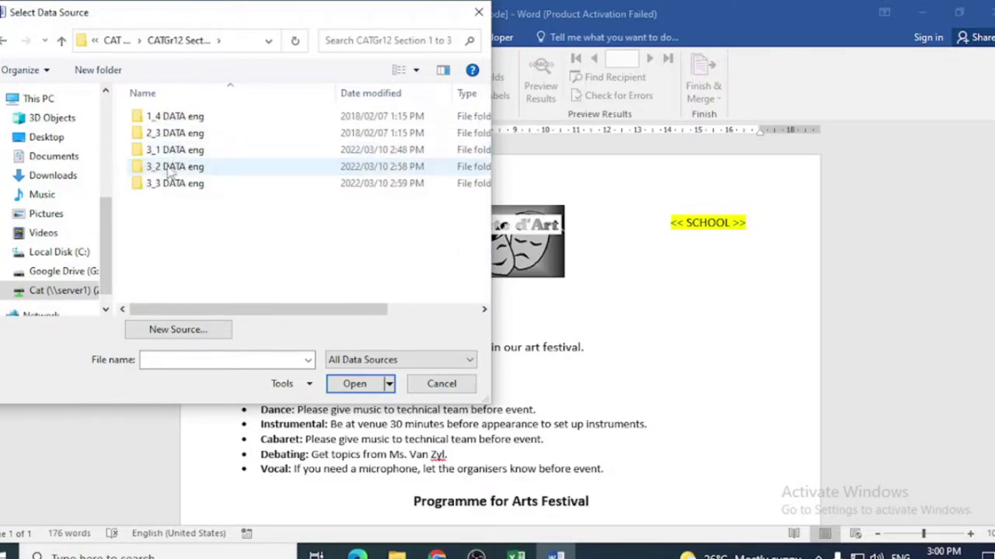
double_click(172, 166)
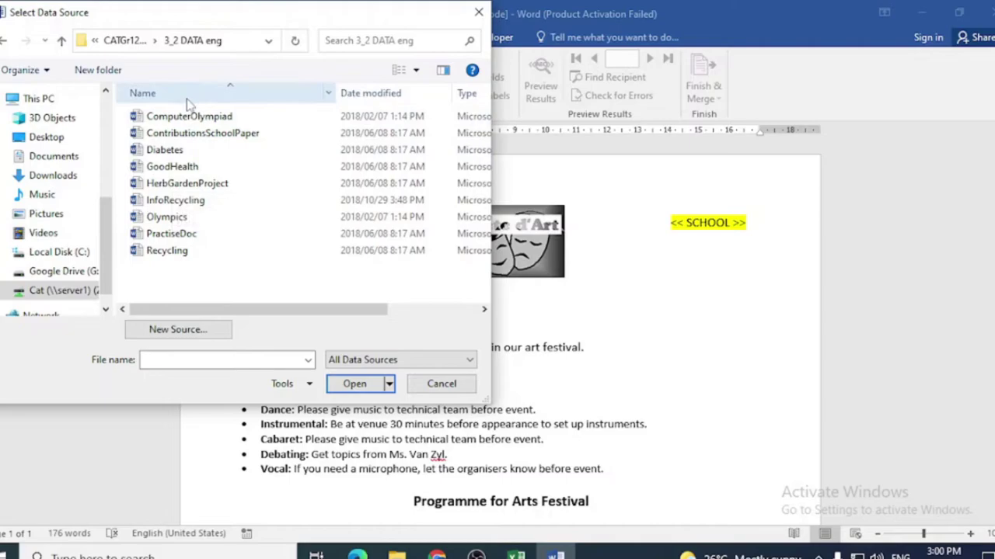
click(5, 41)
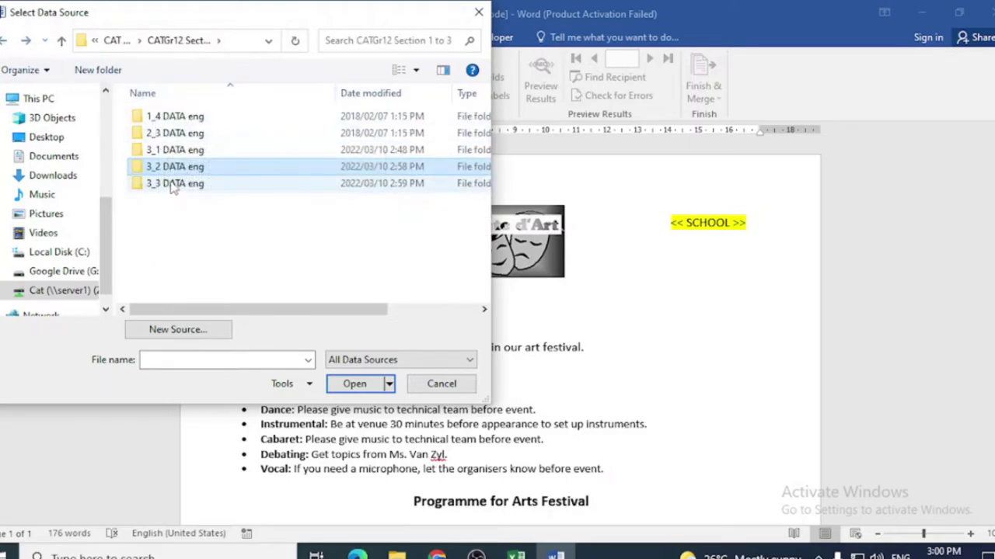
double_click(173, 183)
double_click(173, 117)
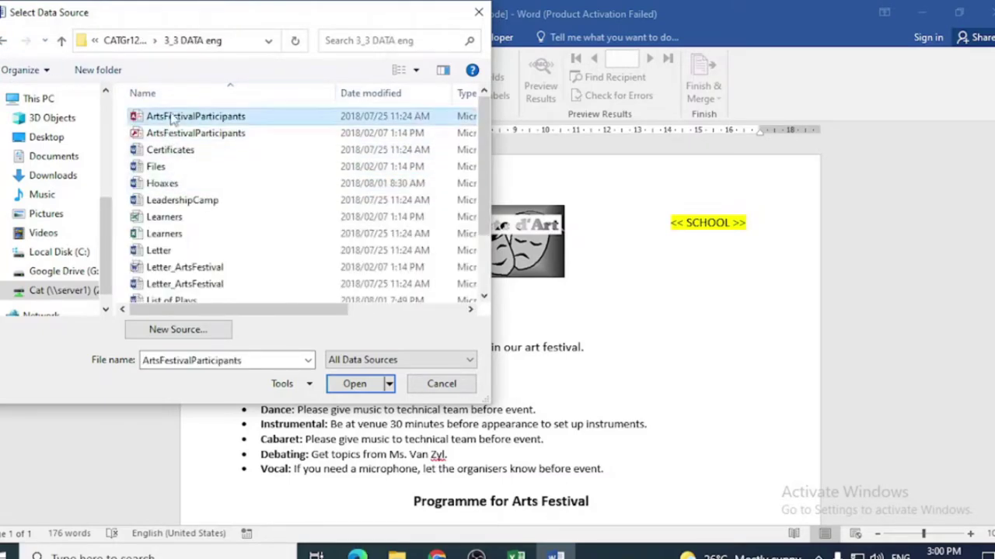
click(274, 152)
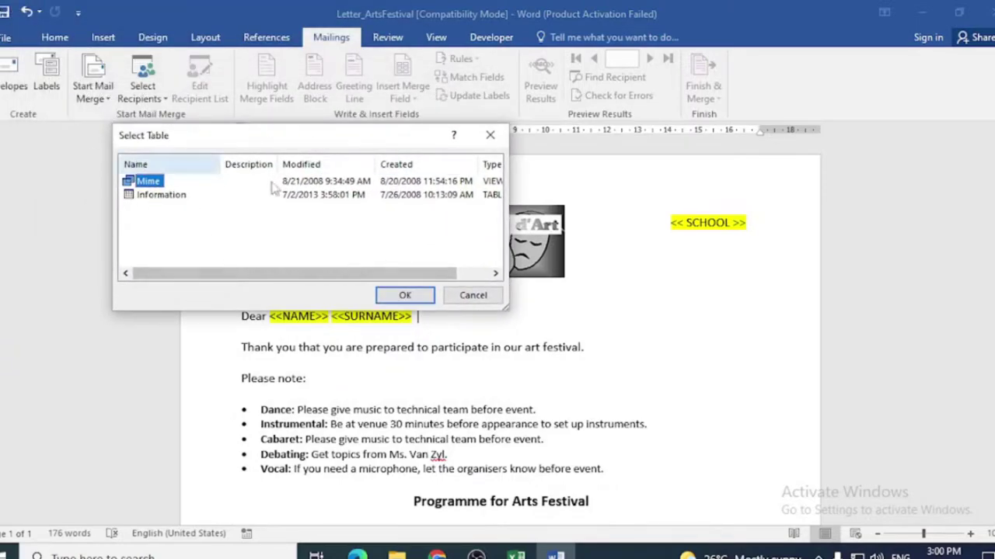
click(408, 301)
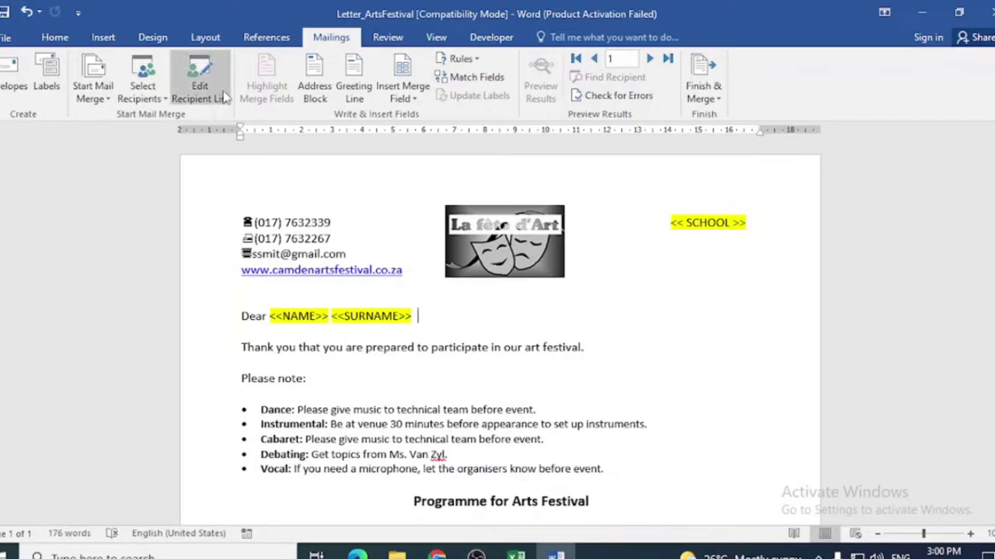
- Examine the mail merge recipient list in an enlarged window, including its sort, filter and find-duplicates options, without changing any of them
click(405, 92)
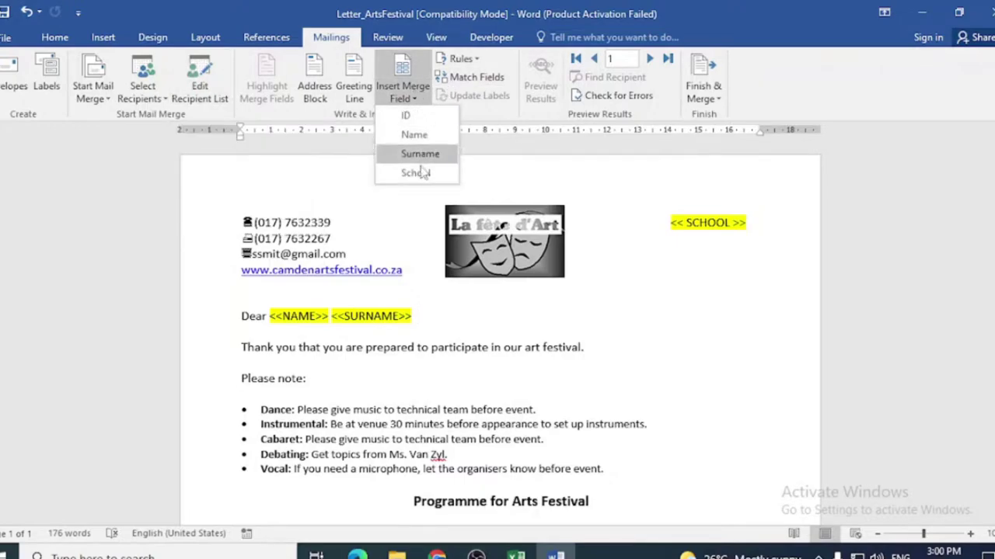
click(211, 99)
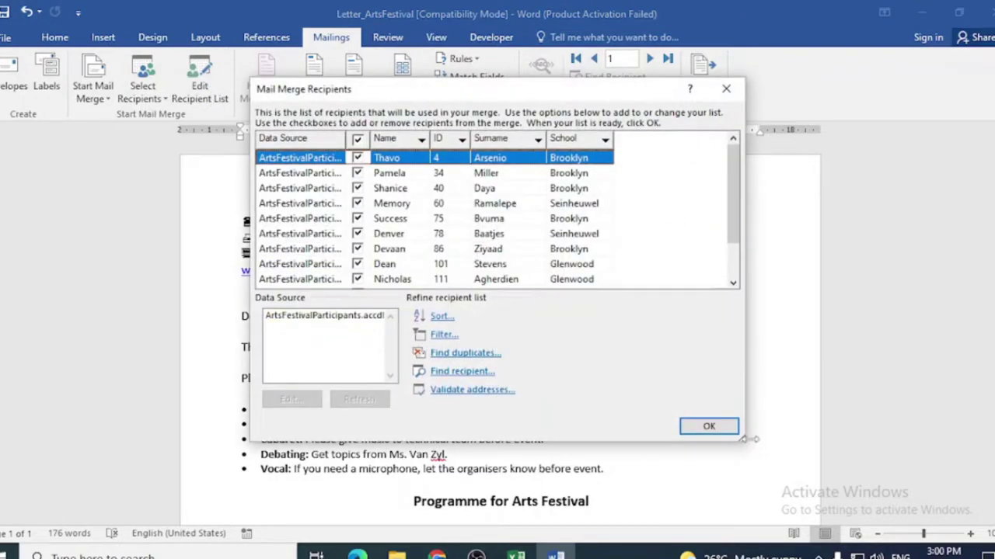
drag(744, 441, 915, 507)
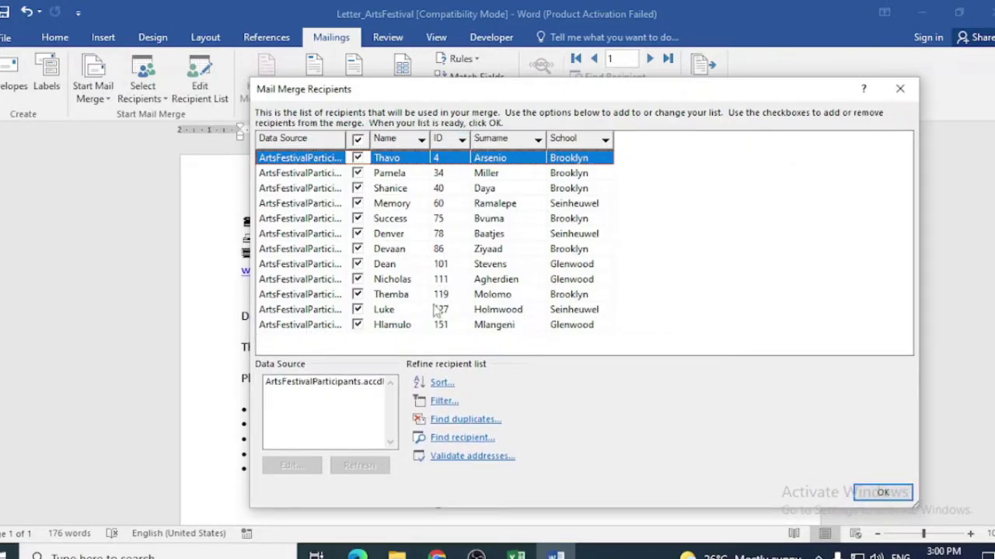
click(440, 383)
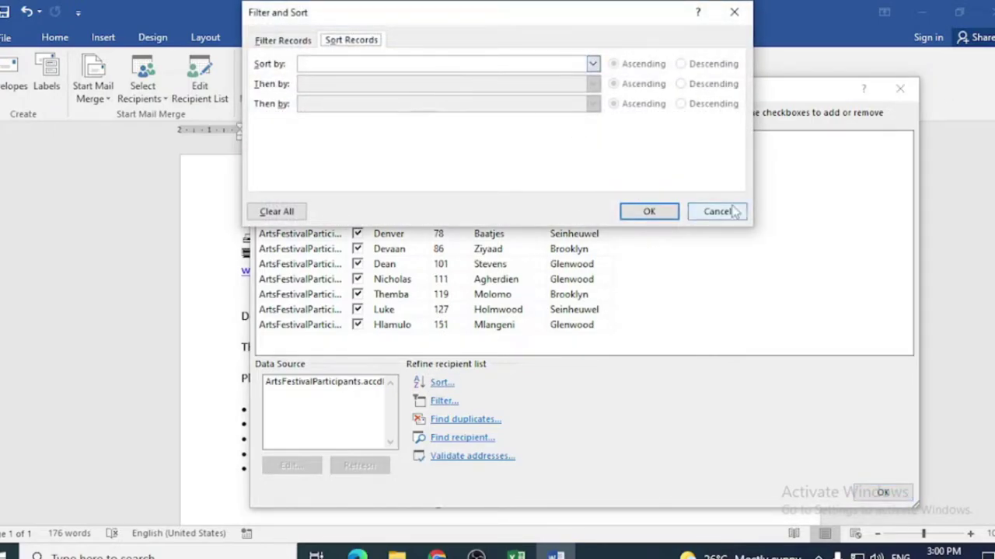
click(283, 40)
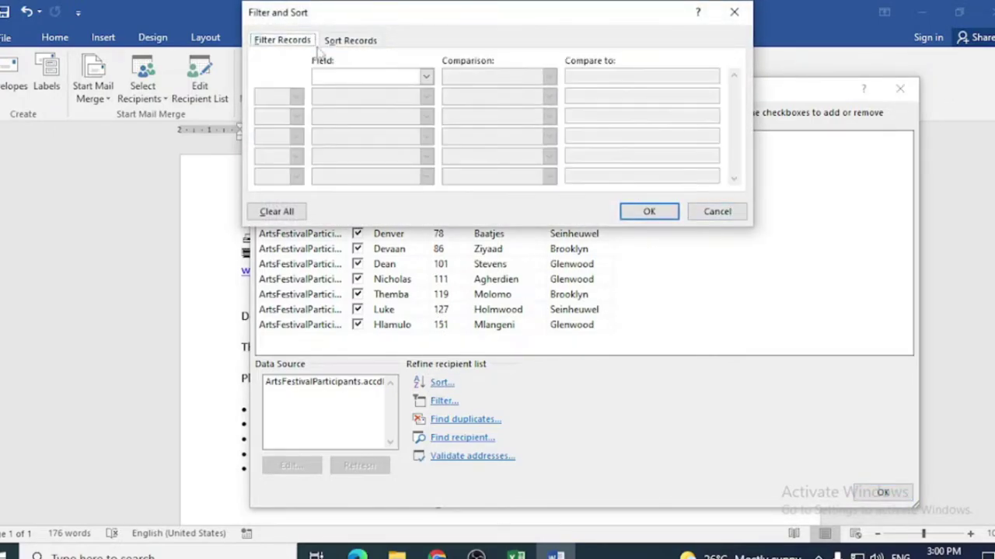
click(717, 213)
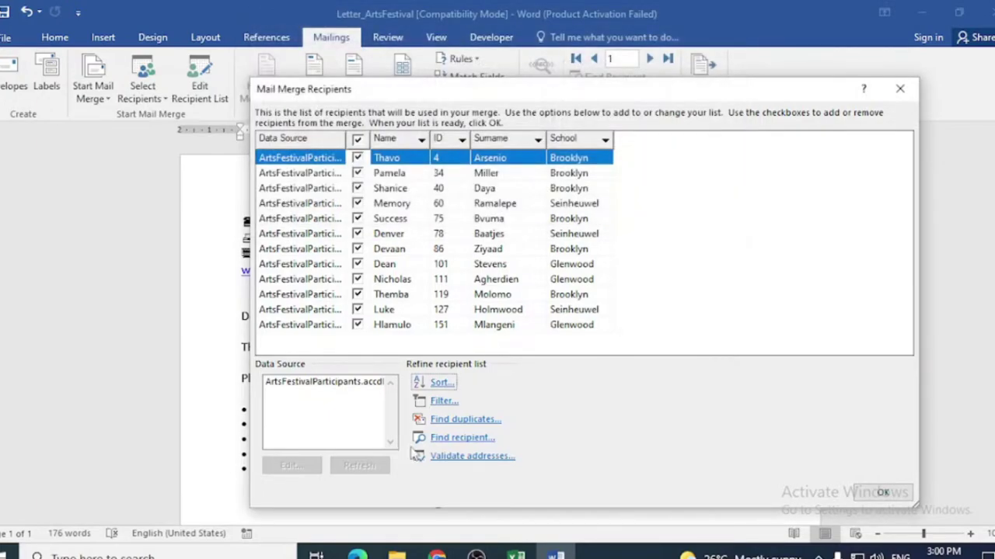
click(449, 421)
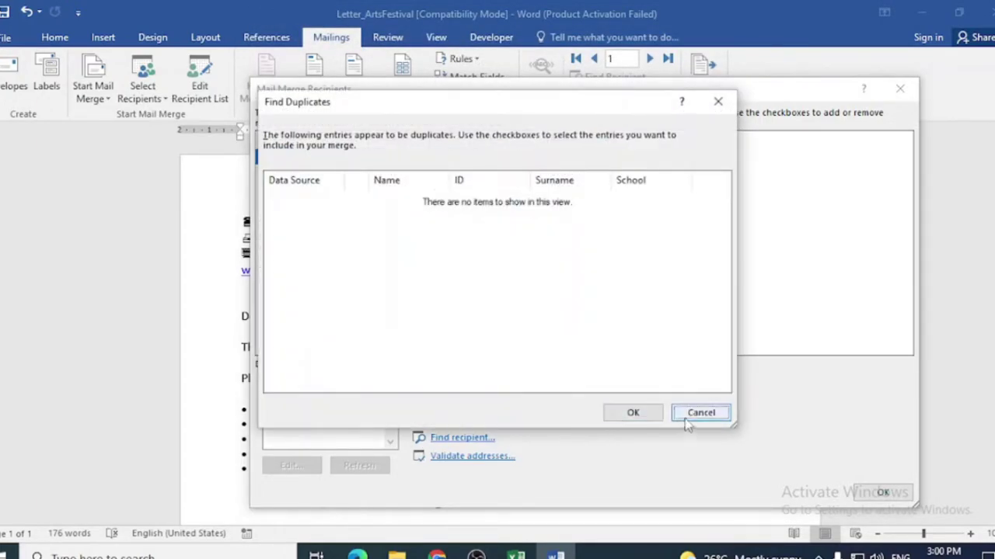
click(692, 418)
- Deselect the fourth to eighth recipients in the merge list, reselect the fifth and seventh, and accept the list
click(356, 249)
click(357, 233)
click(357, 218)
click(357, 203)
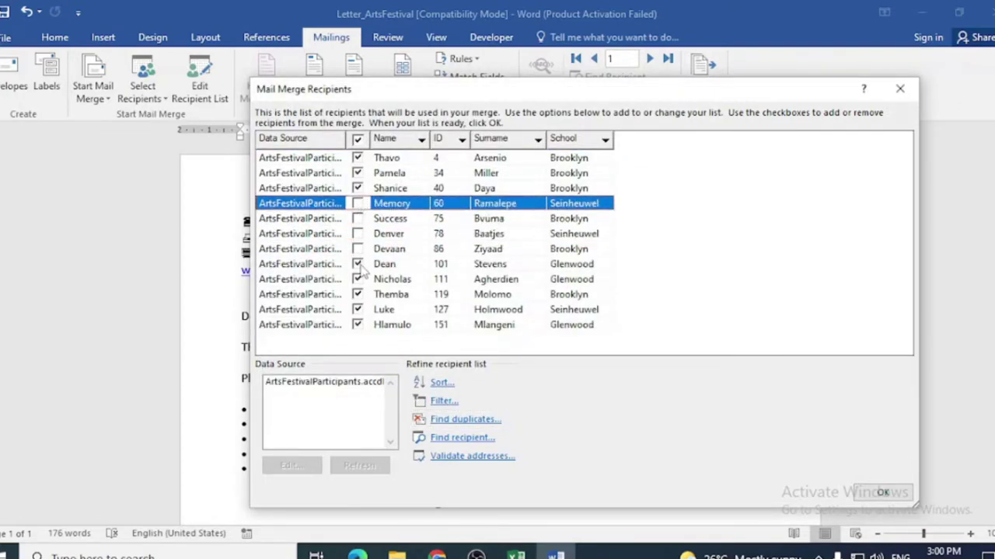
click(358, 264)
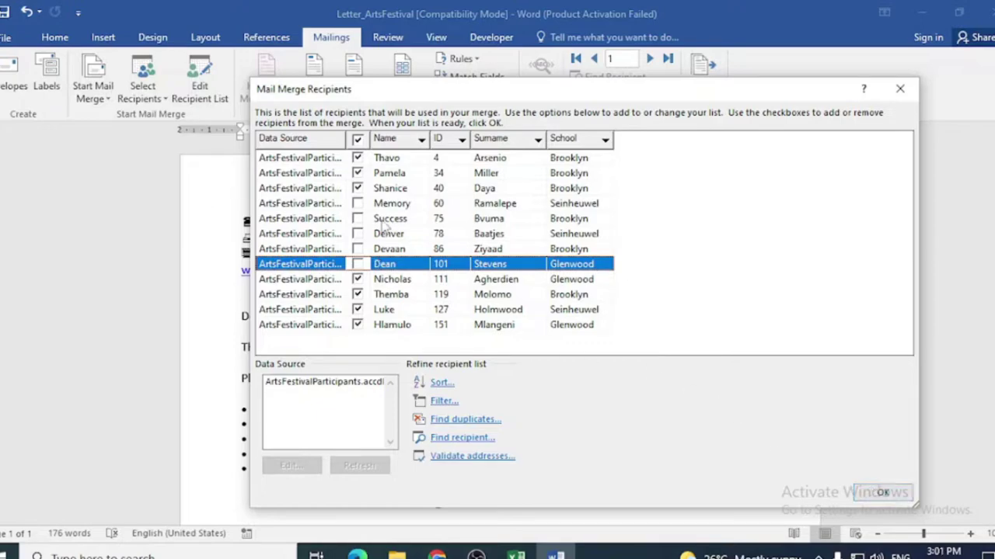
click(355, 219)
click(398, 252)
click(870, 491)
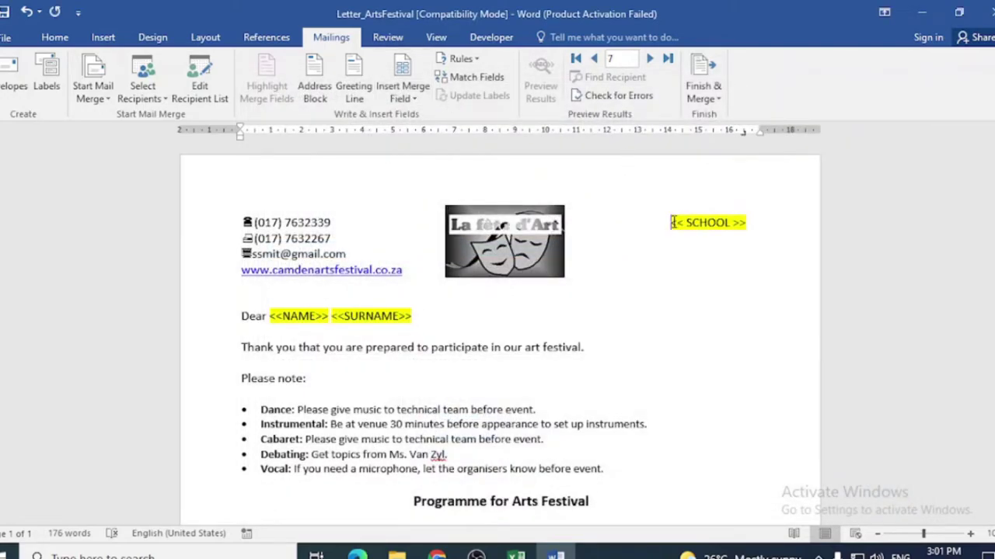
- Replace the highlighted << SCHOOL >> placeholder in the letter's header with the School merge field
click(420, 99)
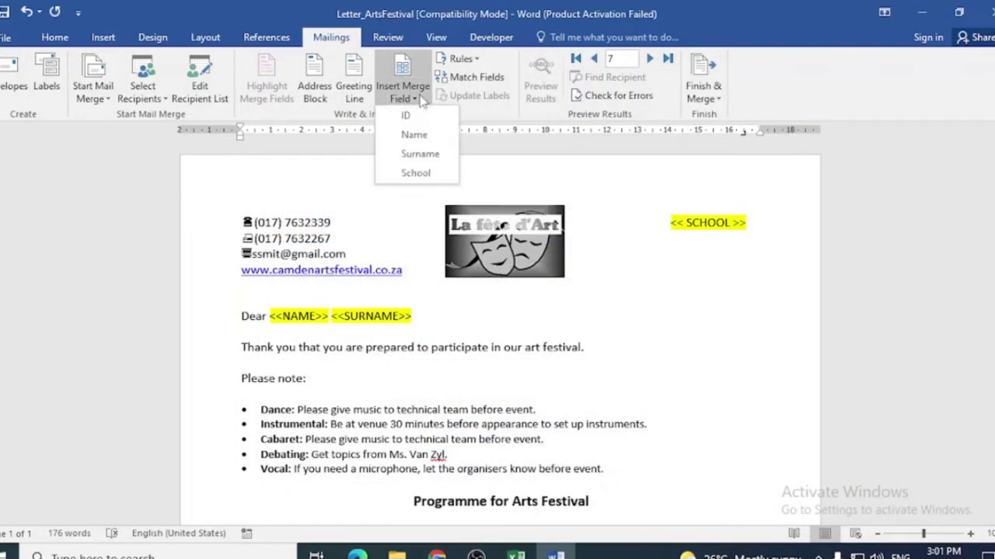
click(417, 173)
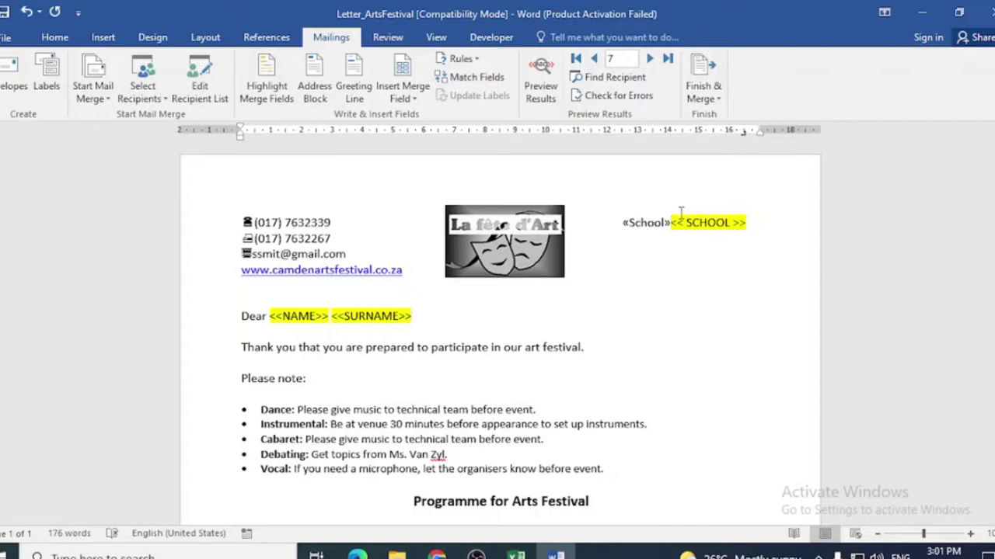
key(Delete)
key(Delete)
key(Delete)
key(Delete)
key(Delete)
key(Delete)
key(Delete)
key(Delete)
key(Delete)
key(Delete)
key(Delete)
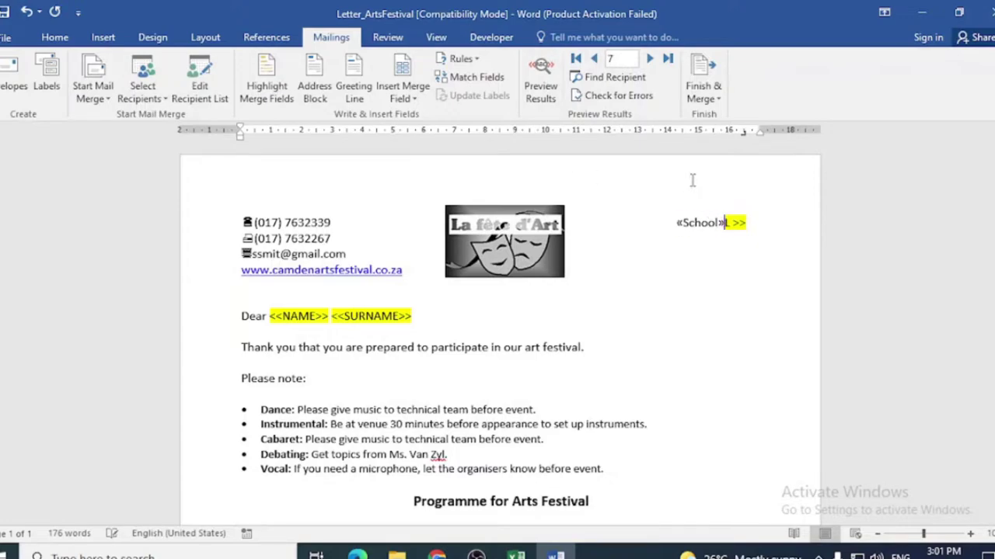
key(Delete)
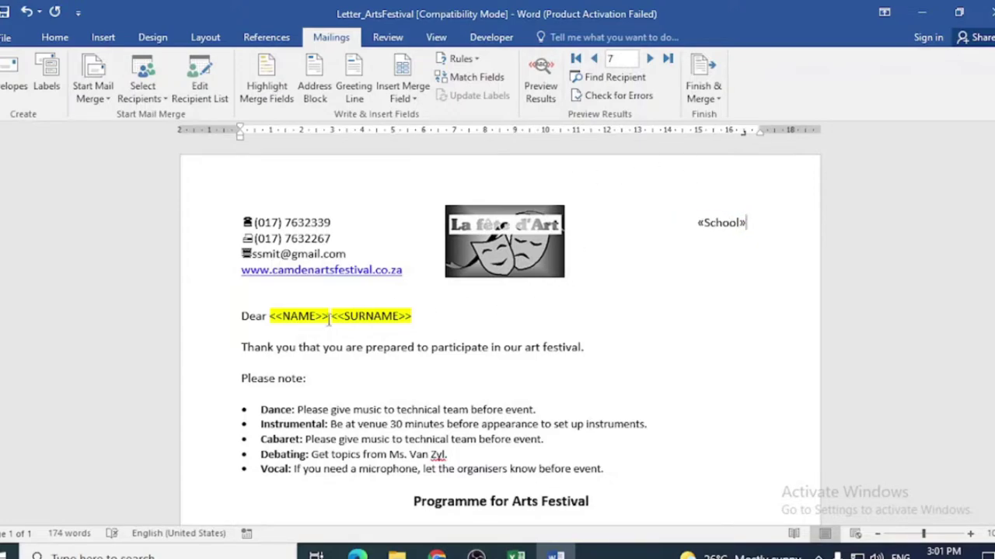
- Replace the highlighted <<NAME>> placeholder in the greeting with the Name merge field
click(403, 98)
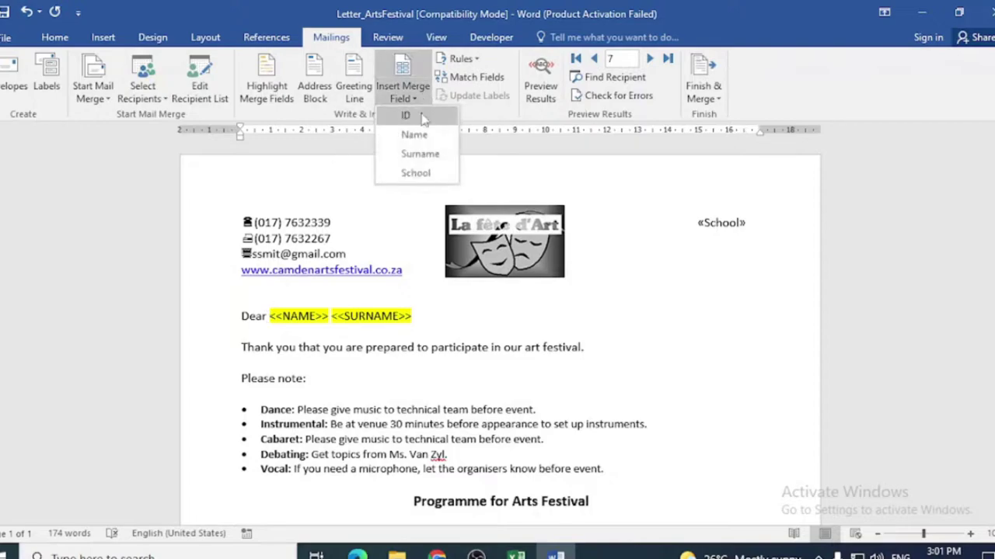
click(420, 134)
key(Delete)
key(Delete)
key(Delete)
key(Delete)
key(Delete)
key(Delete)
key(Delete)
key(Delete)
key(Delete)
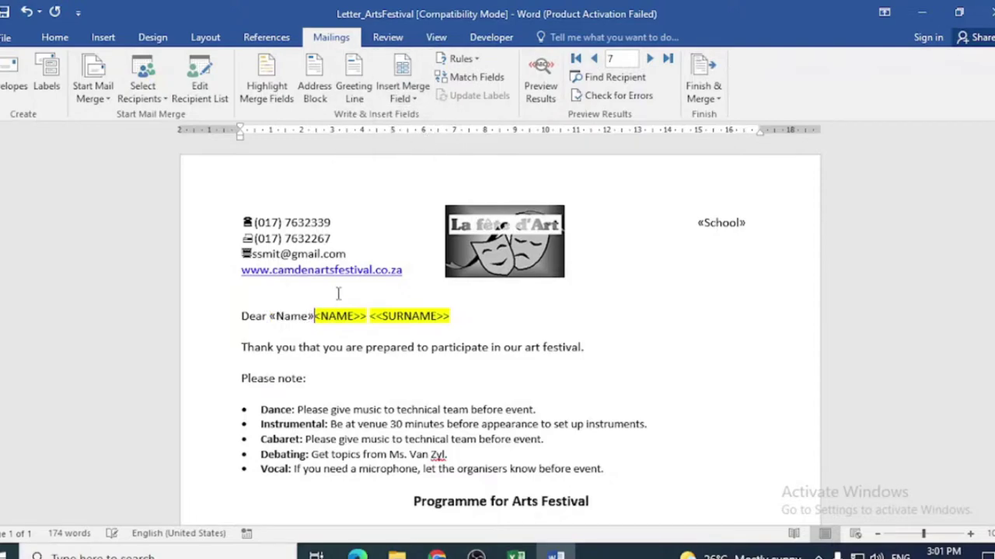
key(Delete)
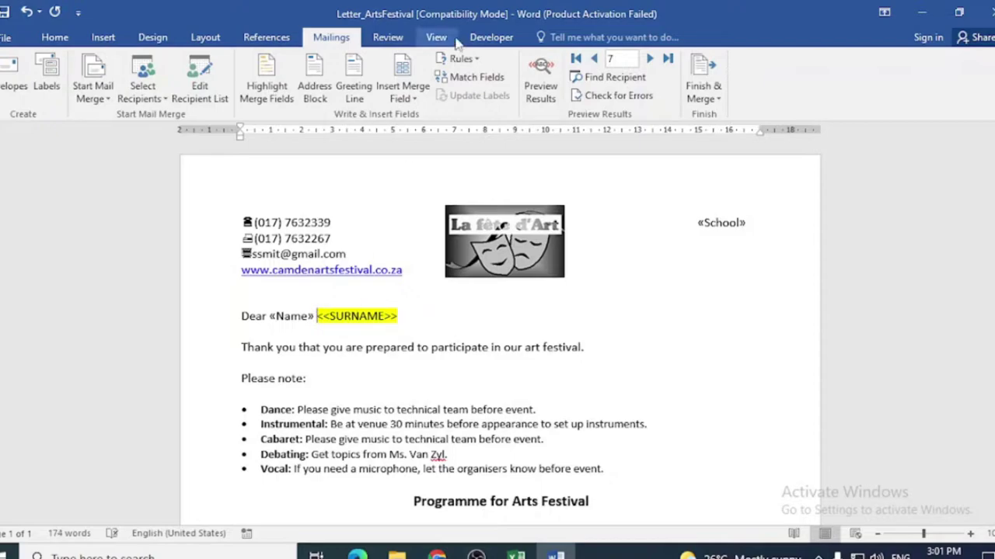
- Replace the highlighted <<SURNAME>> placeholder in the greeting with the Surname merge field
click(404, 93)
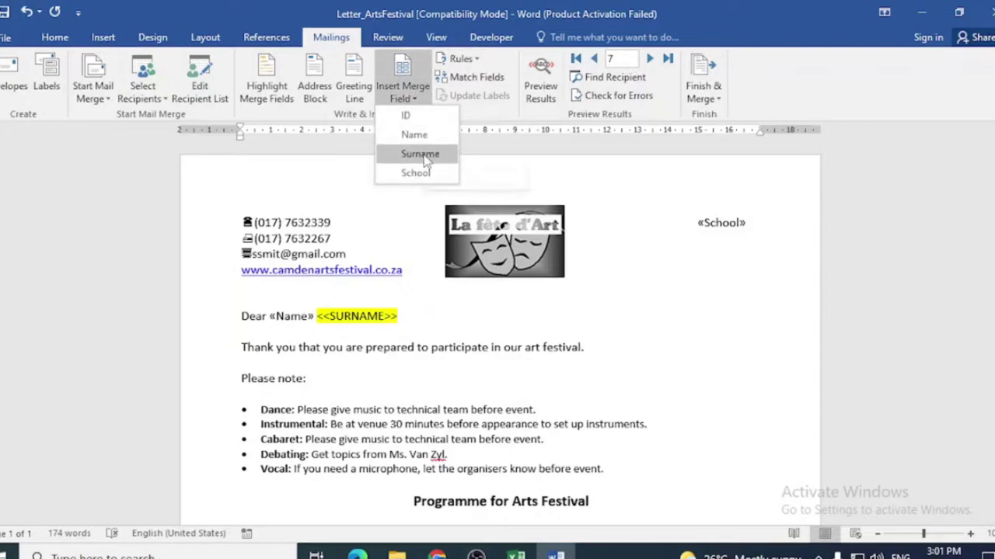
click(419, 153)
key(Delete)
key(Delete)
key(Delete)
key(Delete)
key(Delete)
key(Delete)
key(Delete)
key(Delete)
key(Delete)
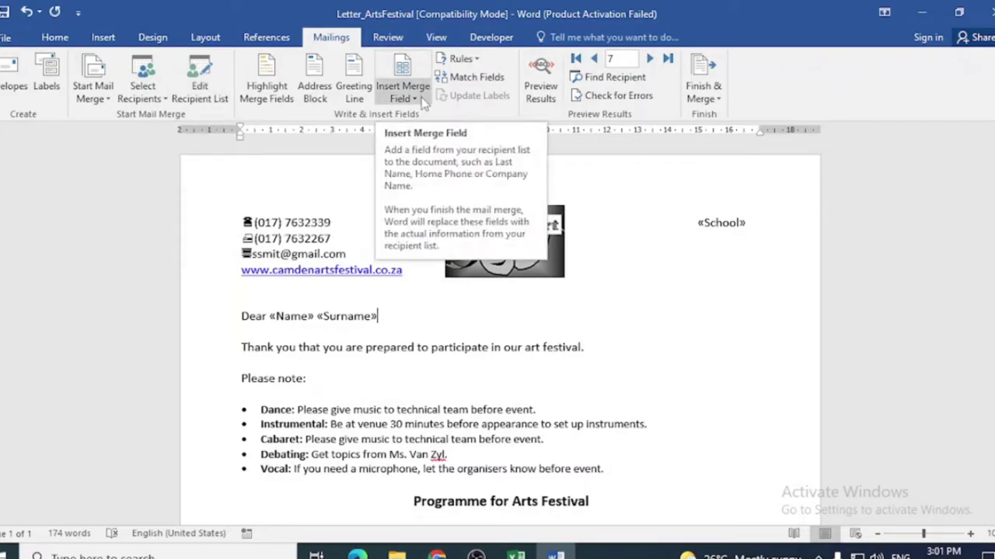
- Preview the merge results briefly, then merge all records into a new document of individual letters
click(550, 88)
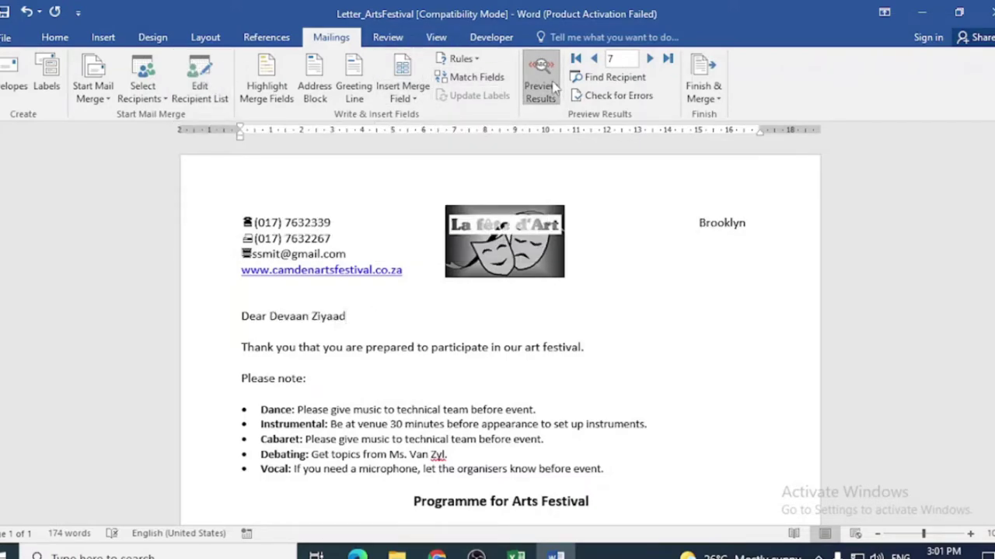
click(554, 88)
click(707, 85)
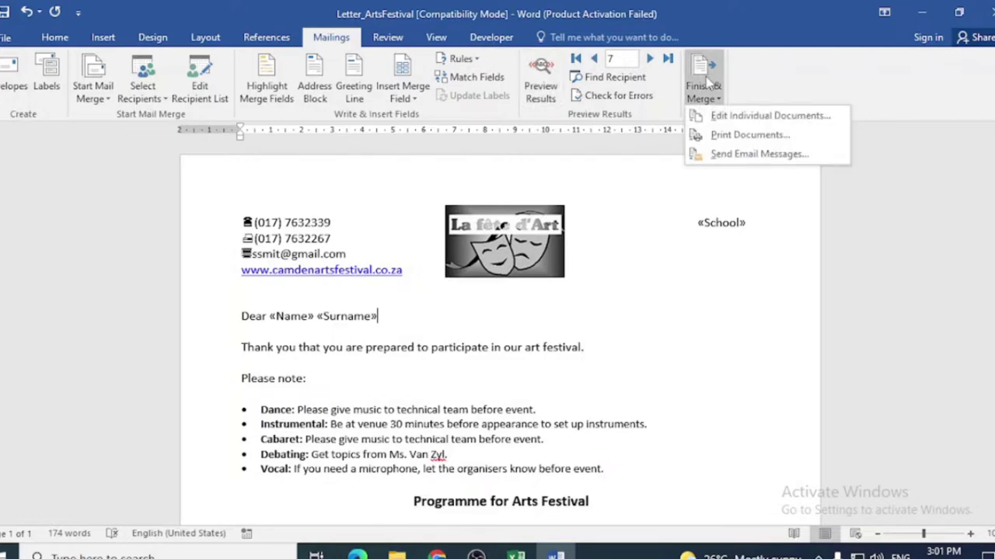
click(735, 115)
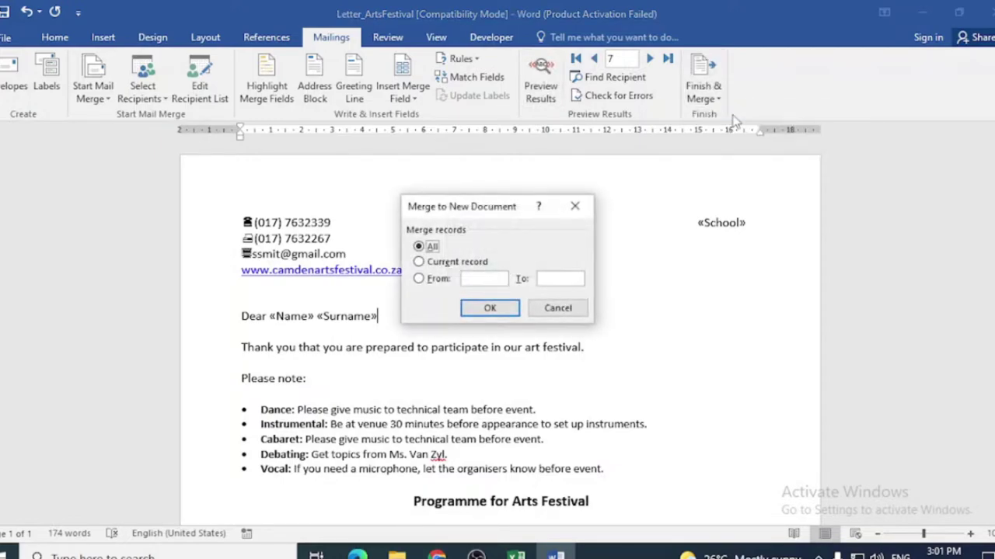
click(490, 308)
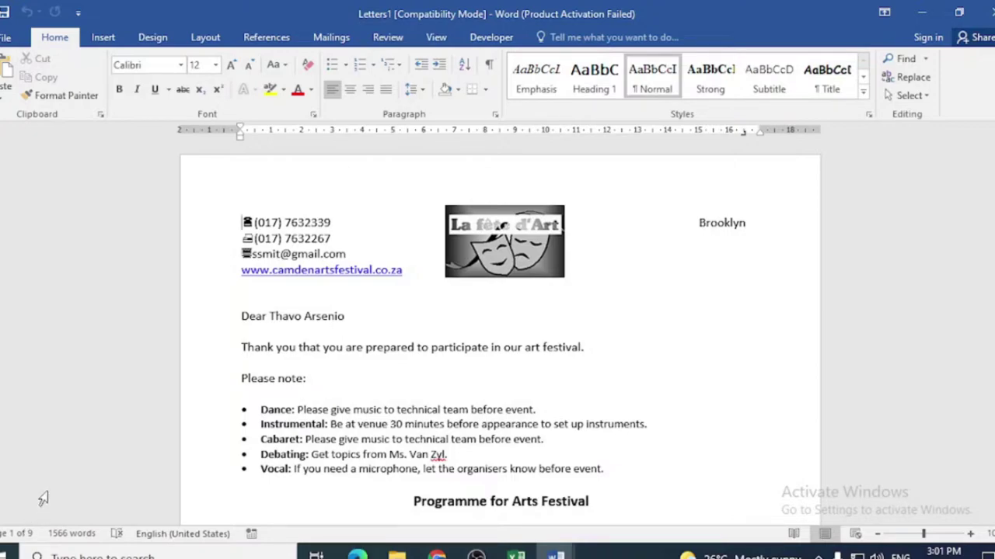
- Close the merged Letters1 document and the Letter_ArtsFestival document without saving either one
click(985, 13)
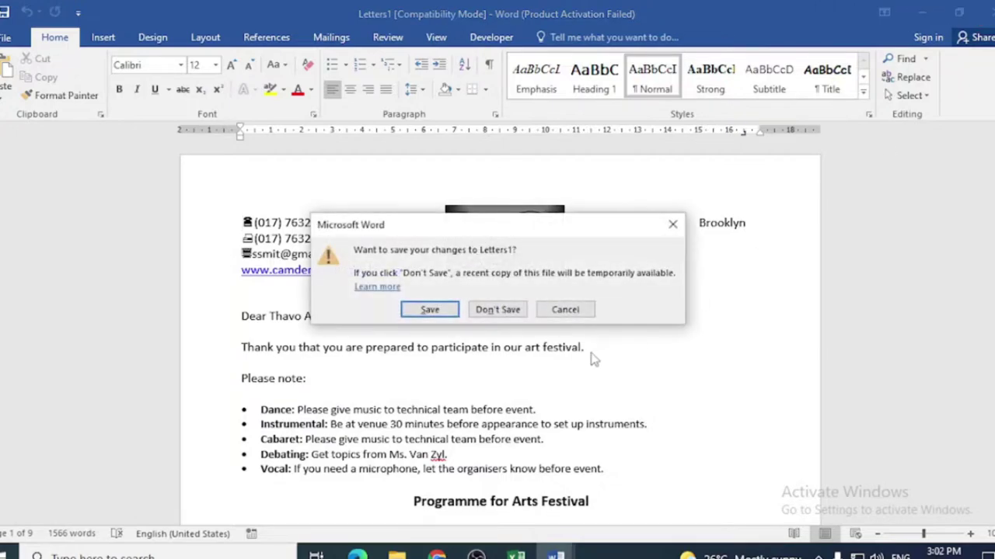
click(501, 310)
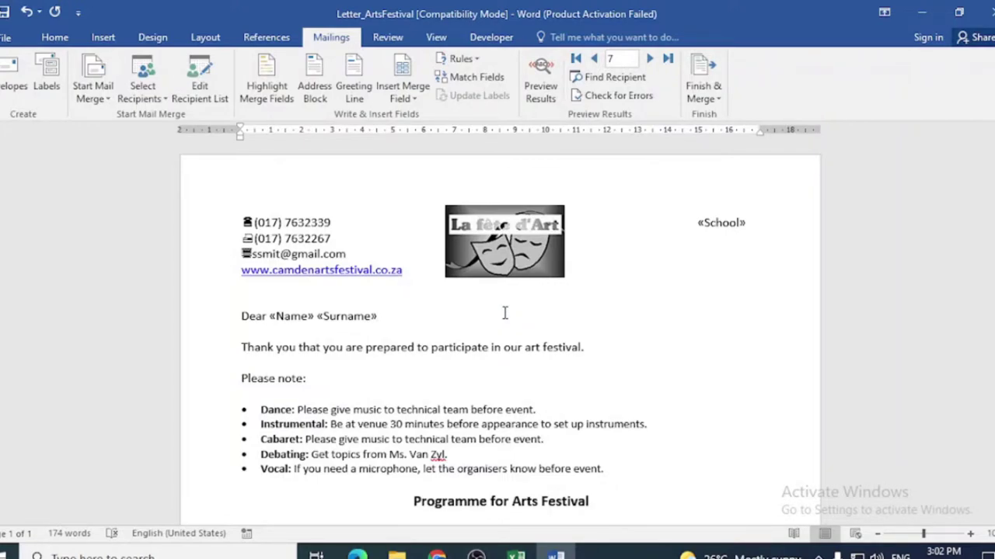
click(988, 12)
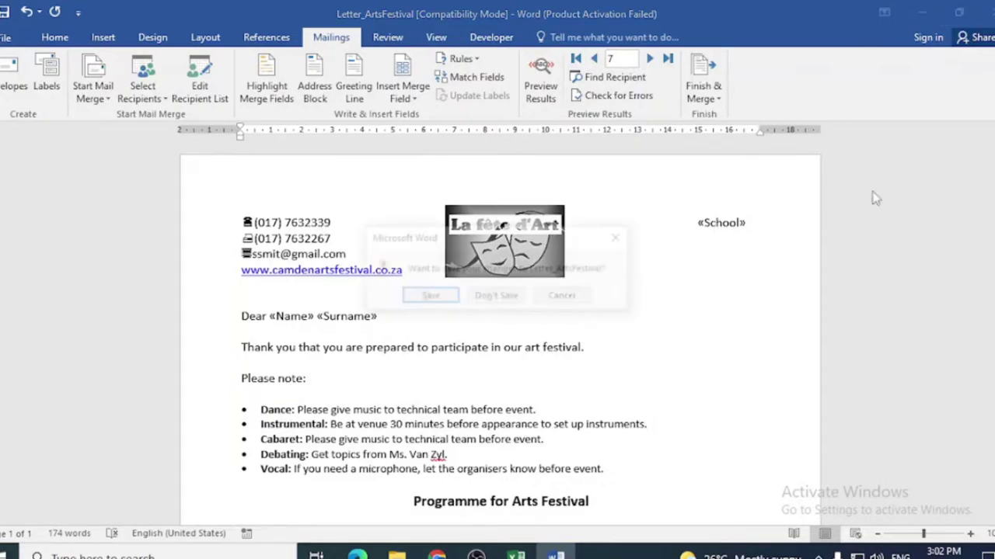
key(alt+Tab)
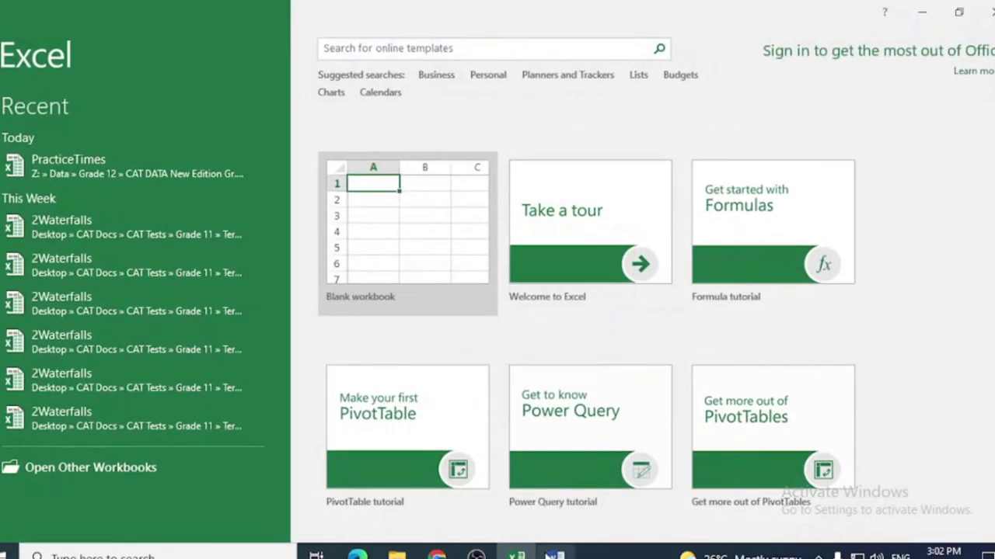
key(alt+Tab)
click(496, 297)
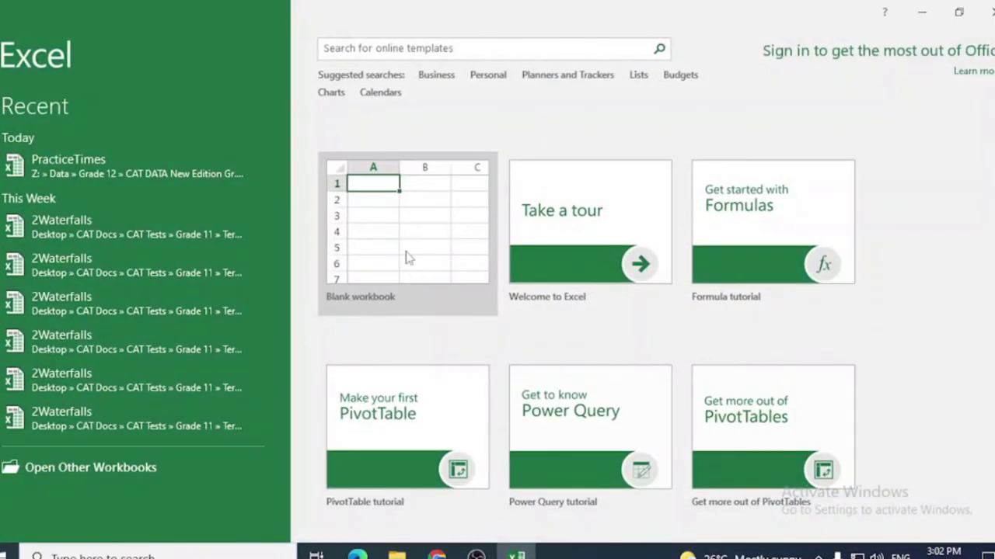
- Create a blank workbook in Excel, then open the 4_1 DATA eng folder within CATGr12 Section 4 to 6 in File Explorer
click(410, 259)
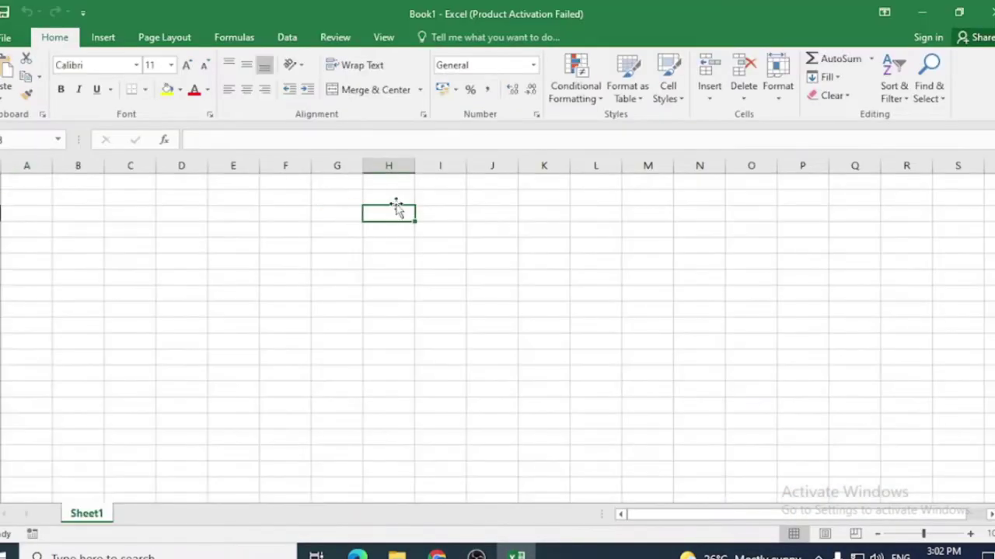
click(932, 7)
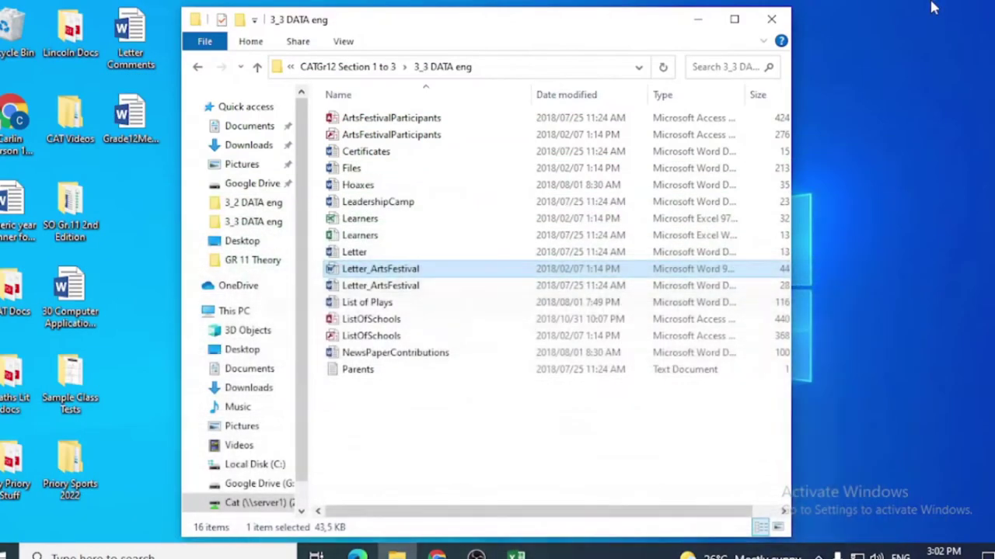
click(197, 68)
click(198, 68)
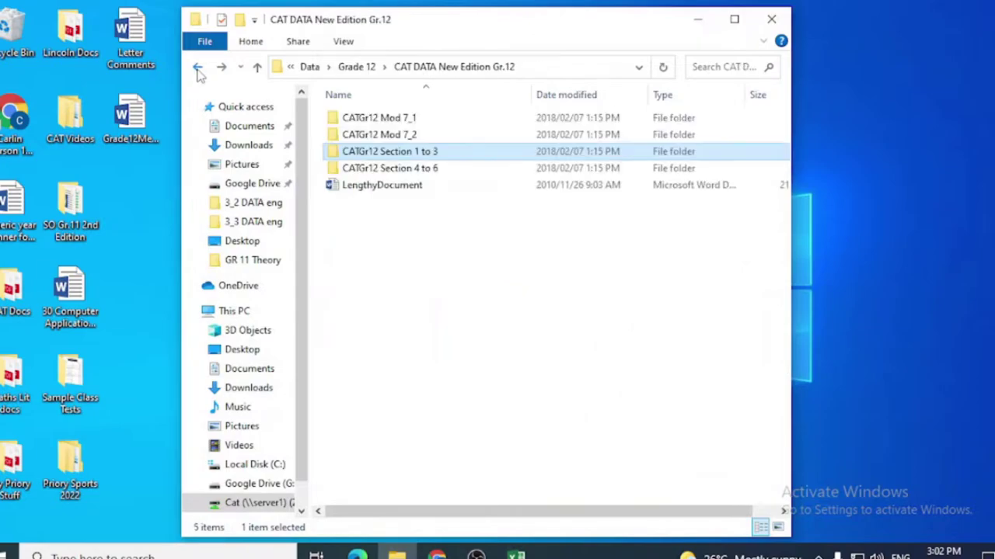
double_click(373, 168)
double_click(364, 123)
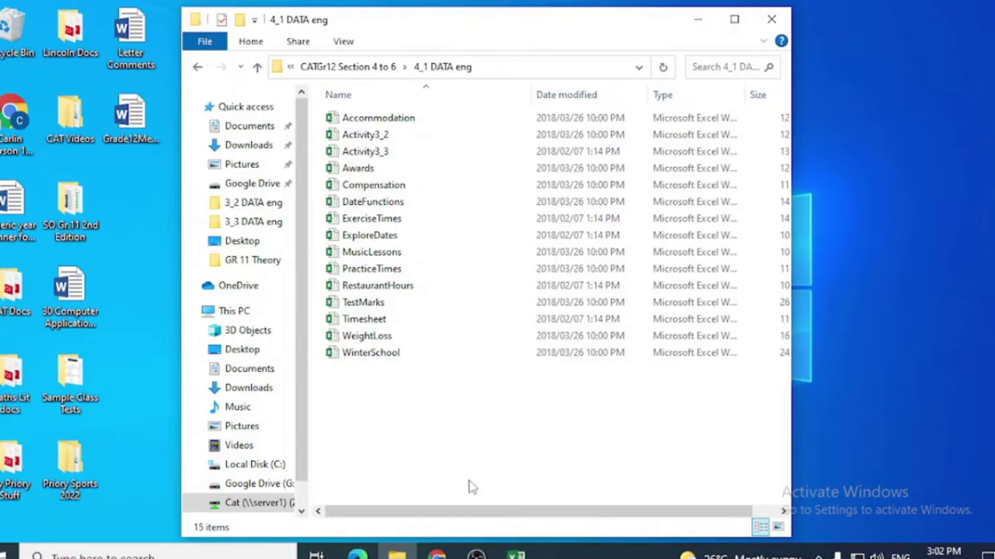
- Switch to the blank Excel workbook and list count, counta and countblank in cells F5 to F7
click(517, 555)
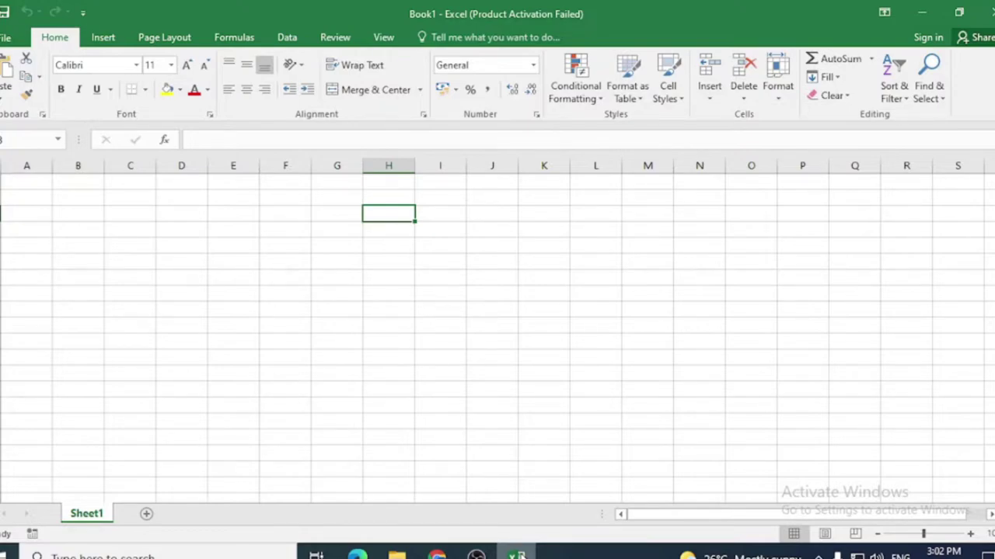
click(276, 247)
text(count)
key(Return)
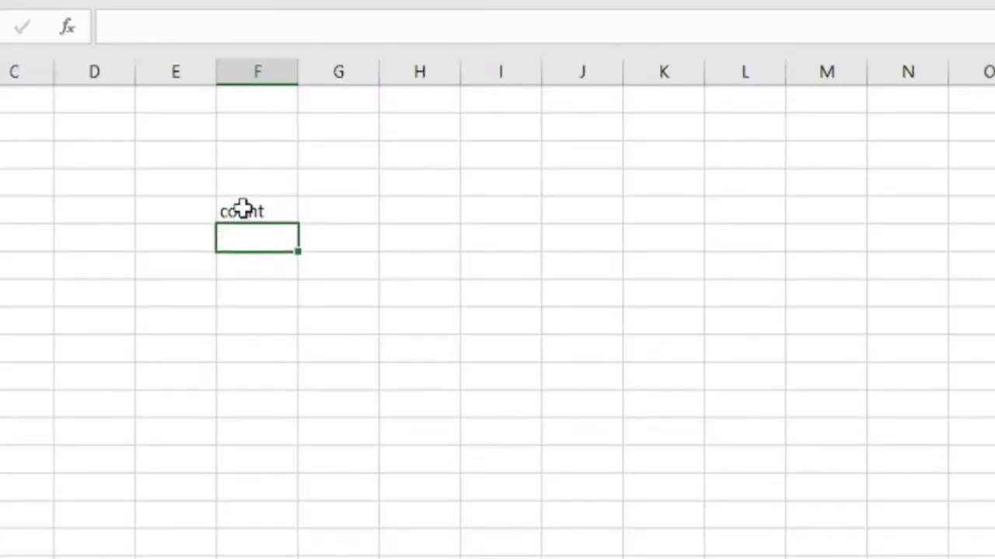
text(counta)
key(Return)
text(countblank)
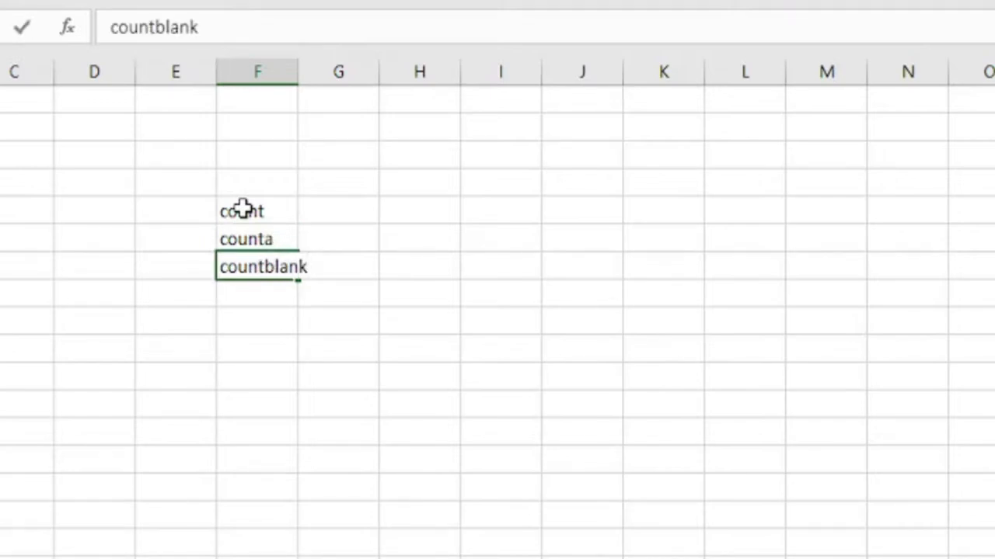
click(420, 216)
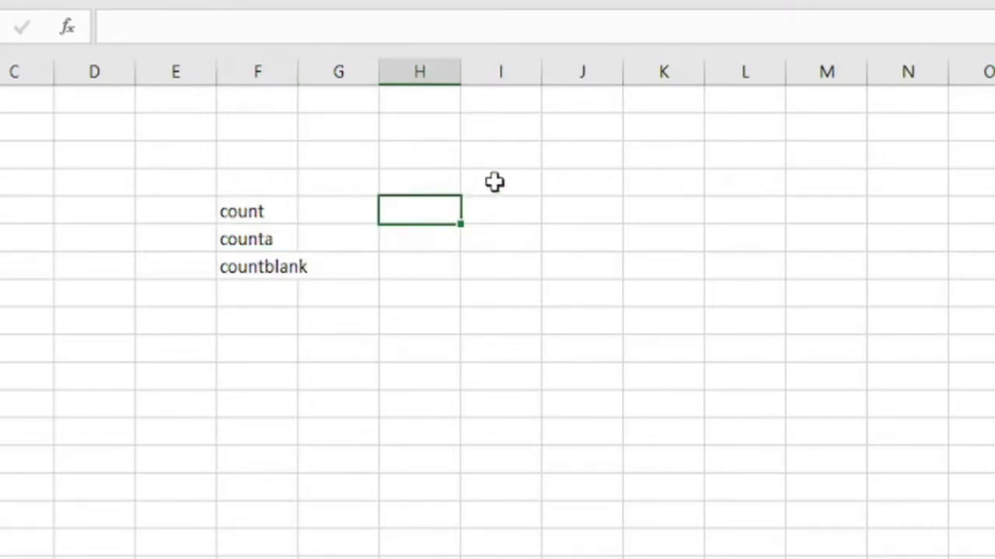
- Fill cells J4 to J11 with the value 2, leaving J10 blank
click(572, 178)
text(2 2 2 2 2 2 2)
key(Return)
text(2)
key(Return)
click(591, 339)
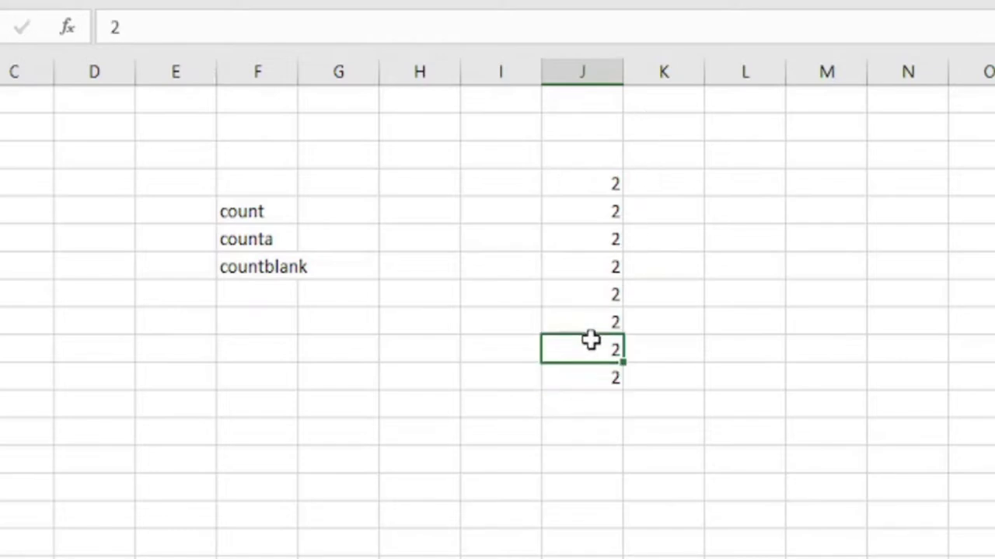
key(Delete)
- Enter a COUNT formula for the range J4:J11 in G5, next to the count label
click(325, 201)
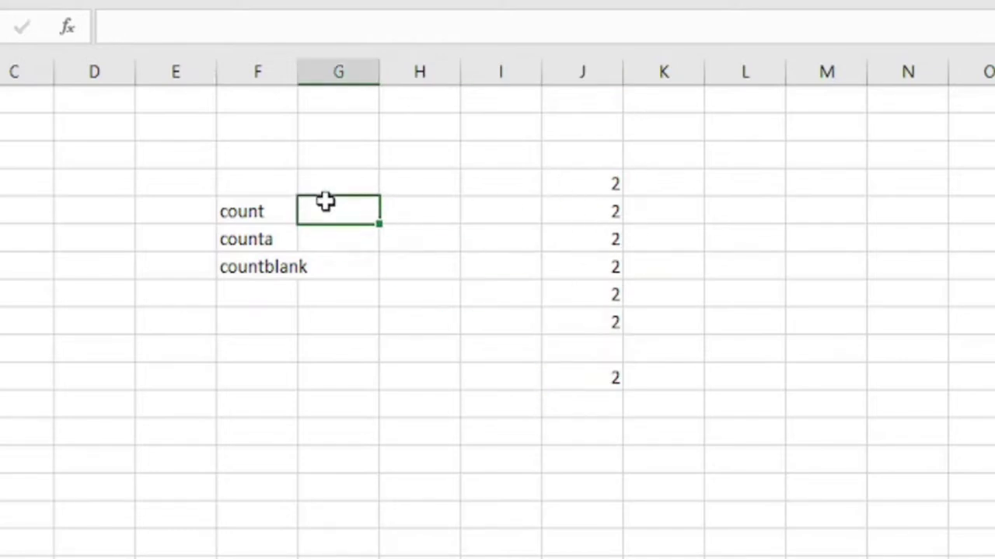
text(=count\)
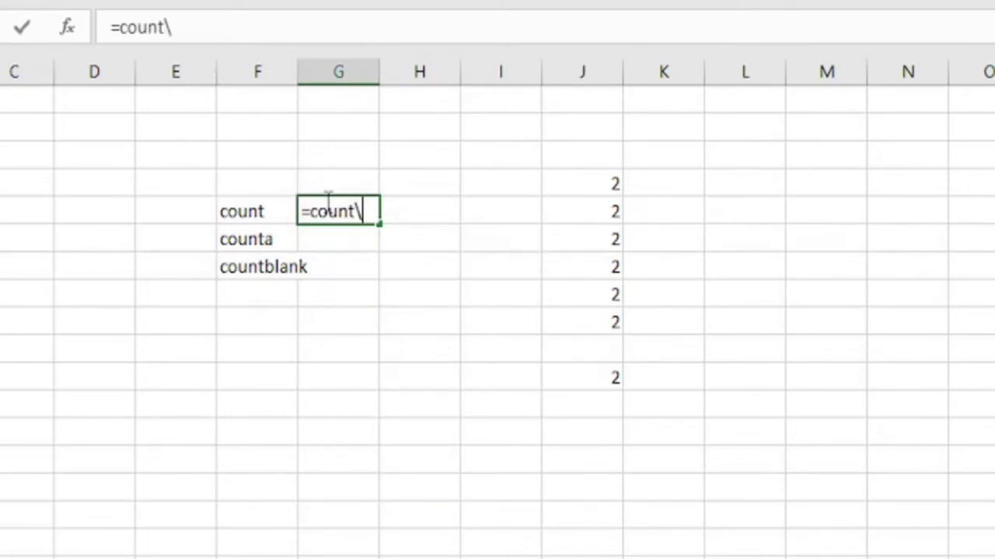
key(BackSpace)
text(()
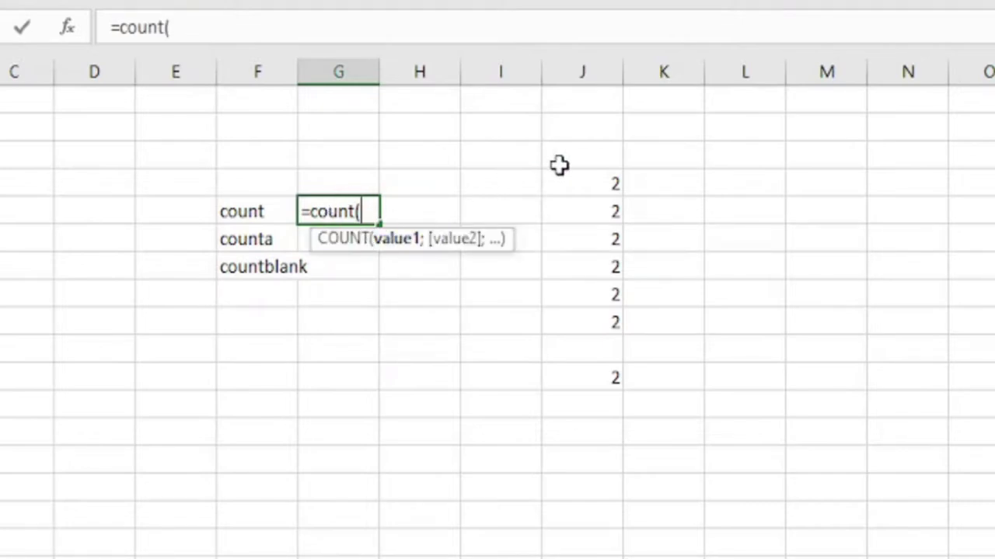
click(581, 179)
drag(581, 180, 579, 378)
key(Return)
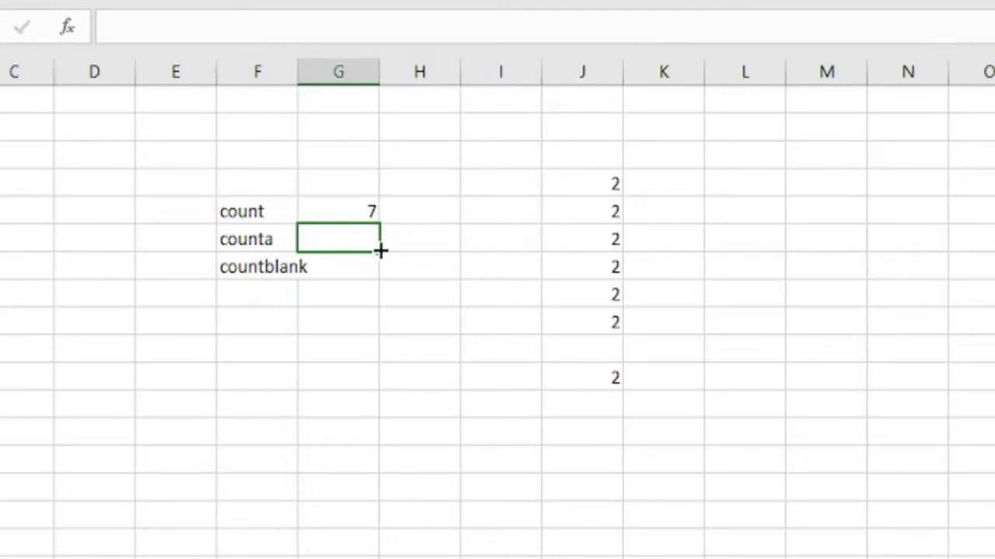
- Enter a COUNTA formula for the range J4:J11 in G6
text(=count)
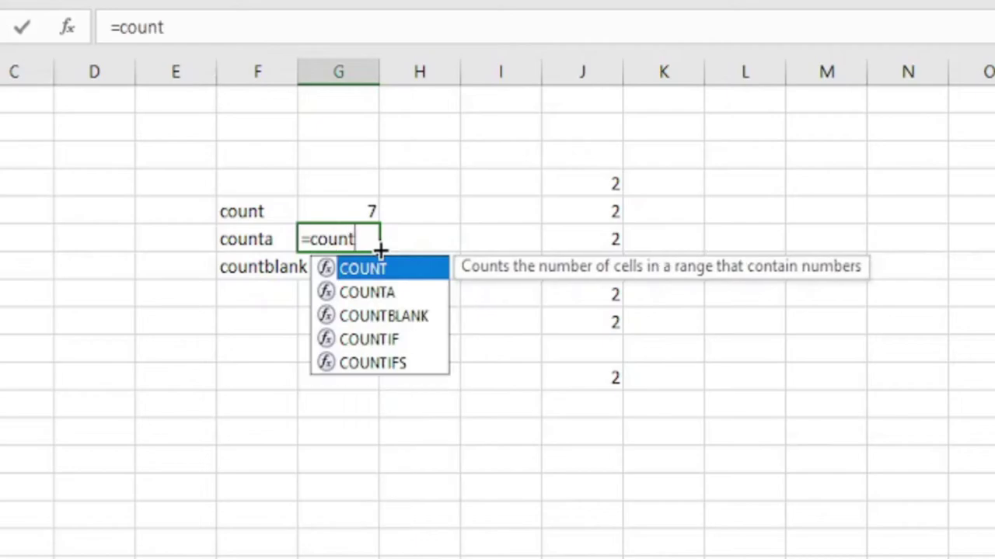
text(a()
drag(599, 182, 609, 371)
key(Return)
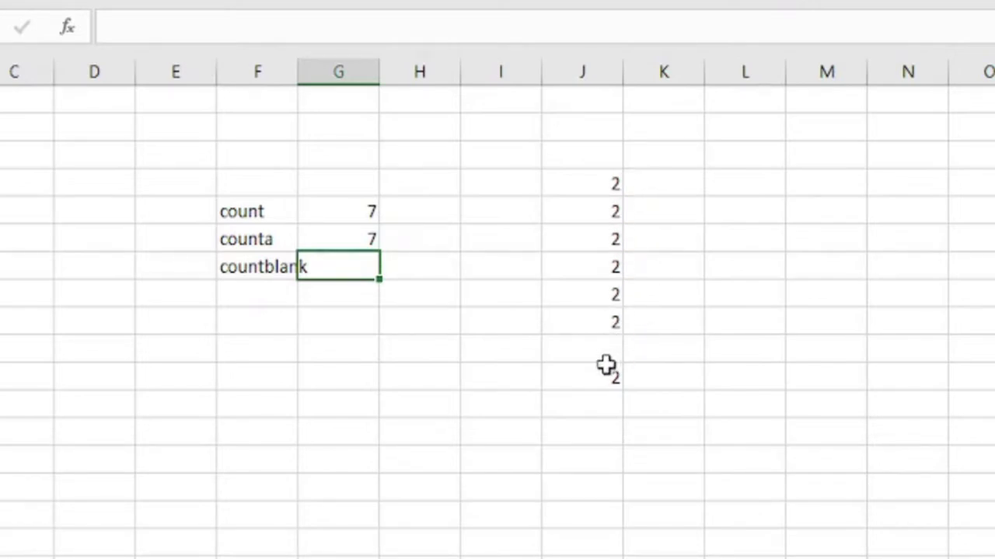
- Test the count formulas by entering the letter h in blank cell J10, and clear the cell again
click(602, 349)
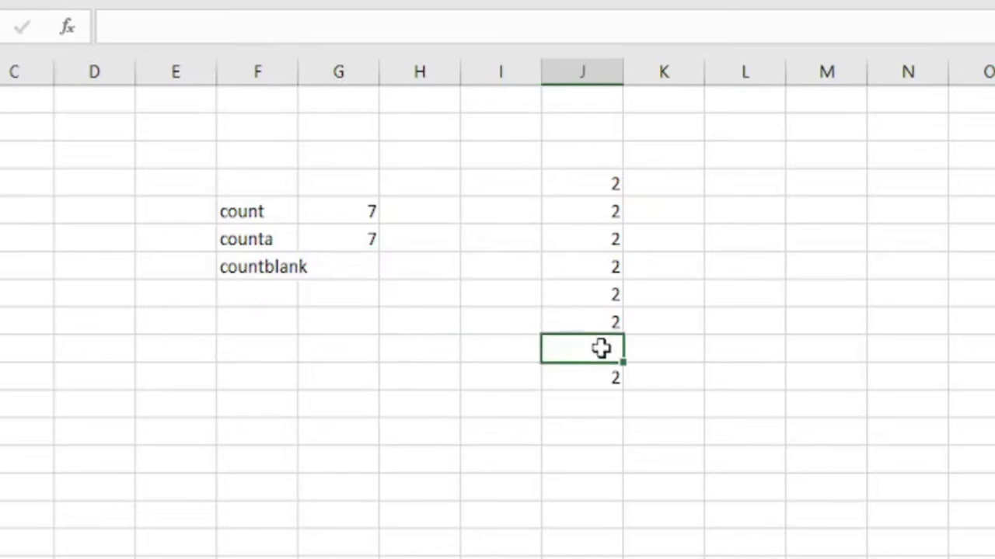
text(h)
key(Return)
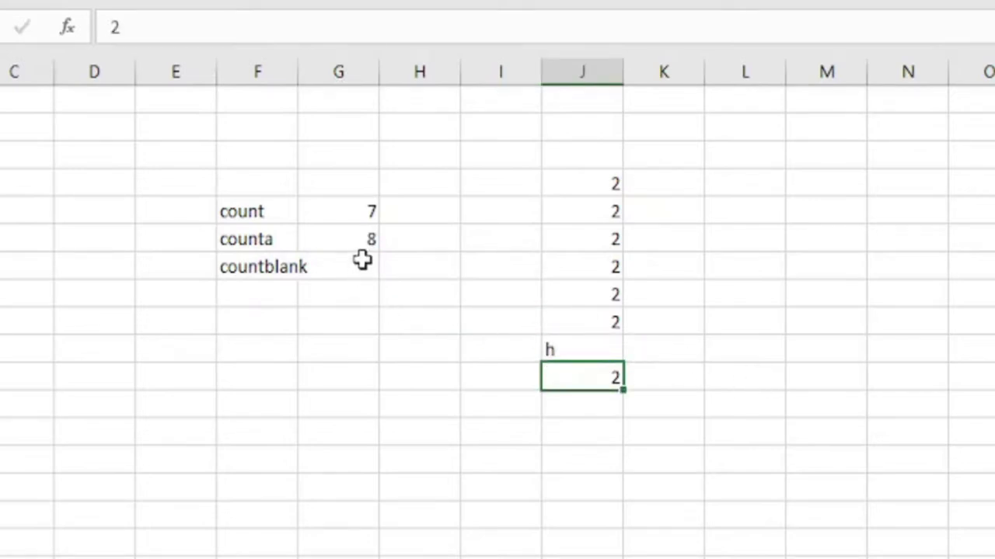
click(568, 351)
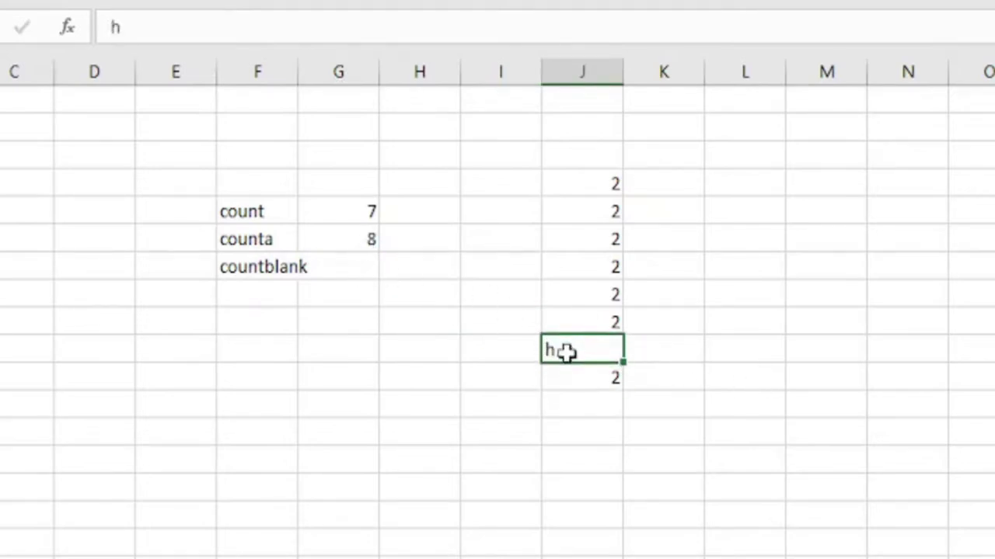
key(Delete)
- Enter a COUNTBLANK formula for the range J4:J11 in G7
click(348, 273)
text(=coun)
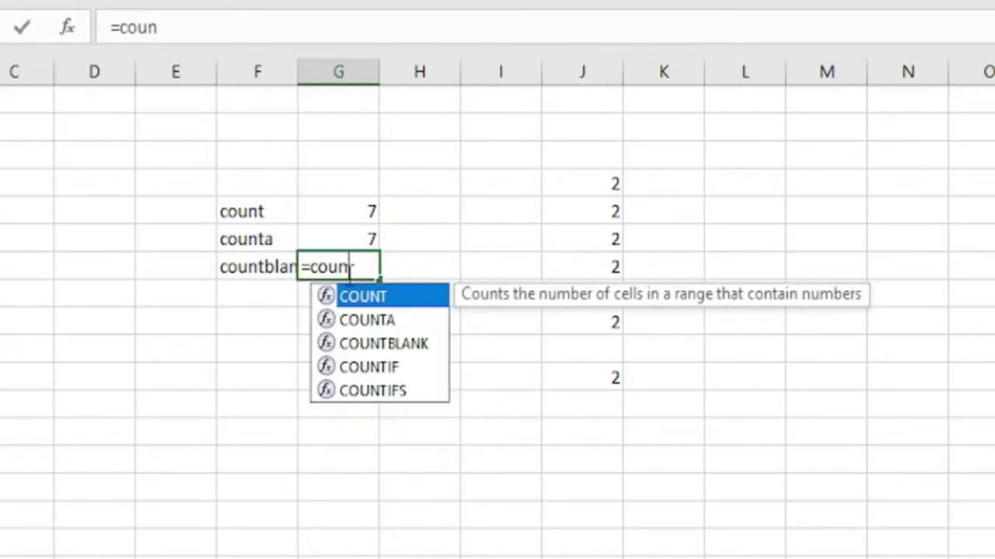
text(tblank()
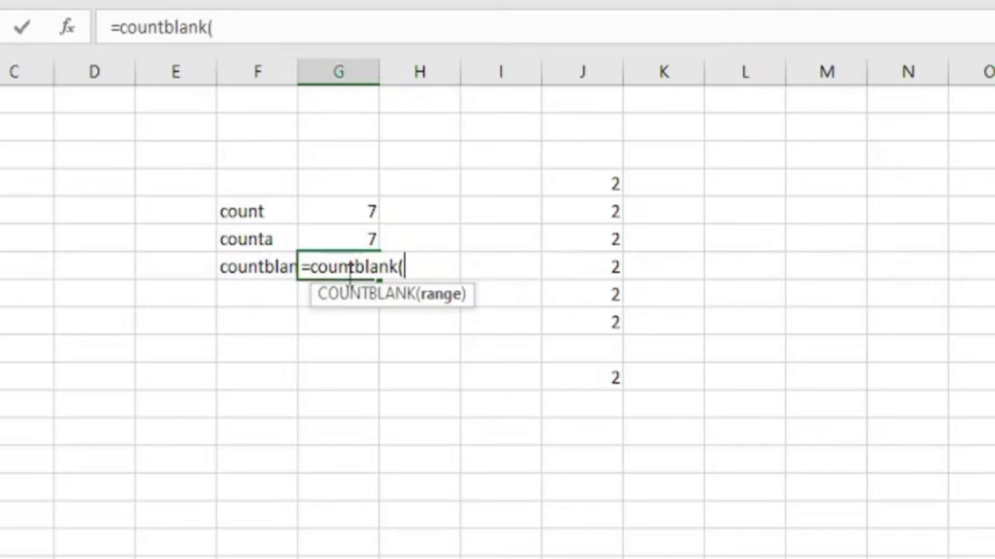
drag(614, 177, 610, 380)
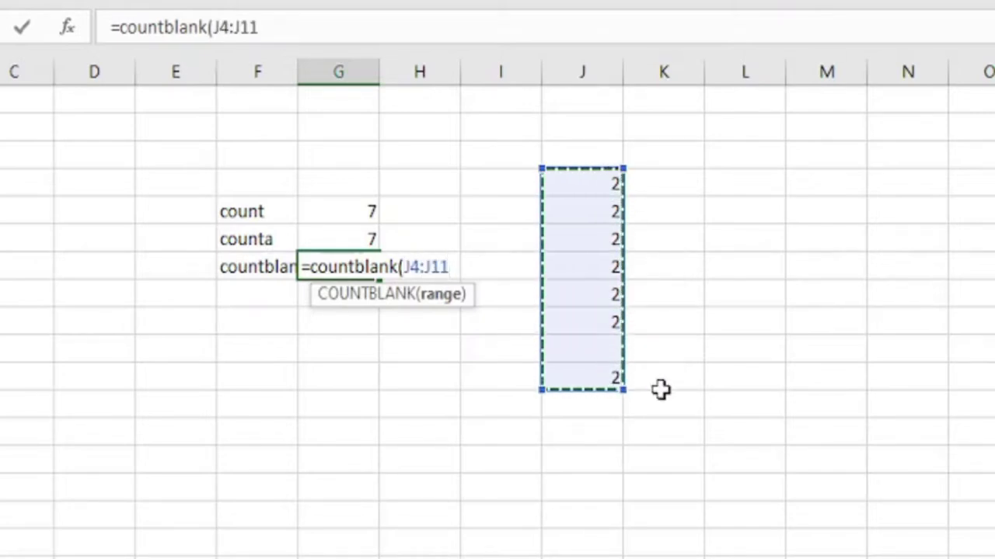
key(Return)
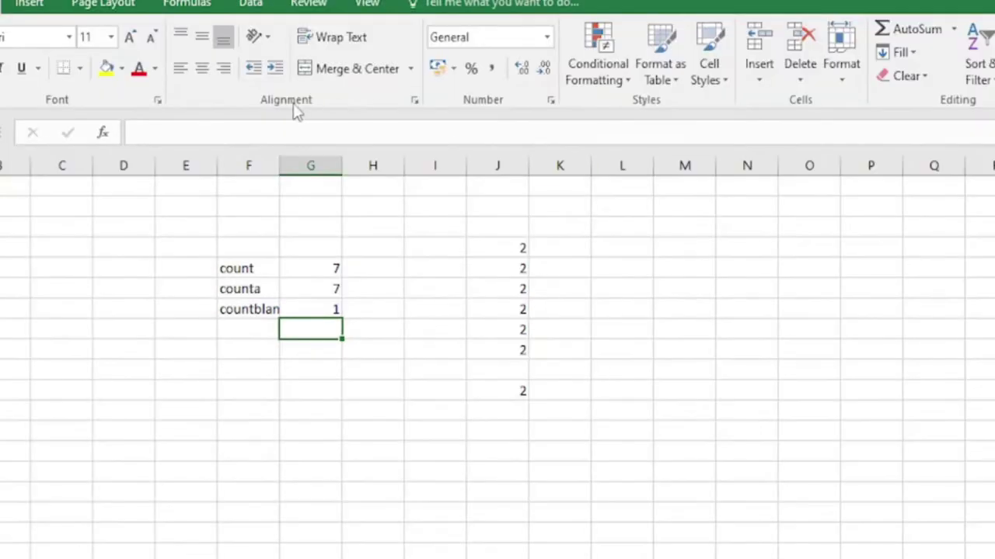
- Clear all labels, formulas and values from the range F3:K12
drag(223, 154, 702, 399)
key(Delete)
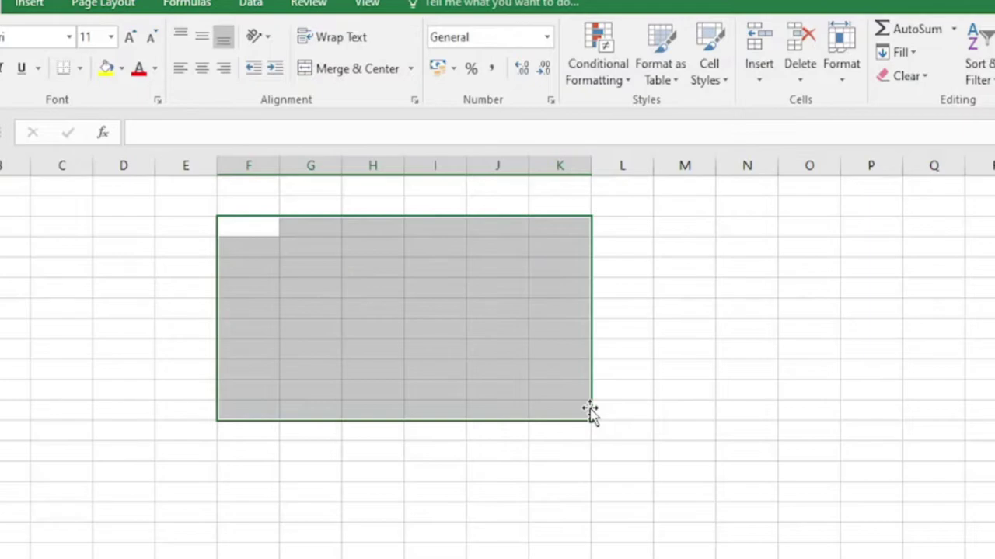
- Enter the formula =NOW() in cell E4 for the current date and time
scroll(608, 435, up, 5)
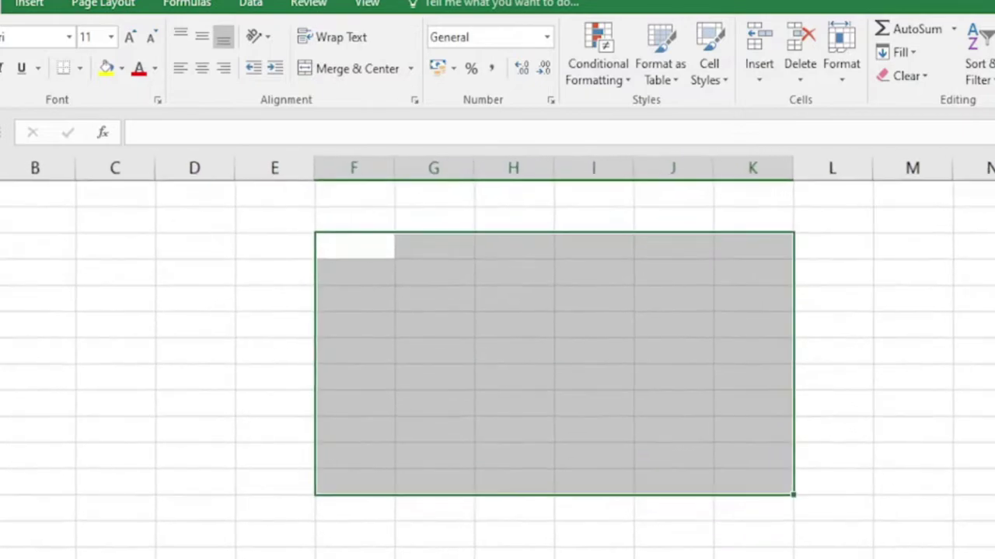
click(331, 306)
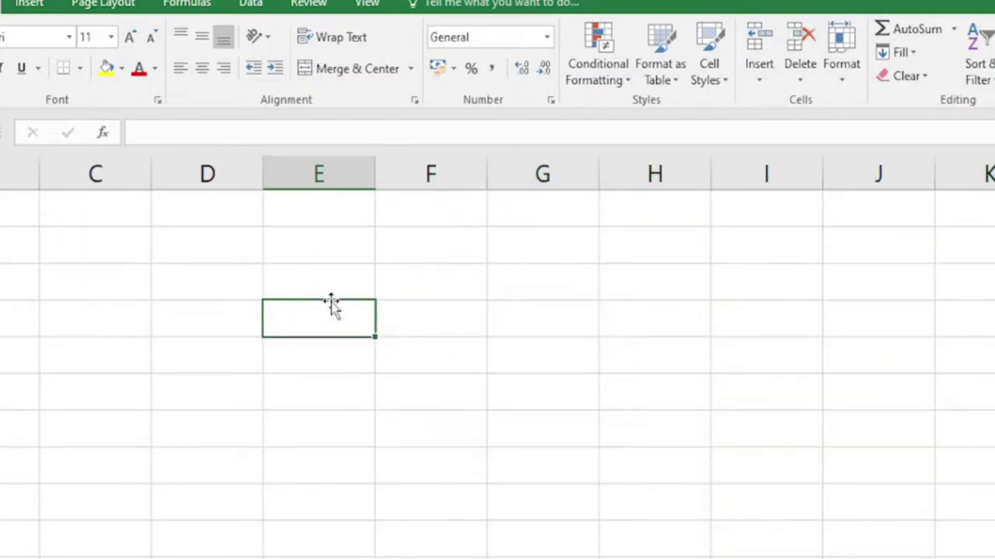
text(=now())
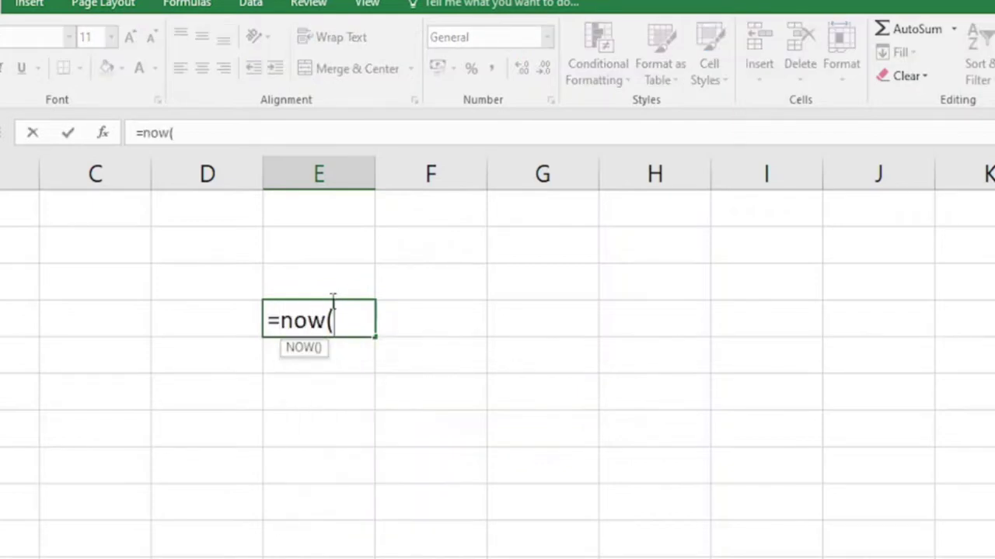
key(Return)
- Enter =TODAY() in G4 for the current date, and compare the formulas in E4 and G4
key(Up)
key(Right)
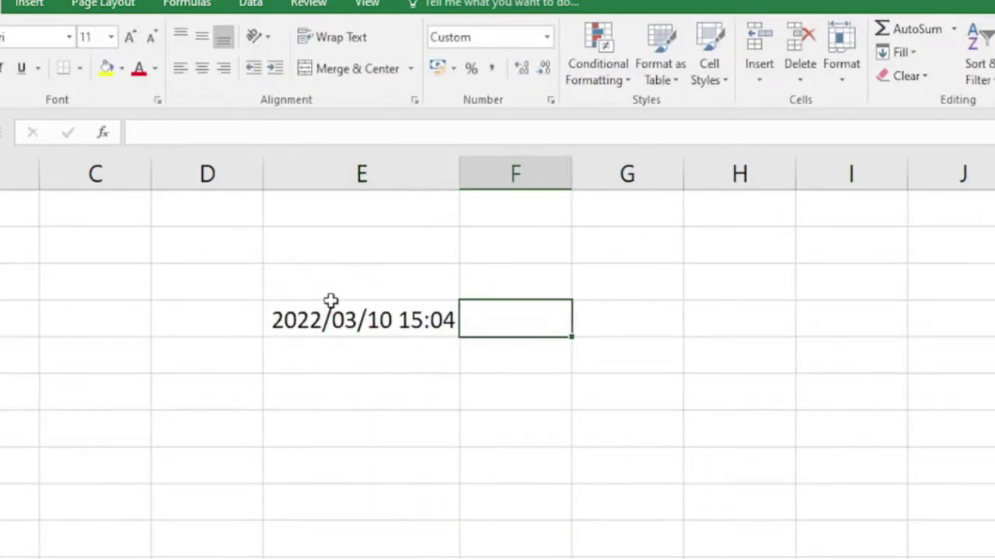
key(Right)
text(=toda)
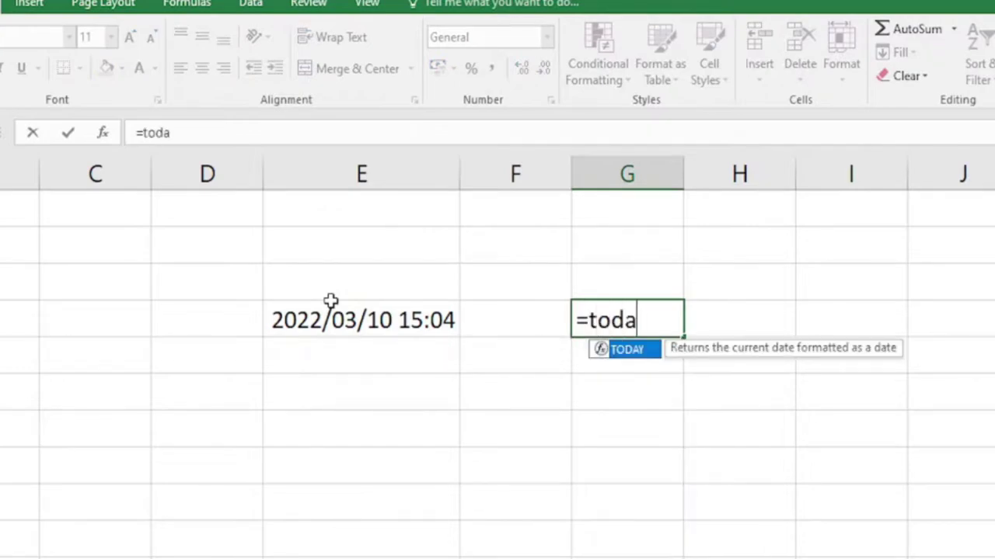
text(y())
key(Return)
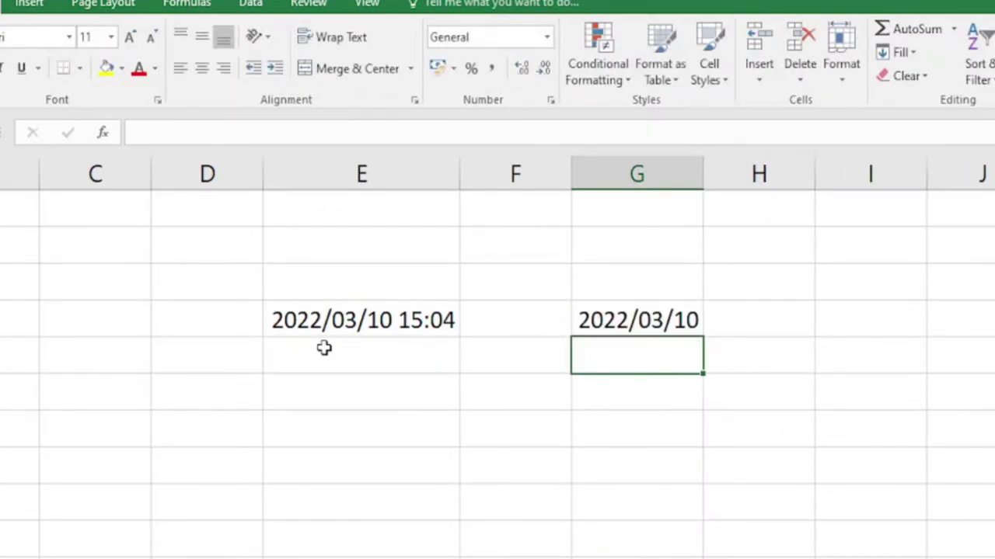
click(334, 320)
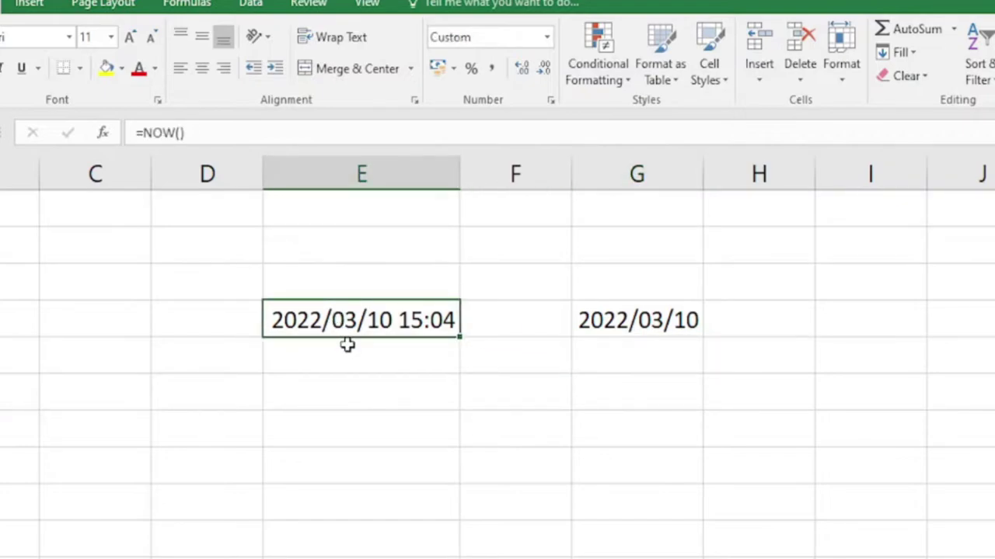
click(616, 319)
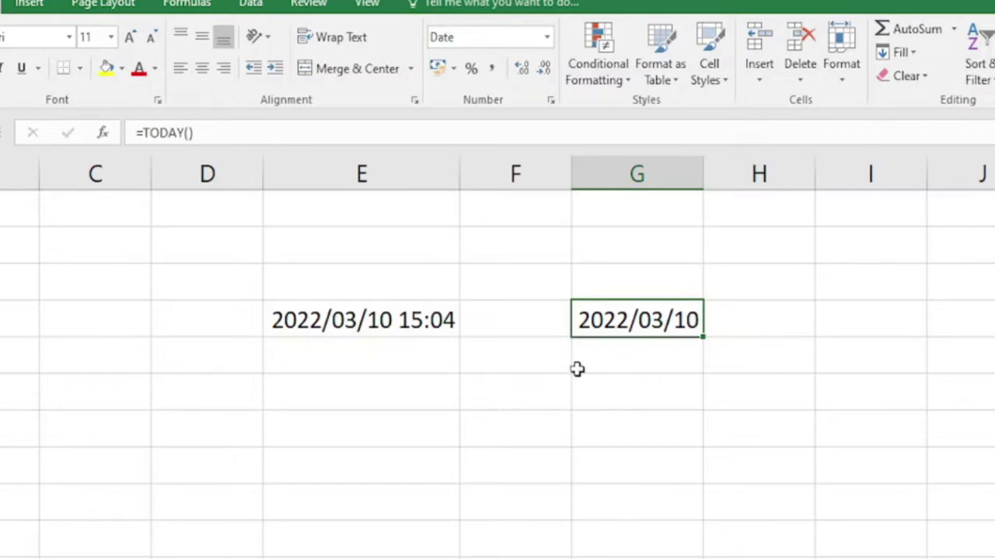
- Enter the date 10 jan 2019 in cell E6
click(363, 399)
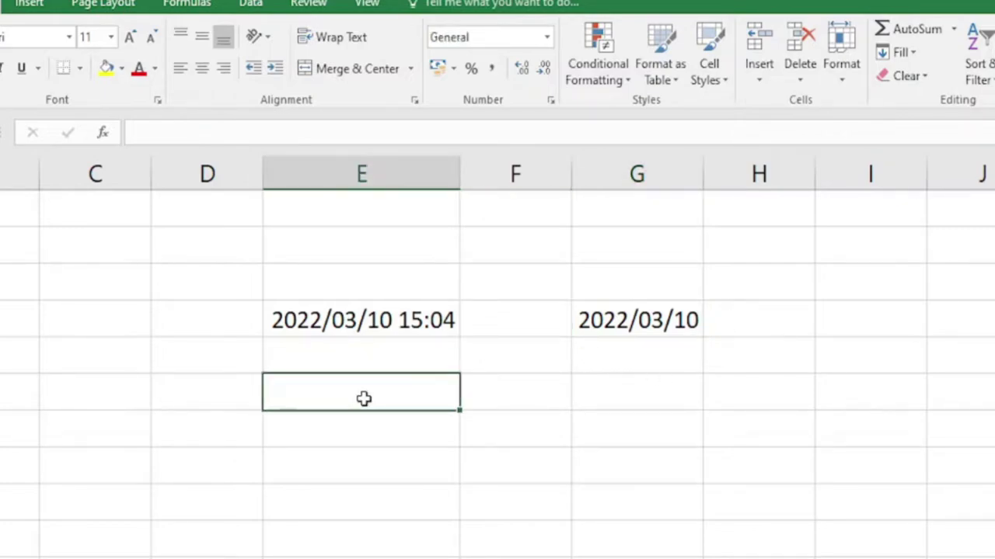
text(10jan)
key(BackSpace)
key(BackSpace)
key(BackSpace)
text(j)
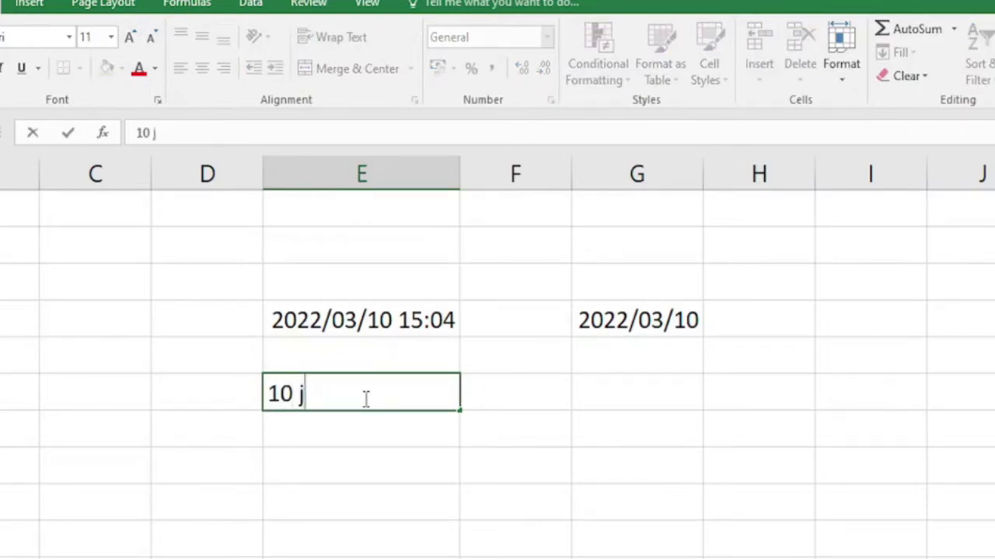
text(an 2019)
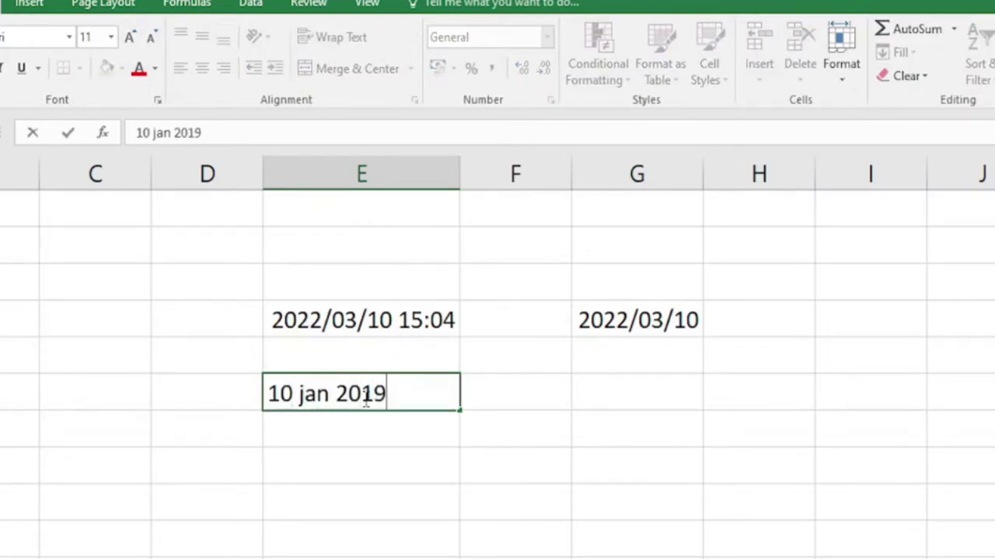
key(Return)
- Enter the date 15 march 2020 in cell F6, beside the first date
key(Up)
key(Right)
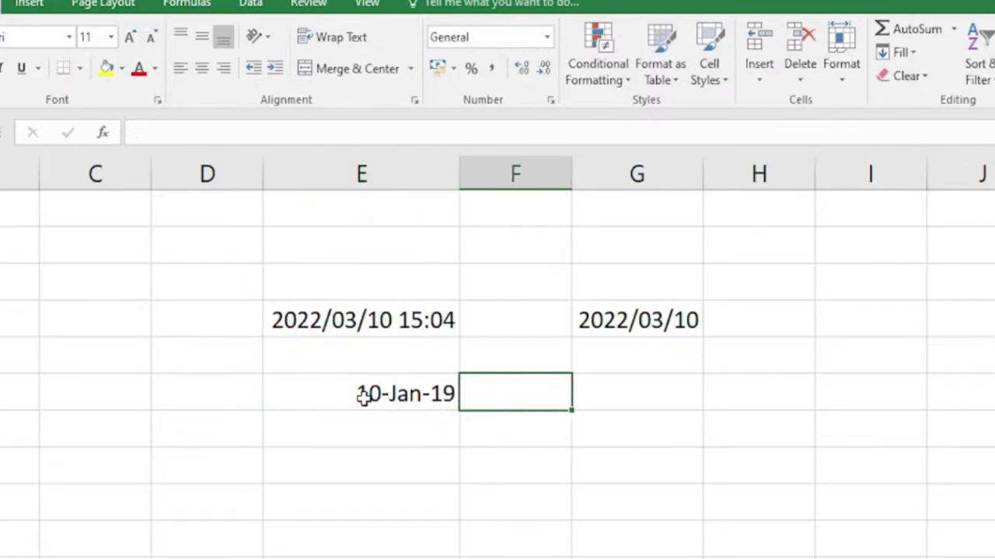
key(Right)
key(Left)
text(15 ma)
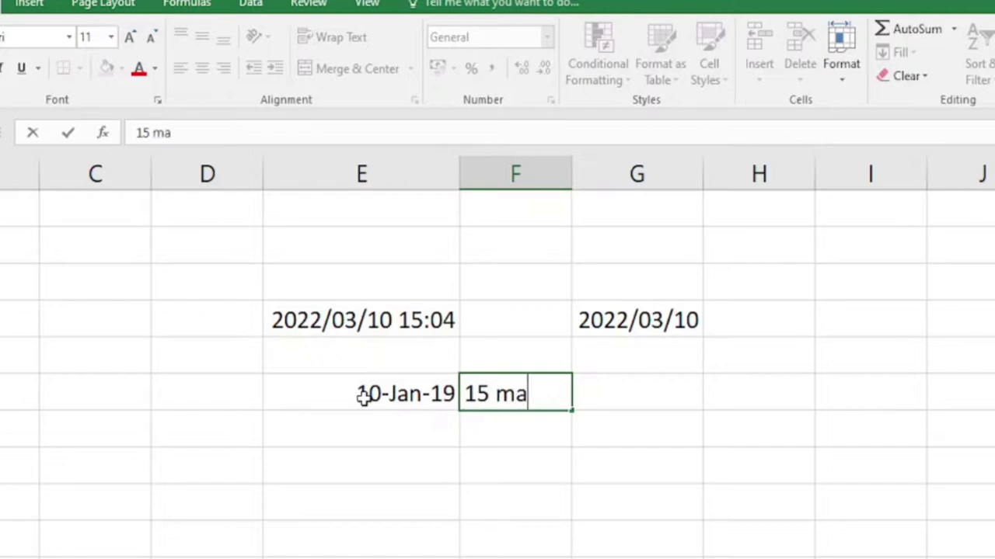
text(rch)
text(2020)
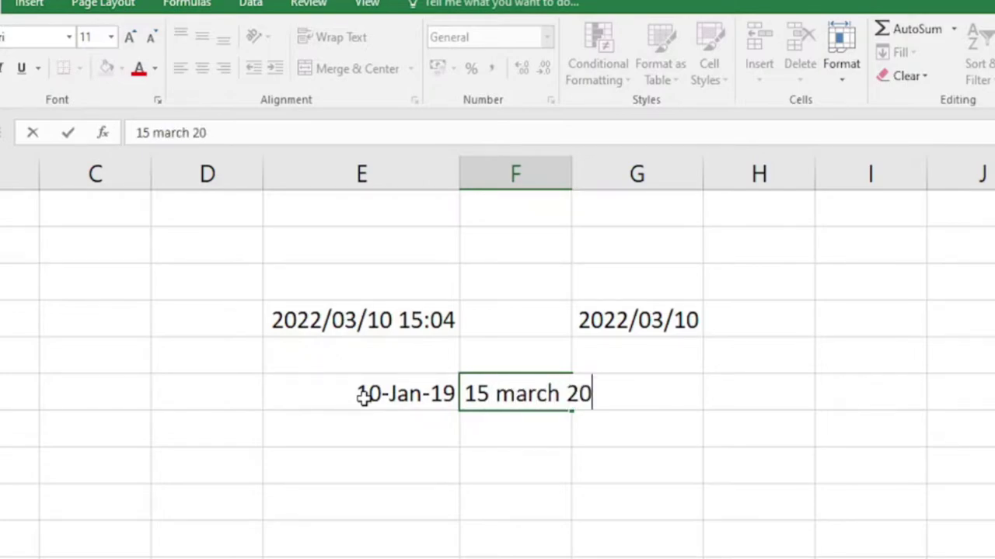
key(Return)
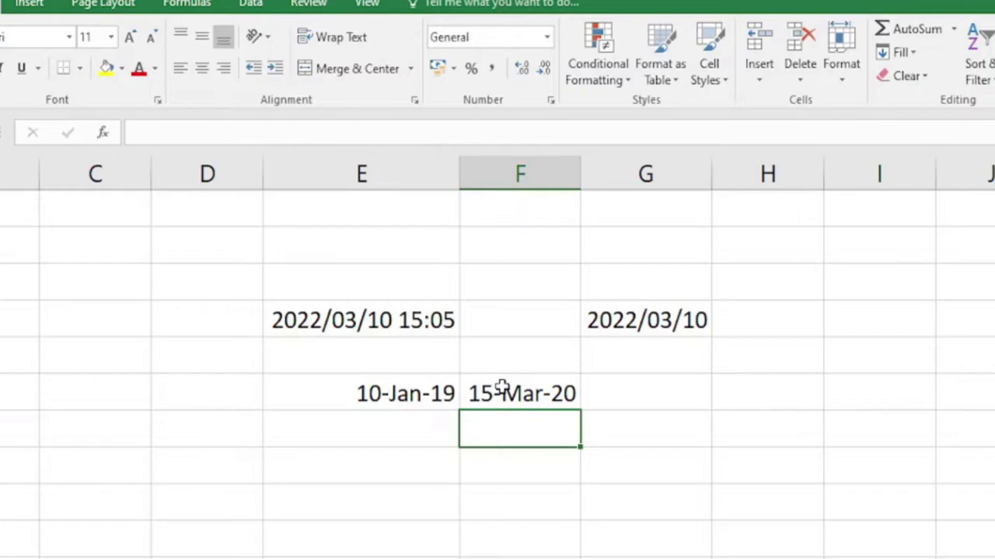
click(762, 360)
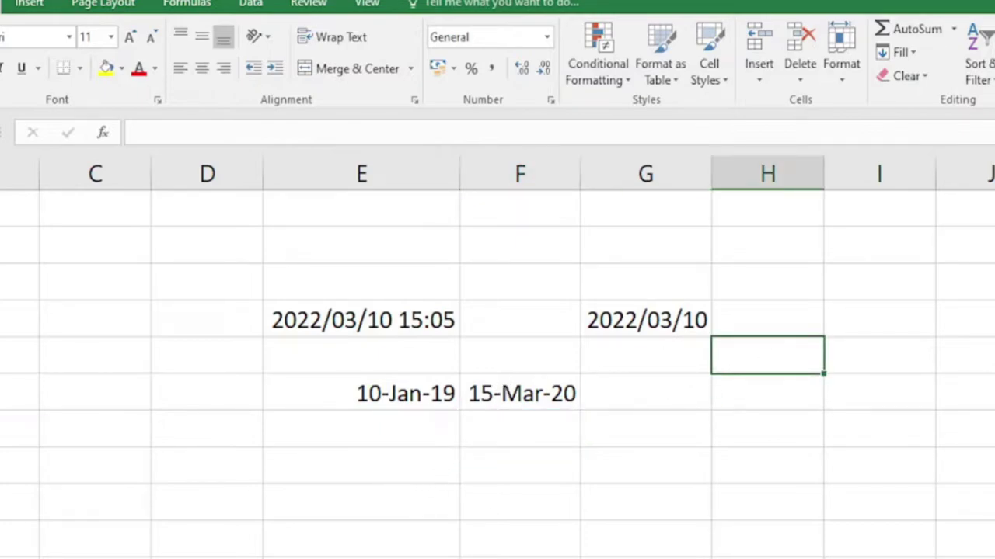
- Enter the labels Day, Month, Year and Days down column C in cells C6 to C9
click(98, 357)
text(Day)
key(Return)
text(Month)
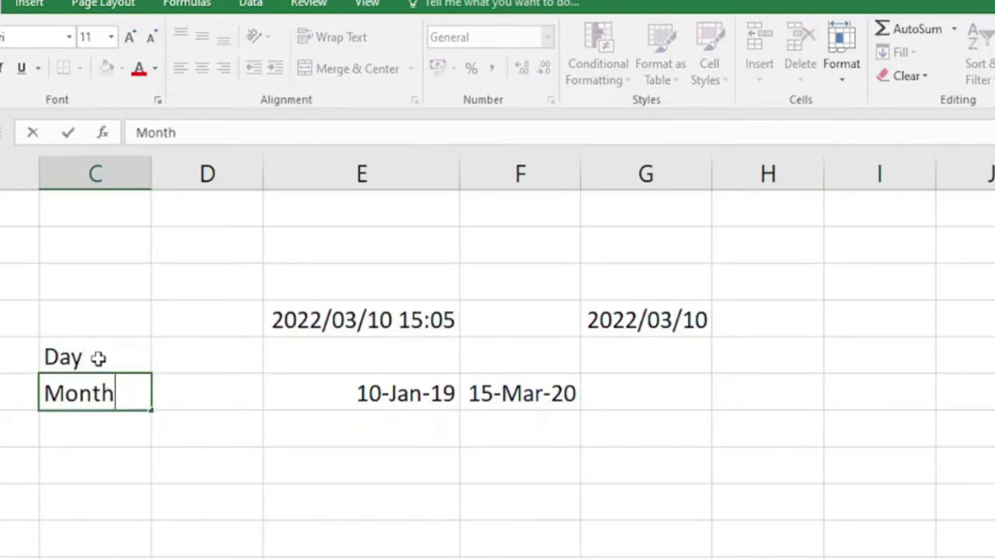
key(Return)
text(Year)
key(Return)
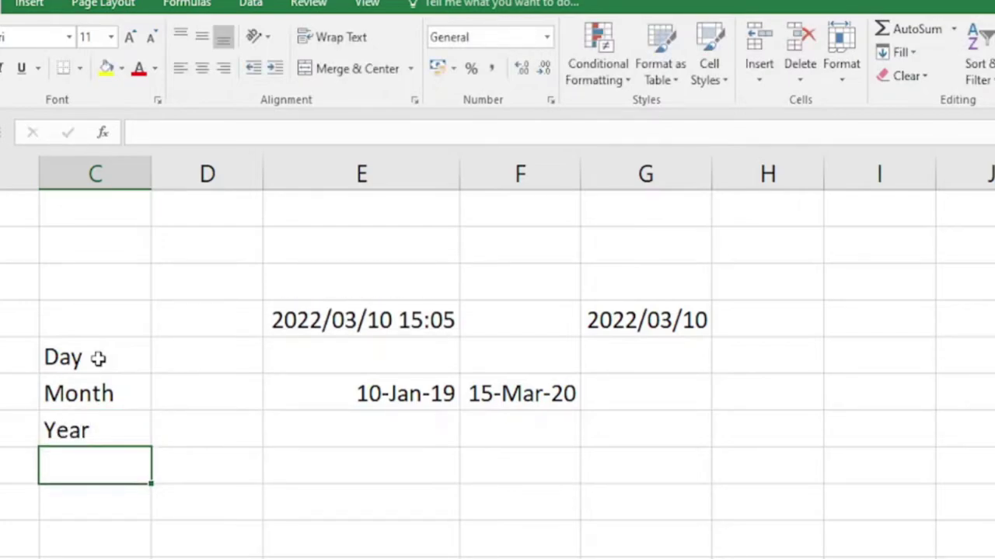
text(Days)
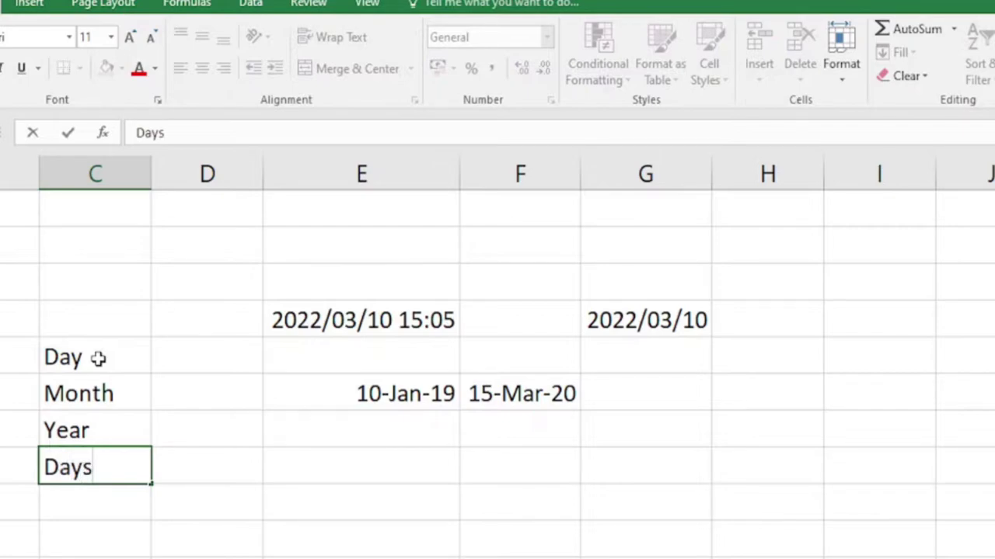
key(Return)
- Enter =DAY(E7) in D6 beside the Day label, and compare the formula with the date in E7
key(Up)
key(Up)
key(Up)
key(Up)
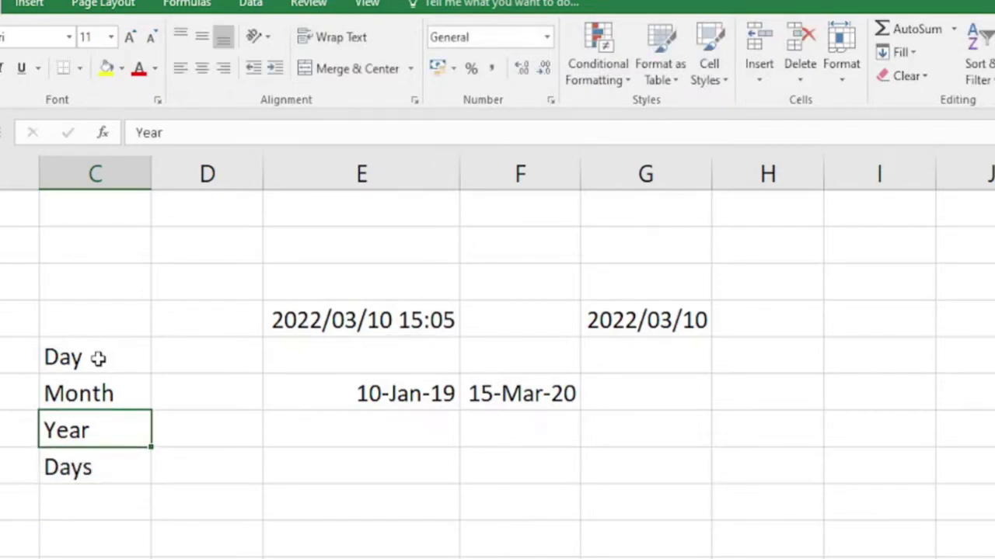
key(Right)
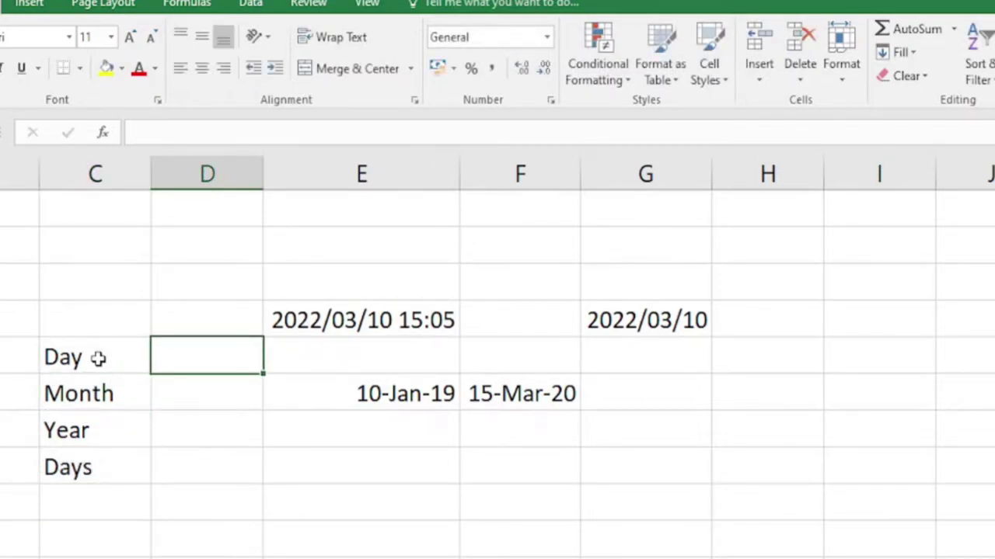
text(=day()
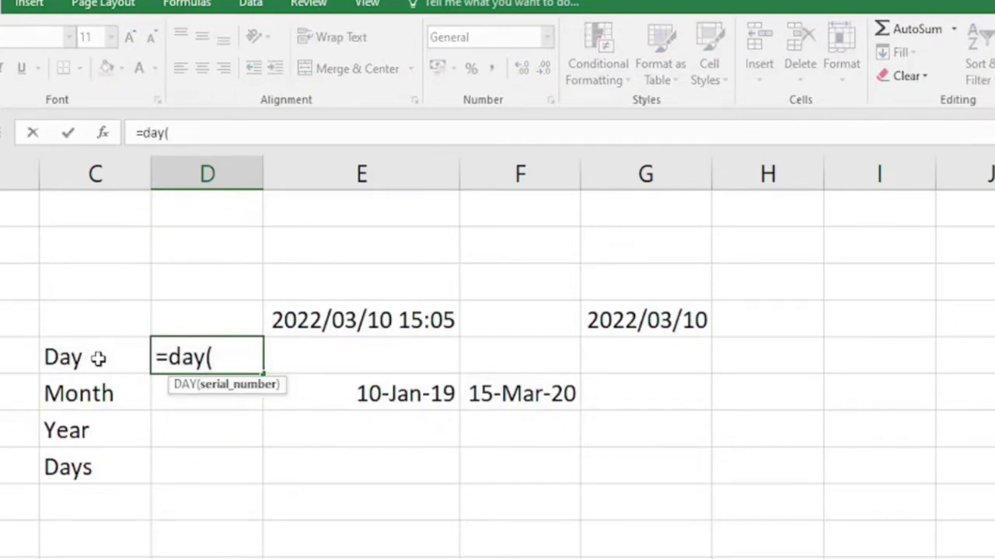
click(376, 389)
key(Return)
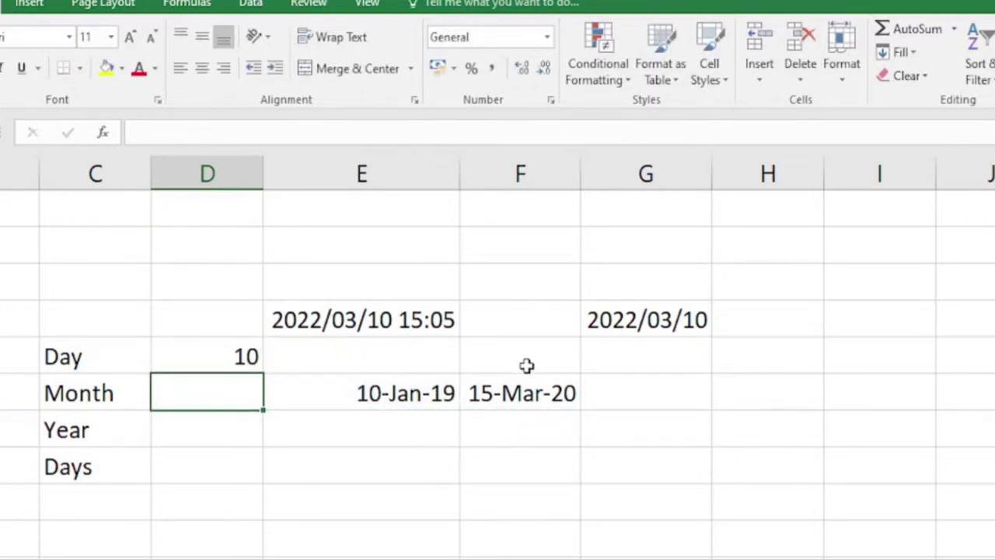
click(233, 351)
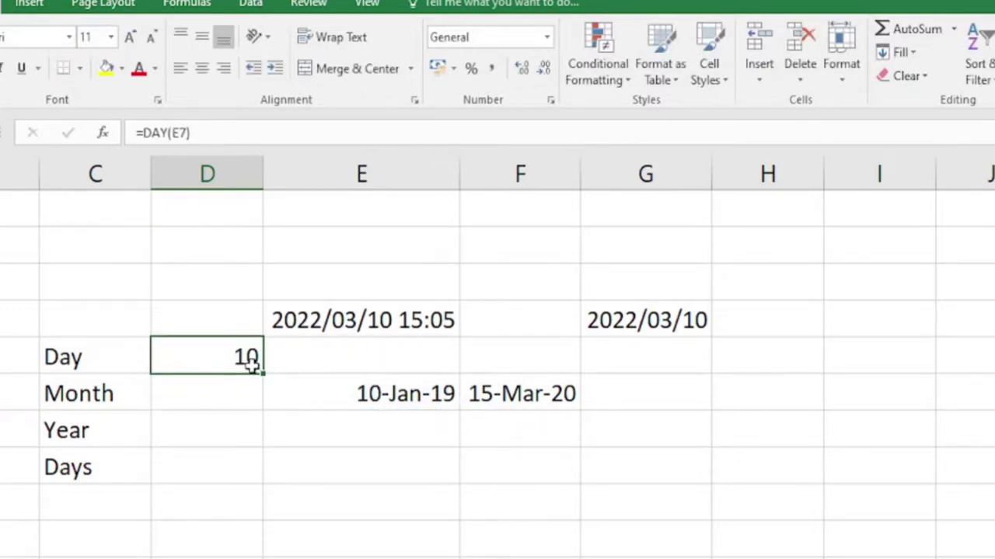
click(385, 391)
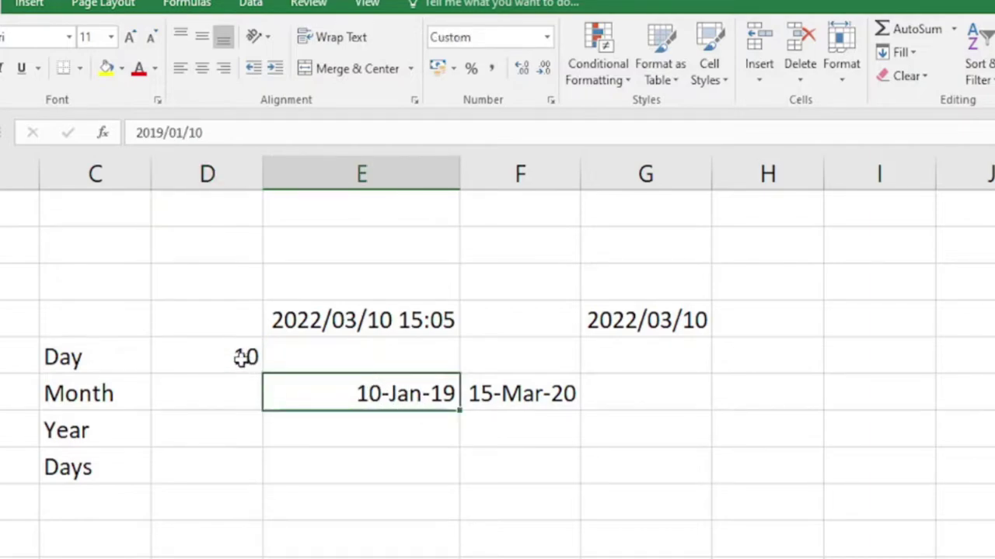
- Enter =MONTH(E7) in D7 to extract the month from the first date
click(239, 394)
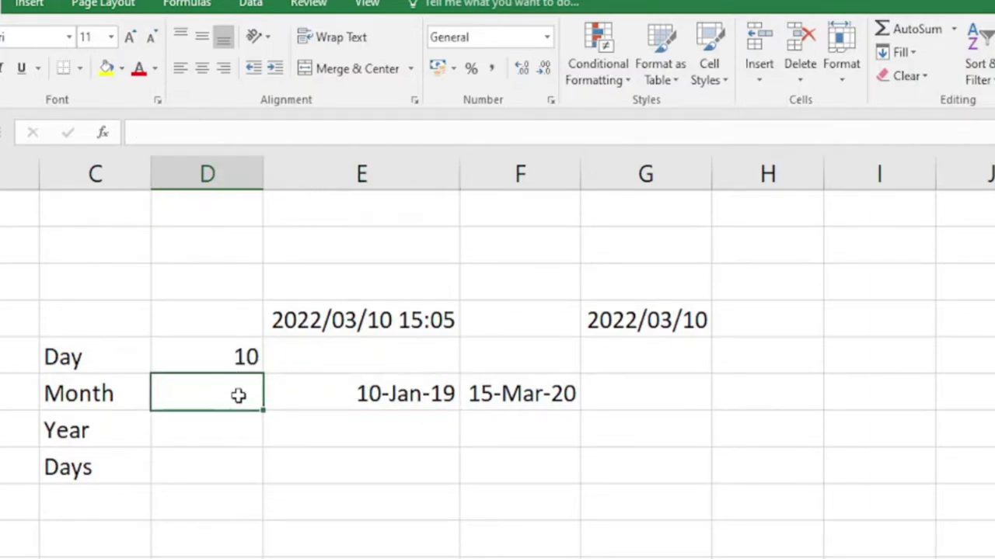
text(=month()
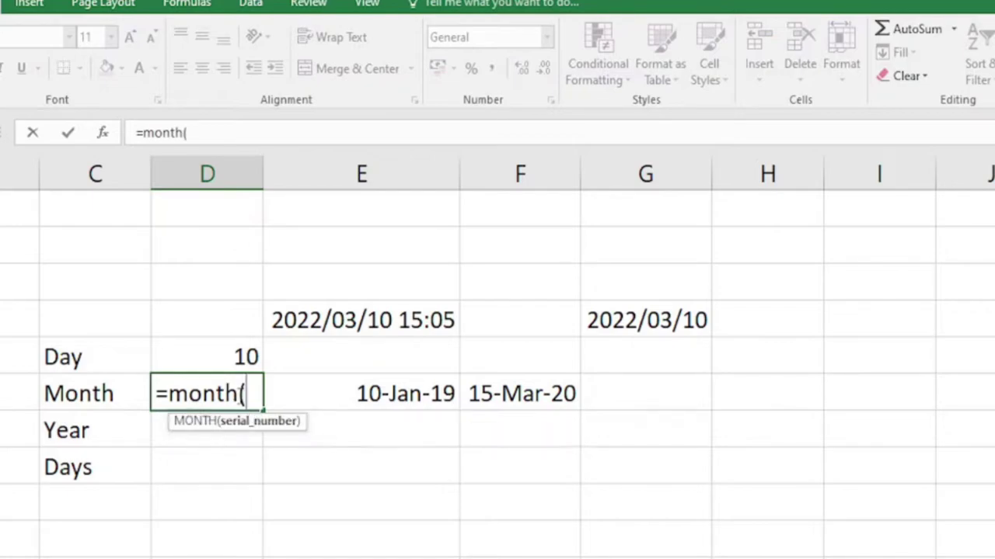
click(337, 395)
key(Return)
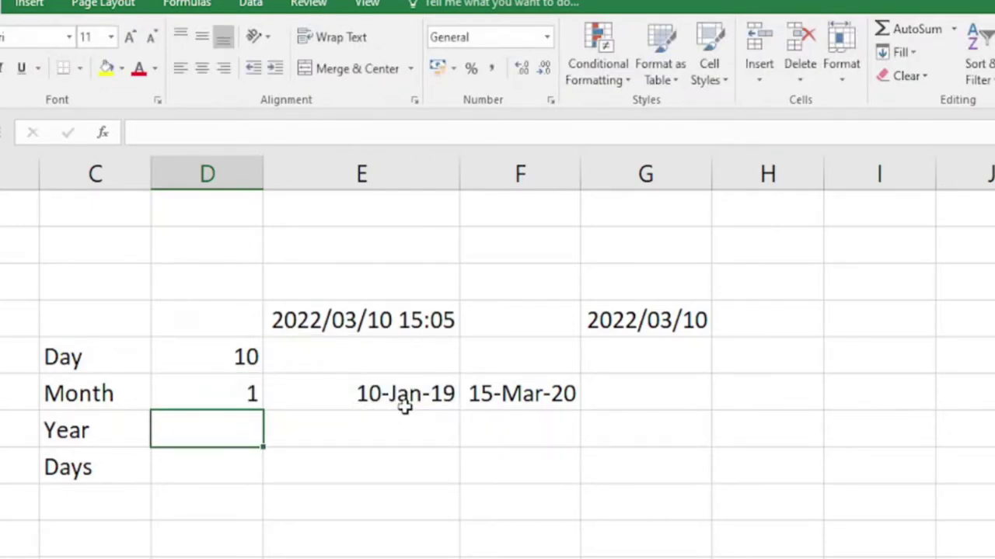
- Enter =YEAR(E7) in D8 to extract the year from the first date
text(=ye)
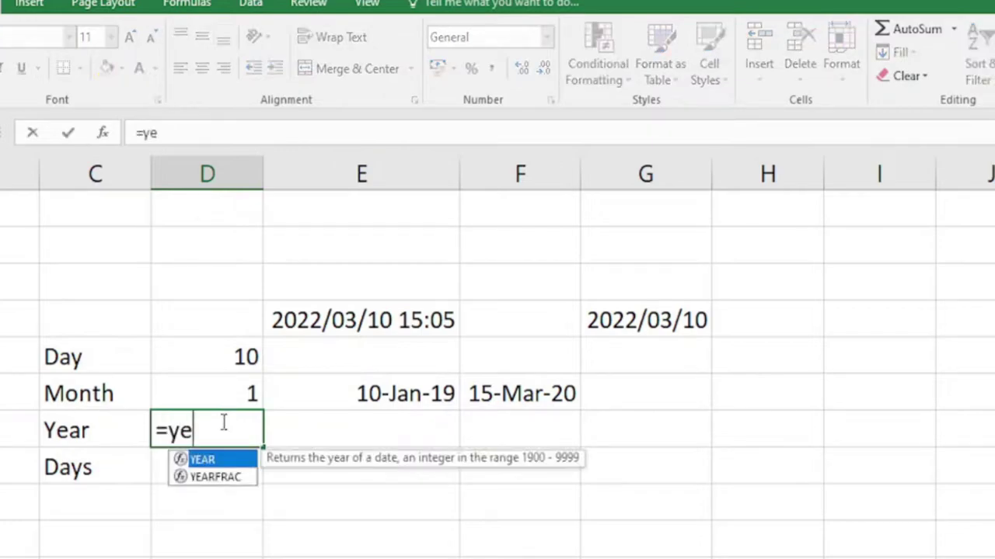
text(ar()
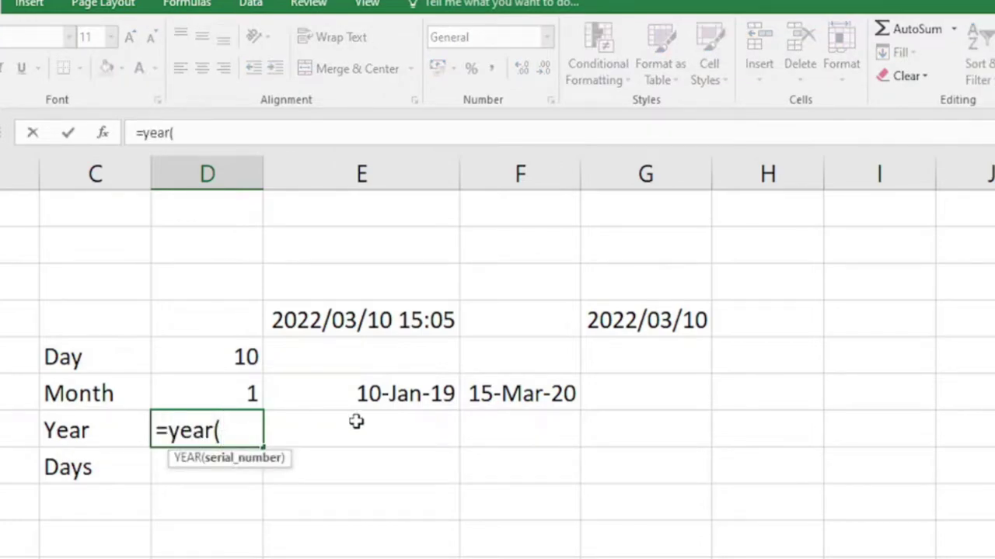
click(364, 383)
key(Return)
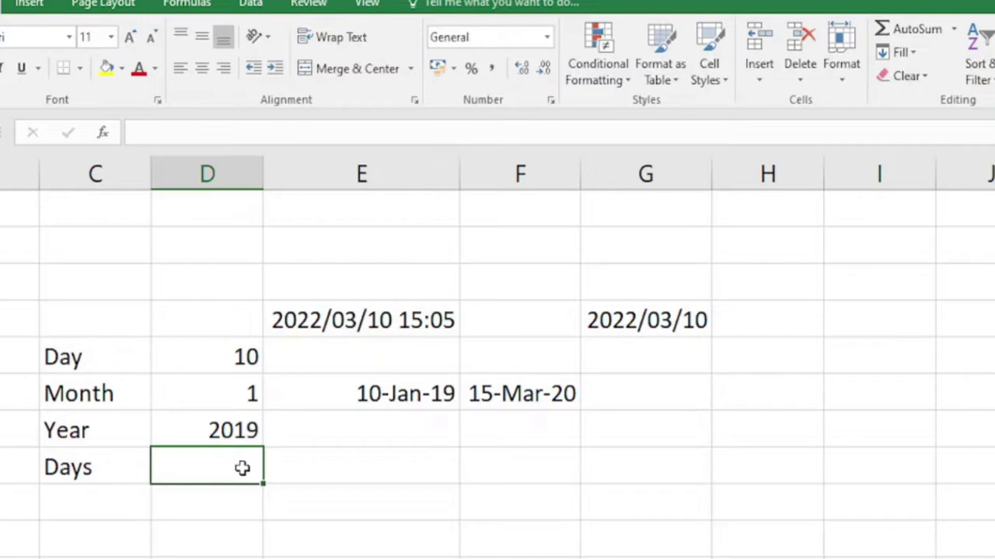
- Enter =DAYS(E7;F7) in D9 to calculate the number of days between the two dates
text(=days()
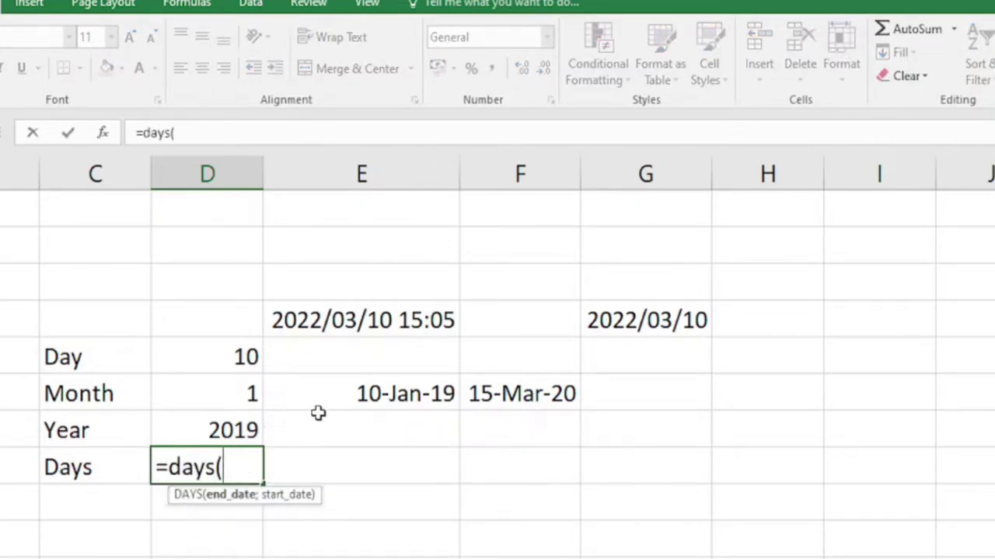
click(362, 393)
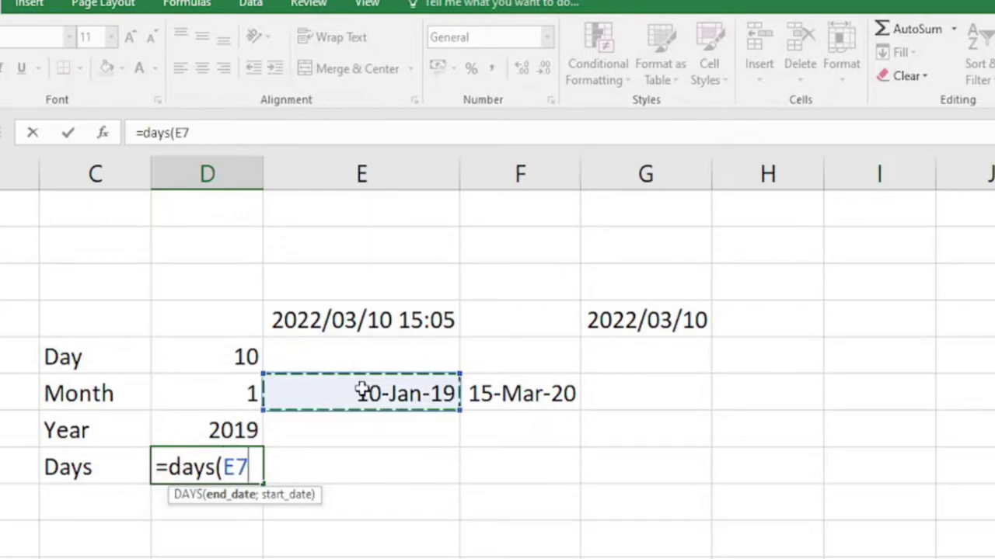
text(;)
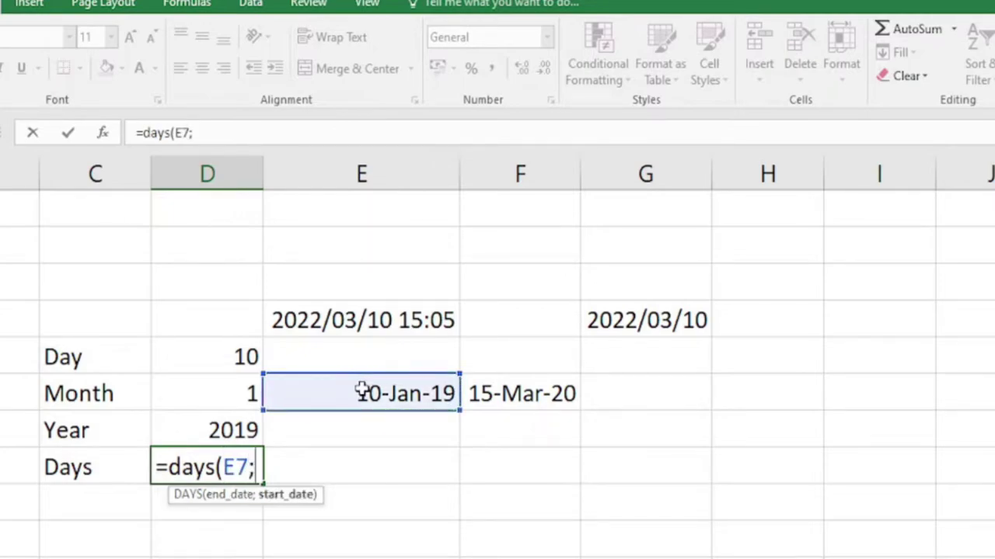
click(548, 395)
text())
key(Return)
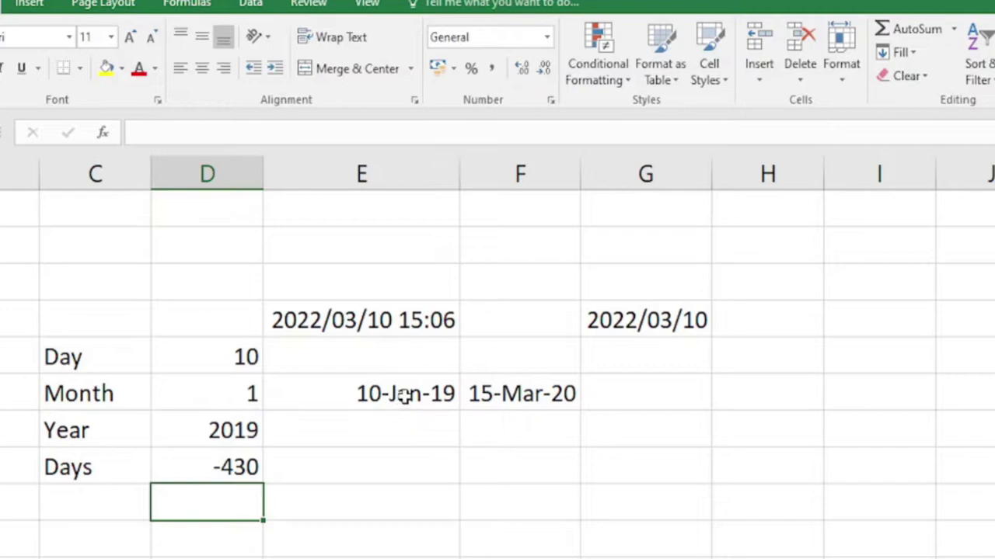
- Change the year of the date in E7 to 2021, and check the DAYS formula in D9 against both dates
double_click(445, 392)
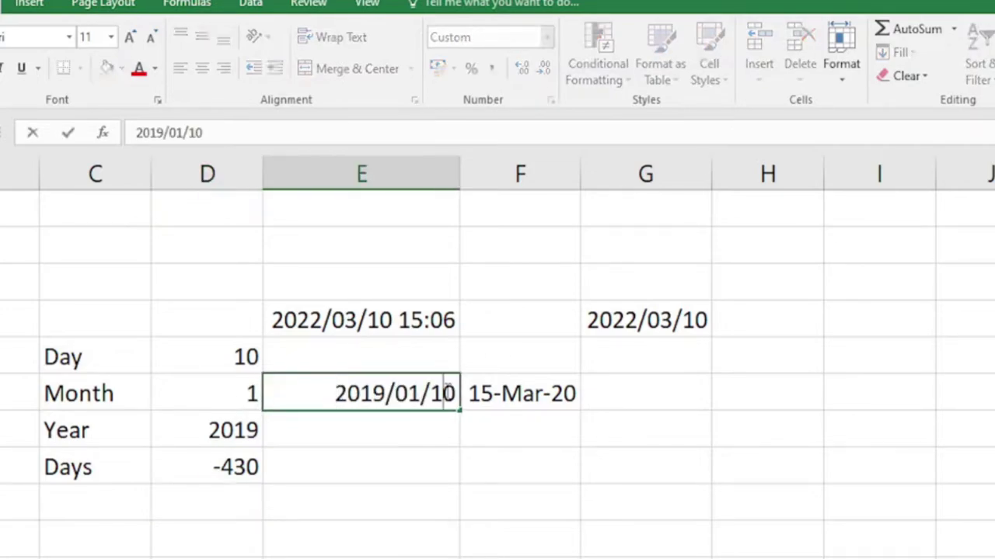
key(BackSpace)
key(BackSpace)
text(21)
key(Return)
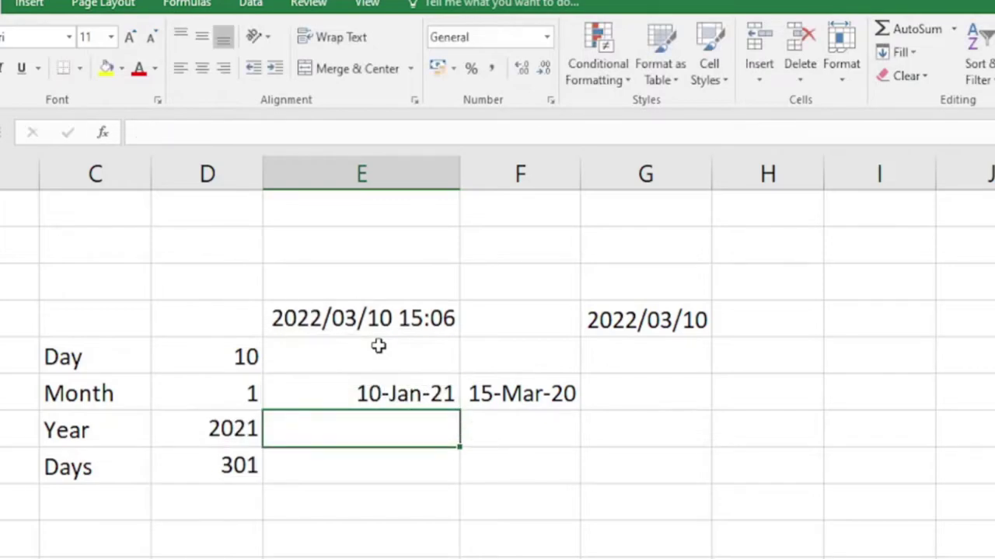
click(410, 393)
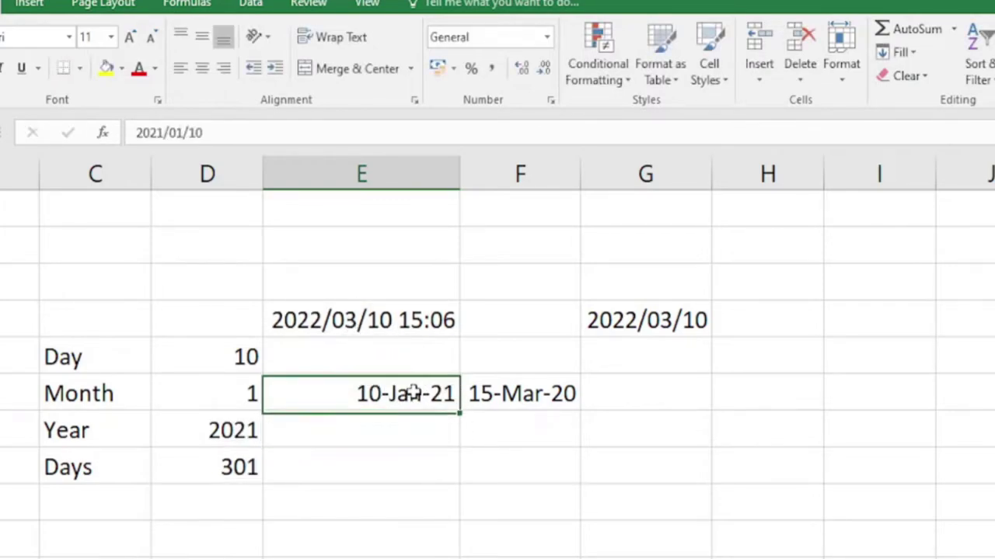
click(261, 466)
click(400, 391)
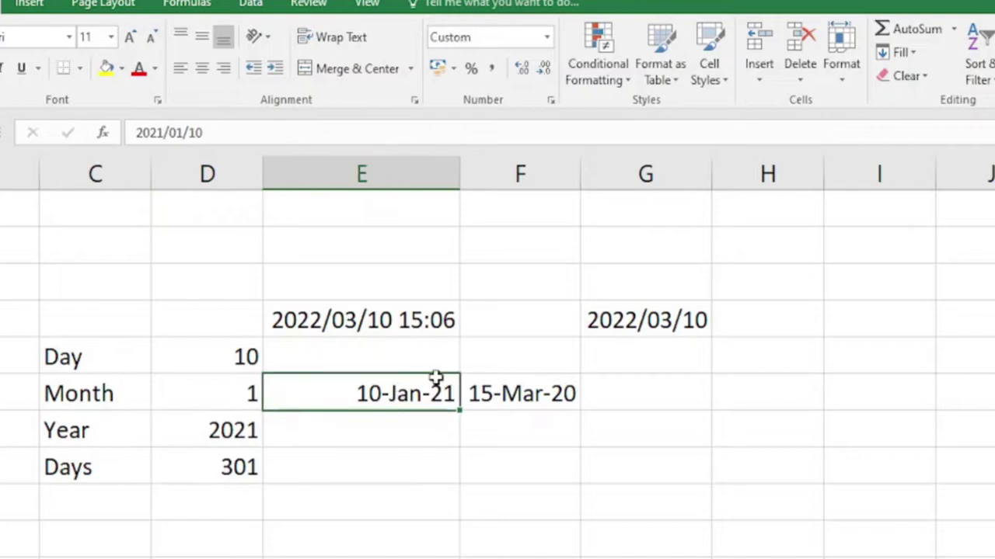
click(528, 396)
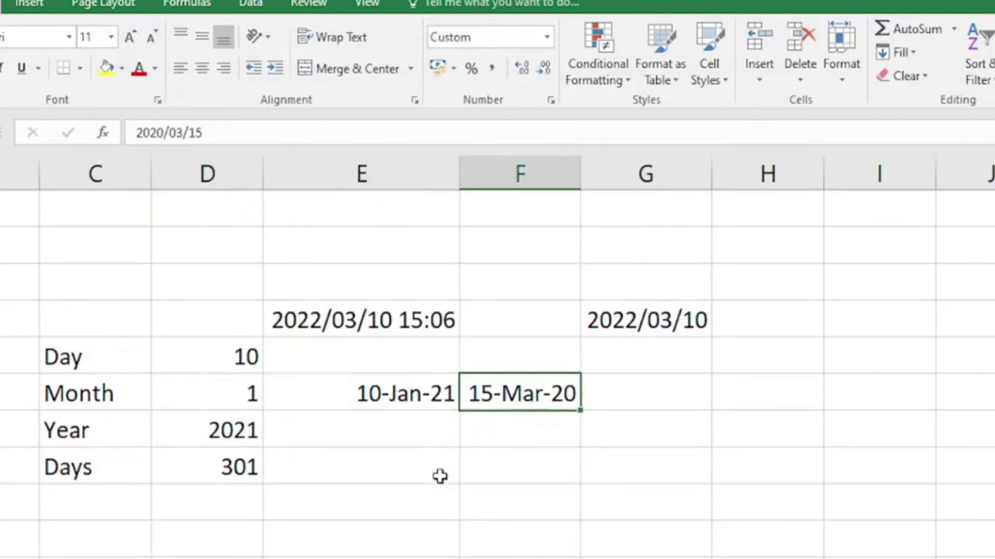
click(223, 471)
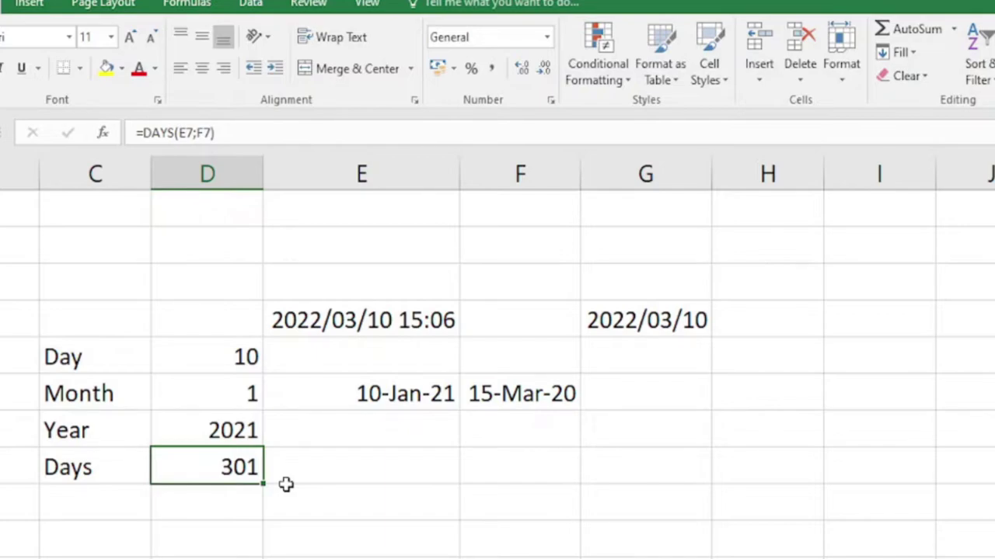
- Clear all the example dates, labels and formulas, and close the Book1 workbook without saving
click(87, 262)
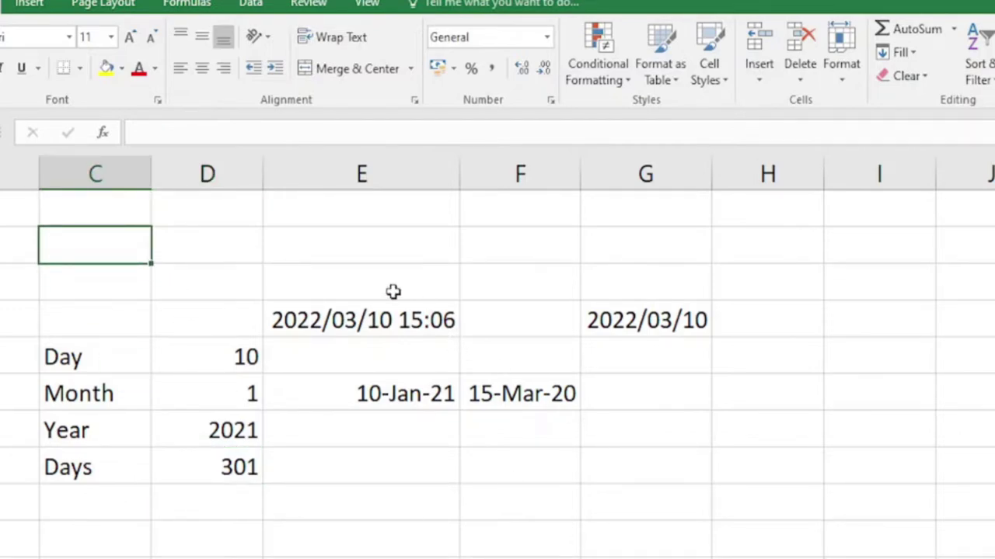
drag(397, 293, 788, 473)
key(Delete)
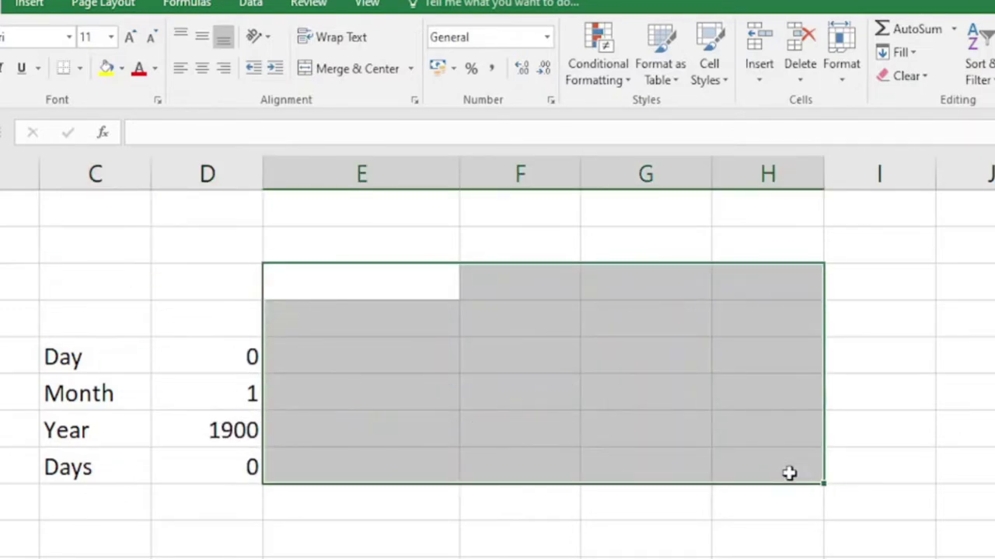
drag(49, 313, 442, 491)
key(Delete)
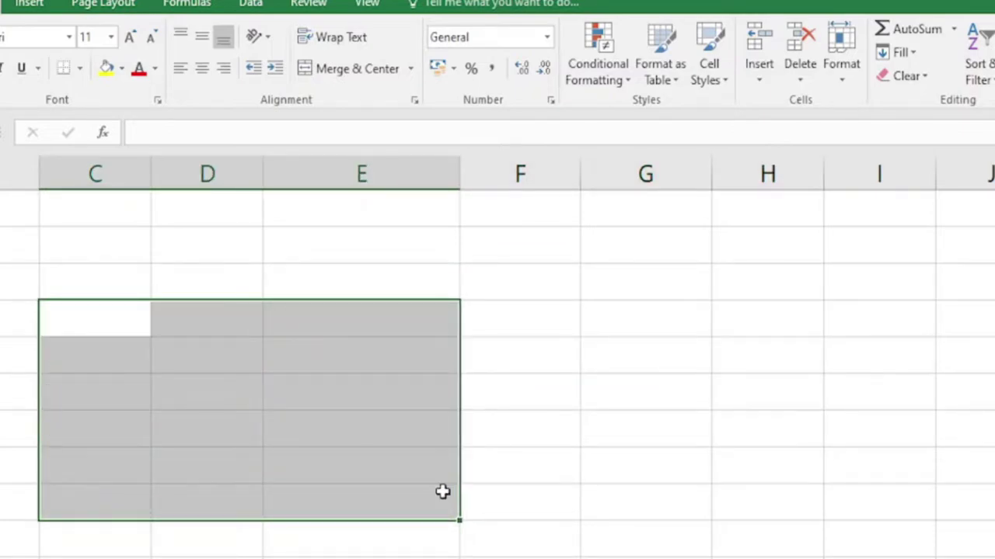
key(alt+F4)
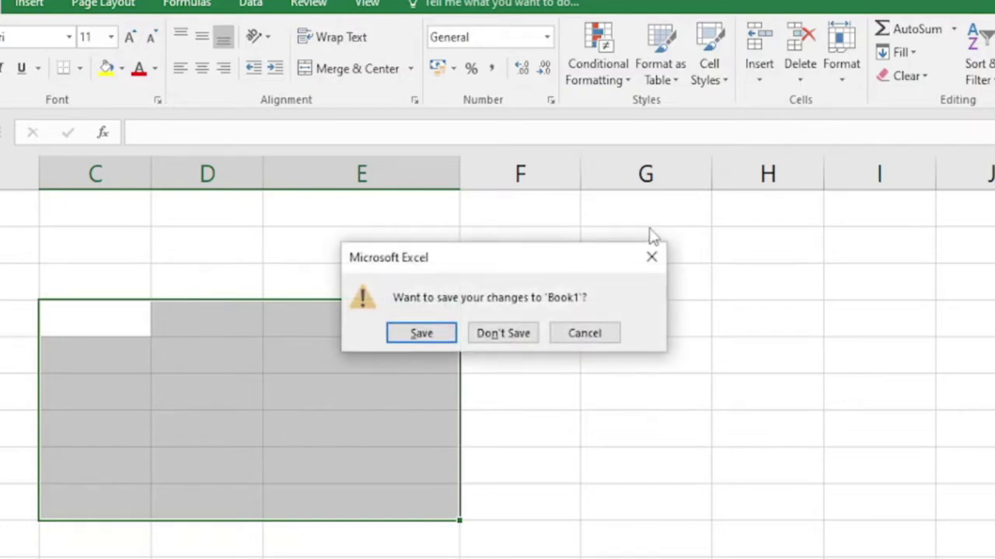
click(504, 334)
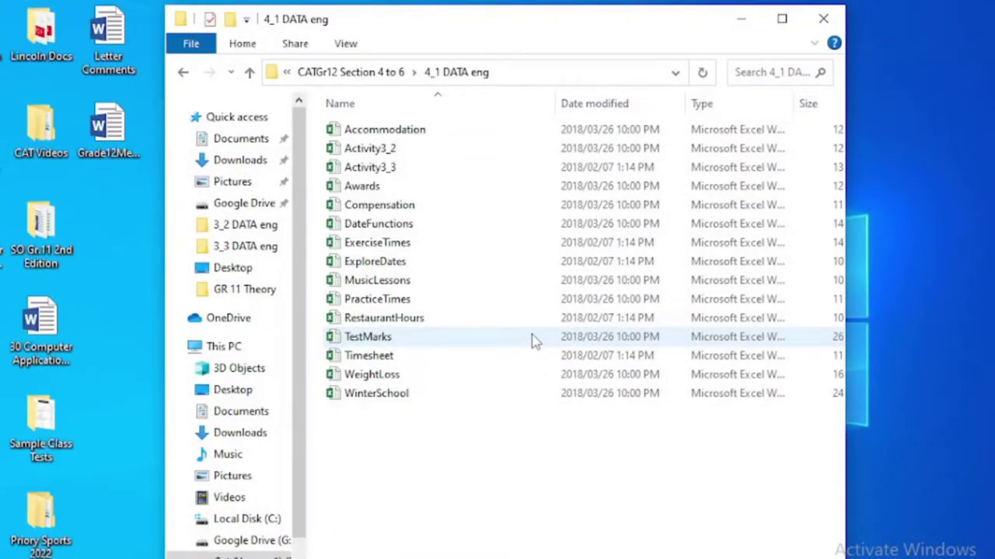
- Open the PracticeTimes workbook from the 4_1 DATA eng folder, dismiss the Office activation wizard, and maximize the workbook window
double_click(391, 301)
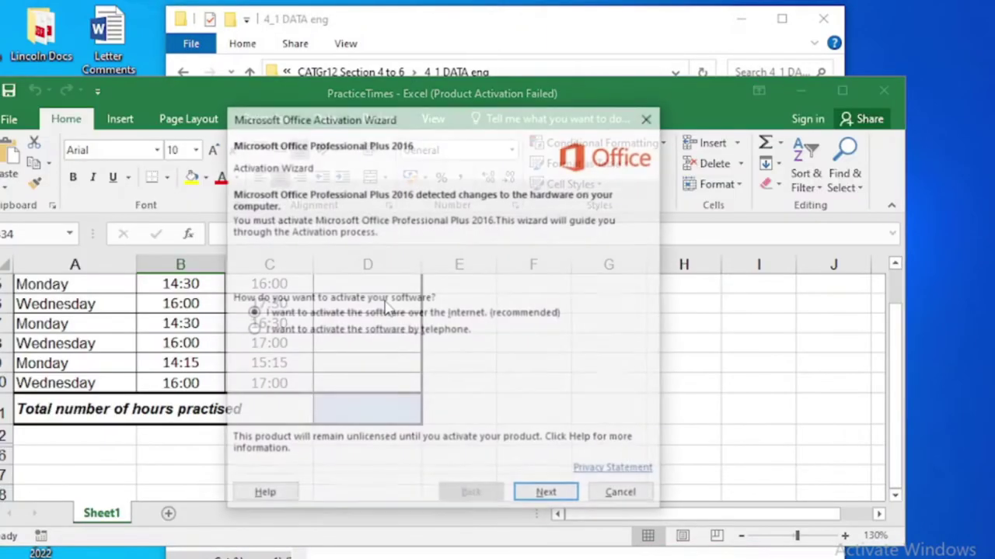
click(619, 491)
click(842, 90)
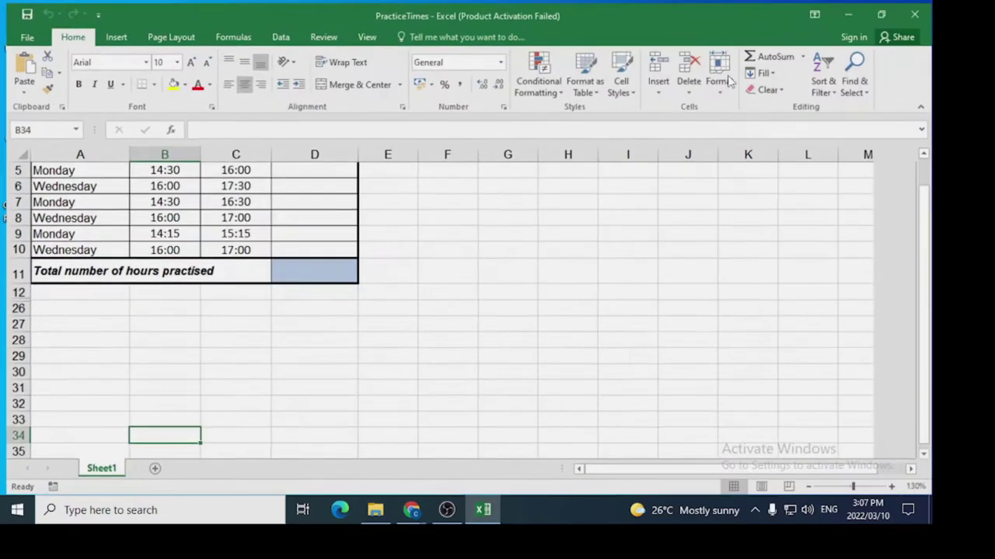
- Enlarge the practice times sheet to 190% and examine its Start and Finish columns
scroll(448, 449, up, 2)
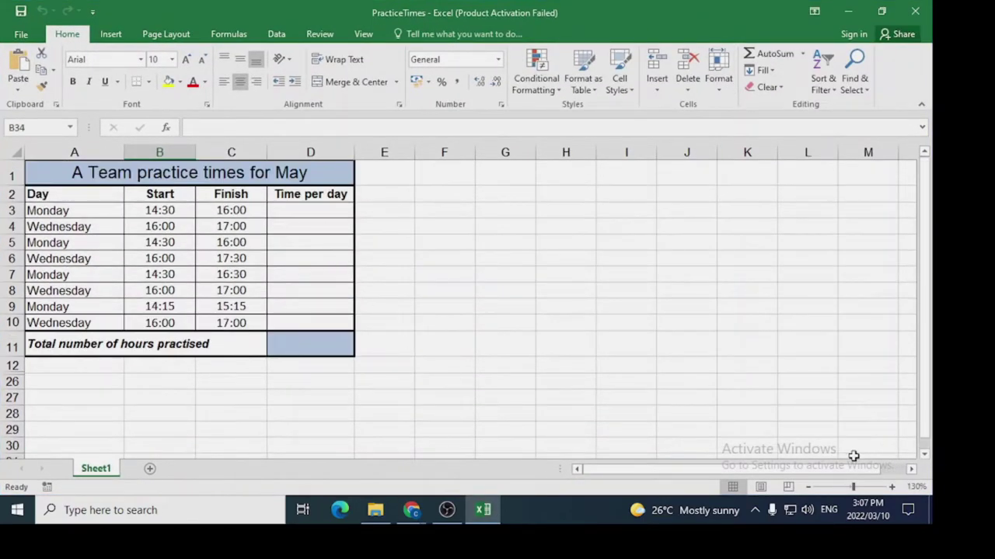
double_click(892, 486)
double_click(892, 486)
double_click(892, 486)
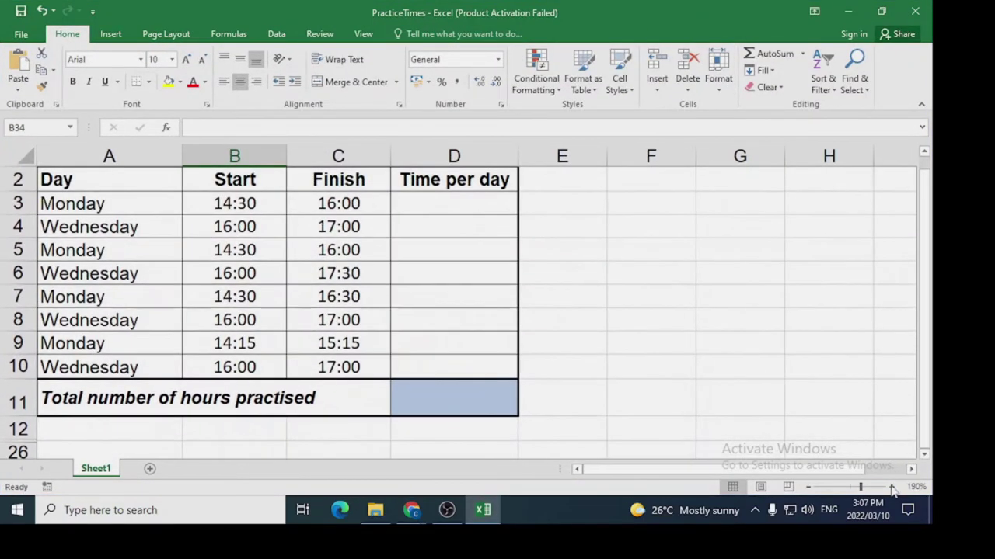
scroll(724, 350, up, 1)
click(268, 214)
click(329, 215)
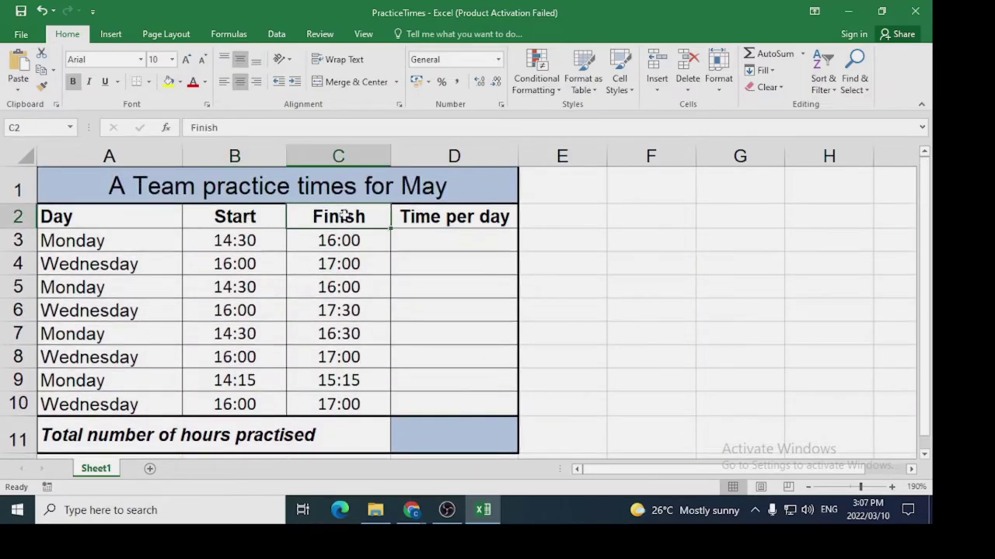
- Calculate the first Monday's practice time in D3 with the formula =C3-B3, and check it against the Finish and Start times
click(446, 216)
click(453, 244)
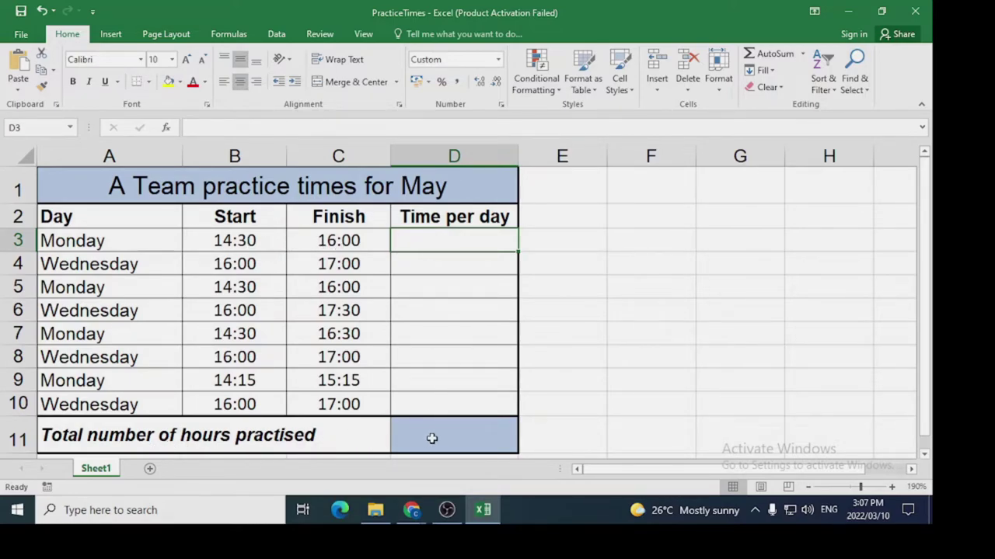
click(467, 435)
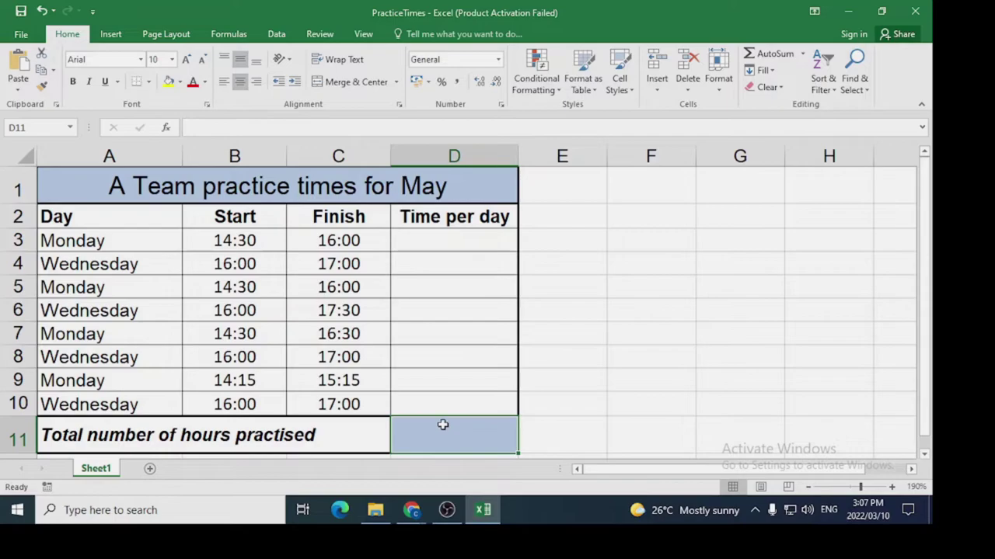
click(430, 234)
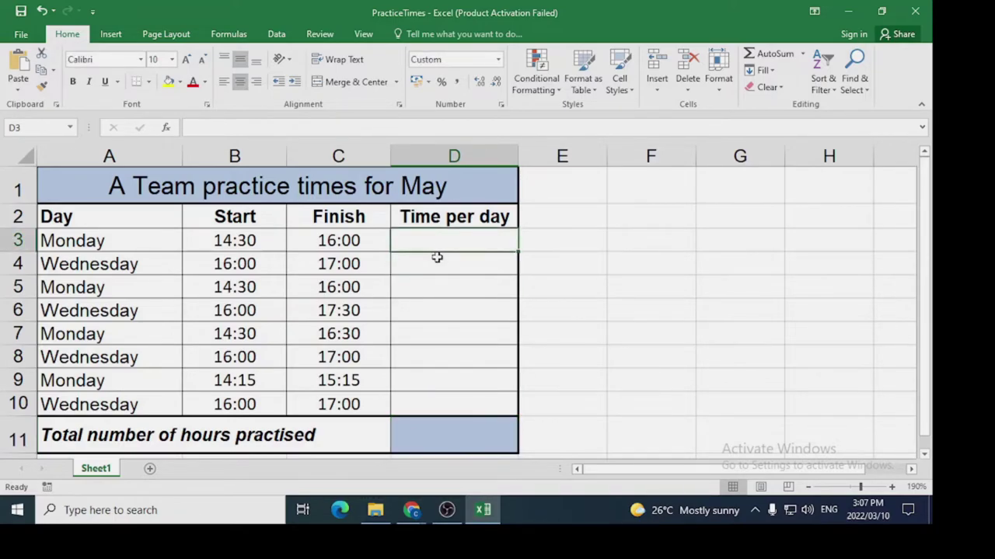
text(=)
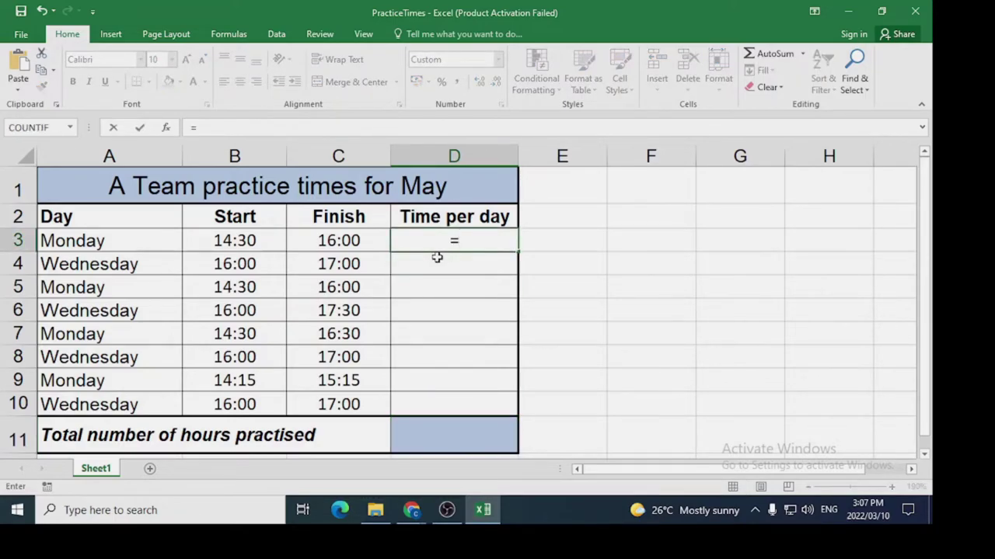
click(353, 240)
text(-)
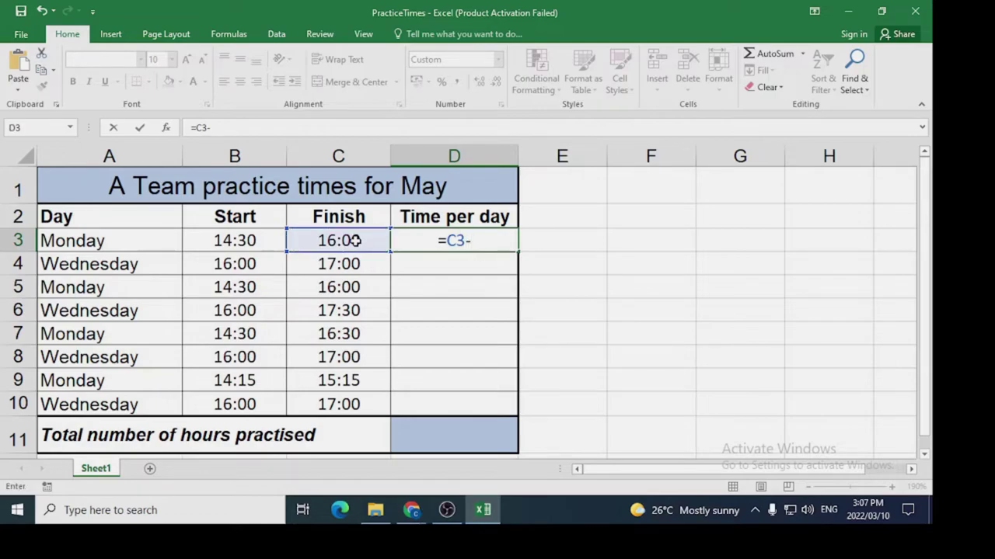
click(269, 241)
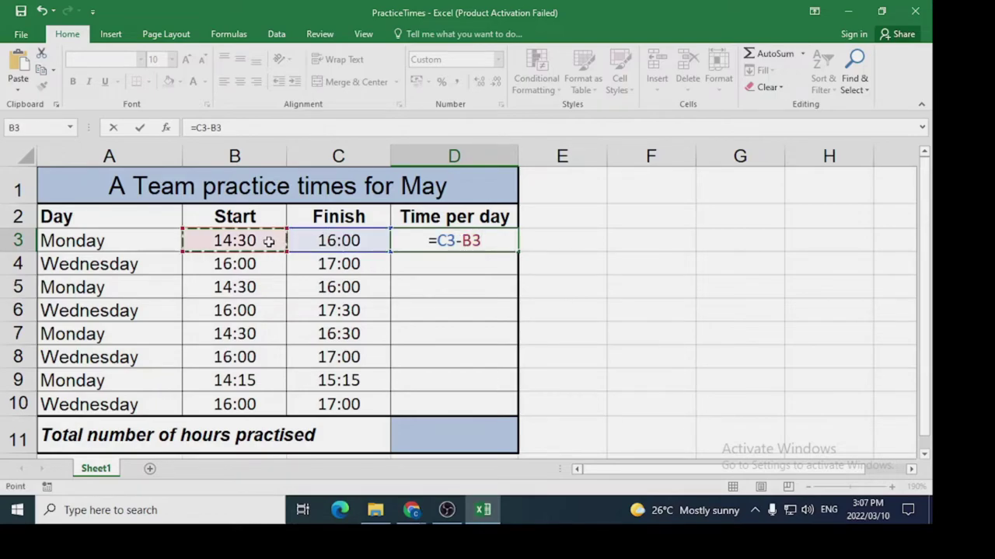
key(Return)
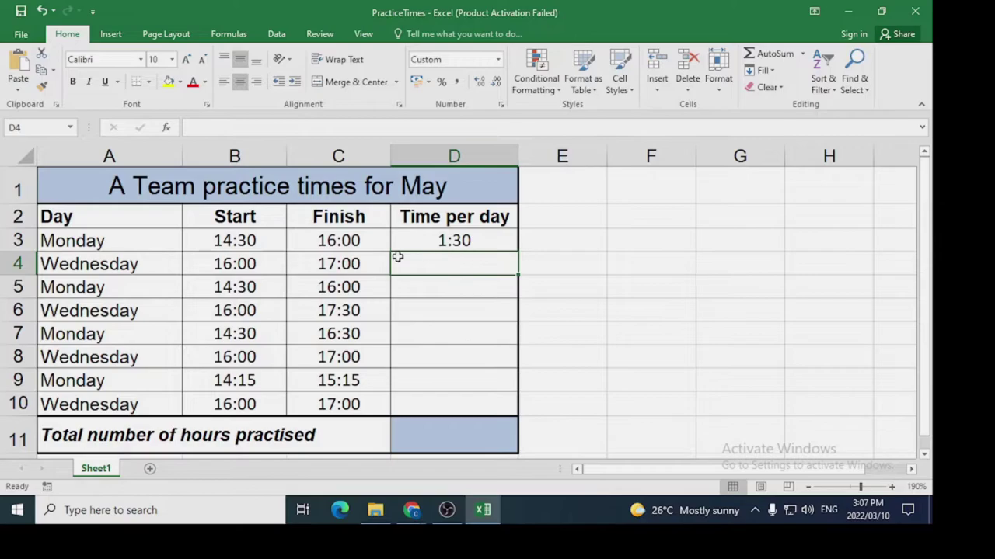
click(349, 241)
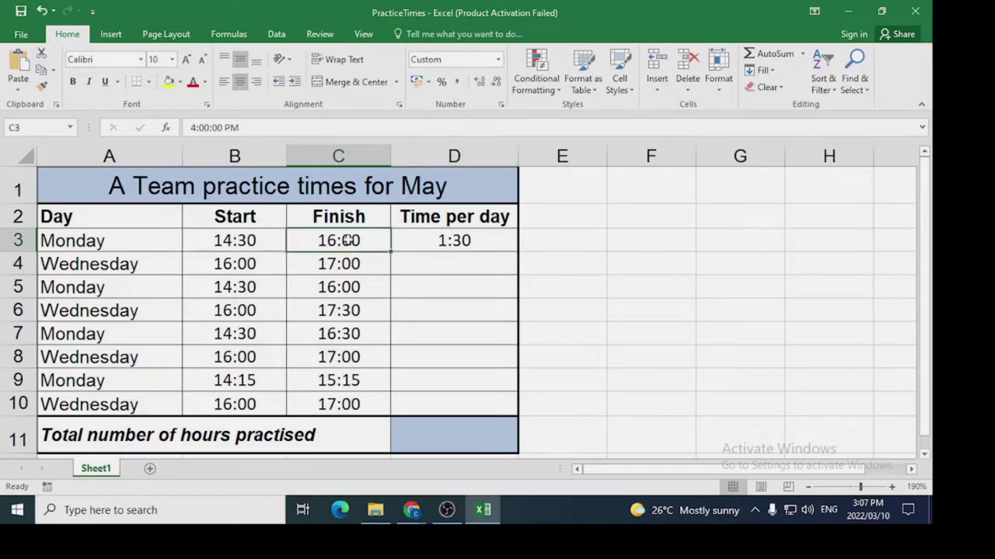
click(251, 240)
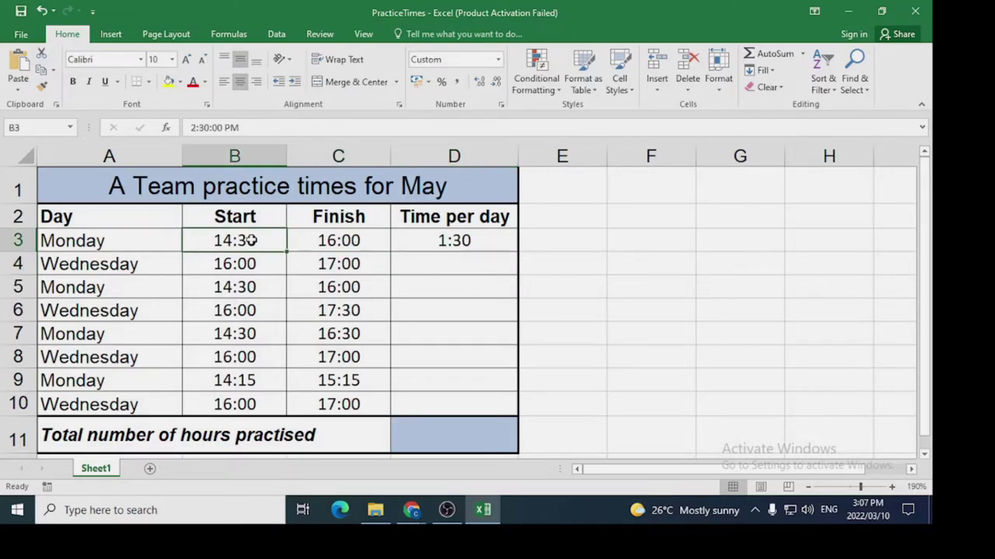
- Apply the Number format to the first Time per day result in D3
click(467, 241)
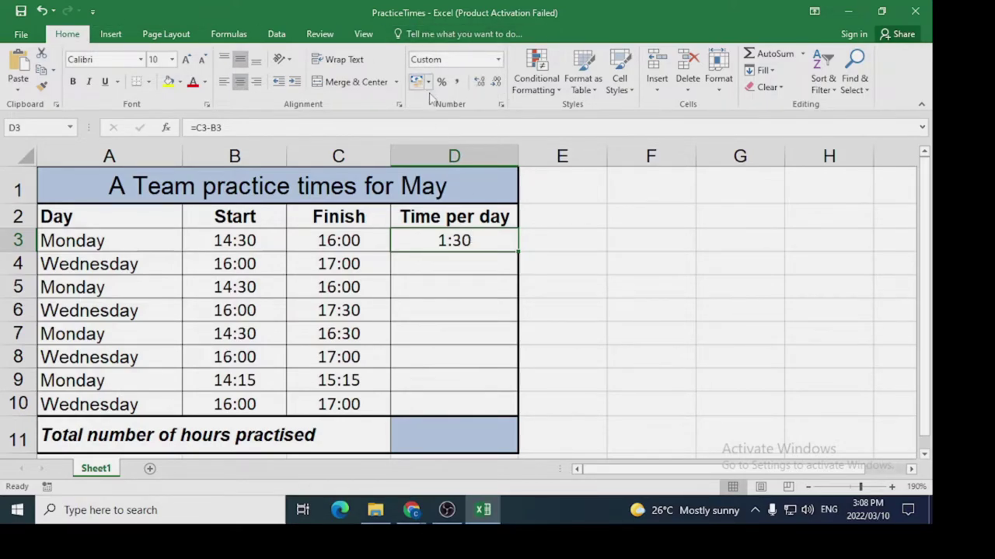
click(498, 60)
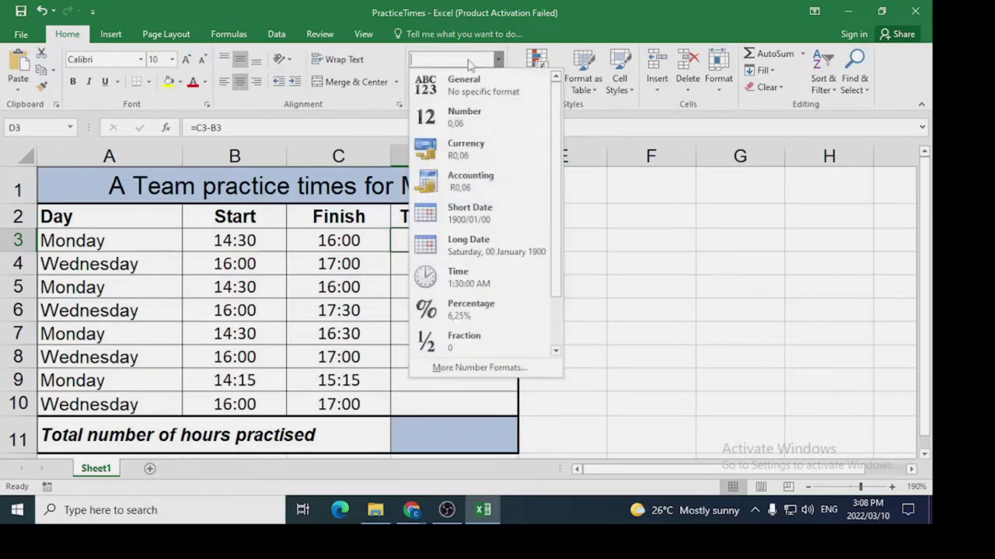
click(466, 113)
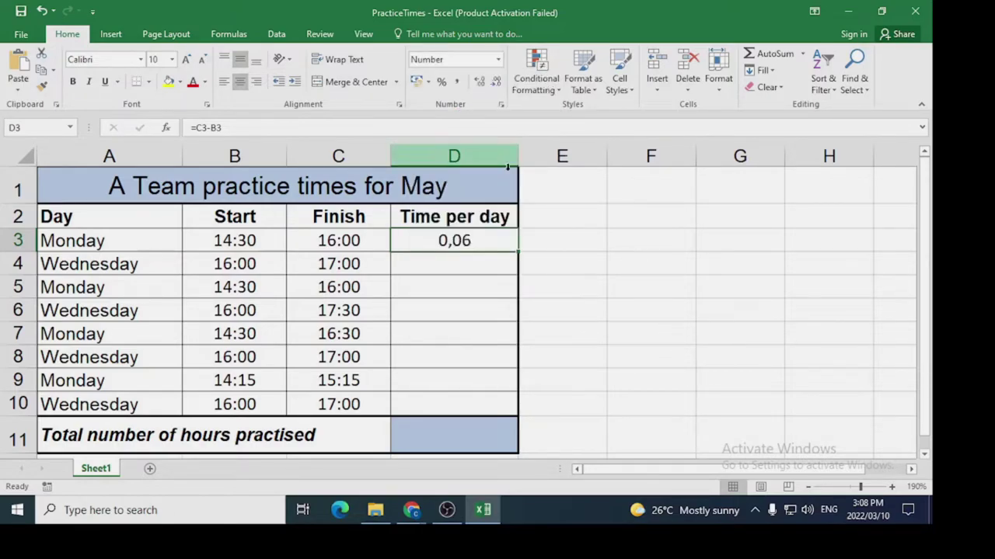
- Edit the formula in D3 to =(C3-B3)*24 to convert the time difference into hours
double_click(482, 240)
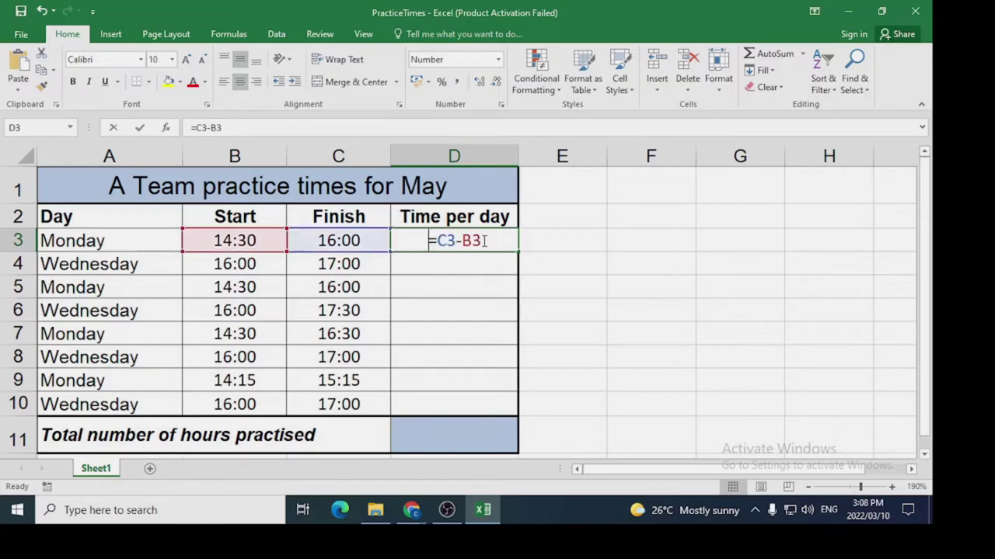
text())
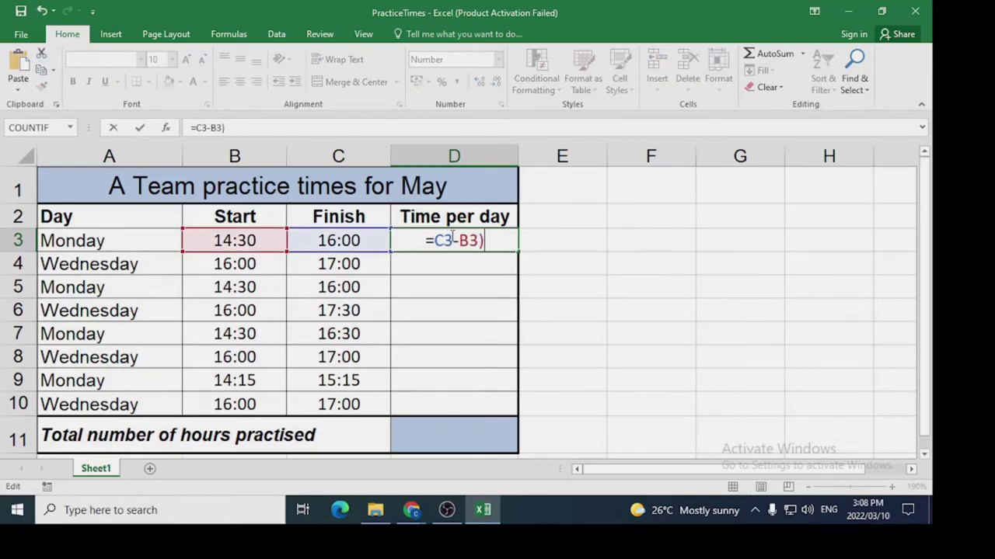
text(()
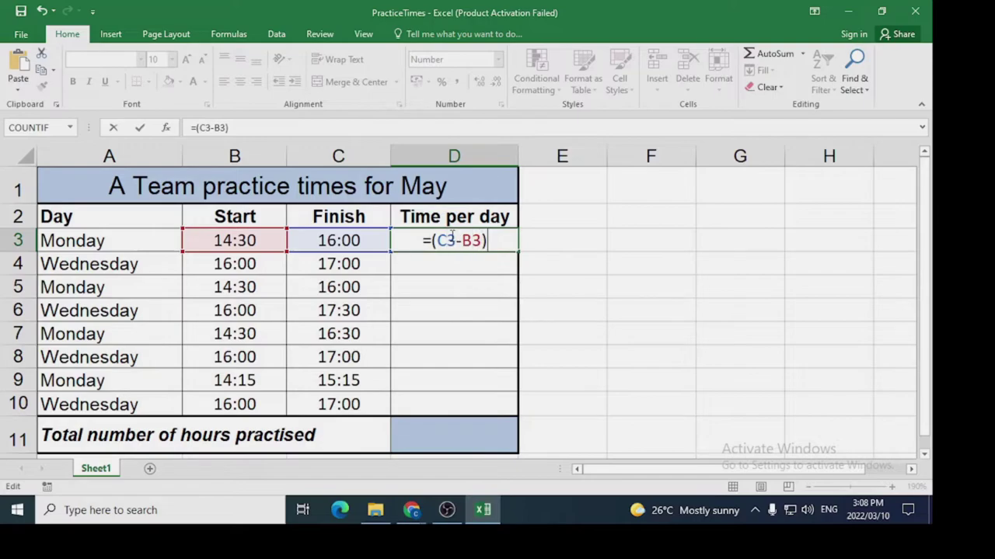
text(*)
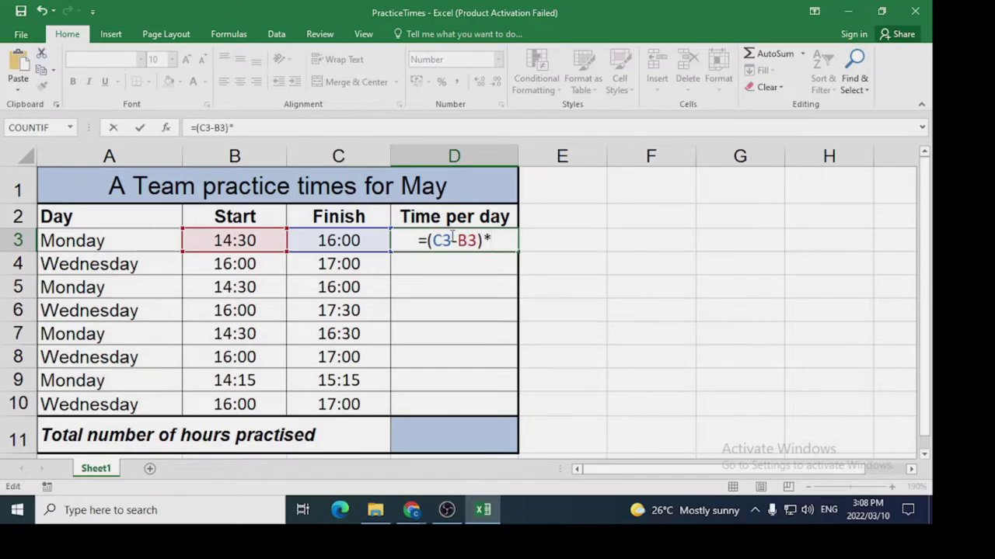
text(24)
key(Return)
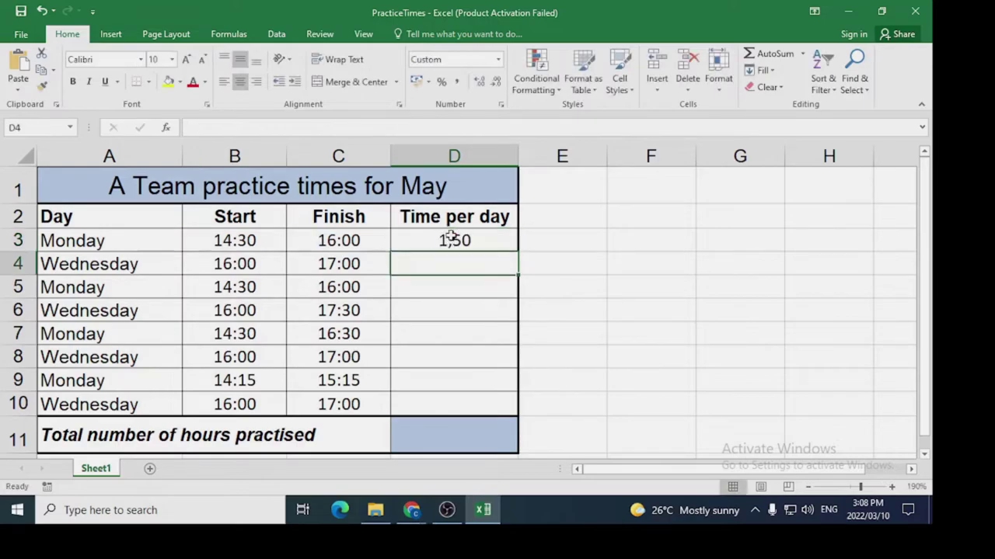
- Show D3 with one decimal place and copy its formula down through D10
click(489, 239)
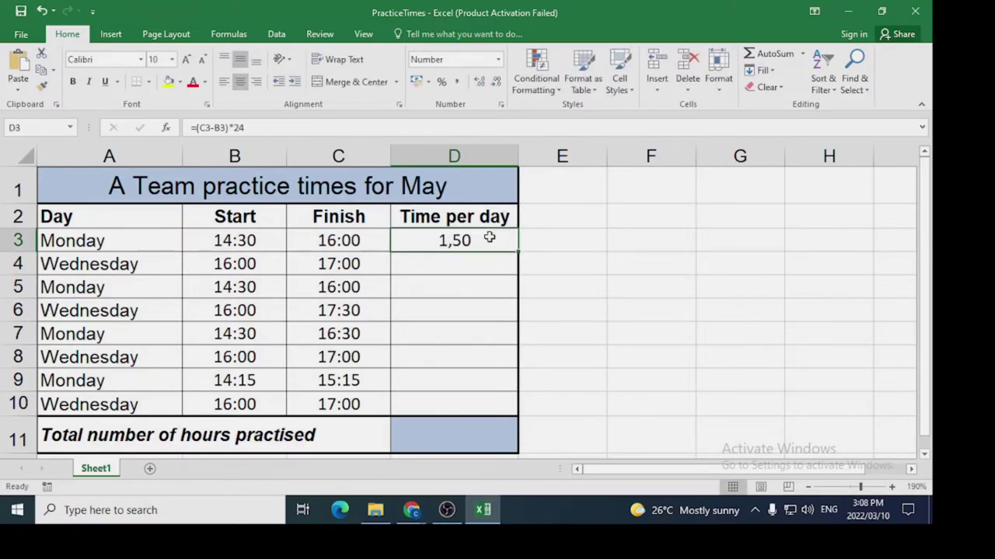
click(480, 84)
click(495, 82)
click(495, 82)
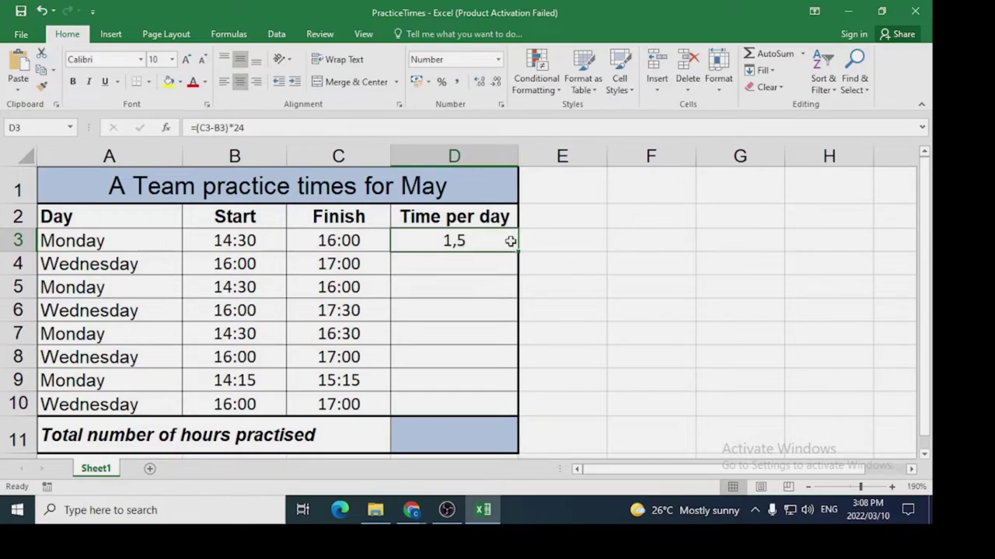
drag(517, 251, 525, 406)
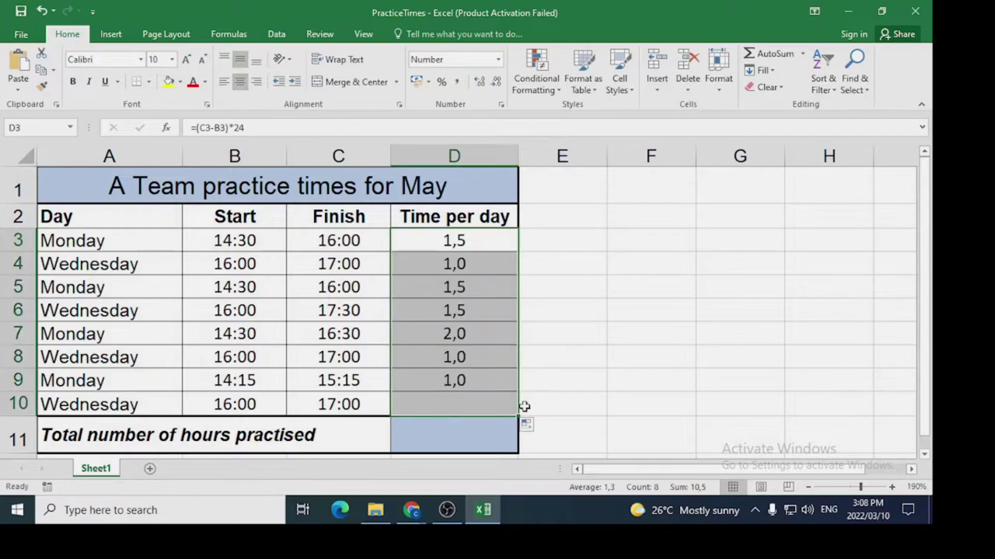
- Total the daily hours D3:D10 with a SUM formula in D11
click(484, 440)
text(=s)
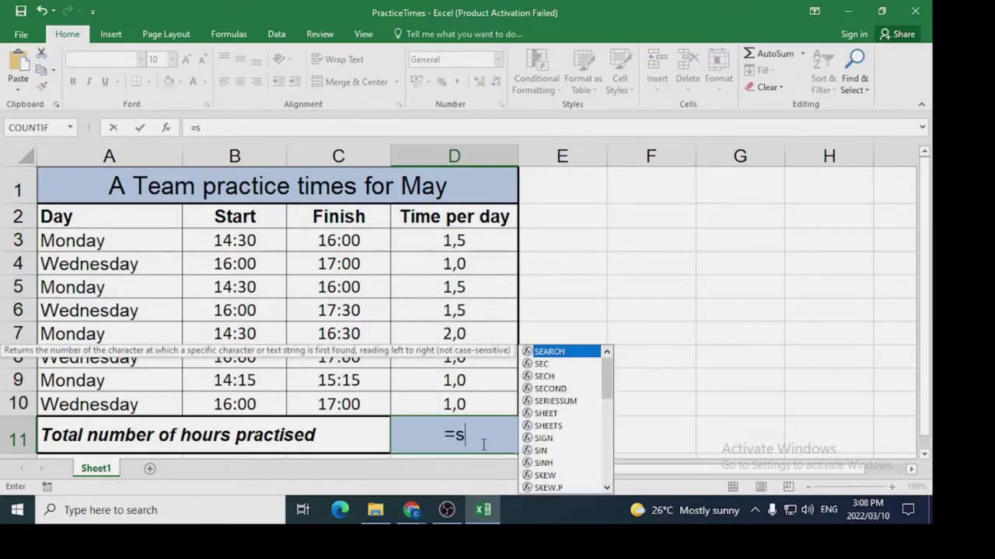
text(um()
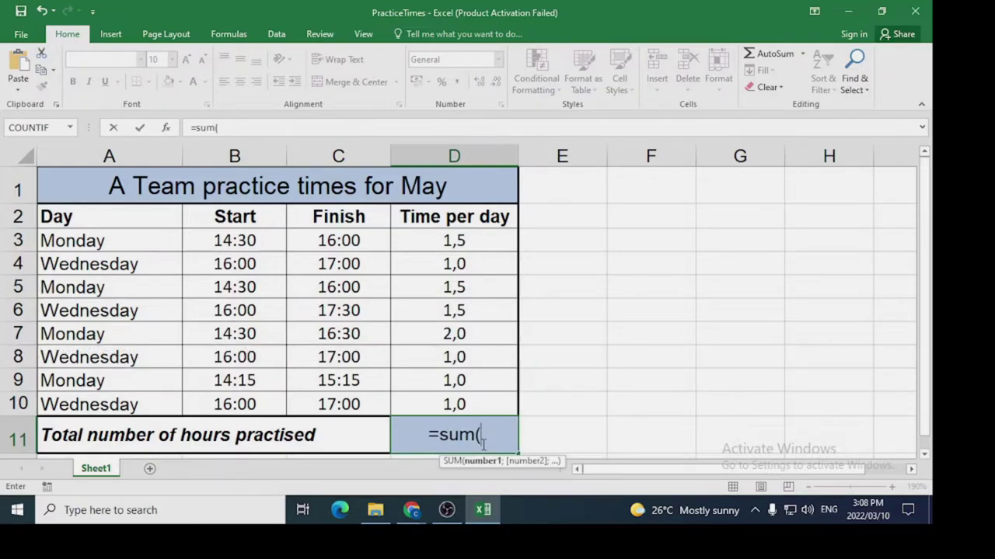
drag(466, 239, 470, 399)
key(Return)
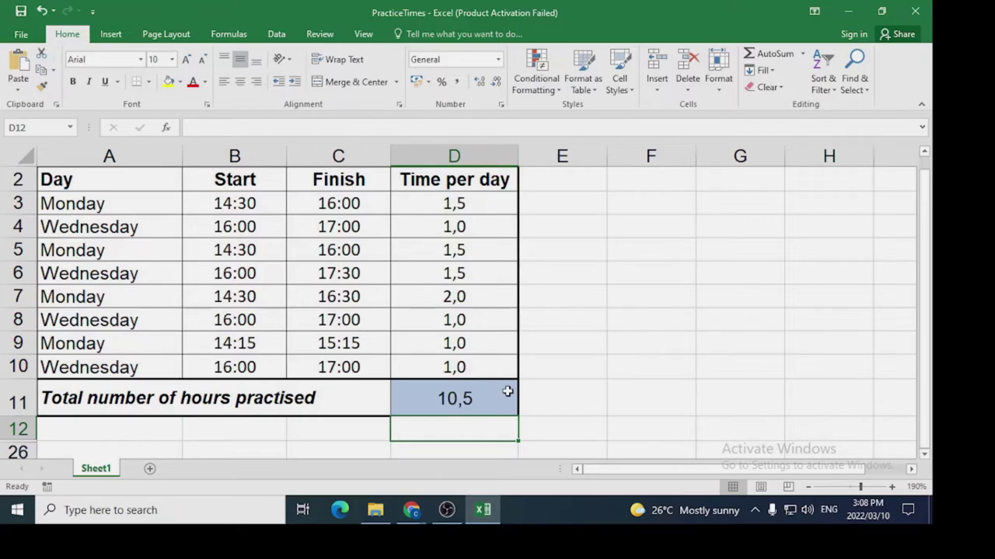
- Enter the labels Hour, Minute and Second in cells F4 to F6
click(591, 228)
click(635, 226)
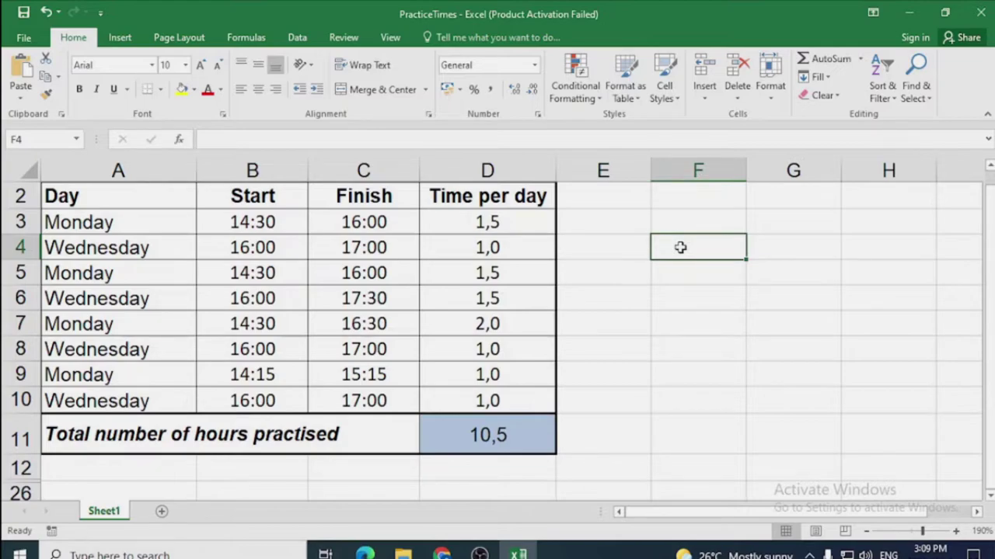
text(Hour)
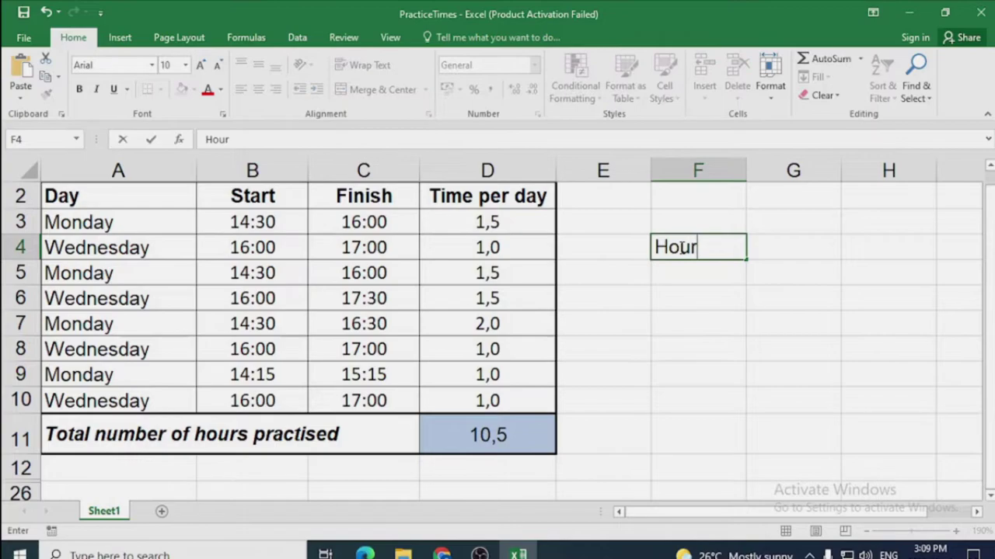
key(Return)
text(Minute)
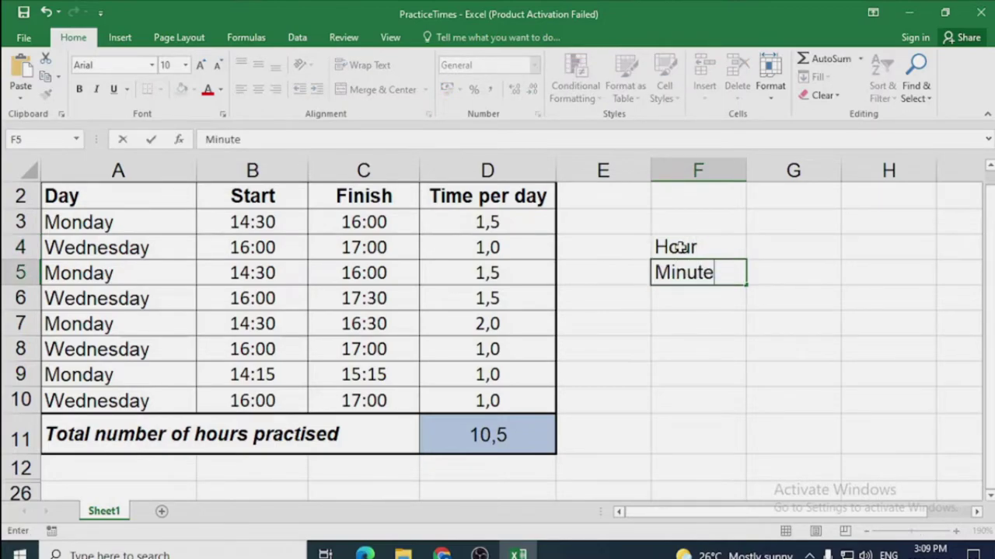
key(Return)
text(Second)
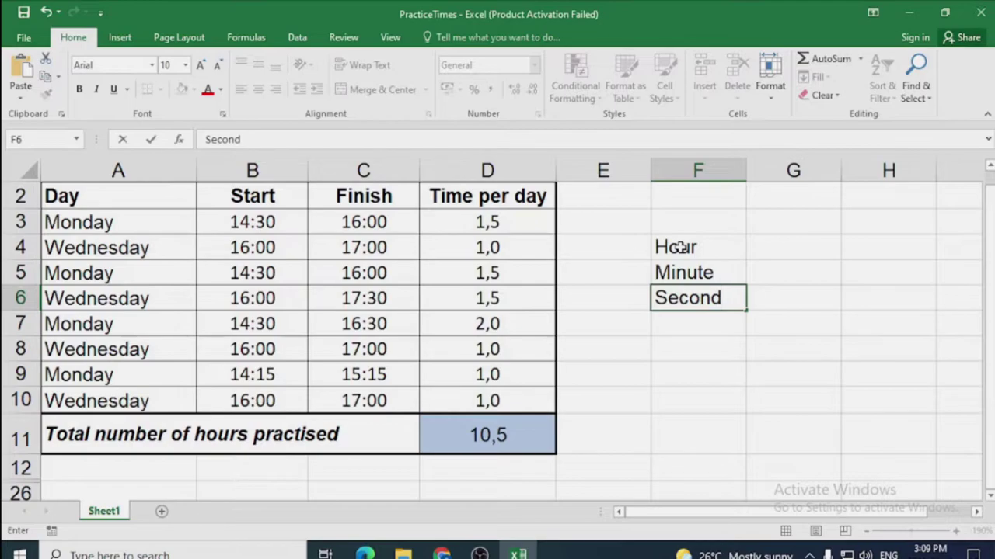
- Extract the hour of Monday's finish time in C3 into G4 with the HOUR function
click(765, 245)
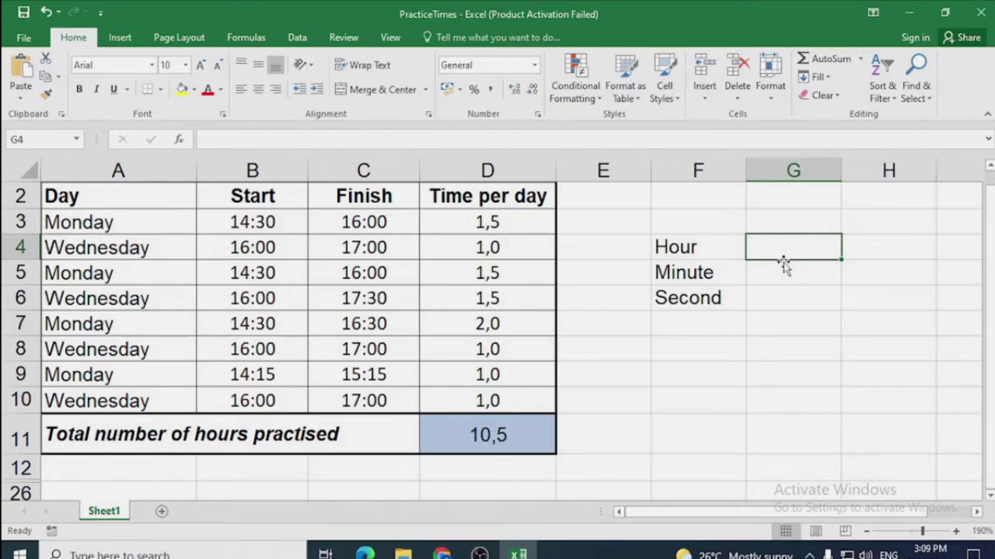
text(=hour()
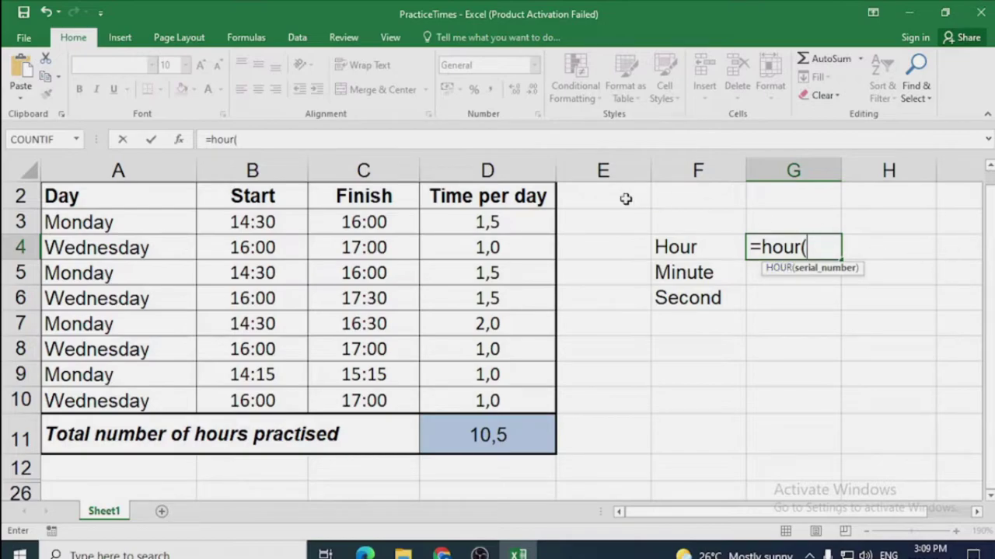
click(374, 223)
key(Return)
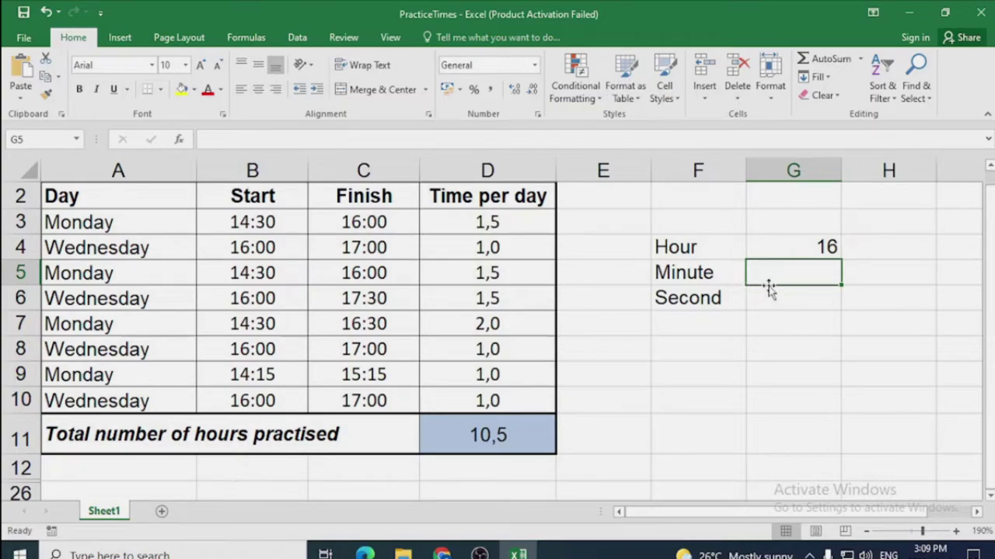
- Extract the minutes of the C3 finish time into G5 with the MINUTE function
text(=m)
key(BackSpace)
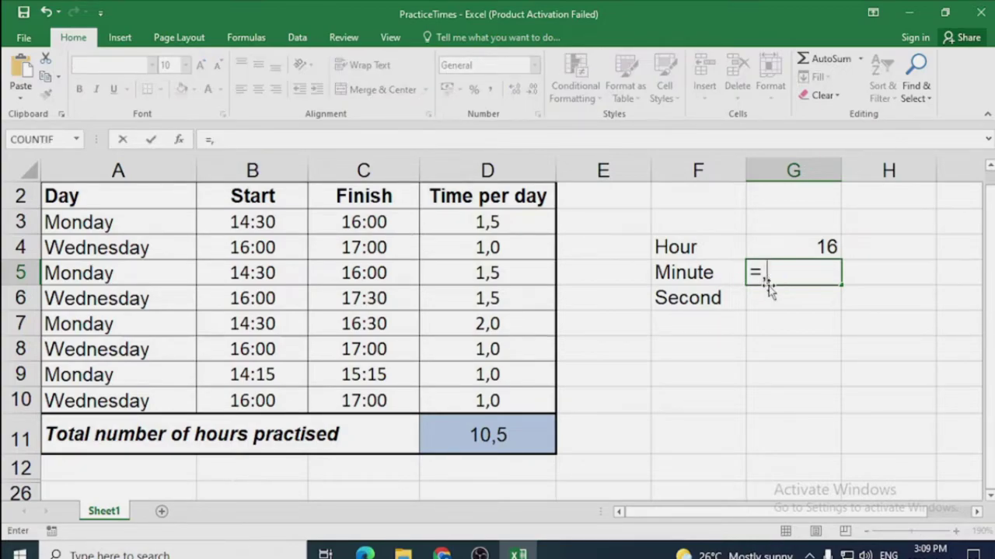
text(minut)
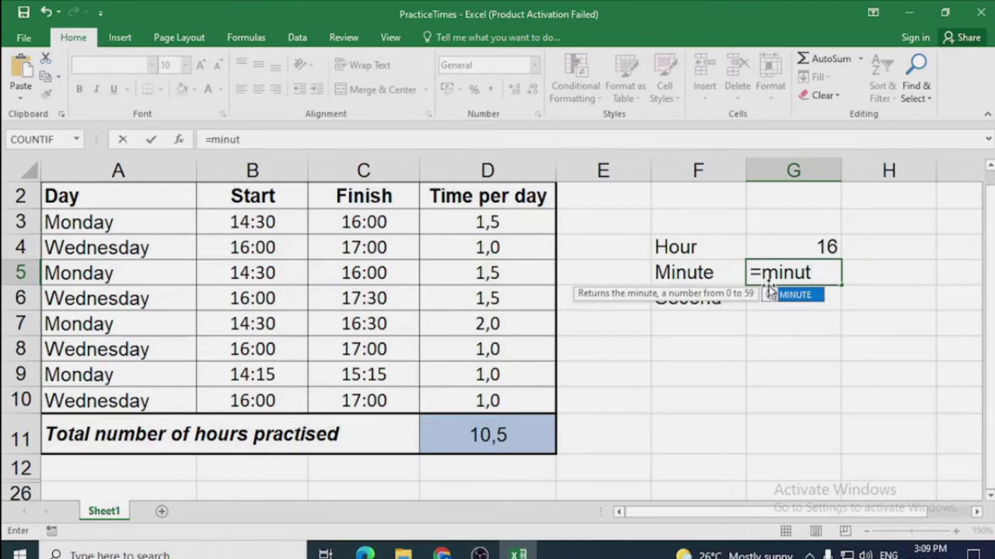
text(e()
click(373, 223)
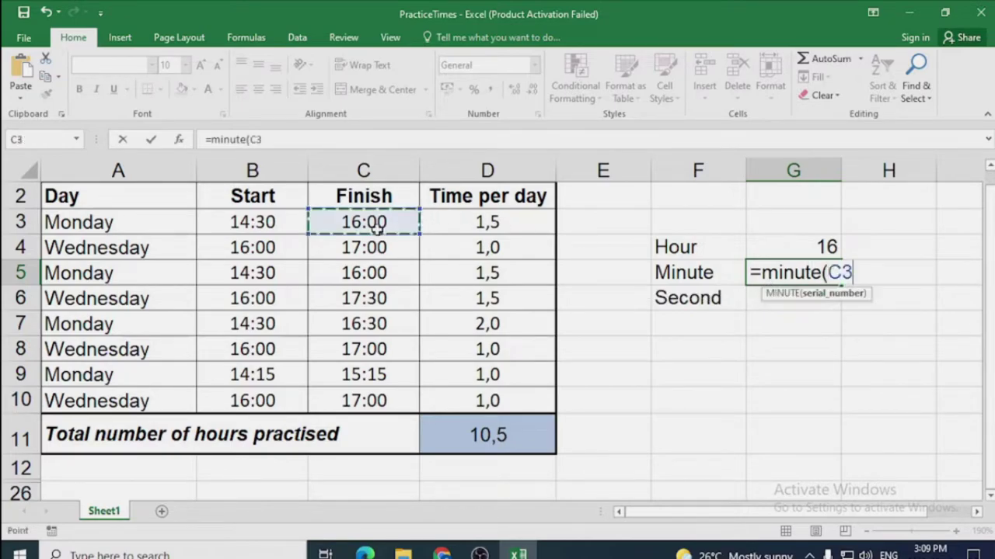
key(Return)
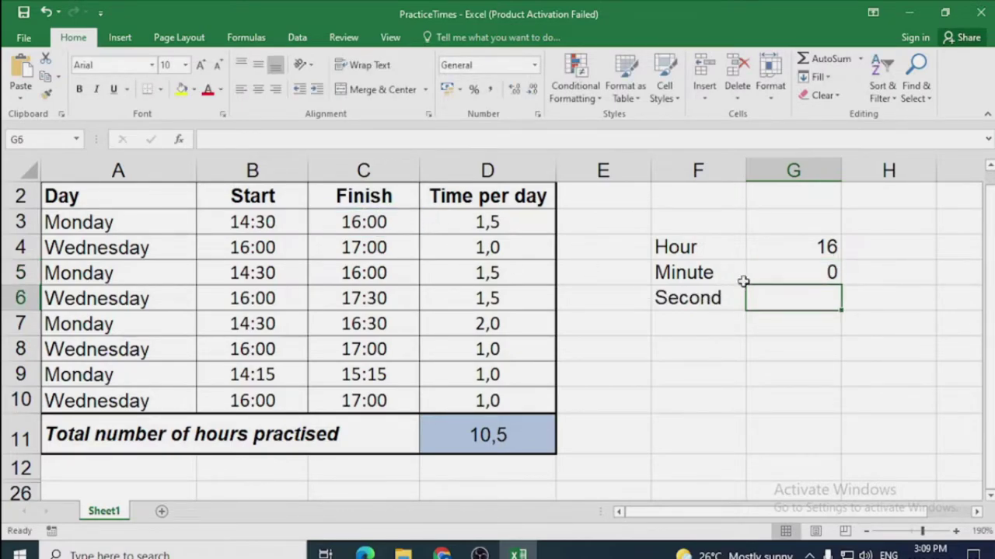
- Extract the seconds of the C3 finish time into G6 with the SECOND function
text(=)
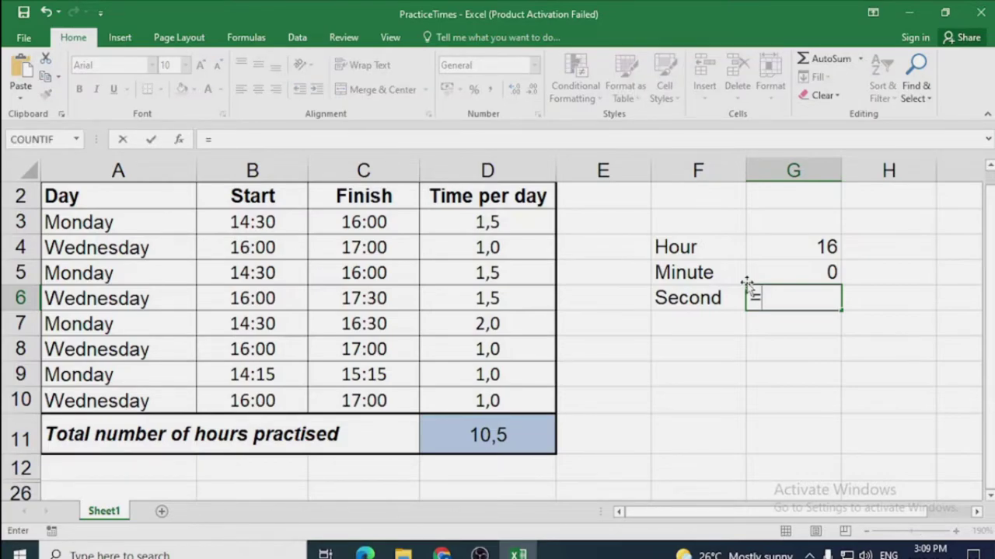
text(second()
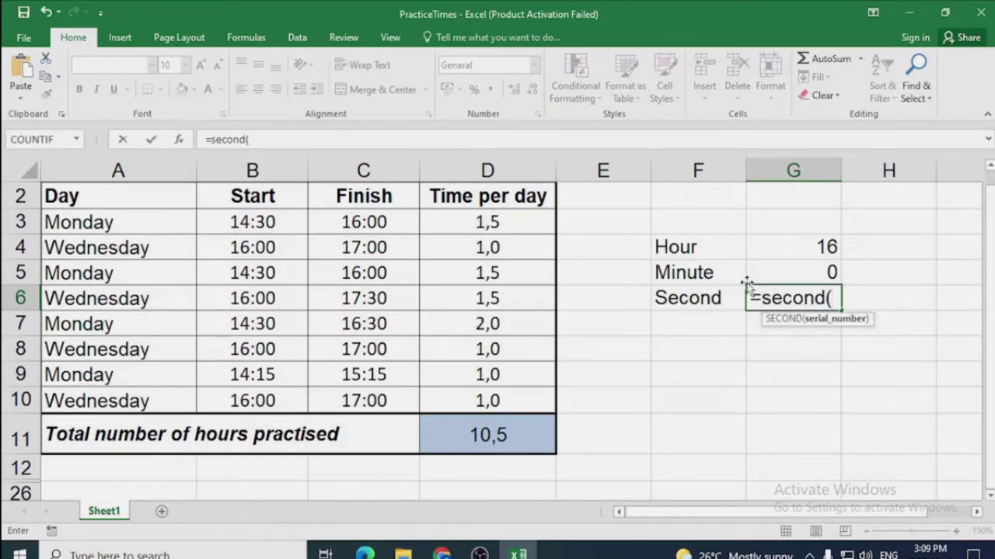
click(364, 232)
key(Return)
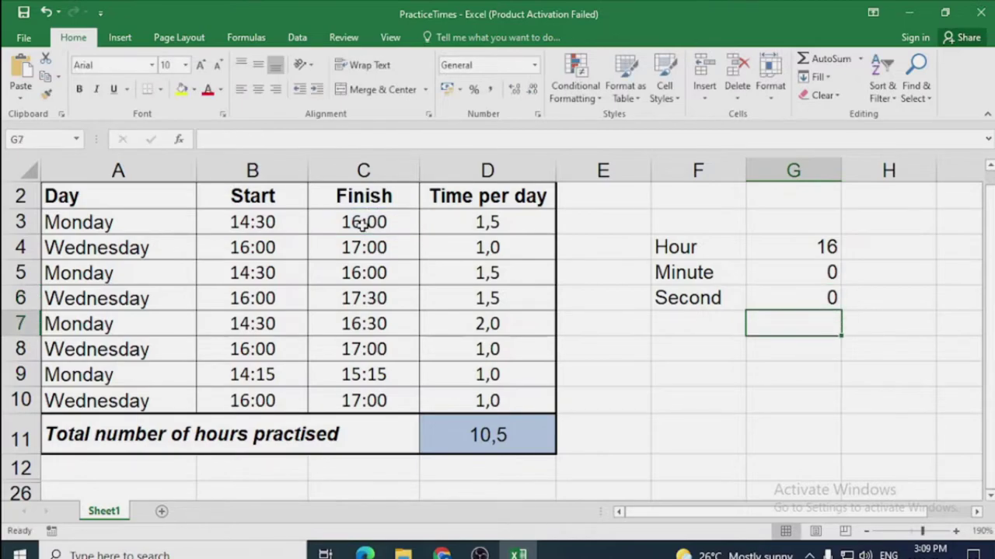
- Set the finish time in C3 to 16:05:23 and widen column C slightly
click(366, 226)
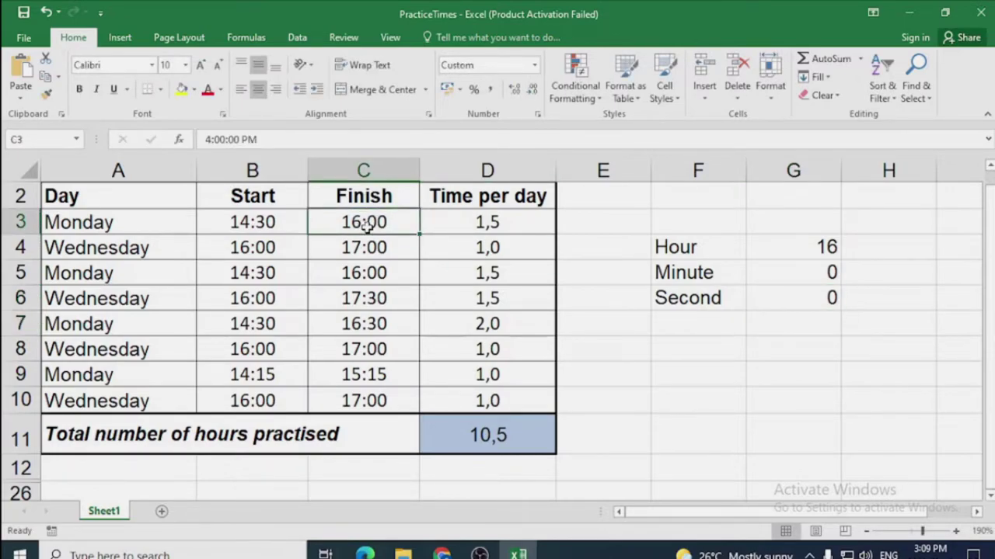
text(16)
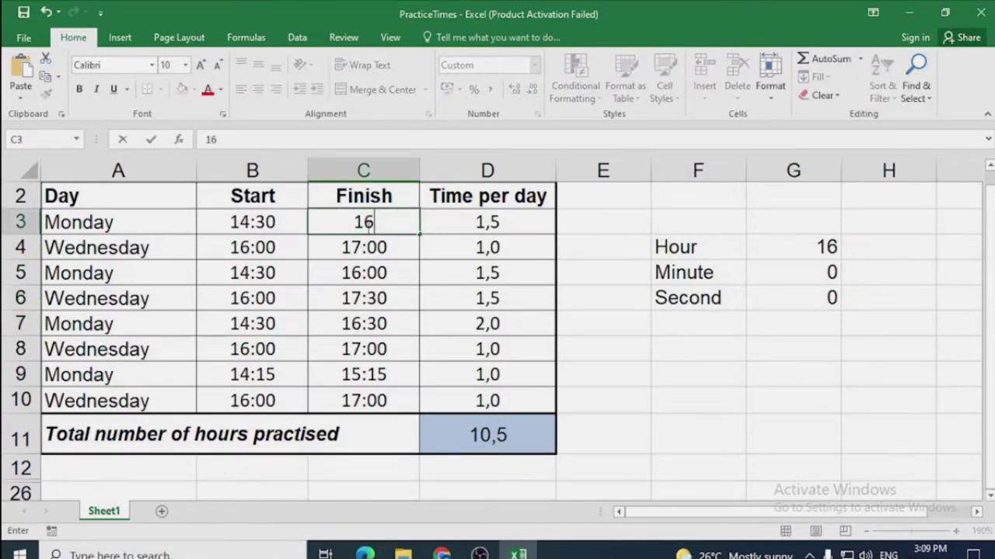
text(:05:23)
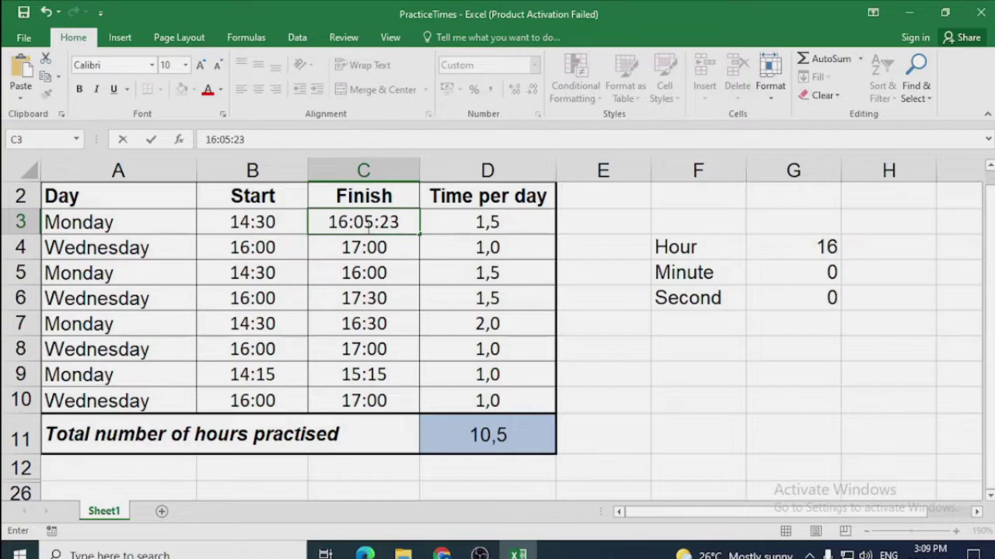
key(Return)
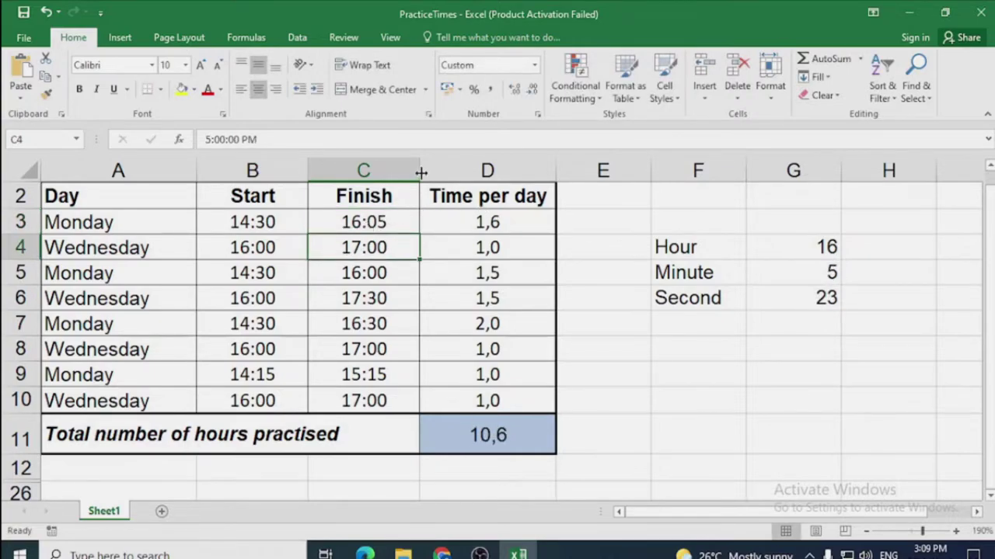
drag(419, 169, 423, 169)
- Check the full time stored in C3 and the hour and minute formulas in G4 and G5
click(389, 217)
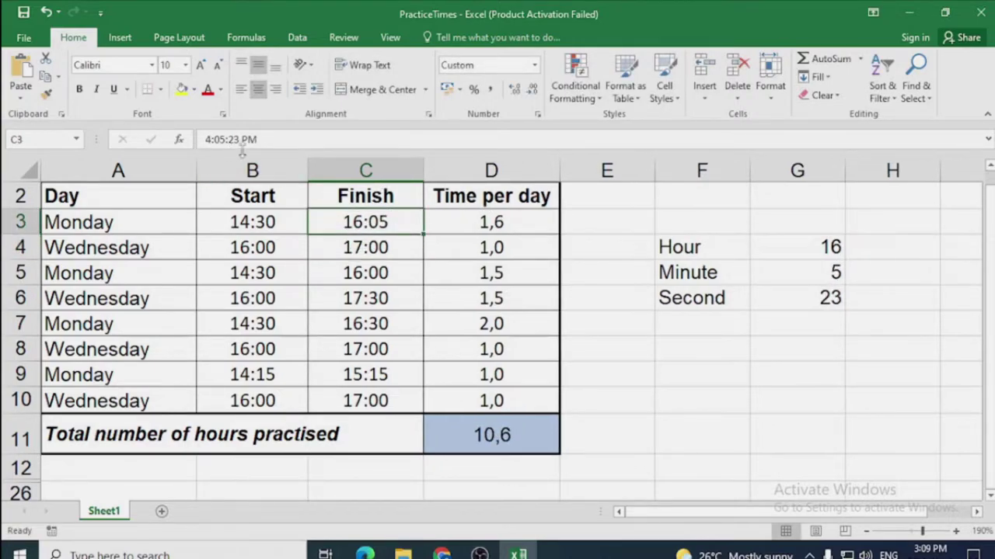
click(831, 246)
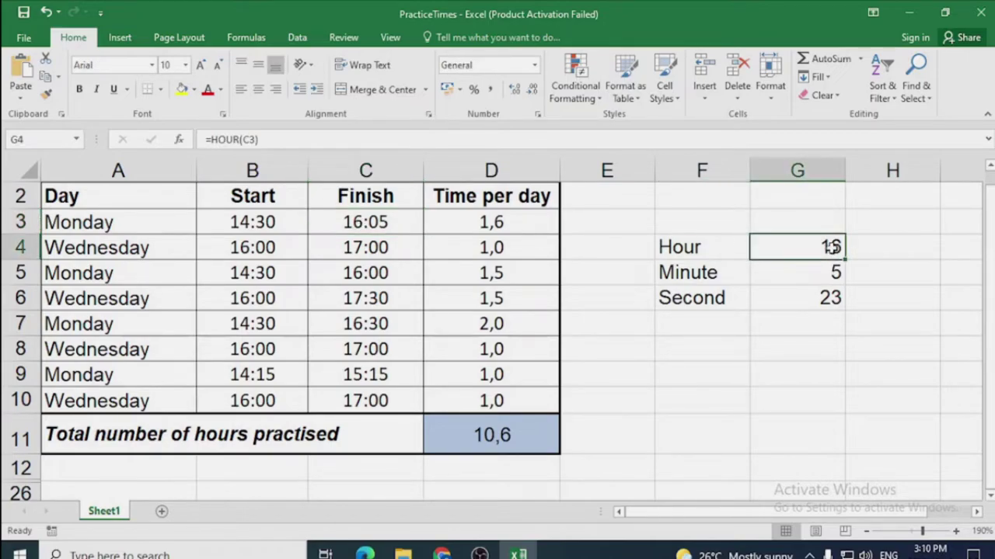
click(833, 272)
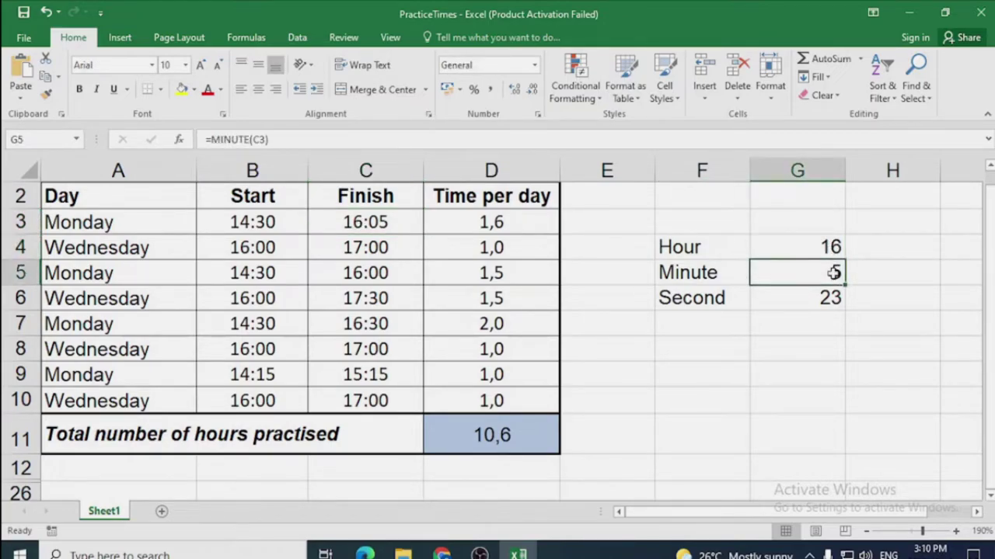
- Check the seconds formula in G6 and the Hour, Minute and Second labels in F4 to F6
click(831, 297)
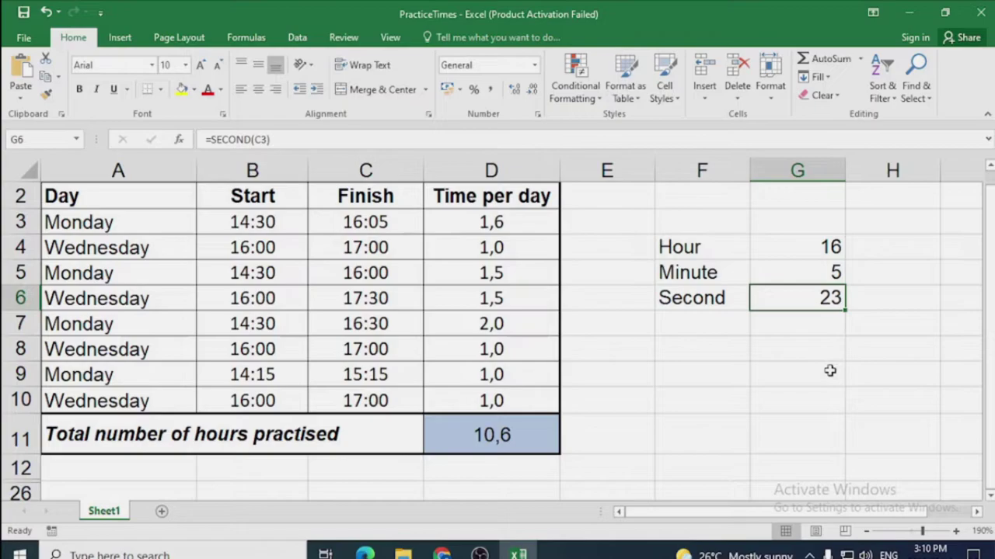
click(703, 247)
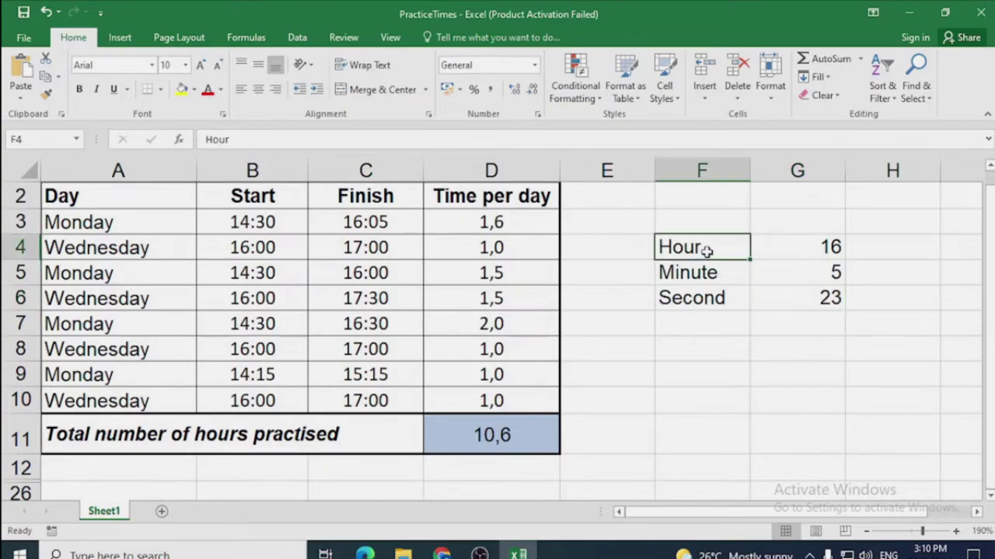
double_click(718, 247)
click(732, 272)
click(732, 299)
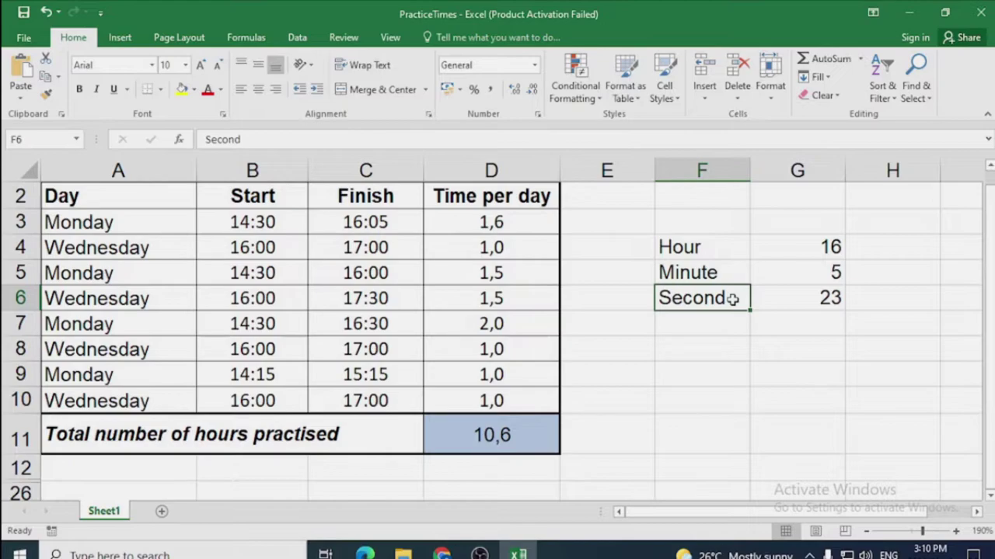
- Add a new blank sheet and close the PracticeTimes workbook without saving the changes
click(162, 515)
click(981, 13)
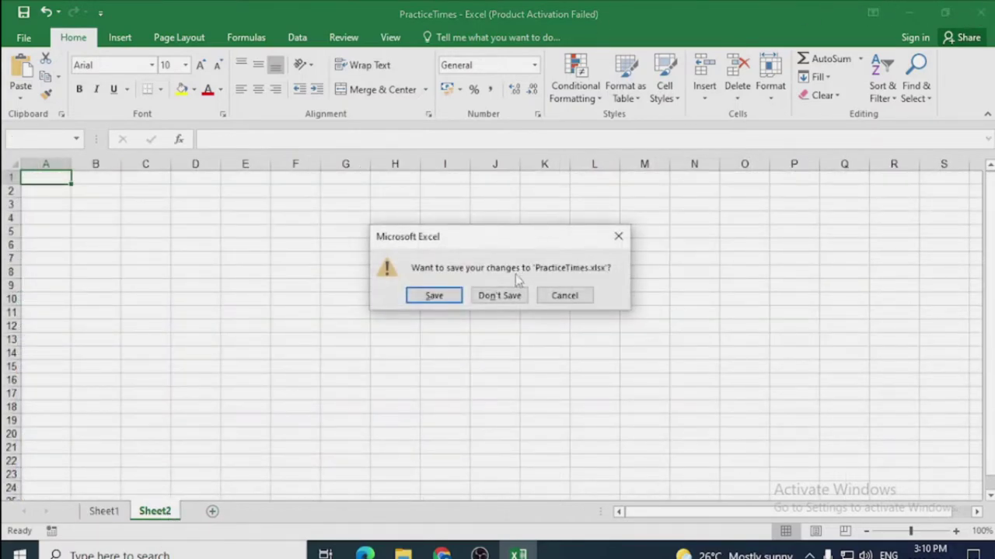
click(499, 295)
- Open the Woof workbook from the 4_2 DATA eng folder for editing, dismissing the Office activation wizard
click(210, 66)
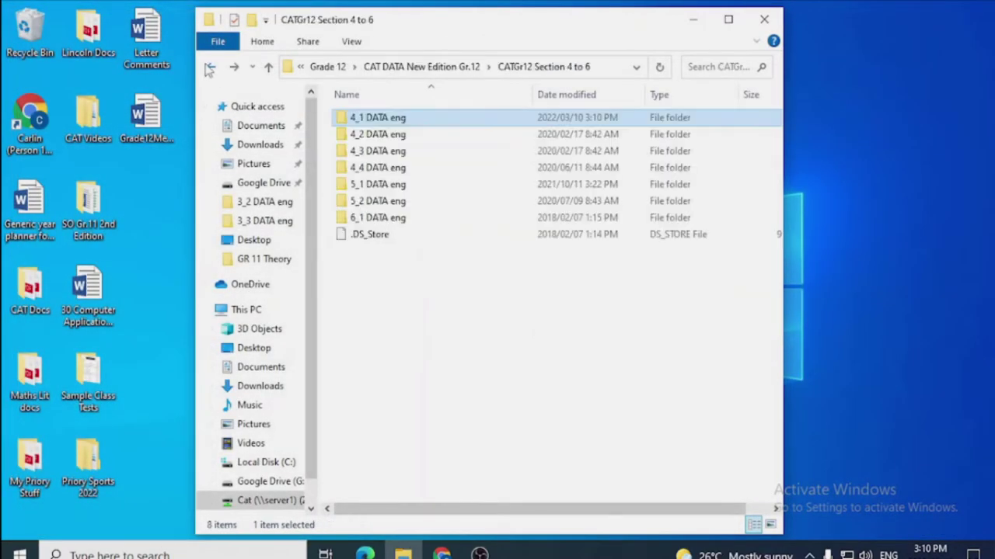
double_click(376, 134)
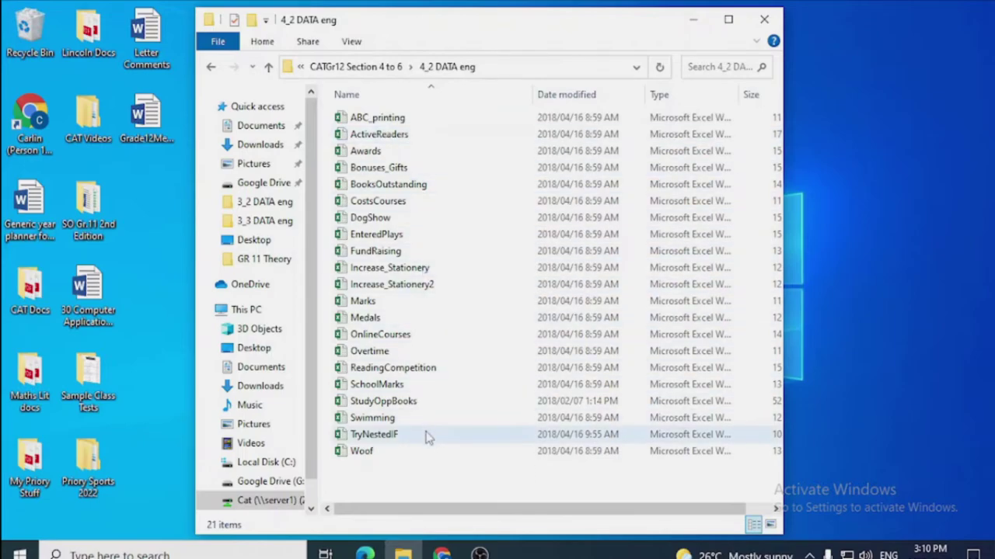
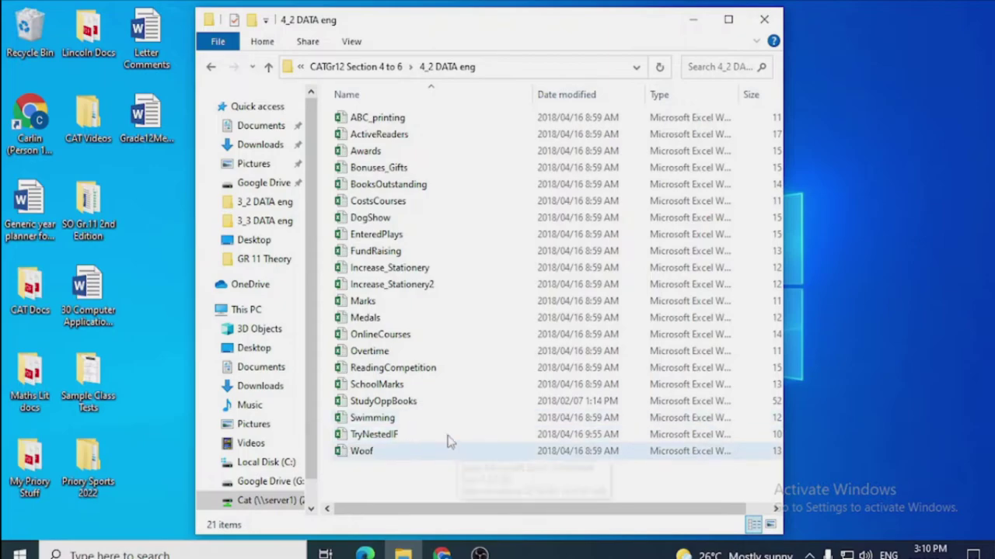
double_click(371, 454)
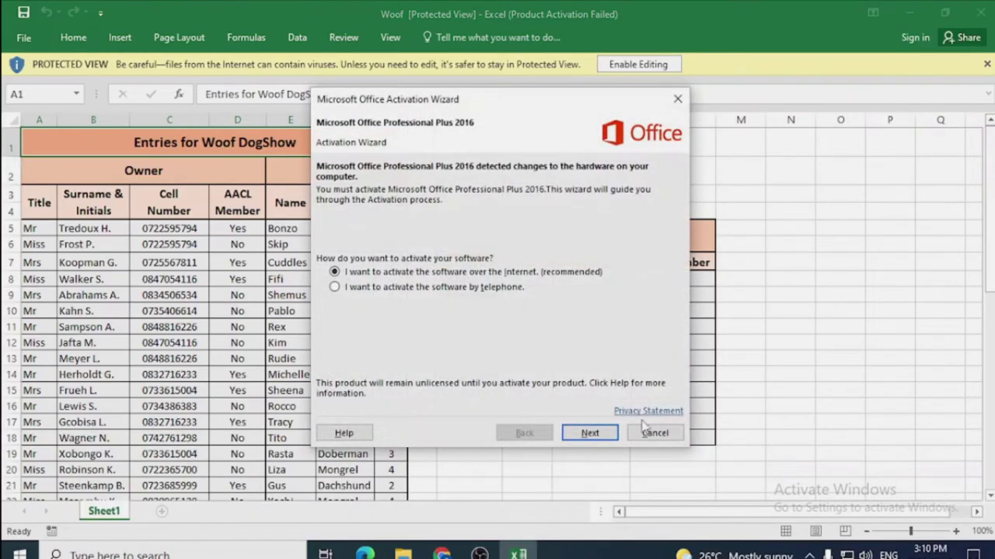
click(648, 430)
click(649, 65)
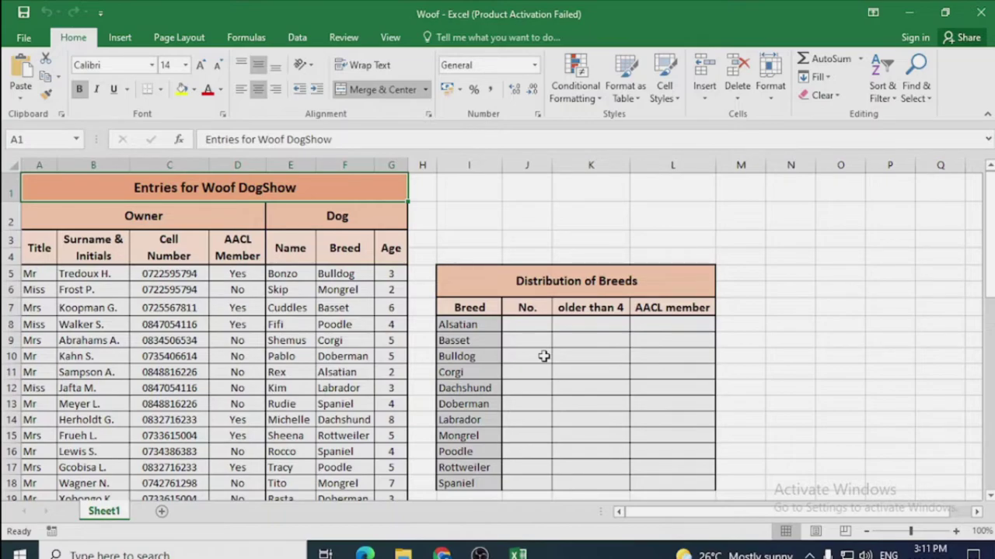
- Examine the No. column and Alsatian row of the Distribution of Breeds table against the dog breeds in column F
click(534, 164)
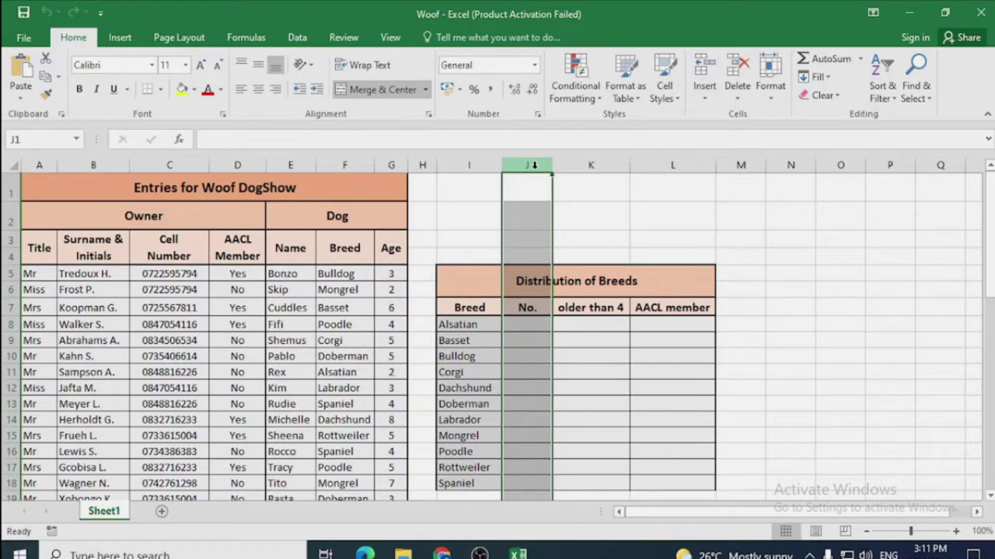
click(525, 325)
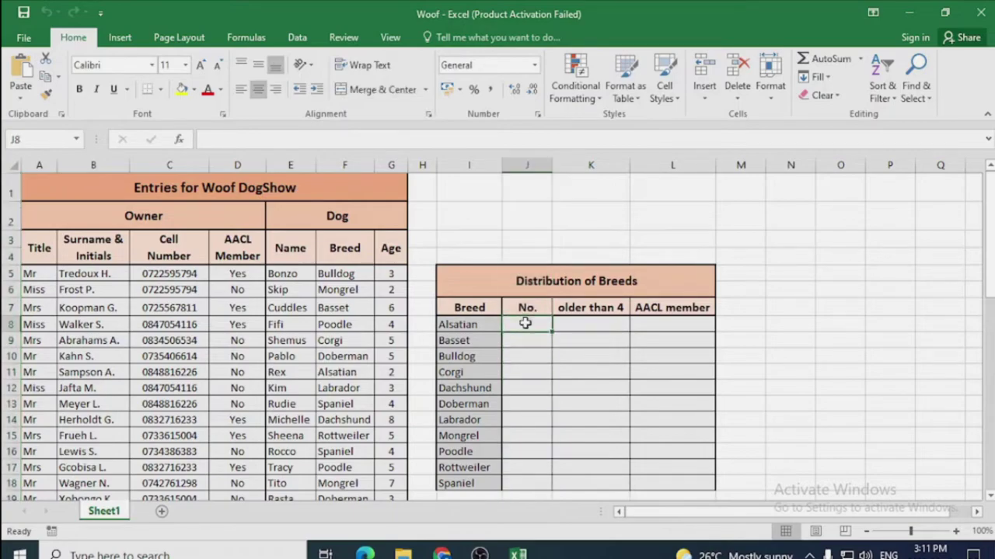
click(471, 325)
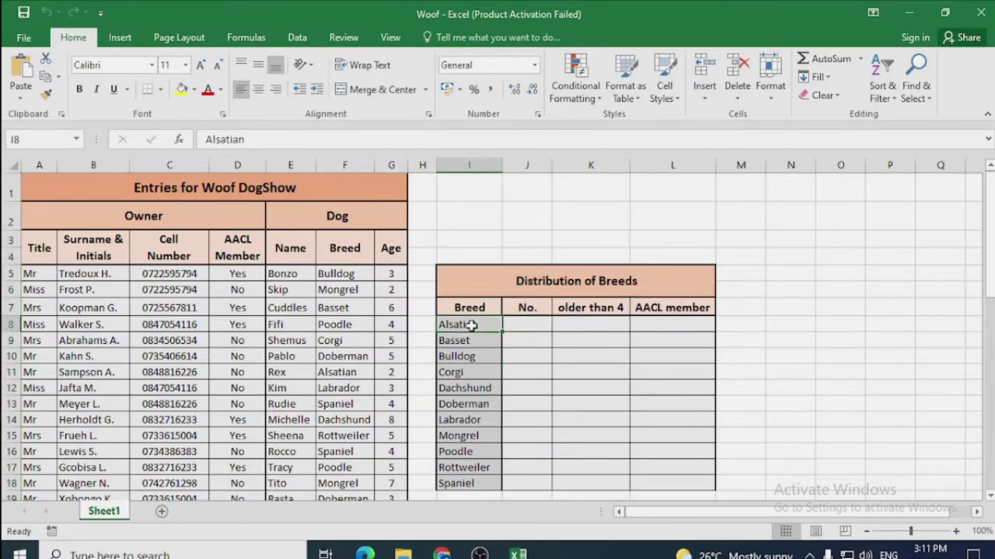
drag(339, 274, 342, 474)
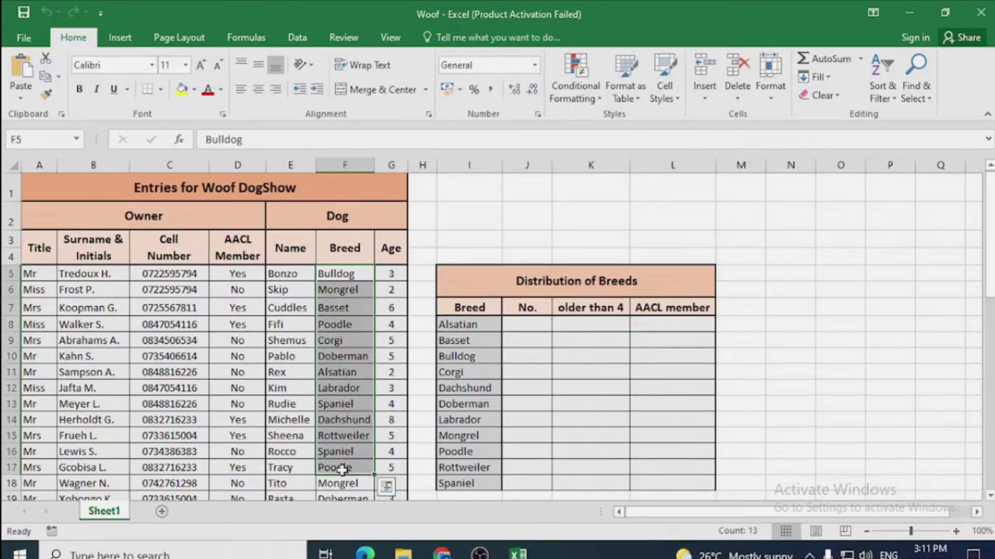
click(342, 357)
- Start a COUNTIF function in J8 for the number of Alsatians, with F5:F36 as its range
click(547, 322)
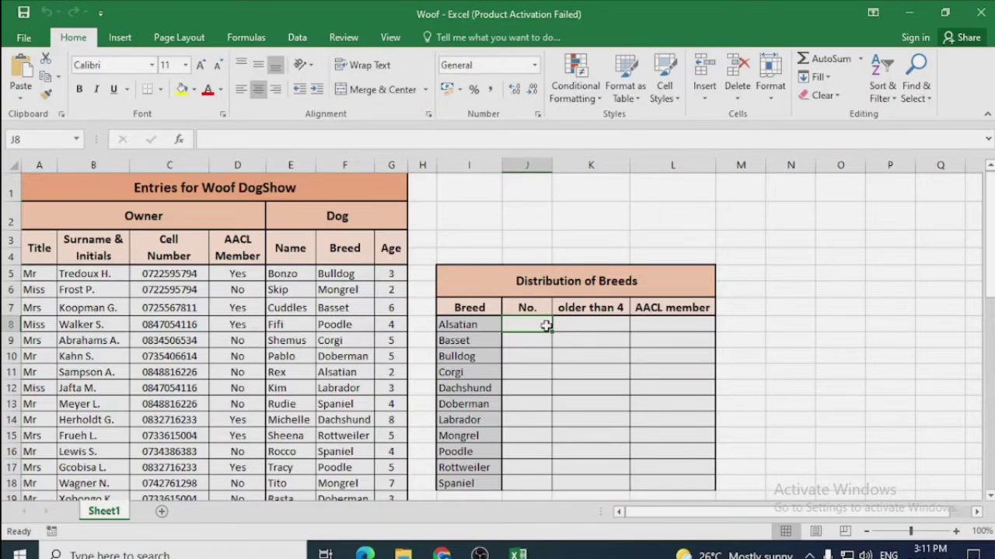
click(248, 37)
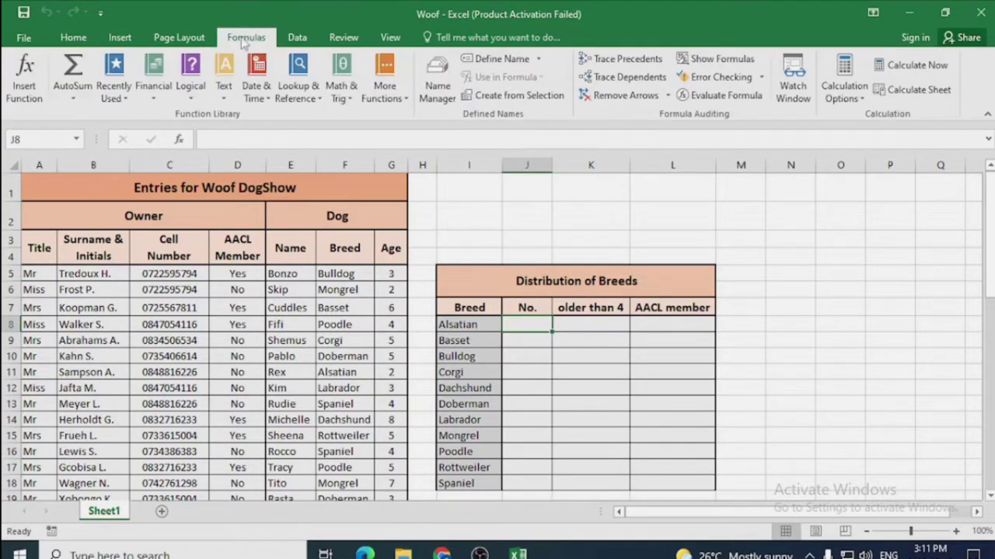
click(24, 93)
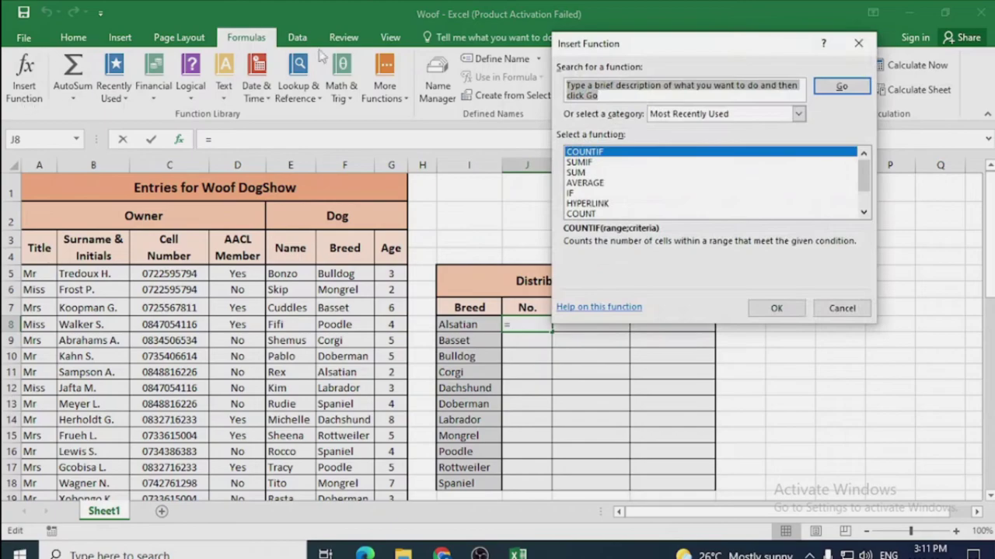
double_click(592, 153)
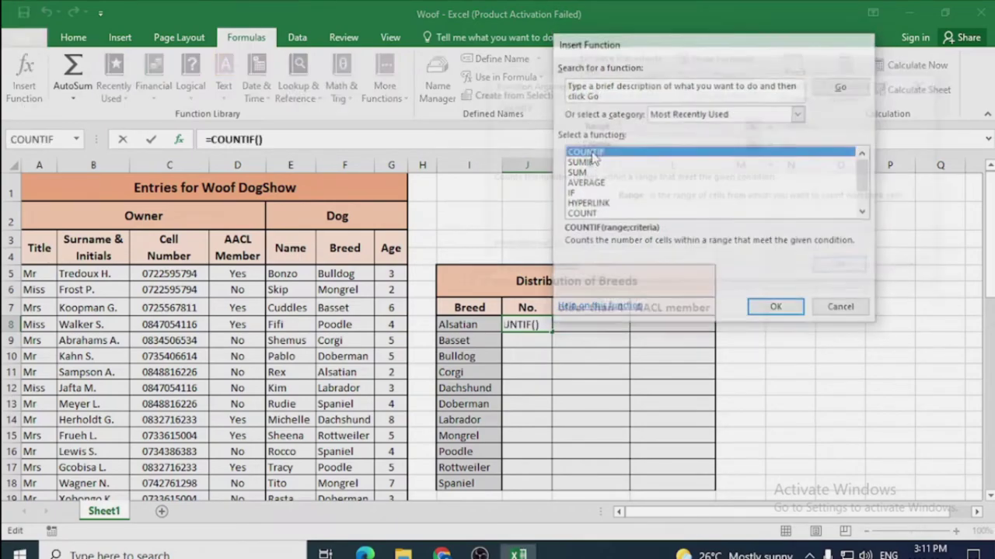
drag(628, 89, 596, 69)
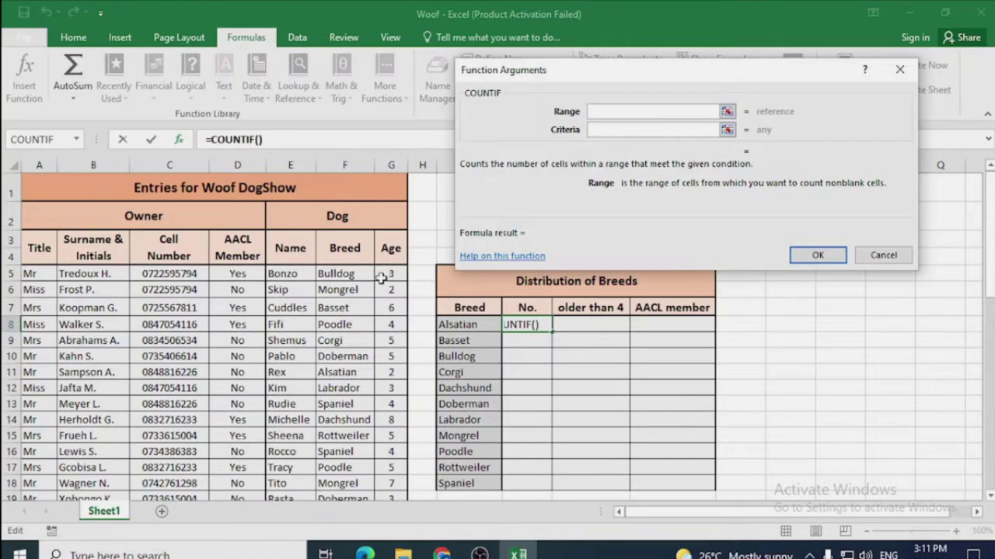
drag(339, 273, 346, 509)
- Set the COUNTIF criteria in J8 to "Alsatian" and fill the finished formula down to J18
click(661, 131)
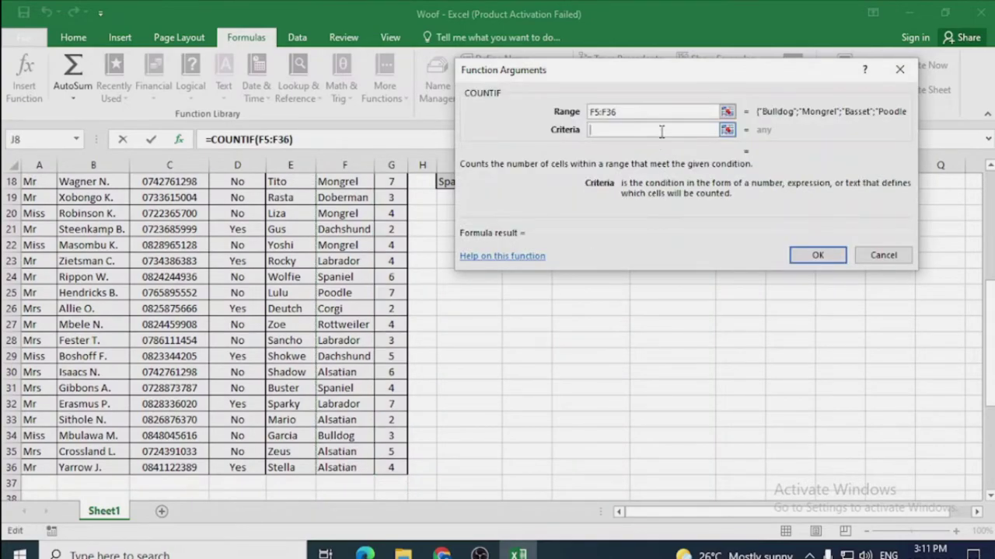
text(Als)
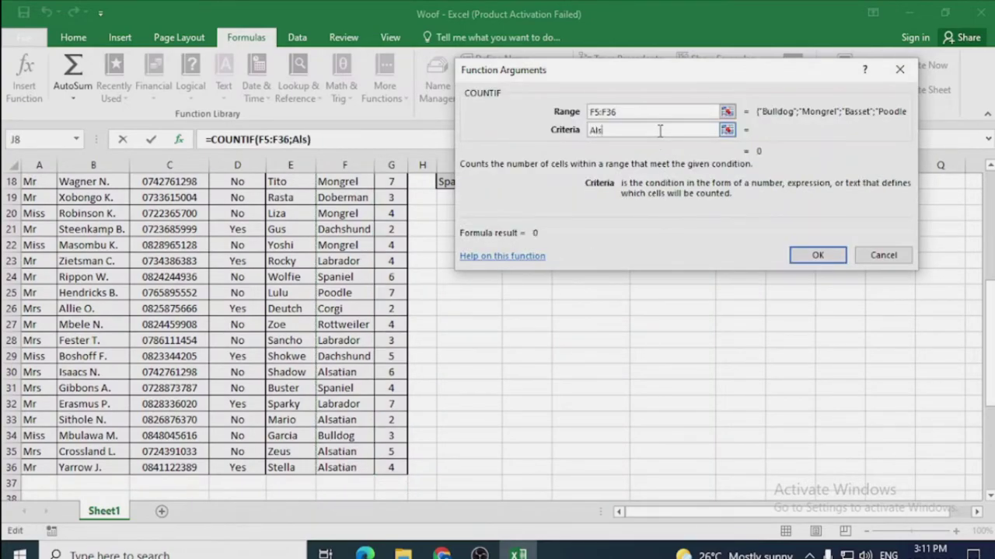
text(ation)
key(BackSpace)
key(BackSpace)
text(an)
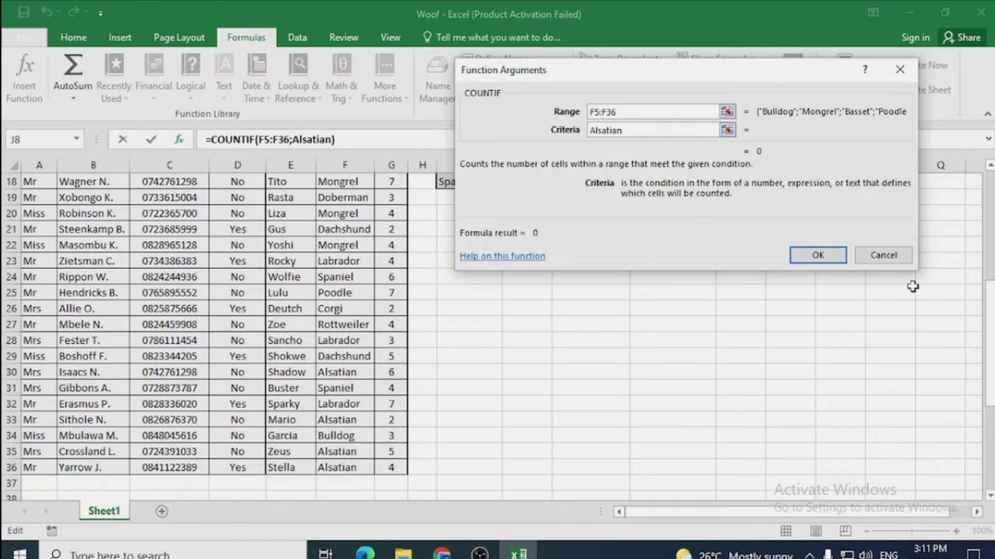
click(690, 111)
click(808, 250)
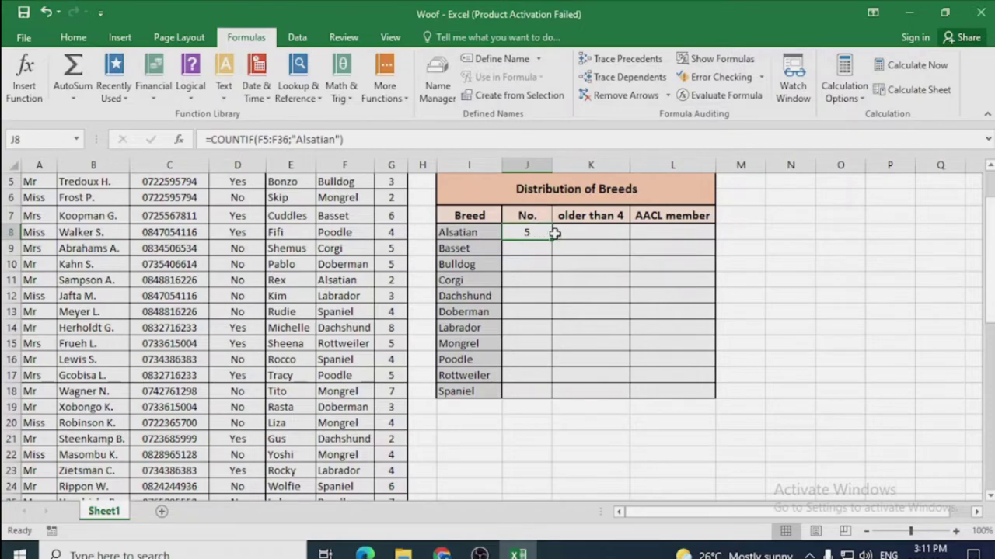
drag(552, 239, 545, 397)
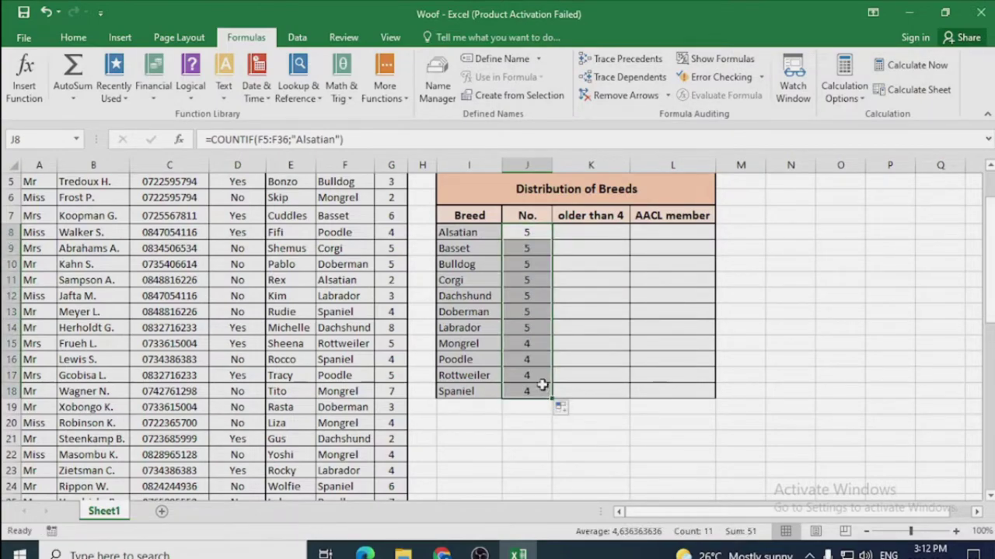
scroll(602, 379, up, 1)
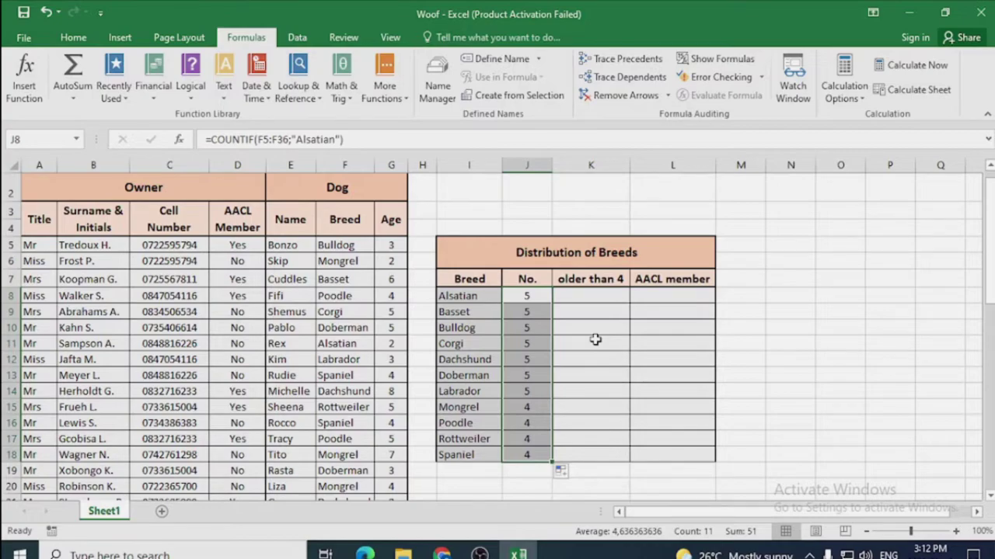
- Start a COUNTIF function in K8 under "older than 4", with the ages in G5:G36 as its range
click(592, 296)
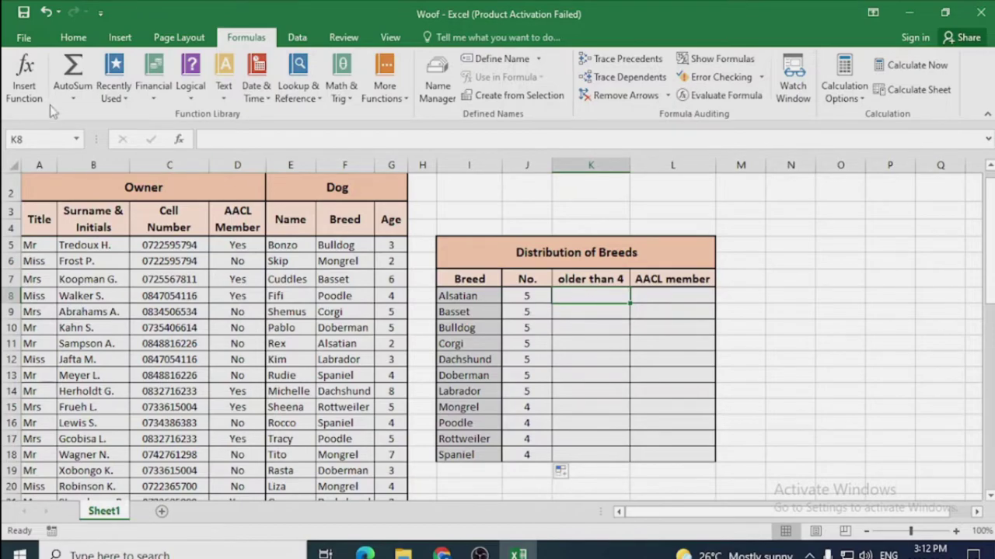
click(24, 78)
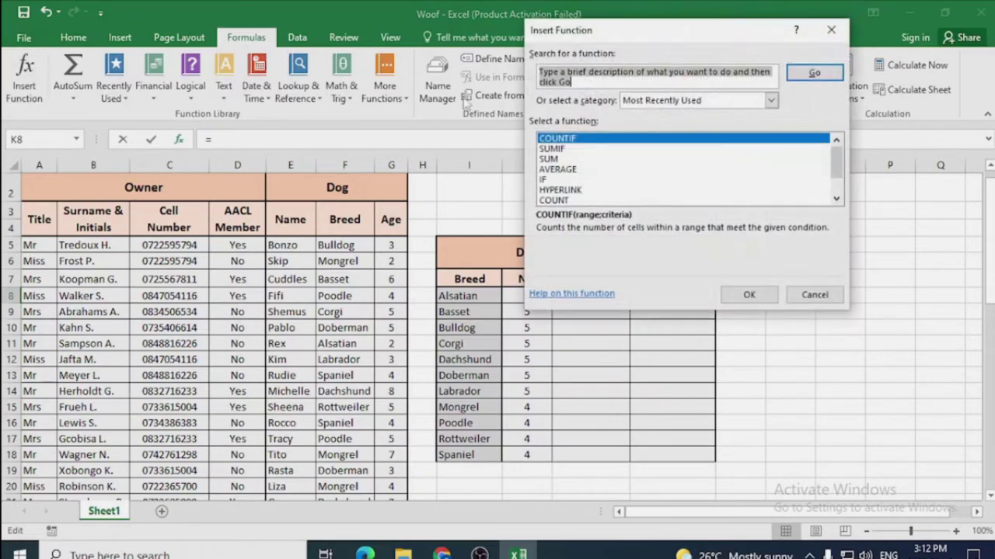
double_click(555, 139)
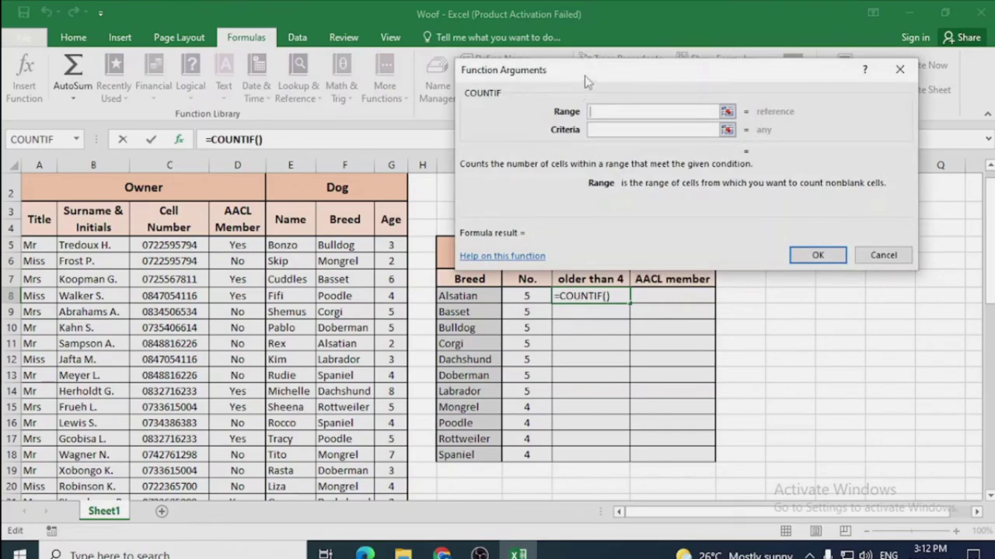
drag(584, 76, 588, 72)
drag(389, 244, 395, 439)
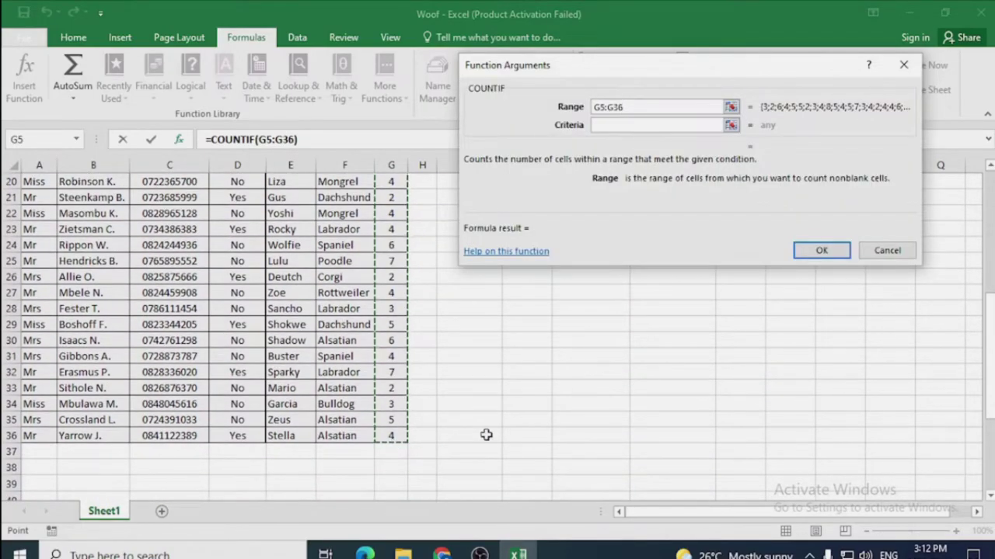
scroll(489, 435, up, 4)
scroll(519, 435, up, 3)
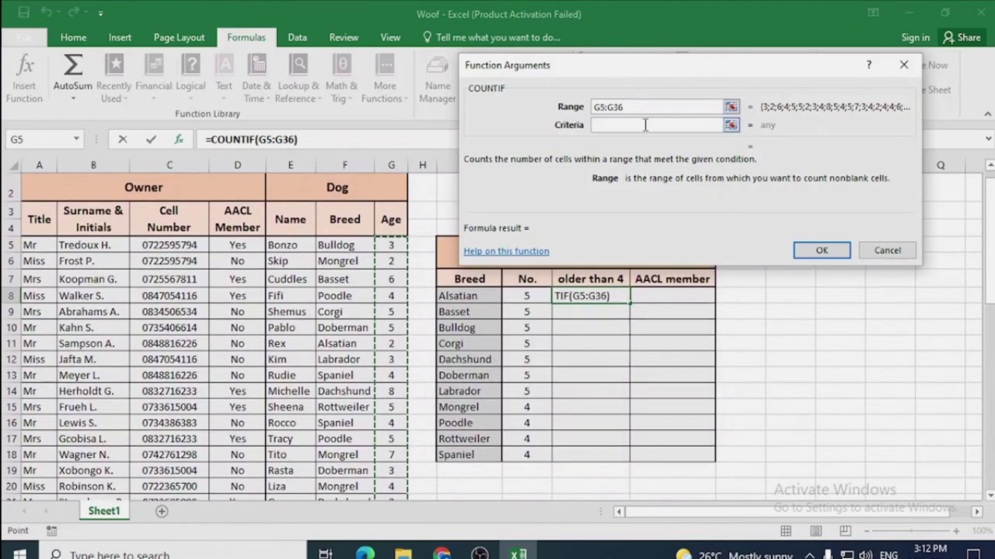
- Set the COUNTIF criteria in K8 to ">4" and fill the finished formula down to K18
click(645, 124)
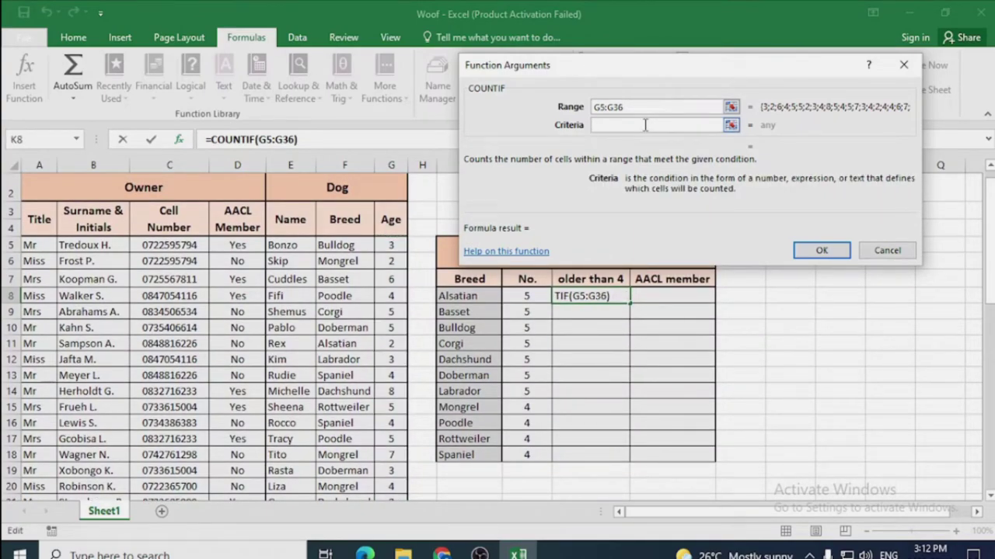
text(>4)
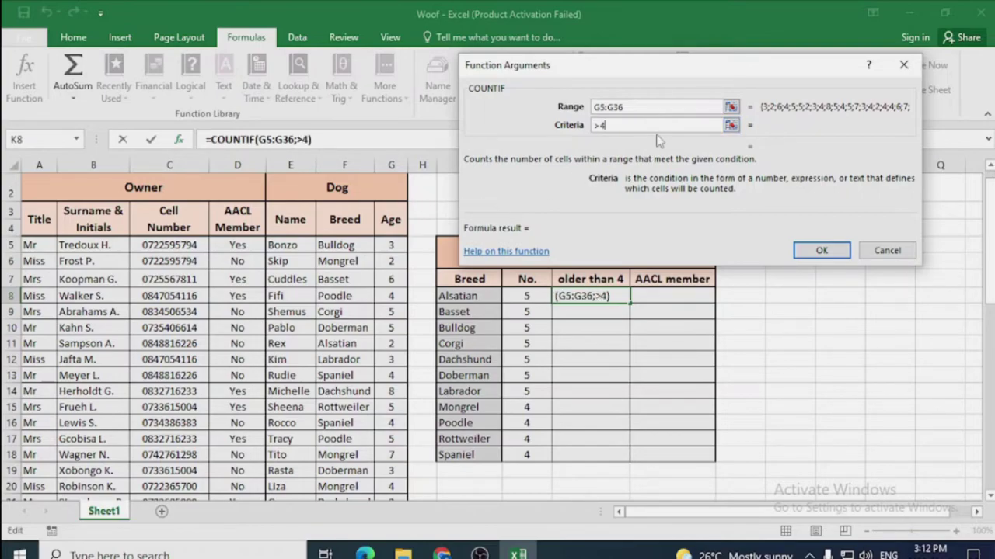
click(669, 108)
scroll(670, 109, down, 1)
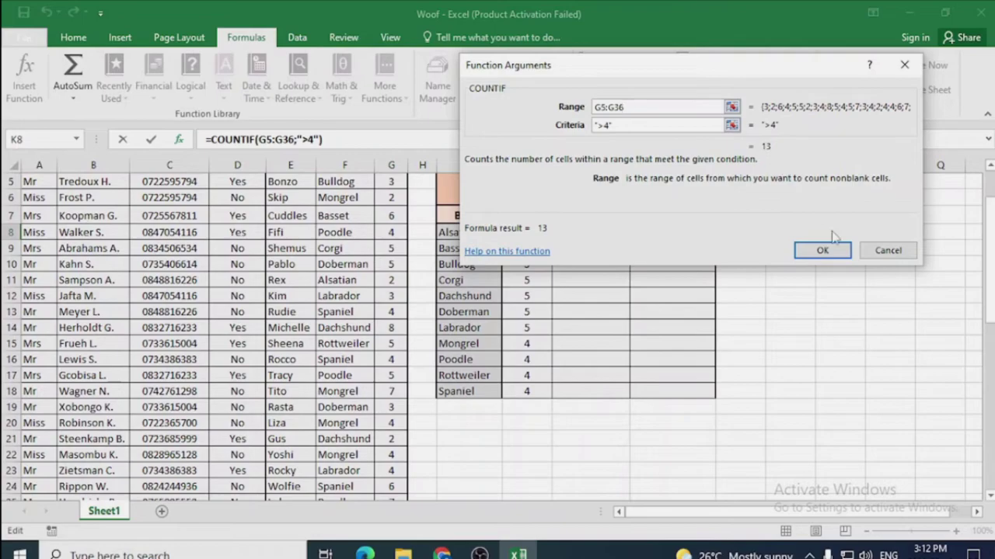
click(827, 249)
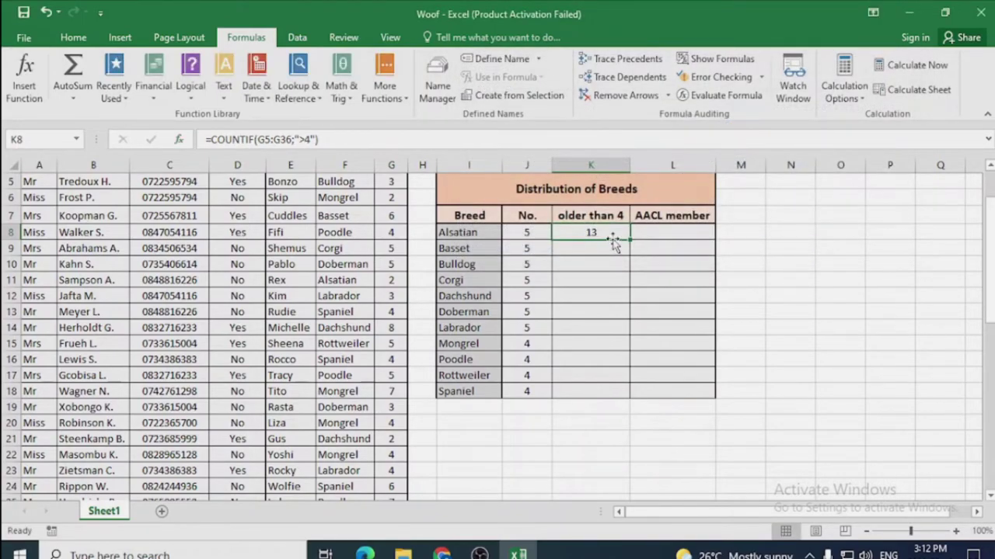
drag(628, 241, 628, 397)
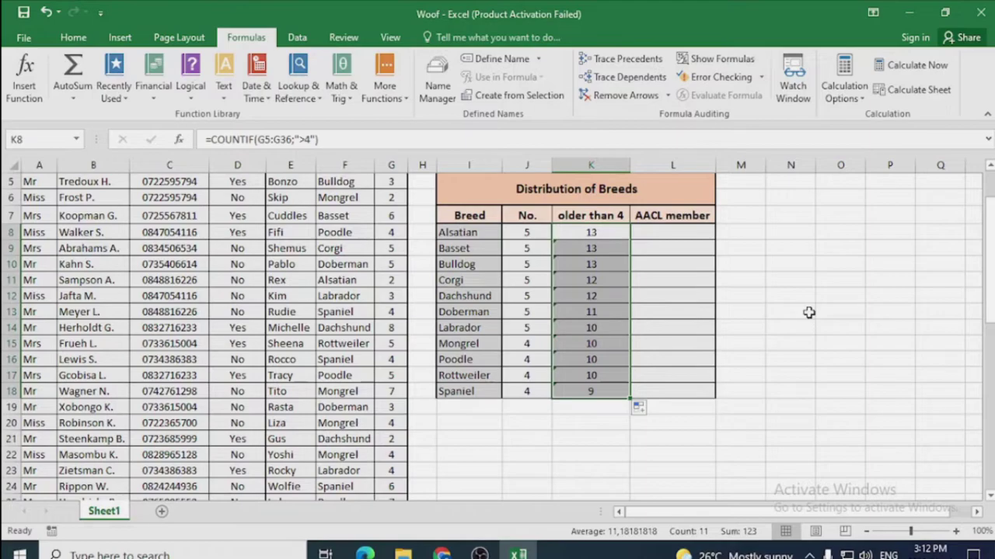
click(752, 311)
scroll(740, 321, up, 2)
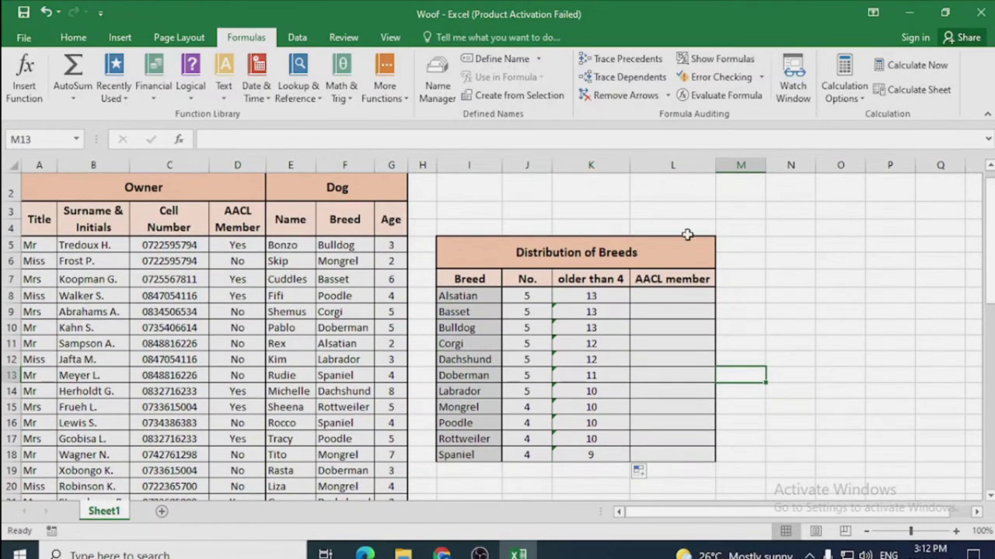
- Start a SUMIF function in N8 with the breeds in F5:F36 as its range and "Spaniel" as its criteria
click(772, 296)
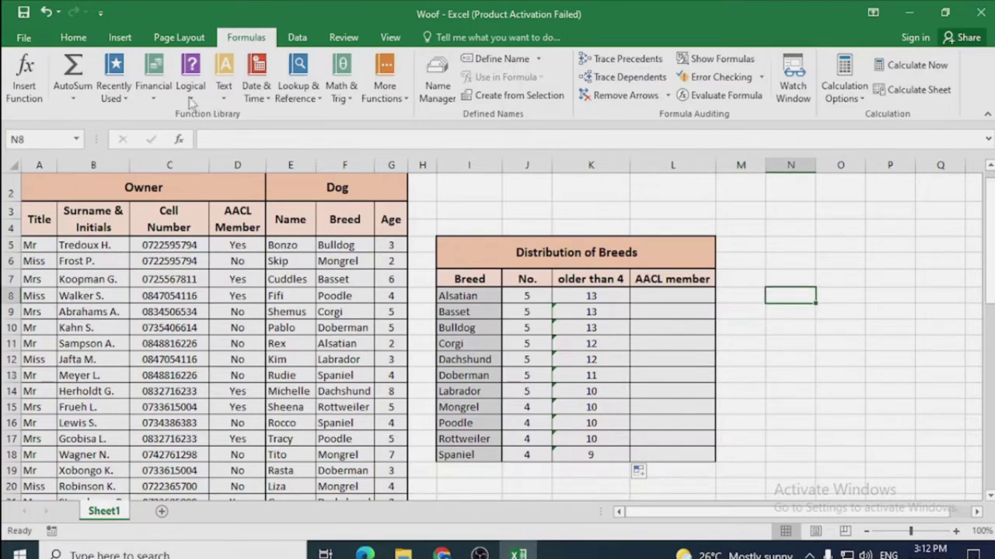
click(26, 85)
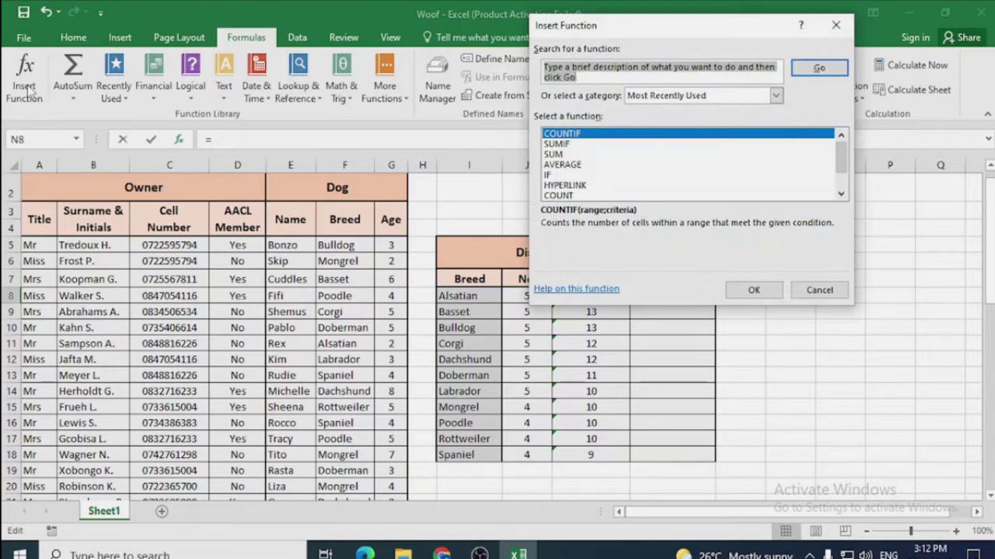
double_click(579, 146)
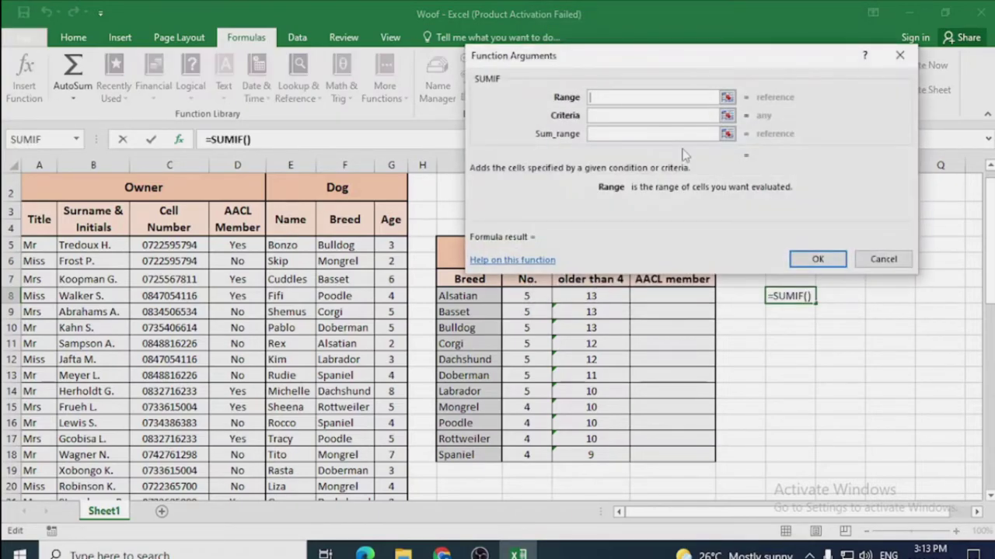
drag(334, 245, 334, 470)
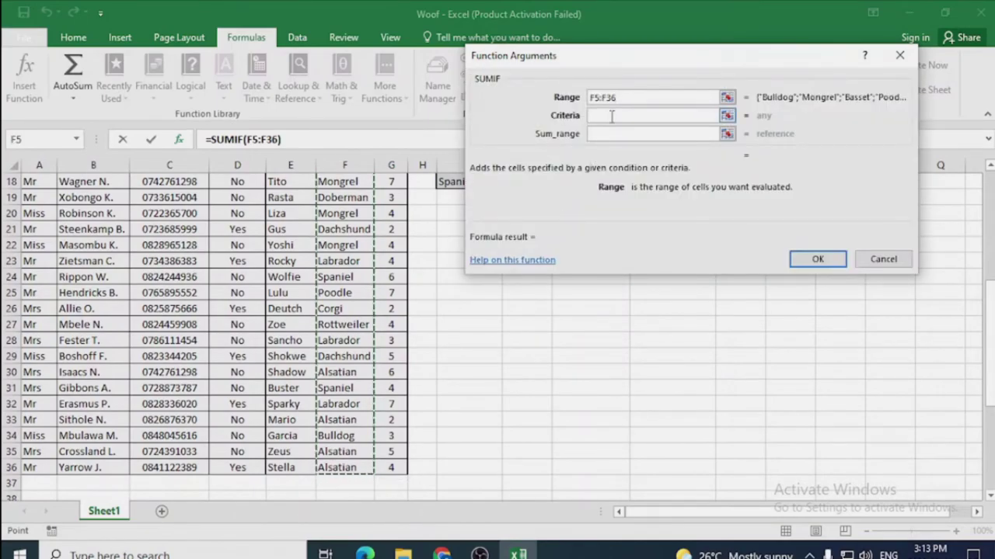
click(612, 115)
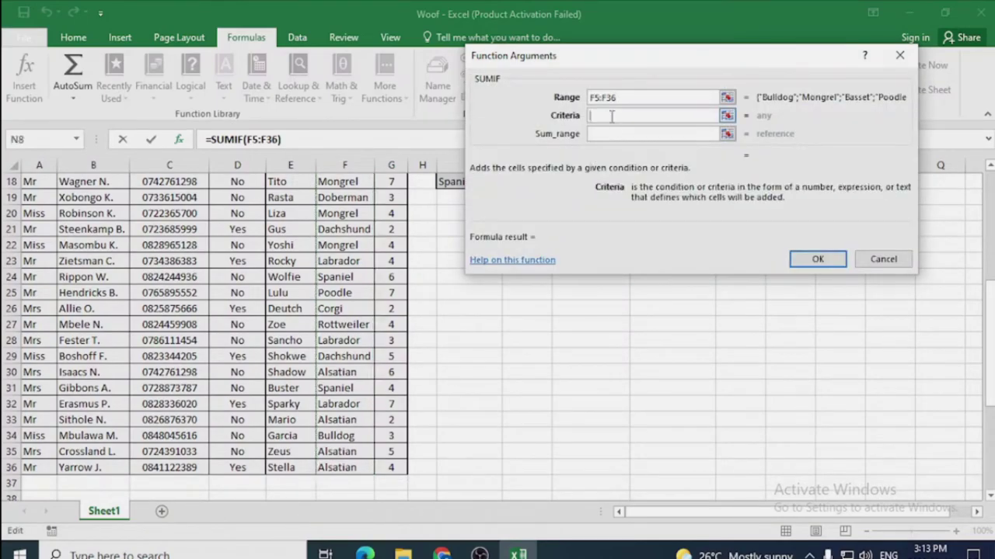
text(Spaniel)
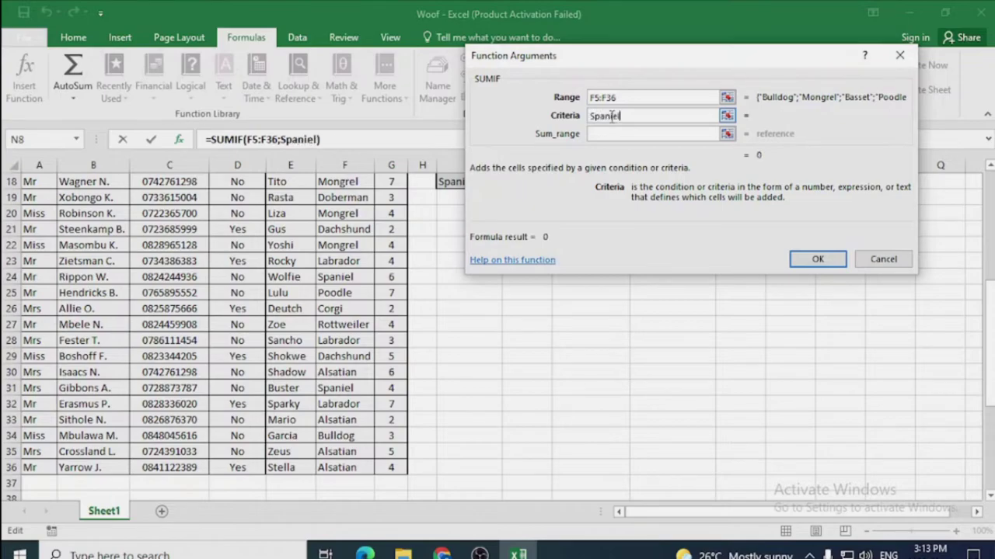
- Set the sum range of the SUMIF in N8 to the ages in G5:G36 and finish the formula
click(619, 133)
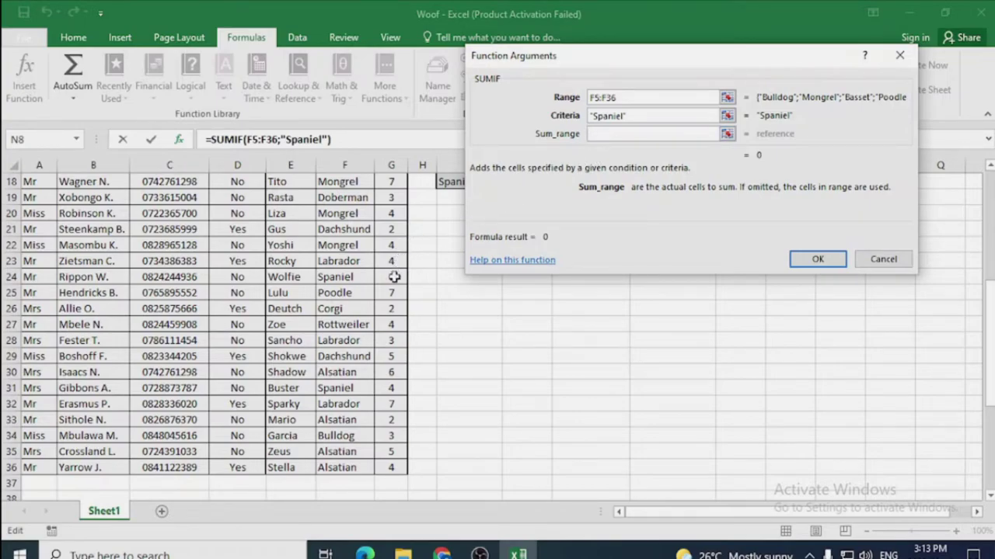
scroll(392, 282, up, 3)
scroll(394, 233, up, 3)
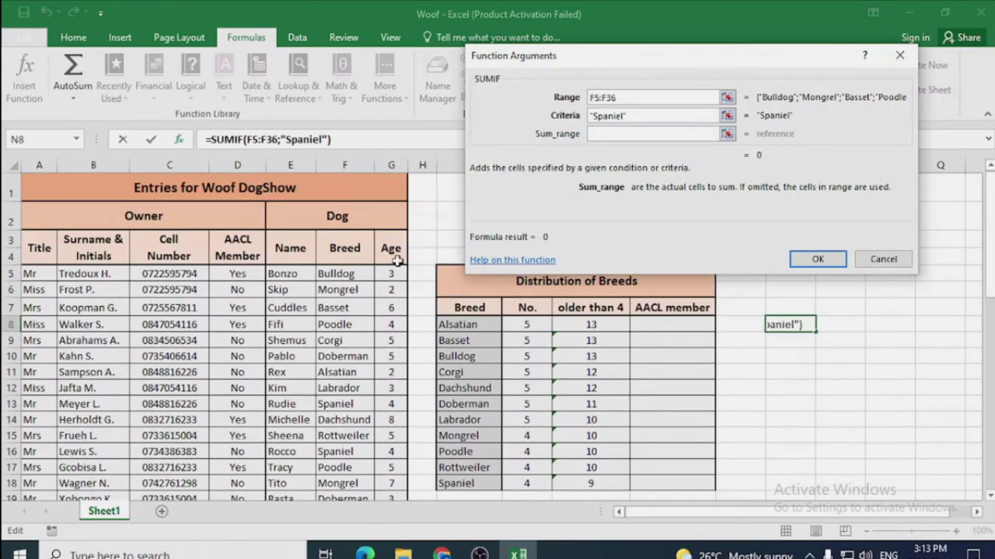
drag(391, 274, 393, 471)
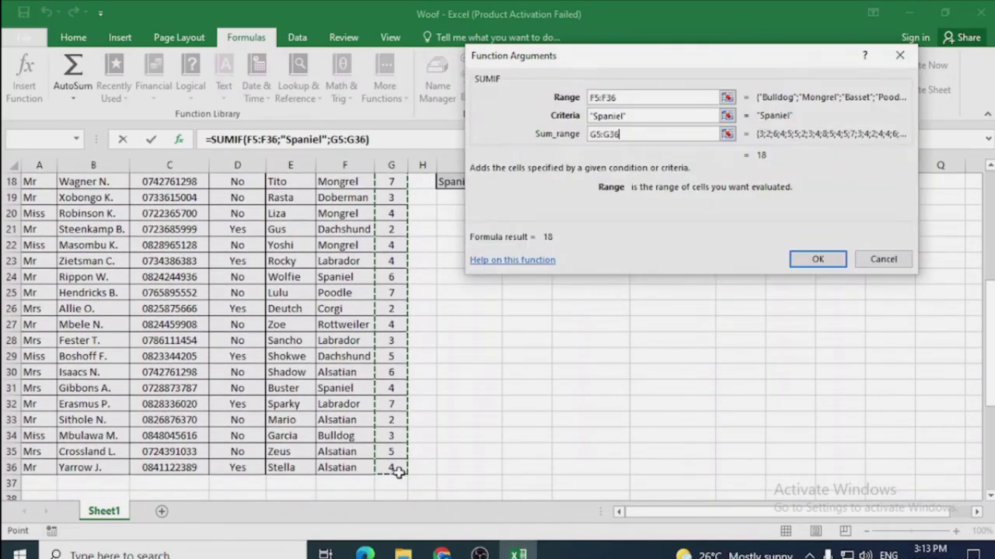
click(818, 258)
click(808, 247)
click(799, 185)
scroll(808, 244, up, 2)
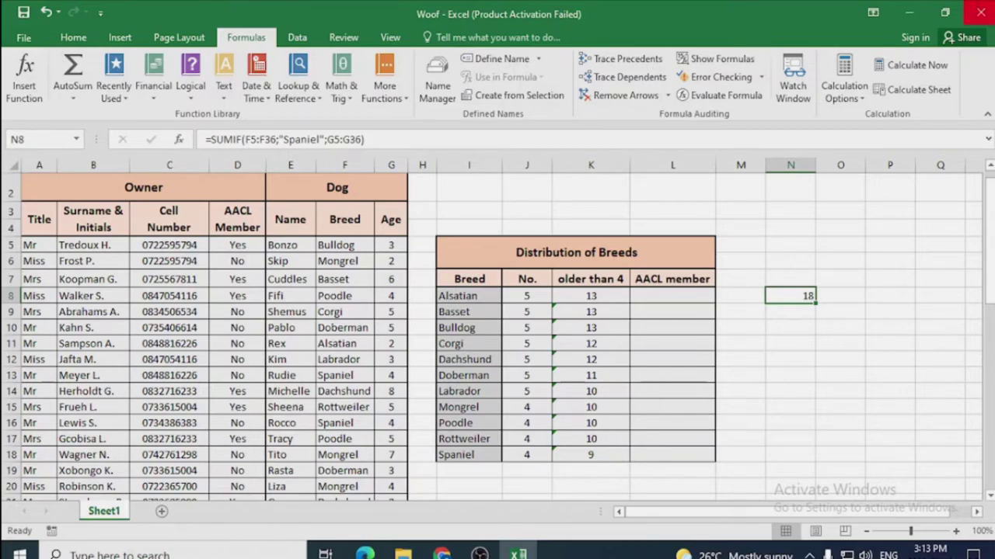
- Close the Woof workbook without saving and open TryNestedIF for editing, dismissing the activation wizard
click(980, 12)
click(502, 296)
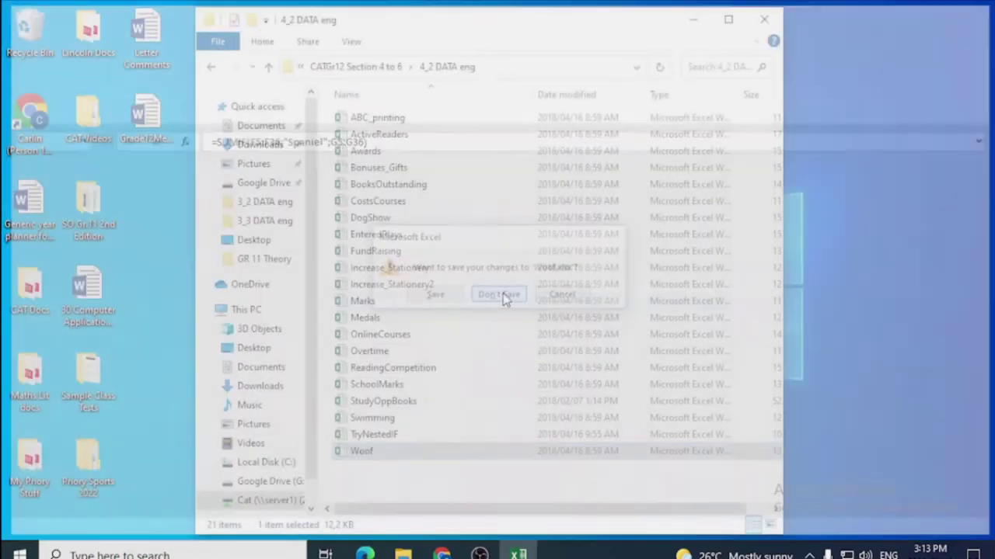
click(388, 437)
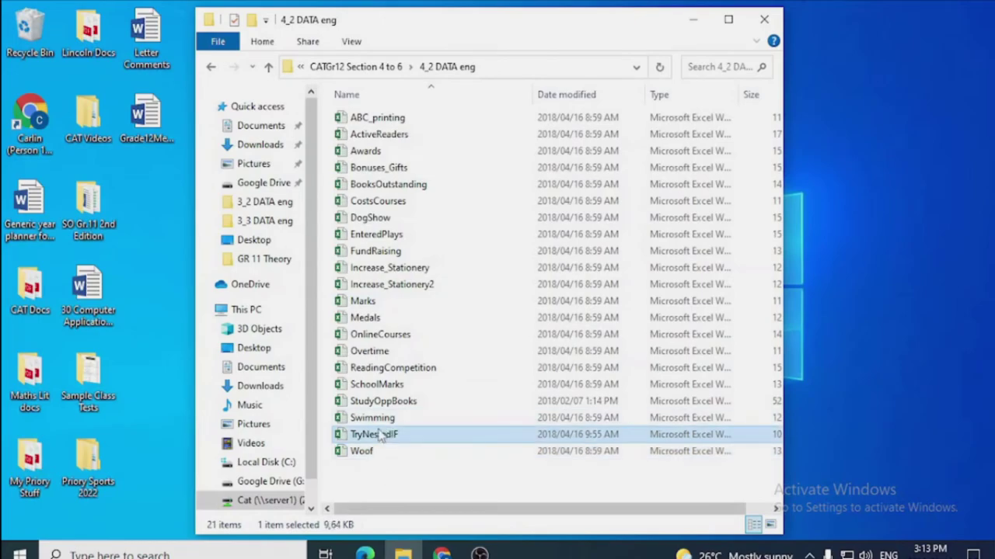
double_click(383, 437)
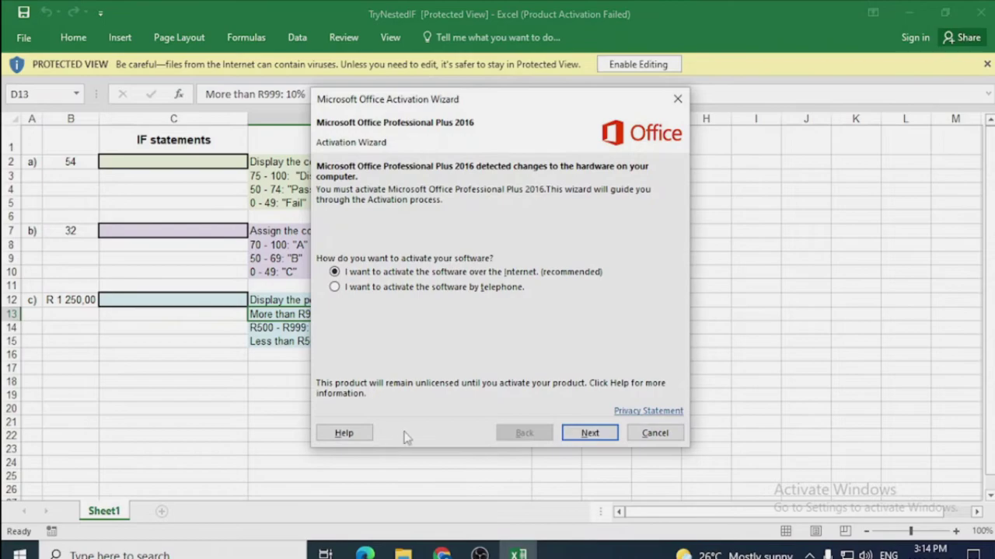
click(655, 433)
click(637, 64)
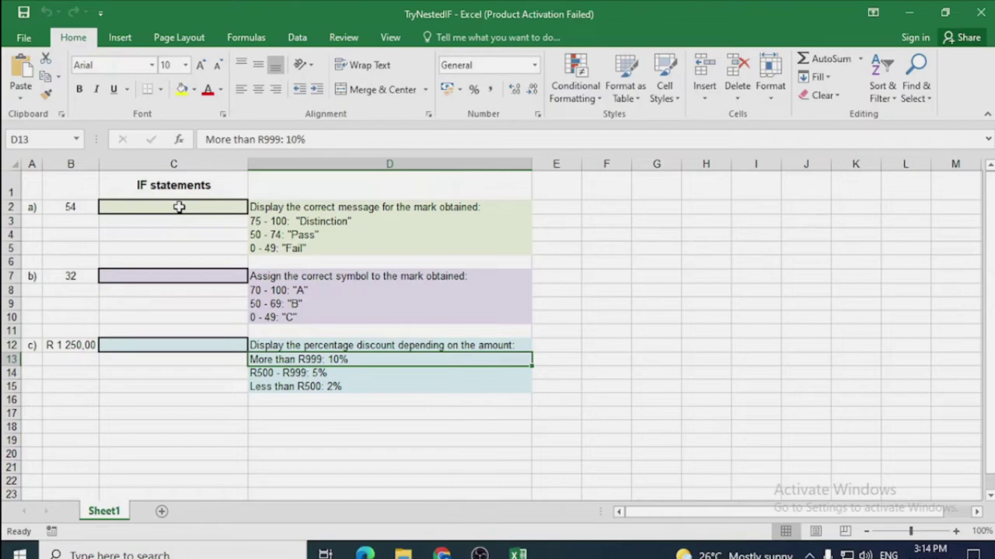
- Examine the mark in B2 and the Distinction, Pass and Fail mark ranges in D3:D5 for exercise a
click(164, 187)
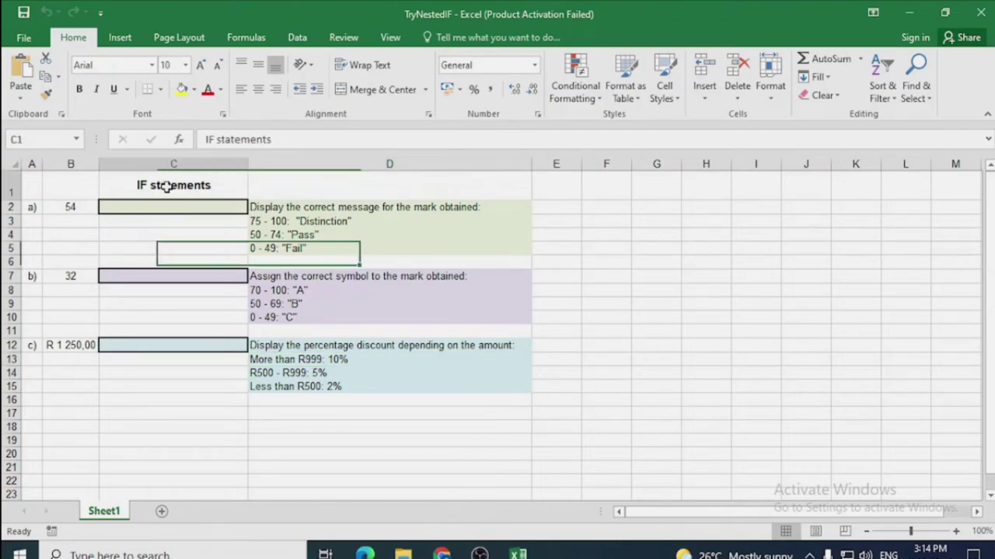
click(69, 206)
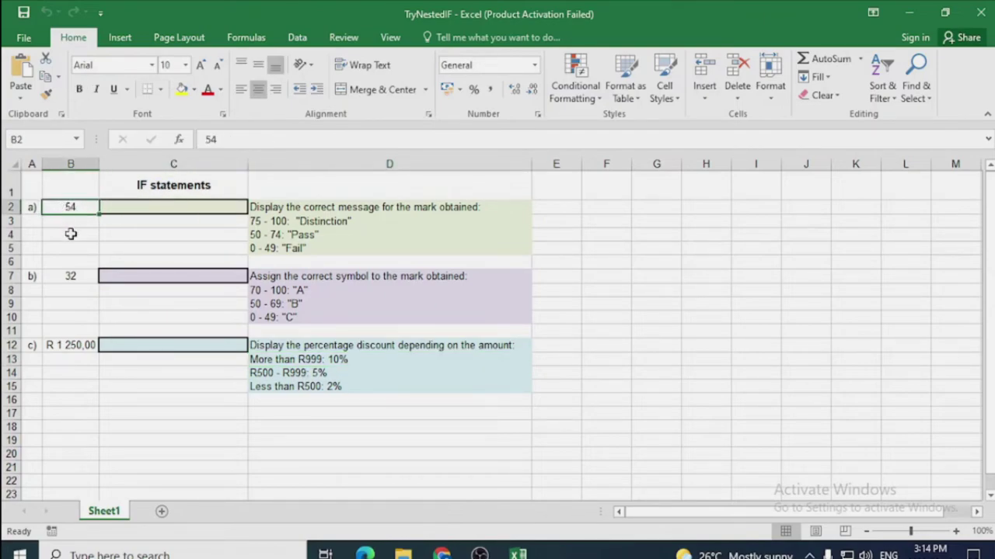
click(956, 532)
click(956, 531)
click(956, 531)
click(956, 531)
click(956, 532)
scroll(544, 310, up, 1)
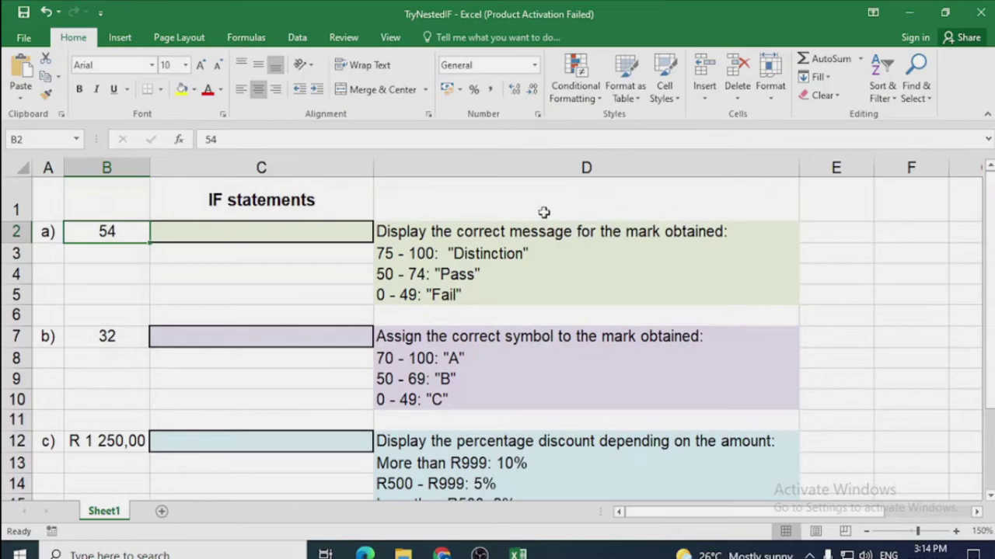
click(392, 250)
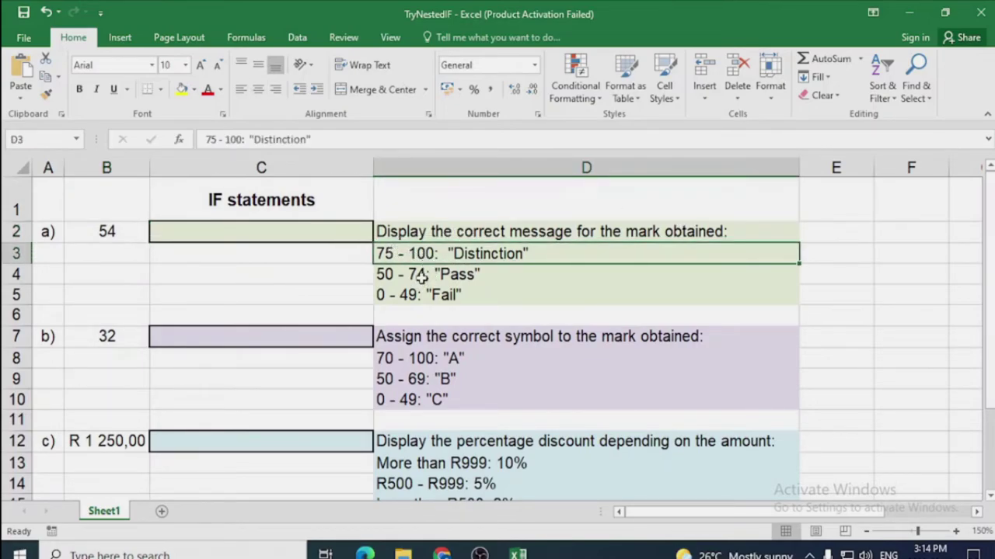
click(419, 276)
click(426, 308)
click(428, 298)
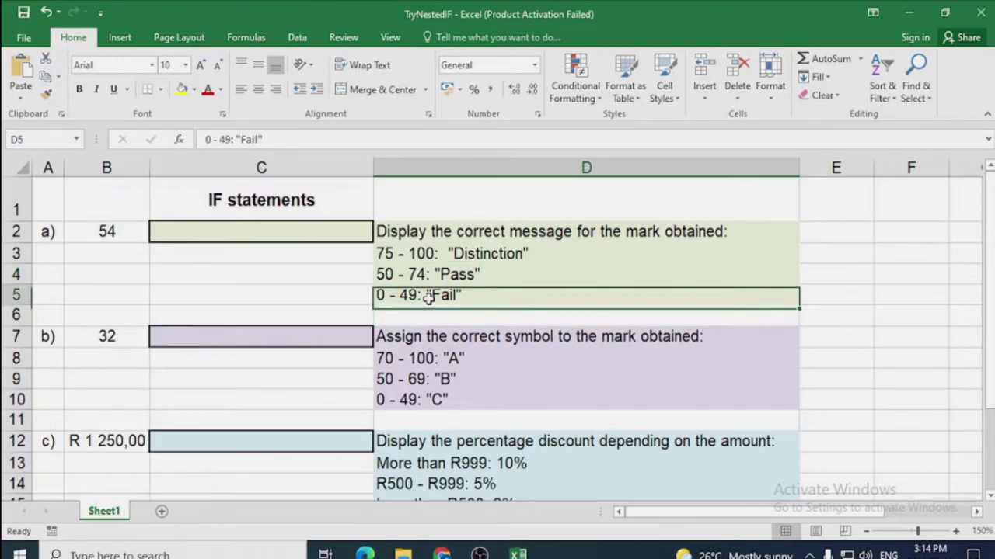
click(282, 233)
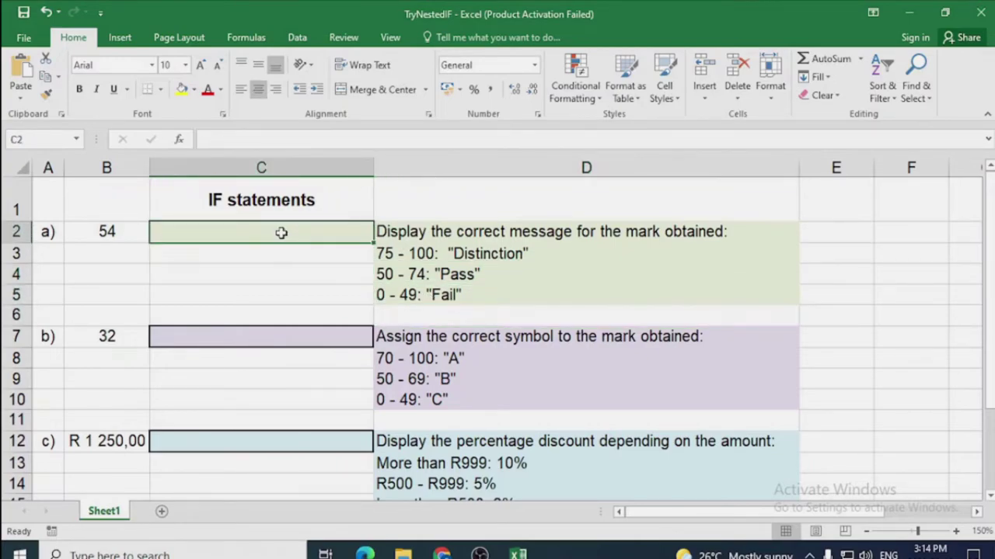
click(123, 38)
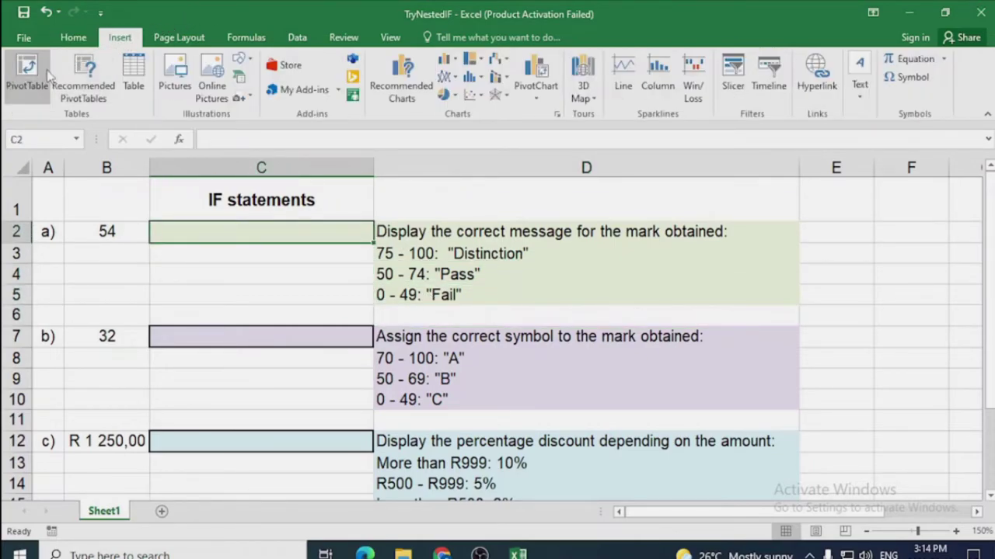
click(246, 37)
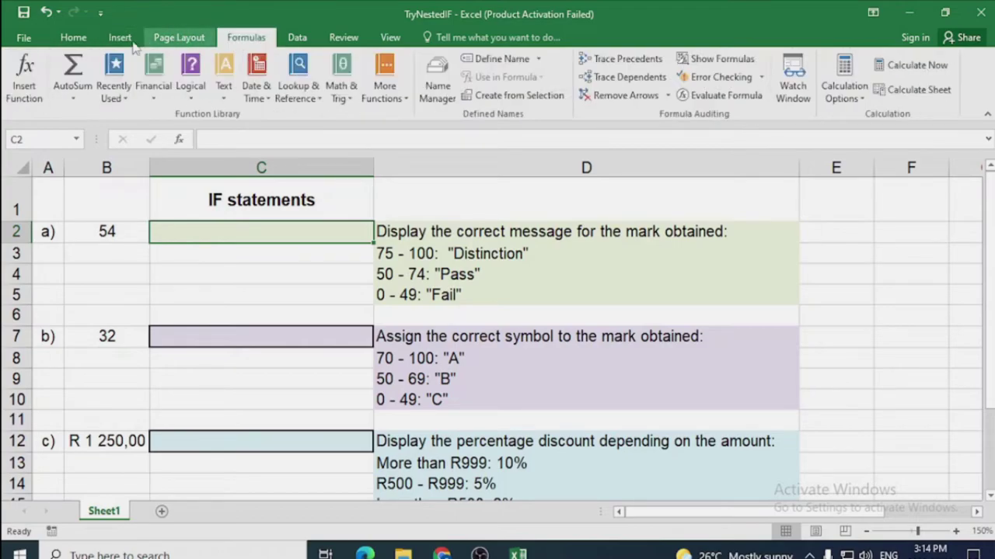
click(24, 77)
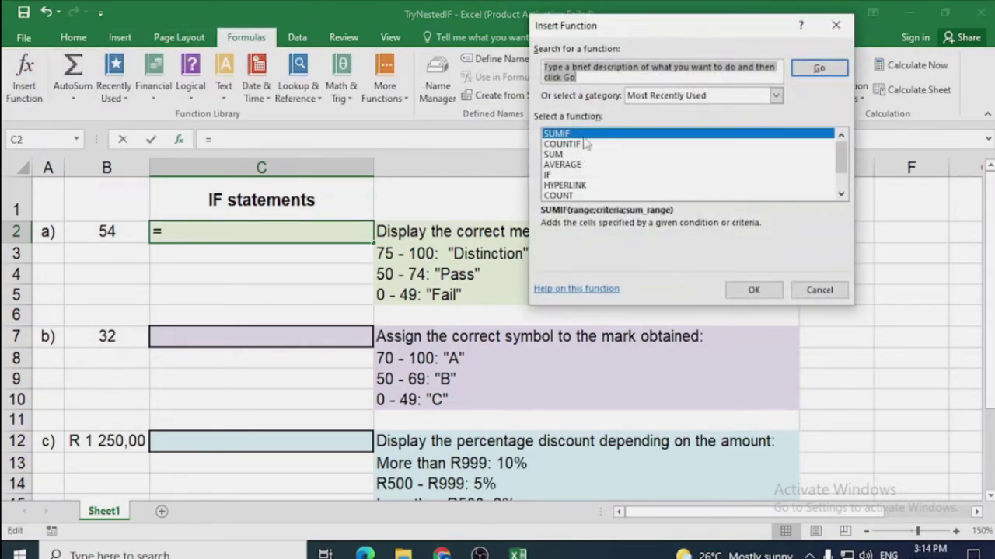
double_click(565, 175)
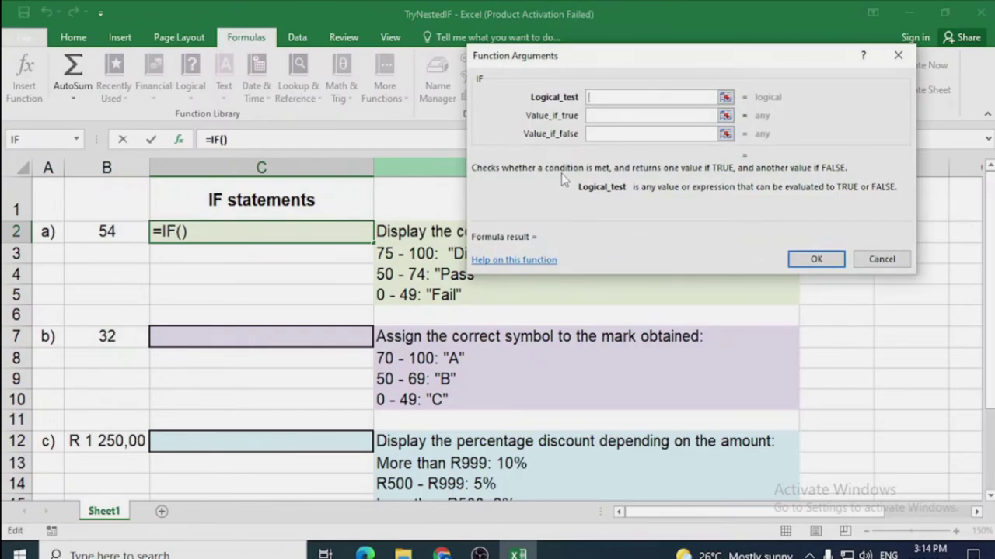
click(876, 262)
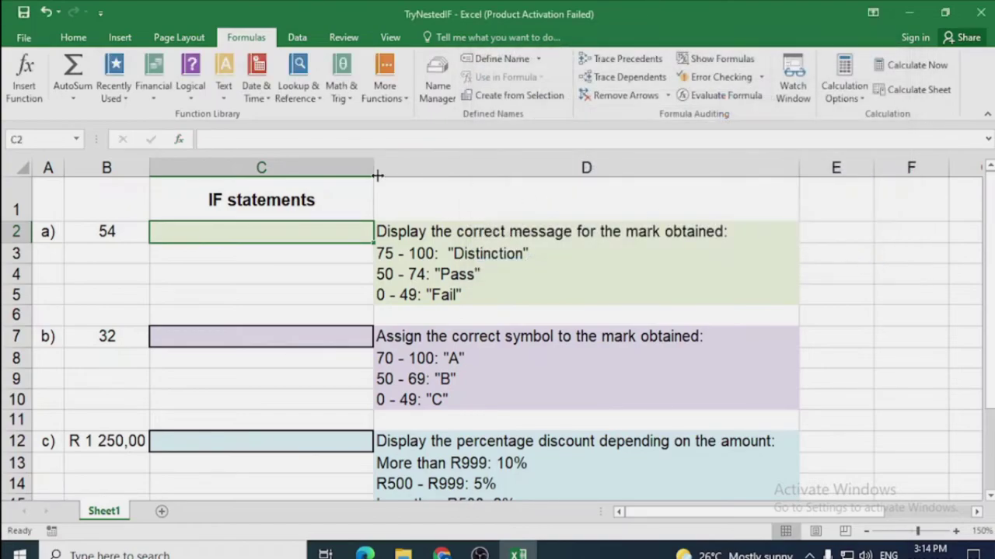
- Search the available functions for "nested" and close the search without inserting a function
click(26, 82)
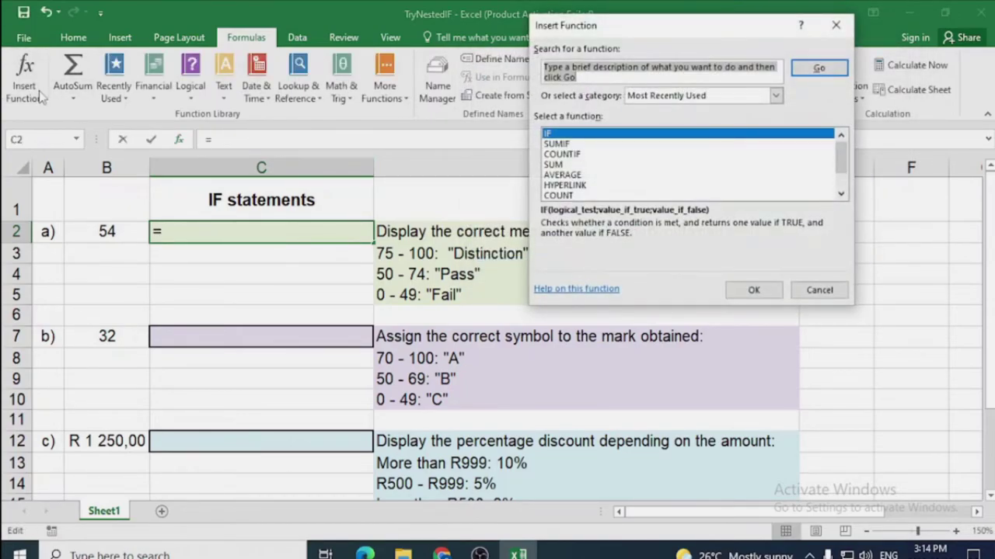
text(nested)
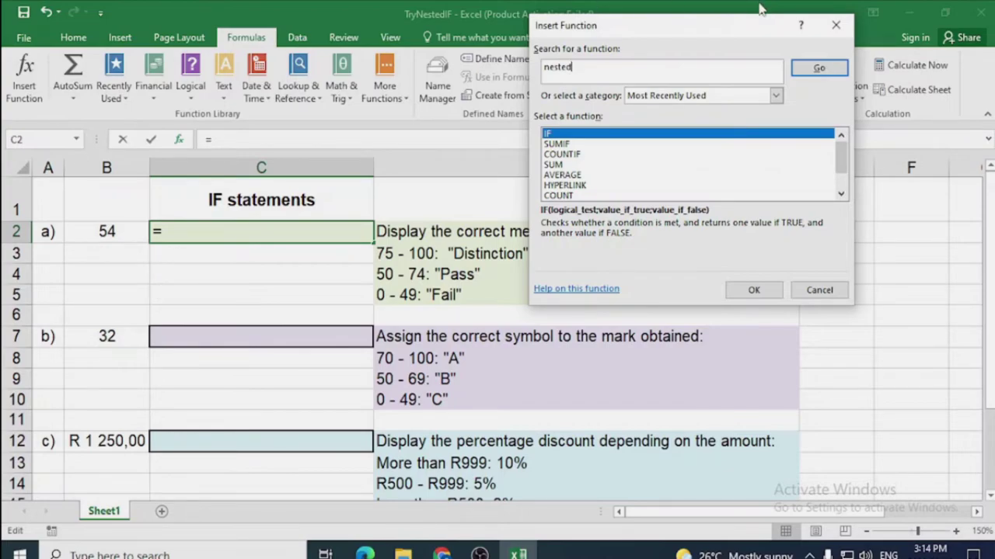
click(816, 70)
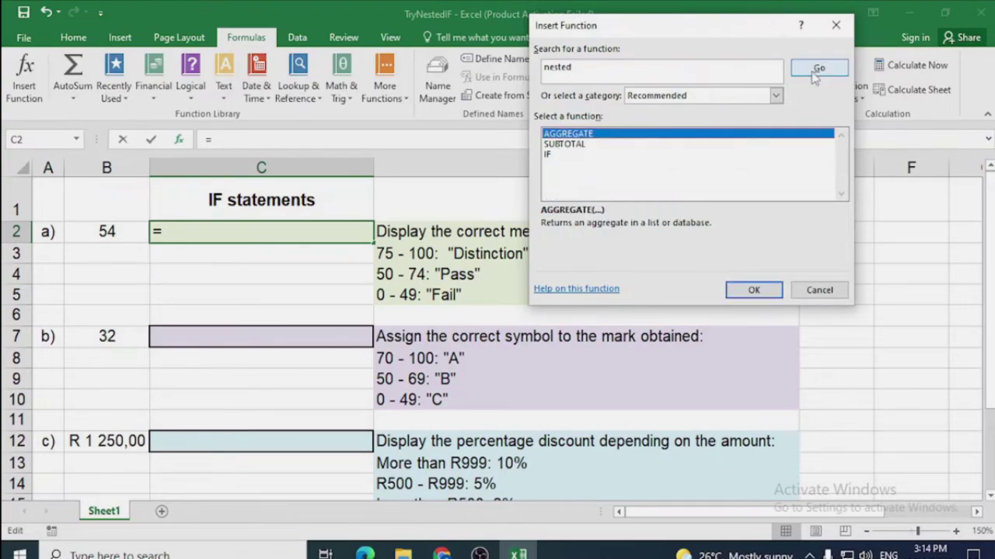
click(819, 290)
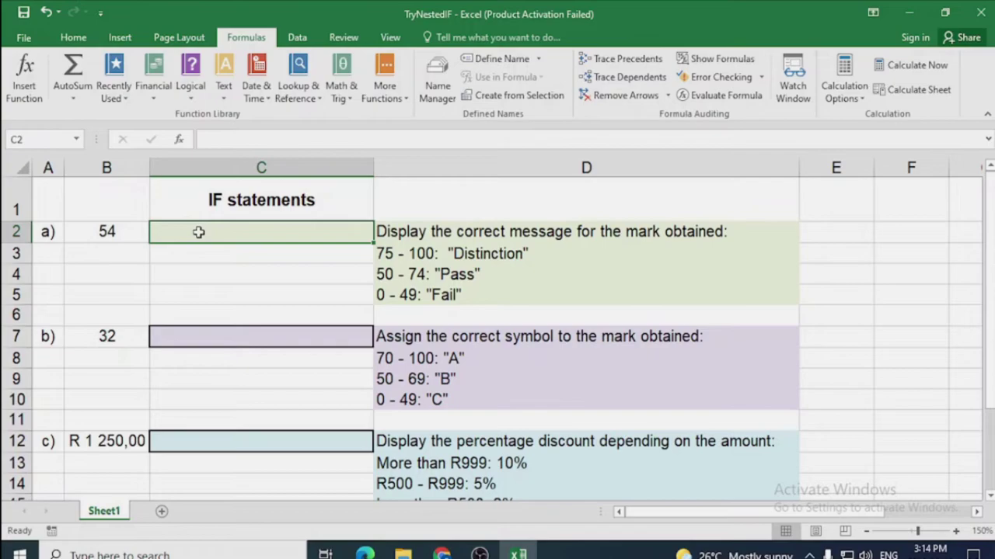
text(=)
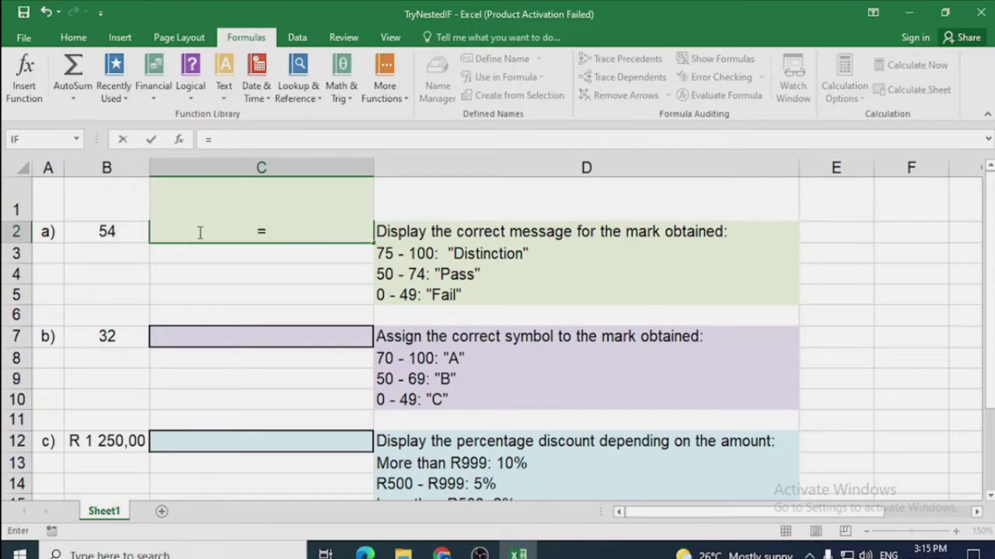
text(if()
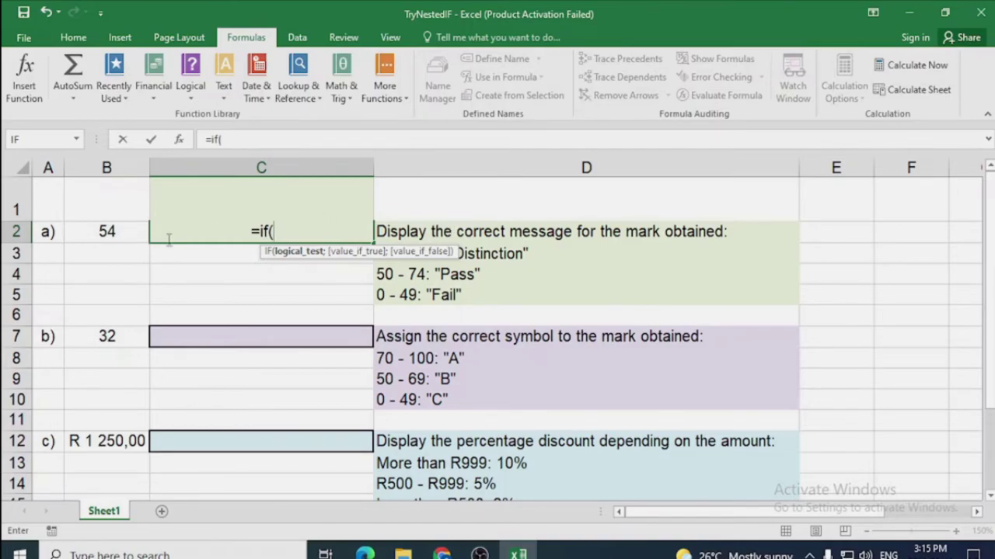
click(102, 233)
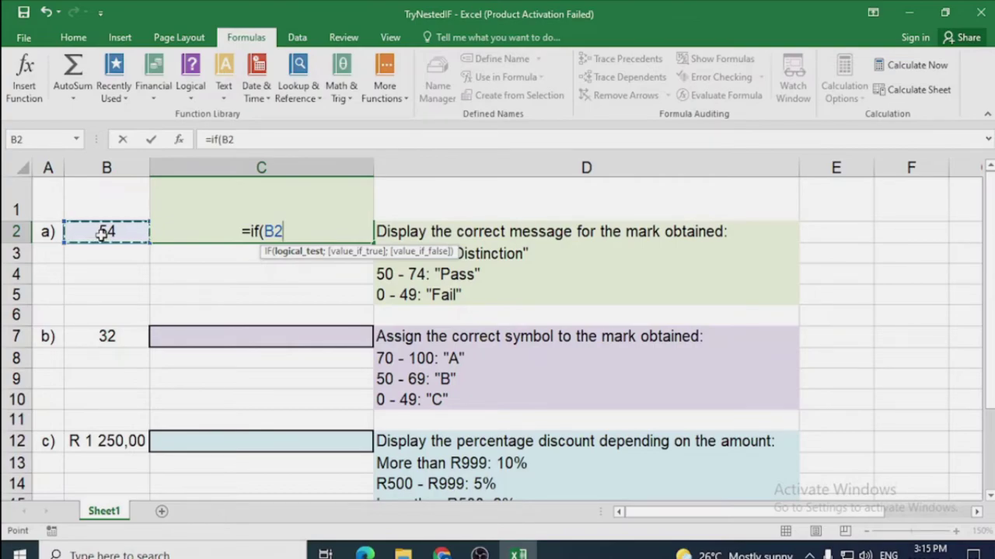
text(;)
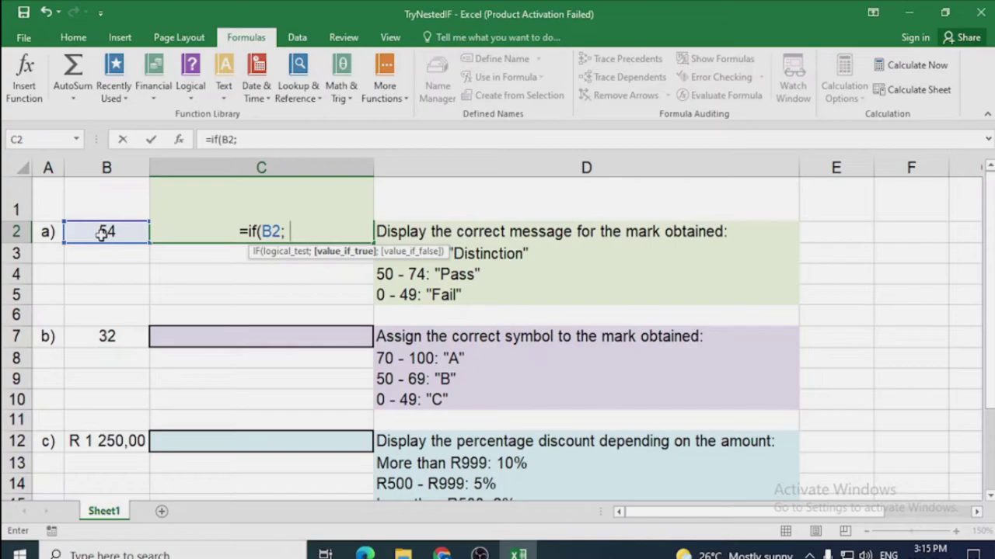
text(<)
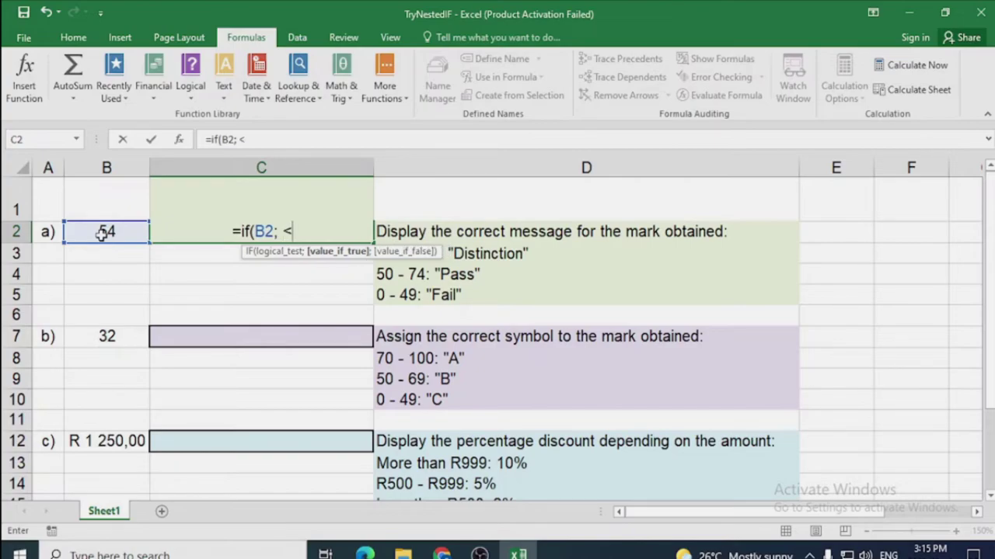
key(BackSpace)
key(BackSpace)
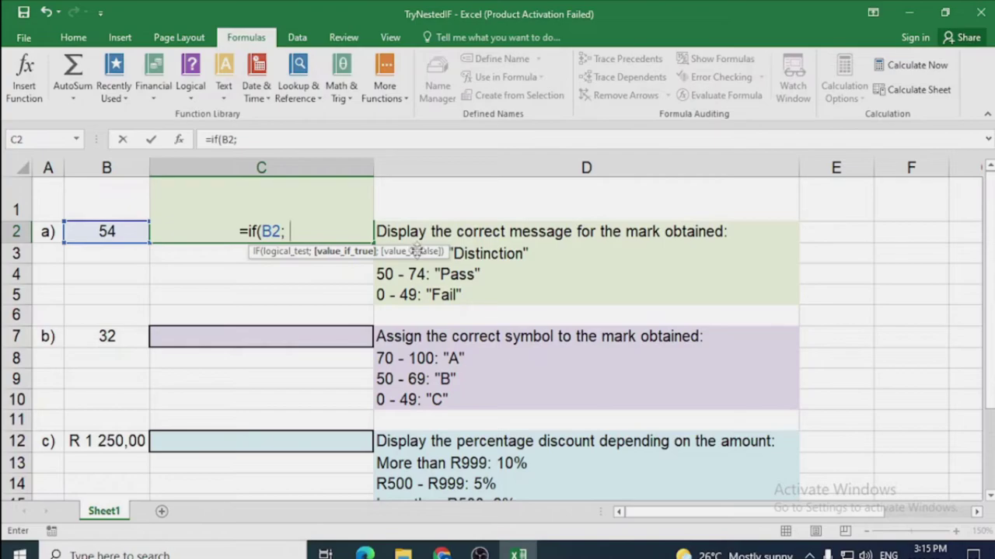
text(>74)
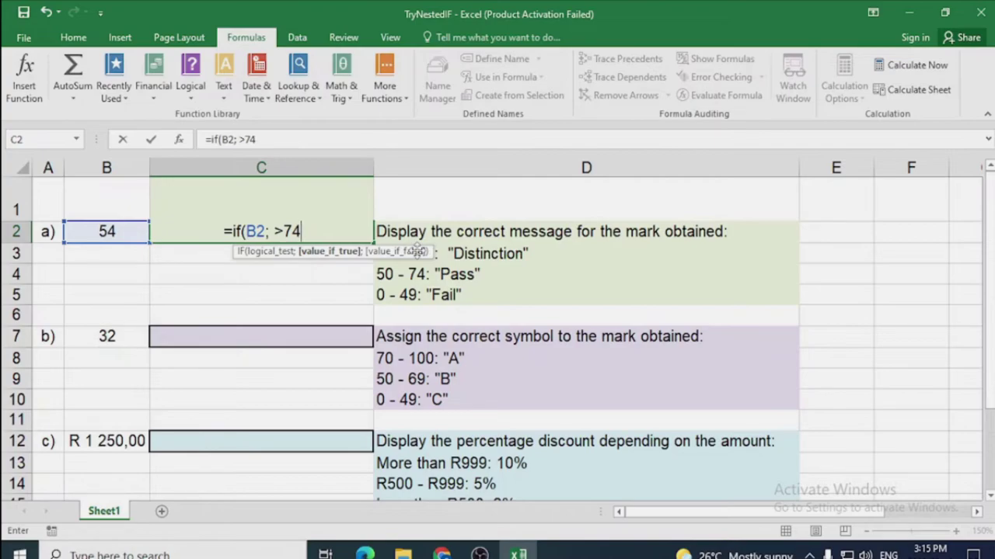
text(;)
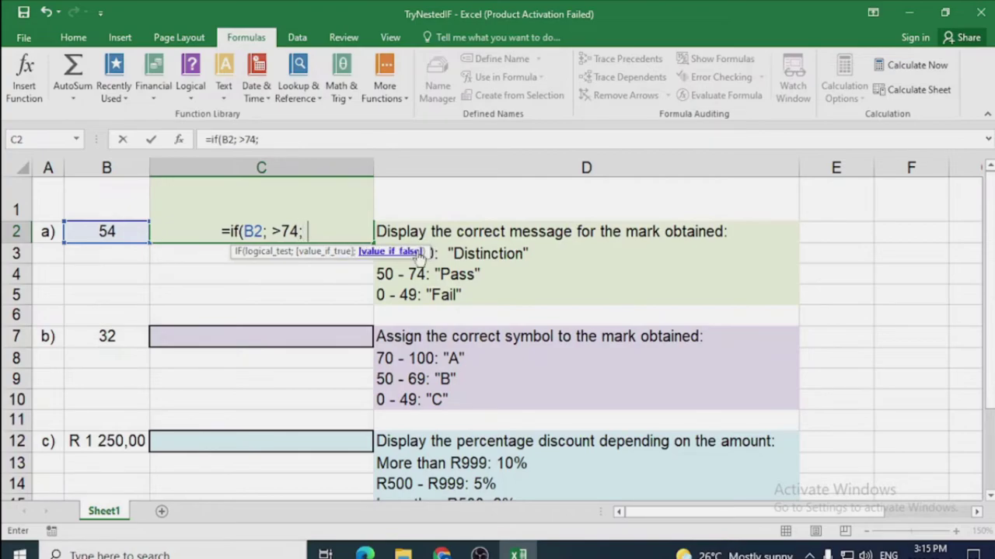
text( "Pass")
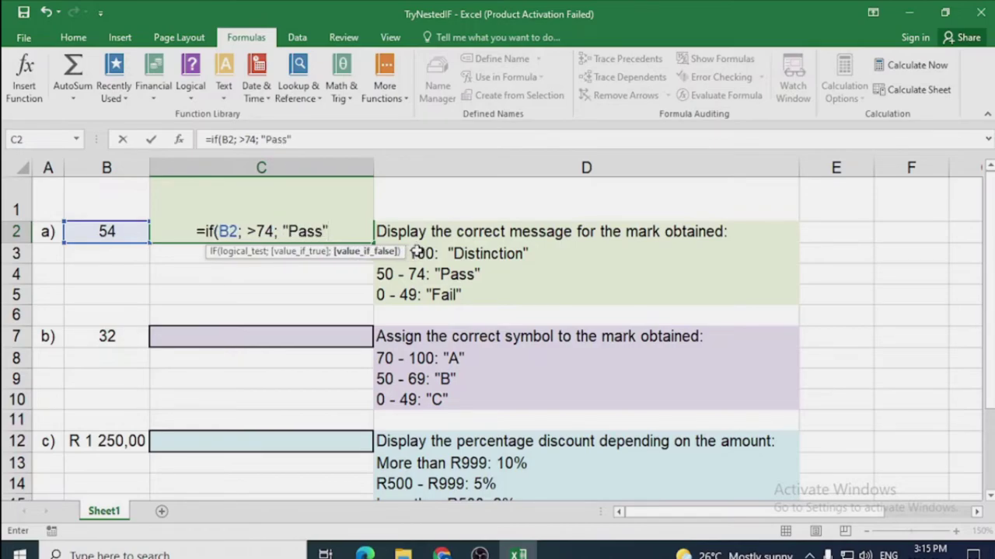
text(;)
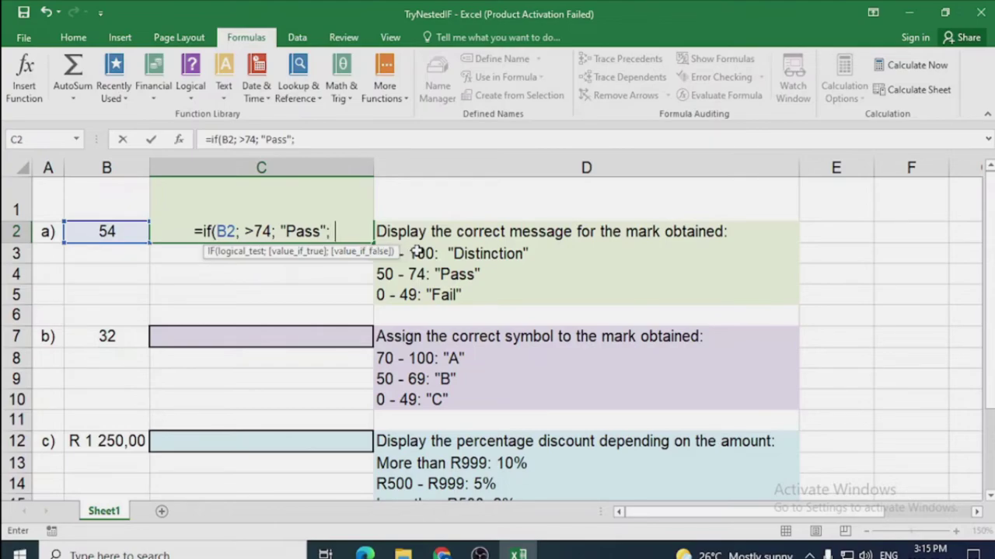
text( if()
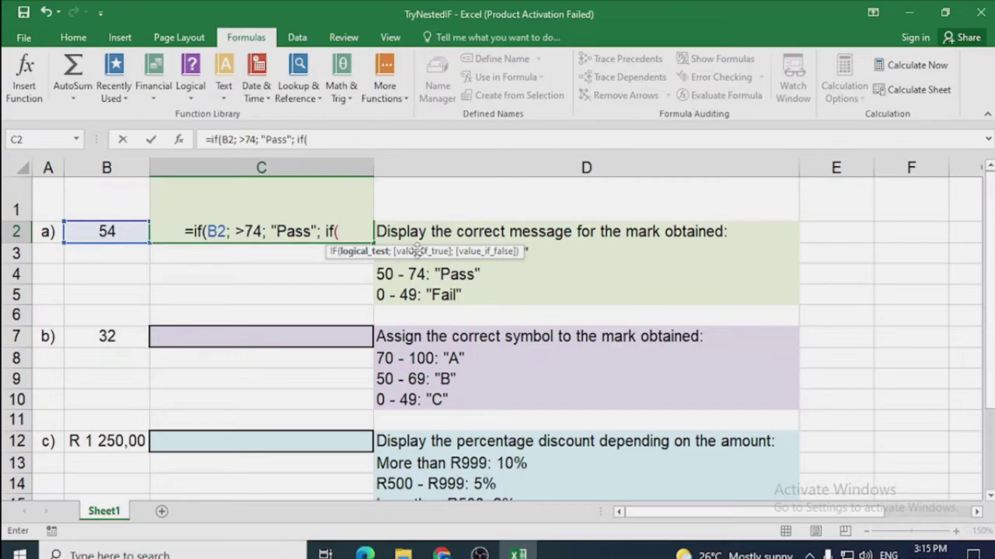
text(B2)
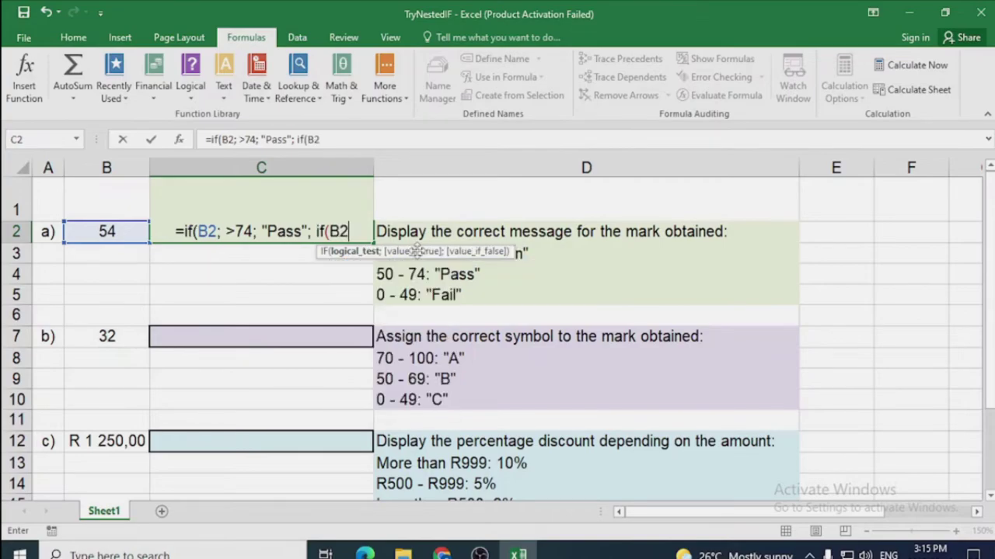
text(;)
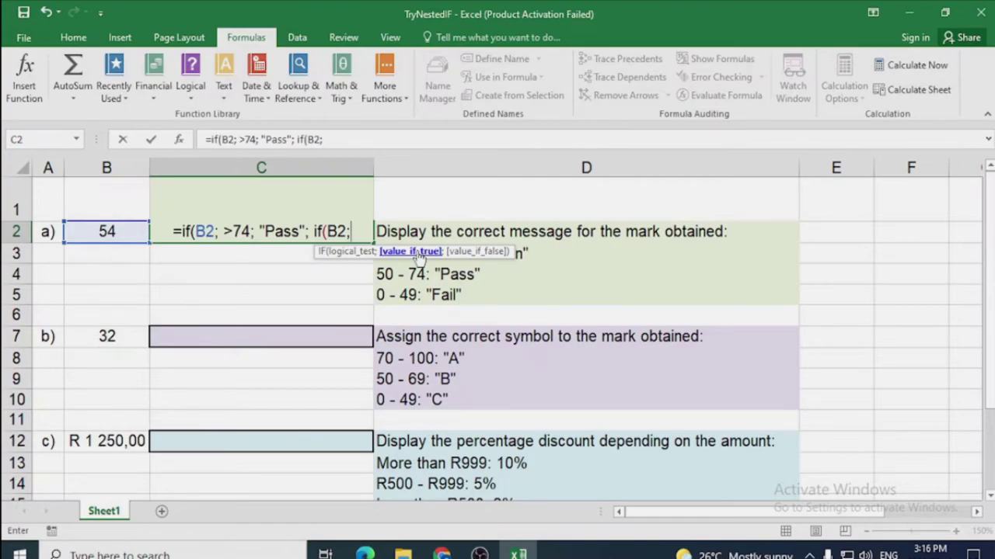
key(BackSpace)
key(BackSpace)
key(BackSpace)
key(BackSpace)
key(BackSpace)
key(BackSpace)
key(BackSpace)
key(BackSpace)
key(BackSpace)
key(BackSpace)
key(BackSpace)
key(BackSpace)
key(BackSpace)
key(BackSpace)
key(BackSpace)
key(BackSpace)
key(BackSpace)
key(BackSpace)
key(BackSpace)
key(BackSpace)
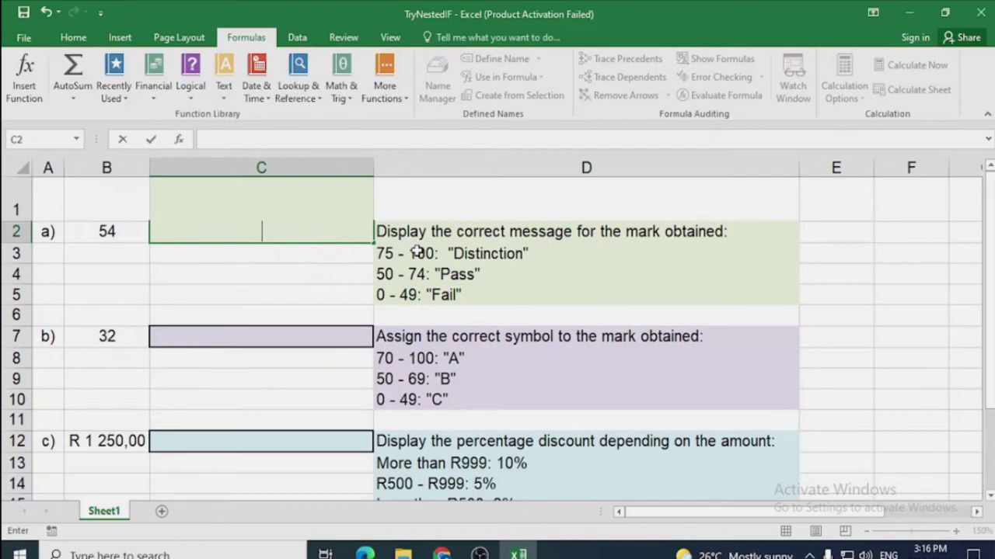
- Start an IF formula in C2 that returns "Distinction" when B2 is greater than 74
text(=if(B2)
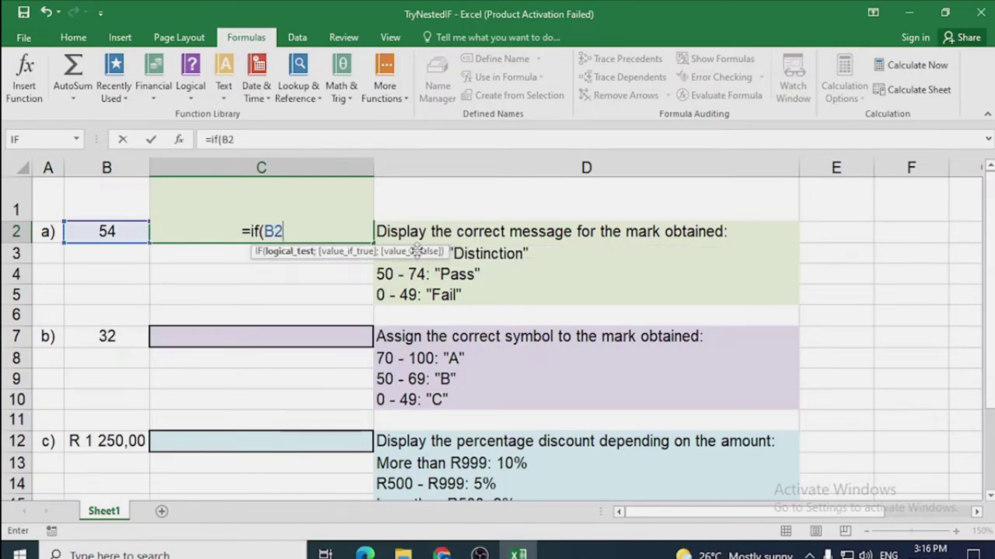
text(>)
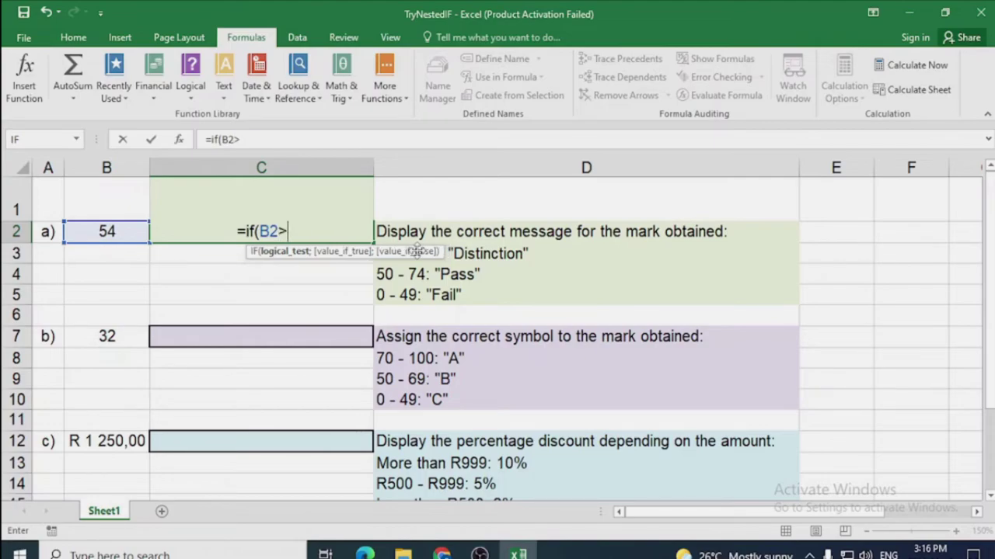
text(7)
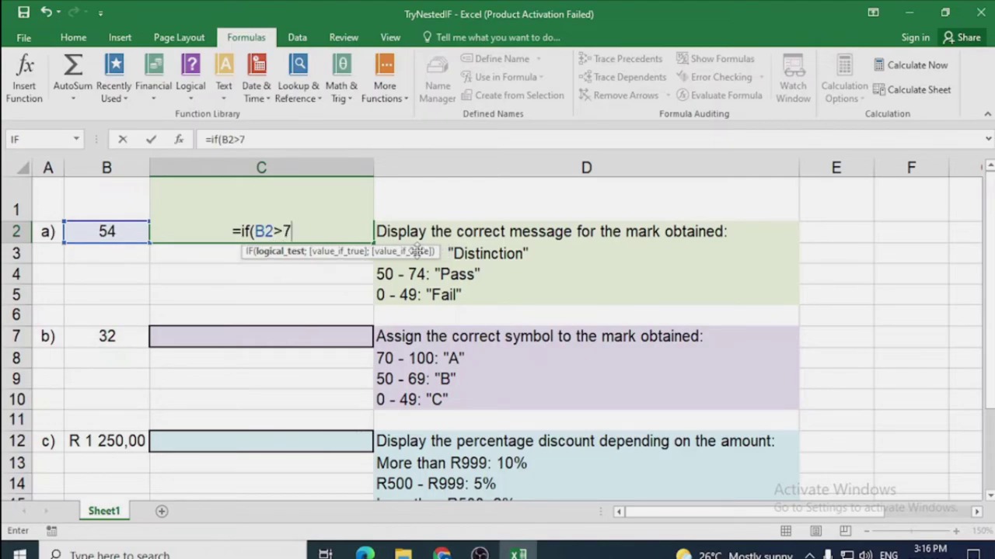
text(4; )
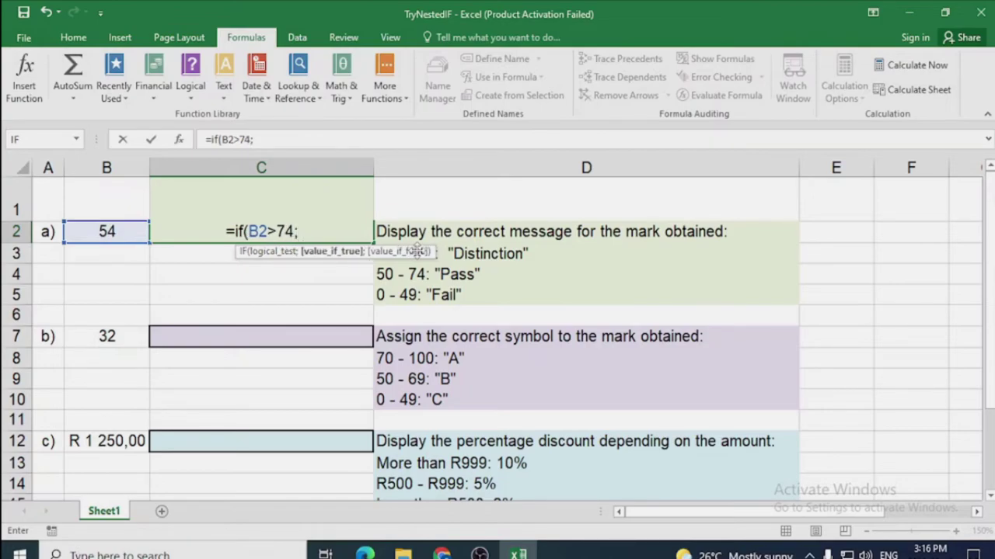
text("D)
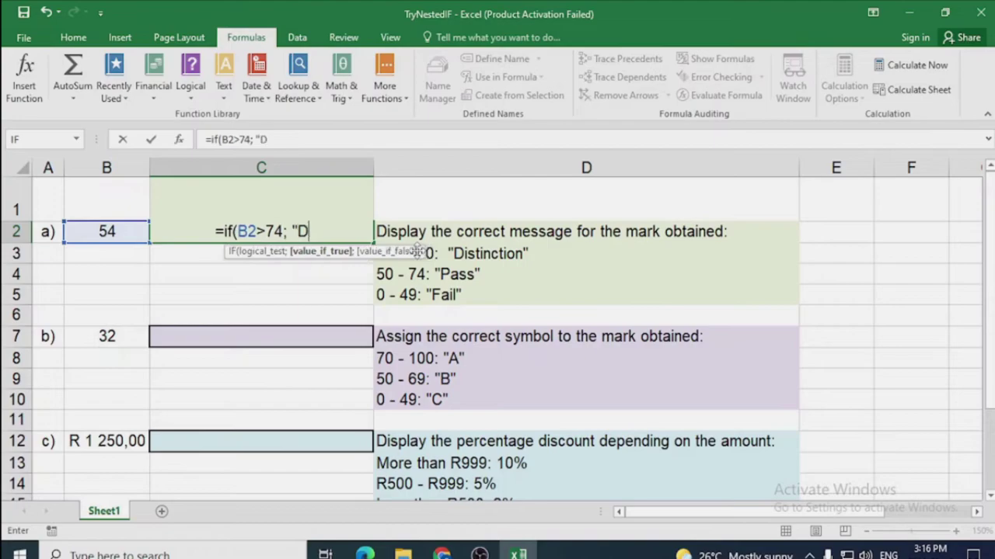
text(istinction")
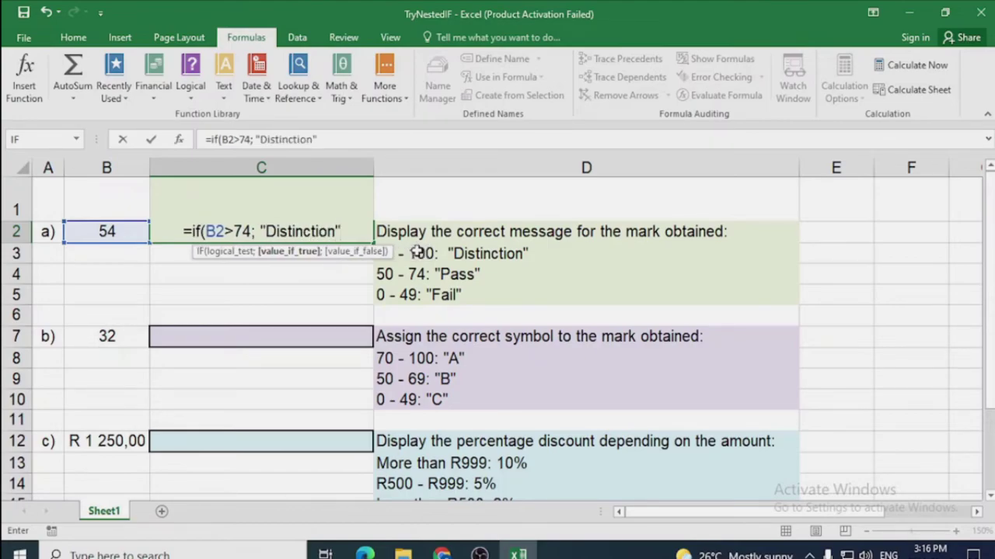
text(; )
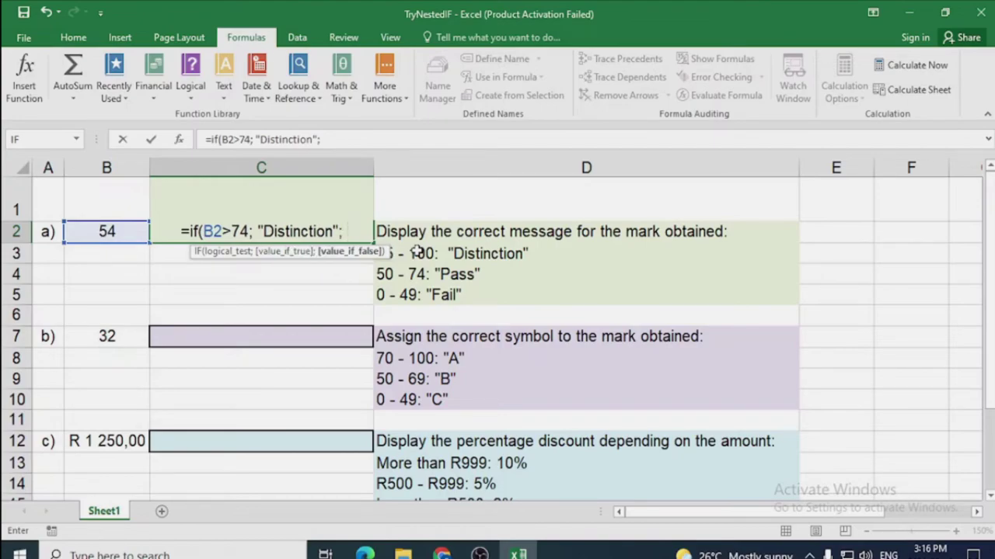
- Nest a second IF returning "Pass" when B2>=50 and otherwise "Fail", and enter the formula, accepting the suggested correction
text(if()
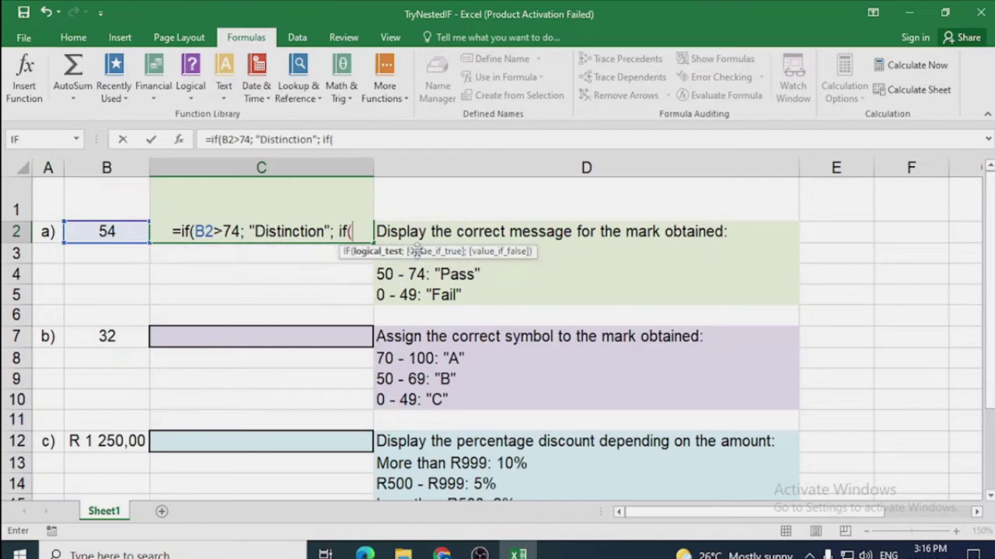
text(B2)
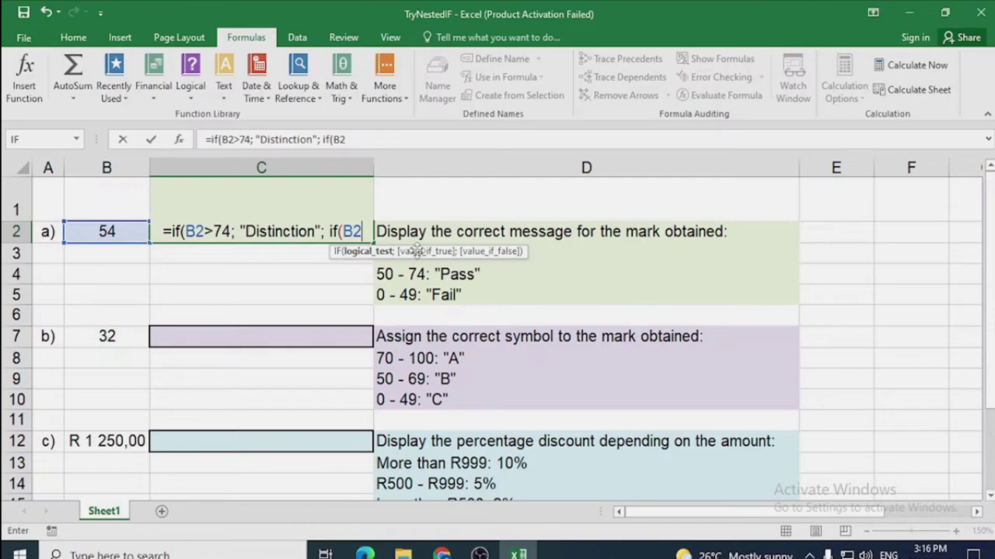
text(>=50)
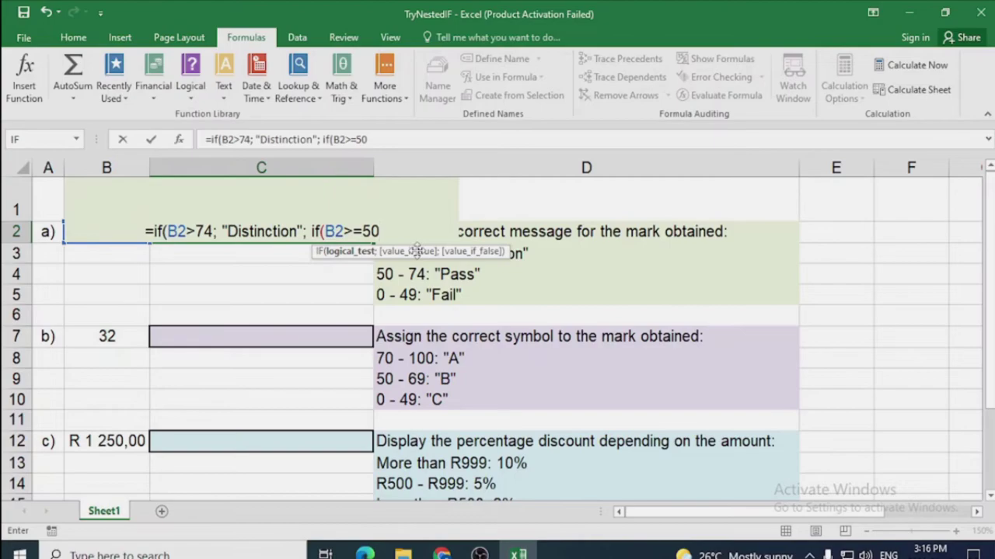
text(;)
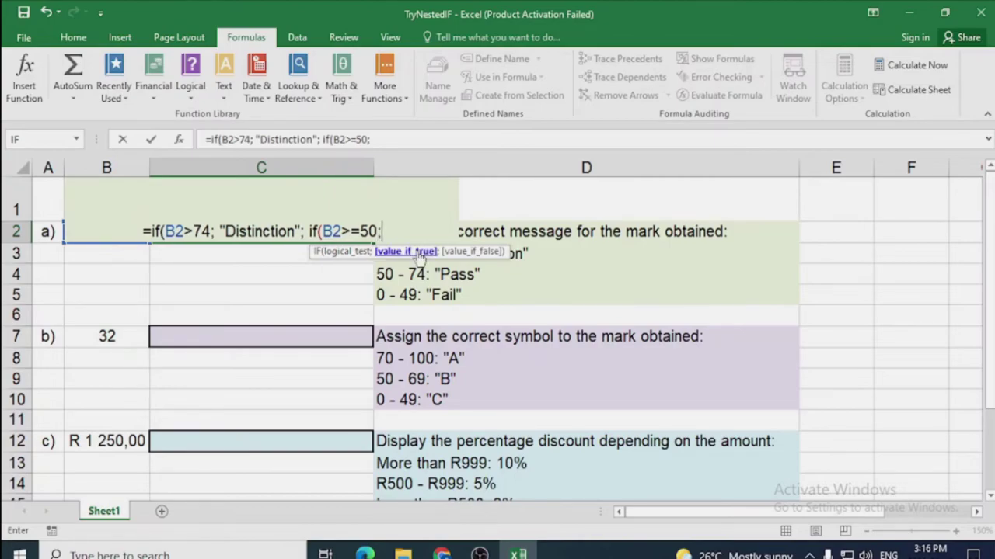
text( "Pass)
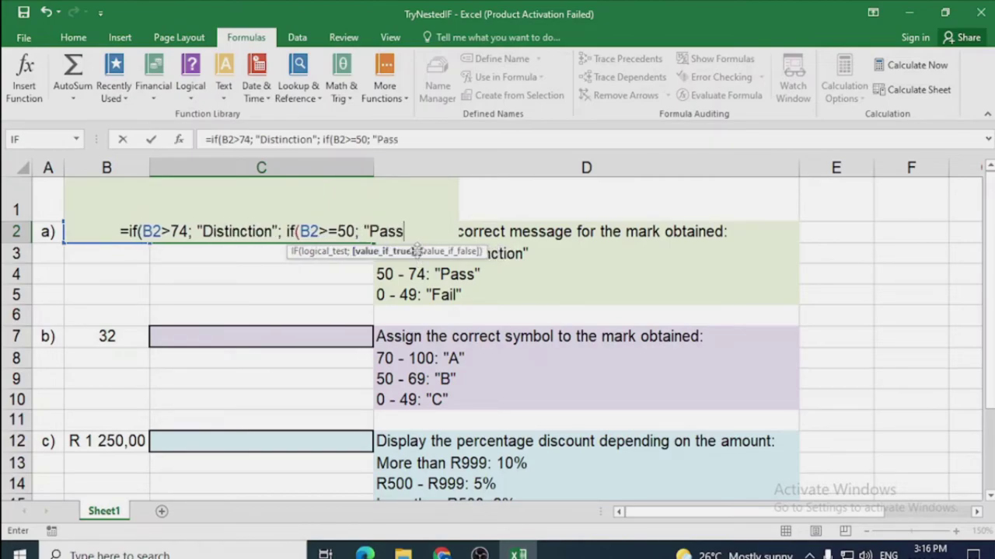
text(";)
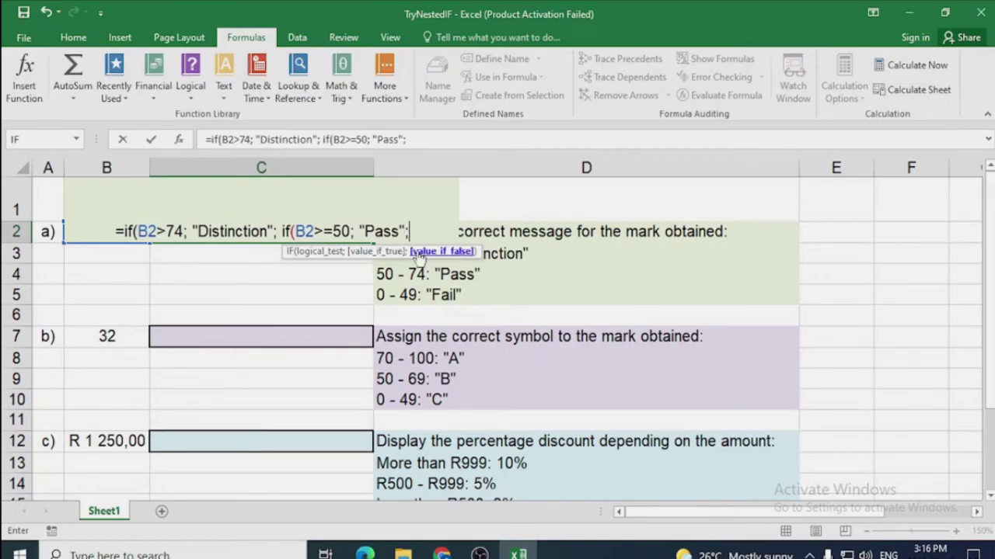
text( ")
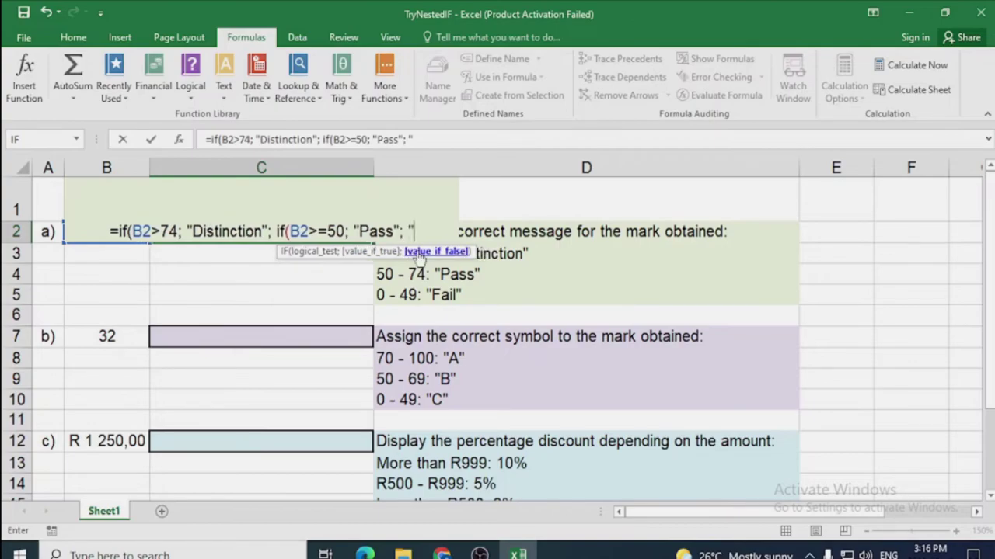
text(Fail"))))
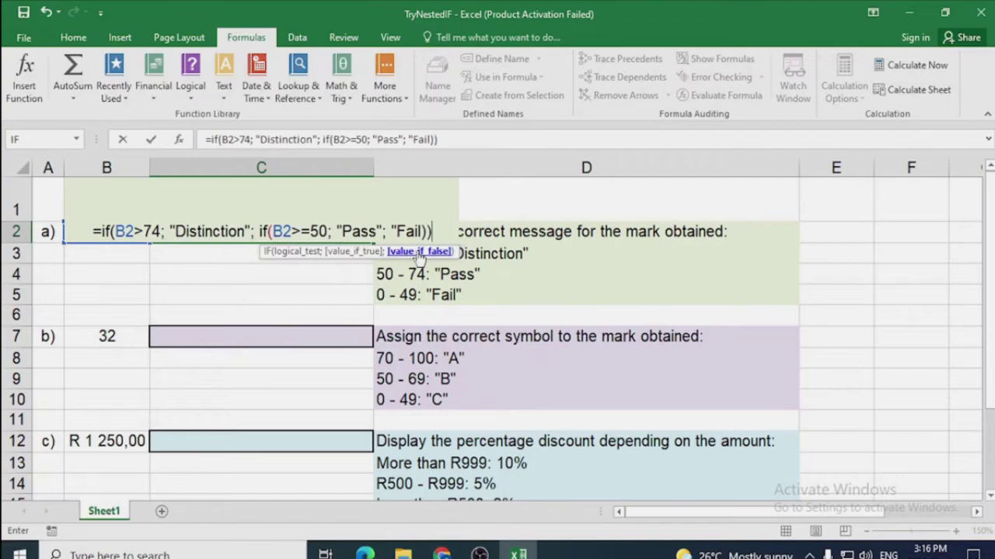
key(Return)
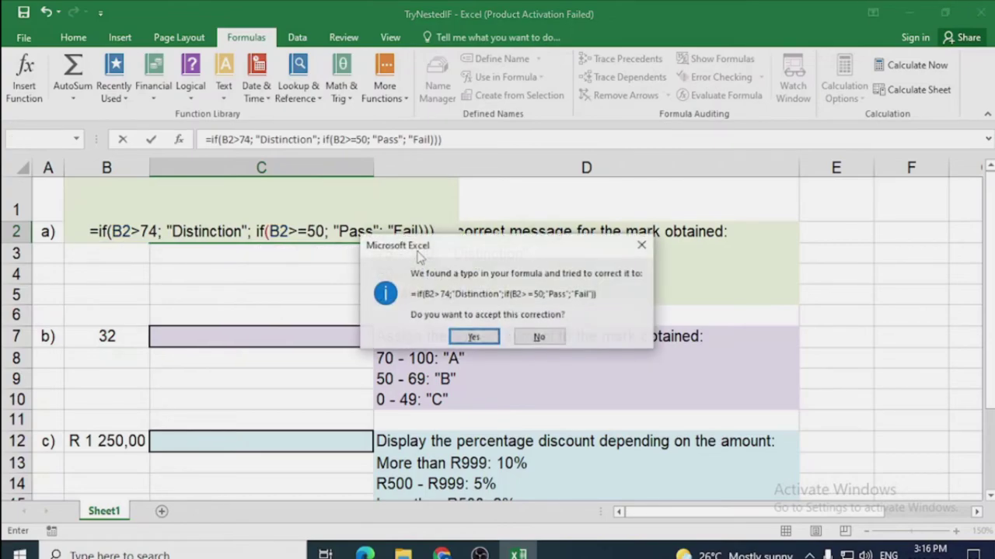
key(Return)
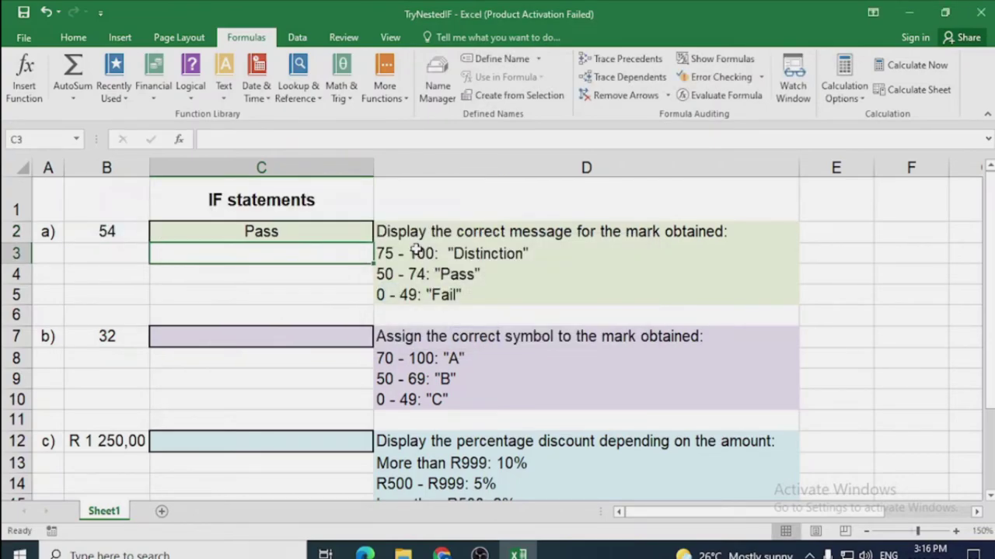
- Review the formula in C2, set the mark in B2 to 85 to test it, and select C7 for exercise b
click(315, 227)
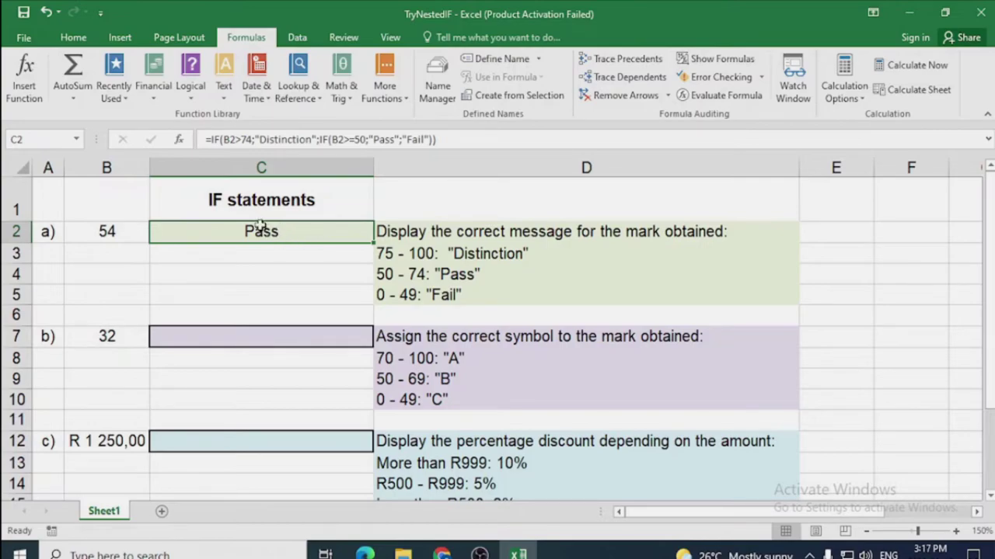
click(102, 237)
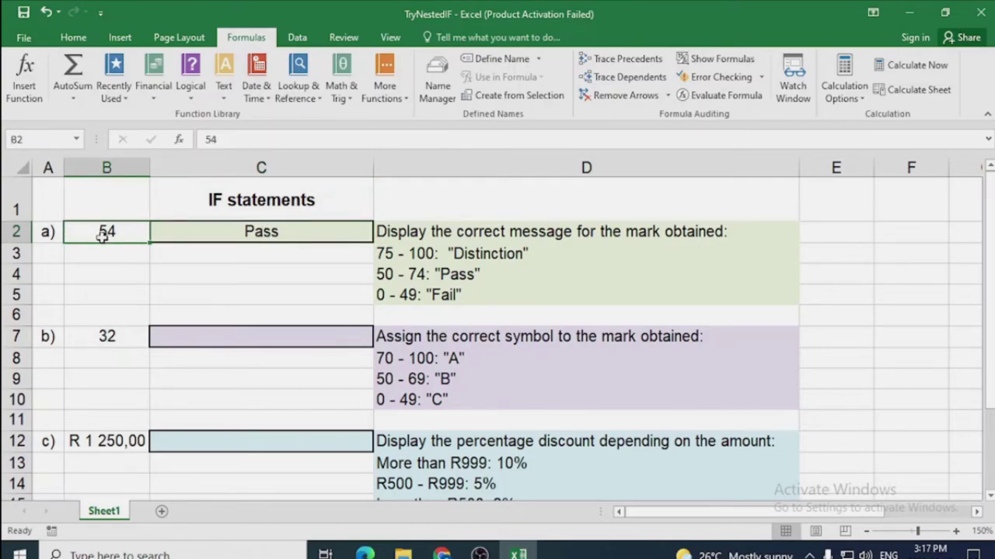
text(85)
key(Return)
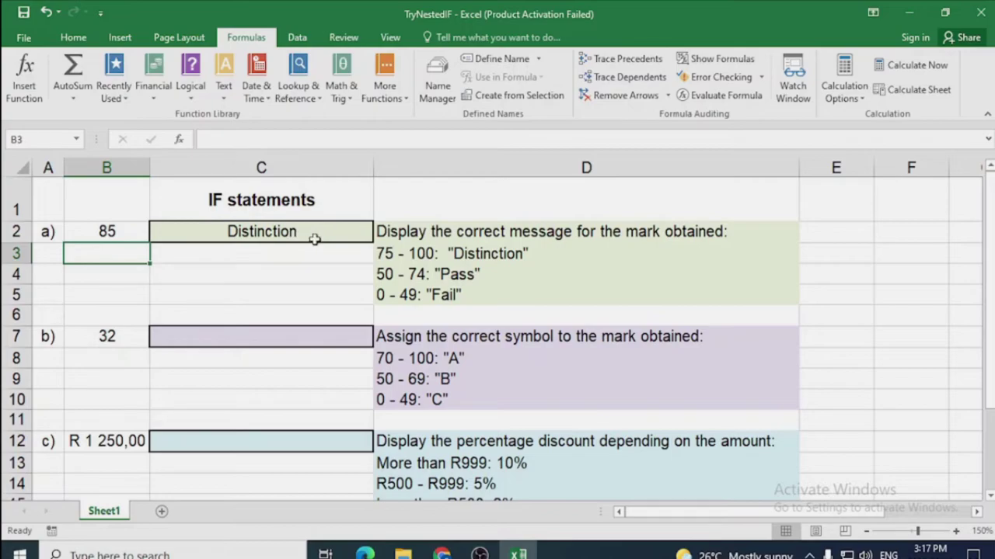
click(268, 341)
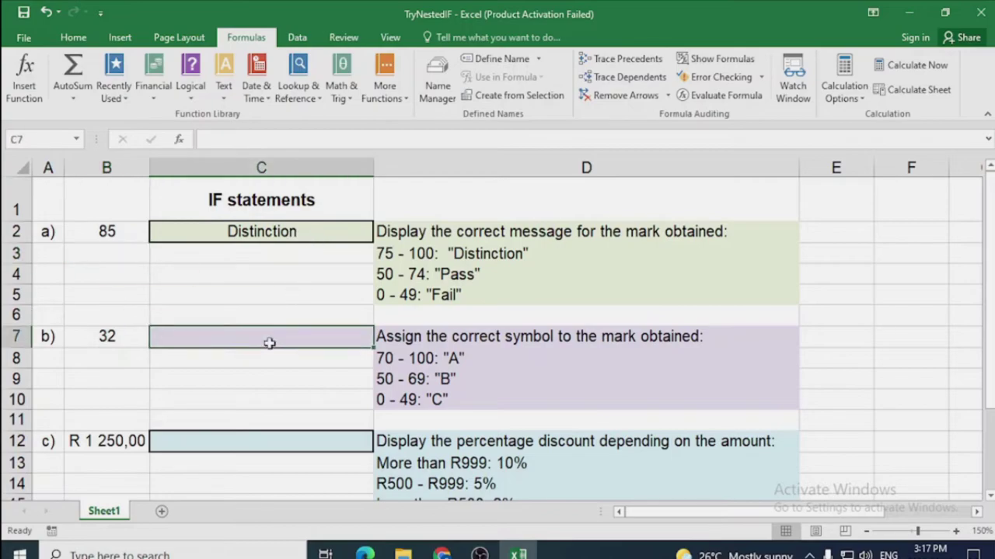
- Start an IF formula in C7 that returns "A" when B7 is greater than 69
text(=)
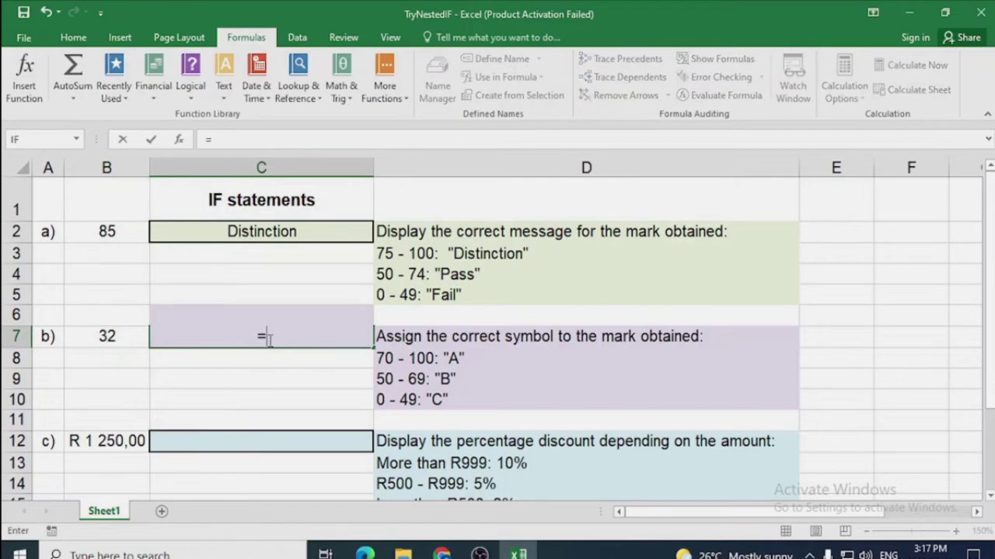
text(if()
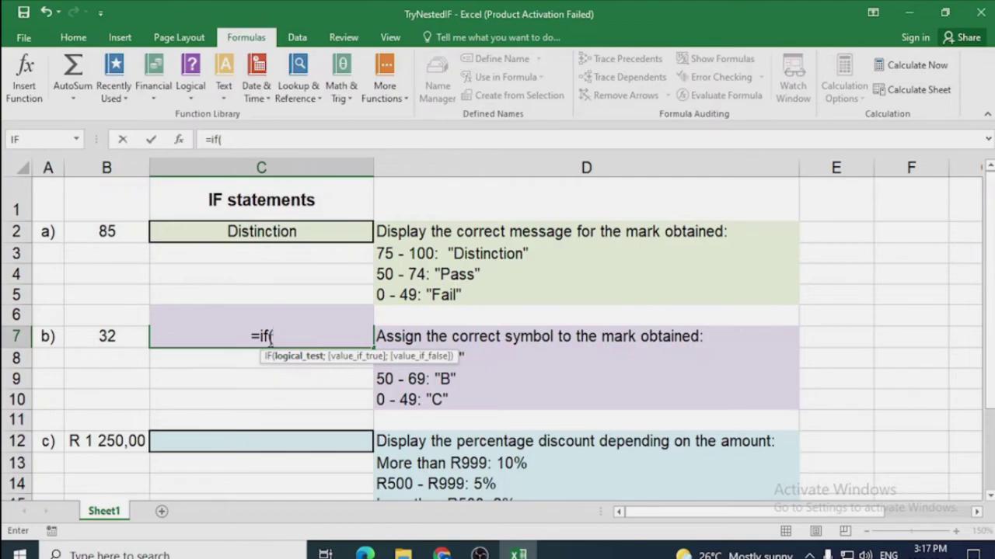
text(B7)
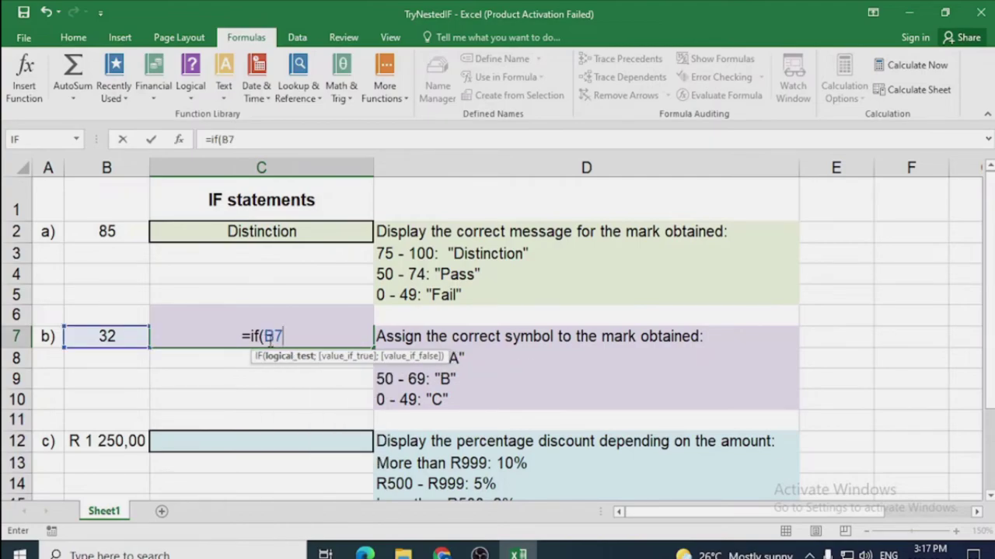
text(>69; )
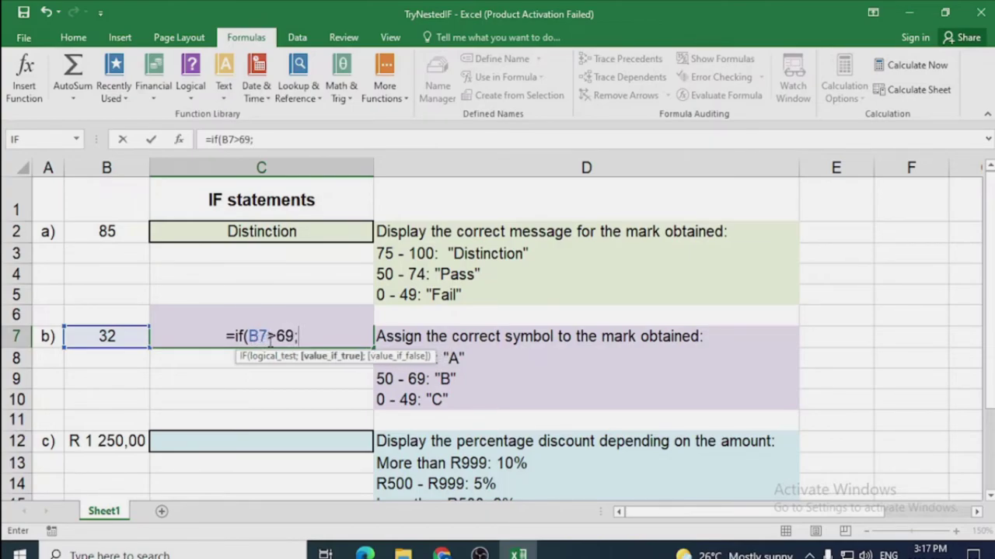
text("A)
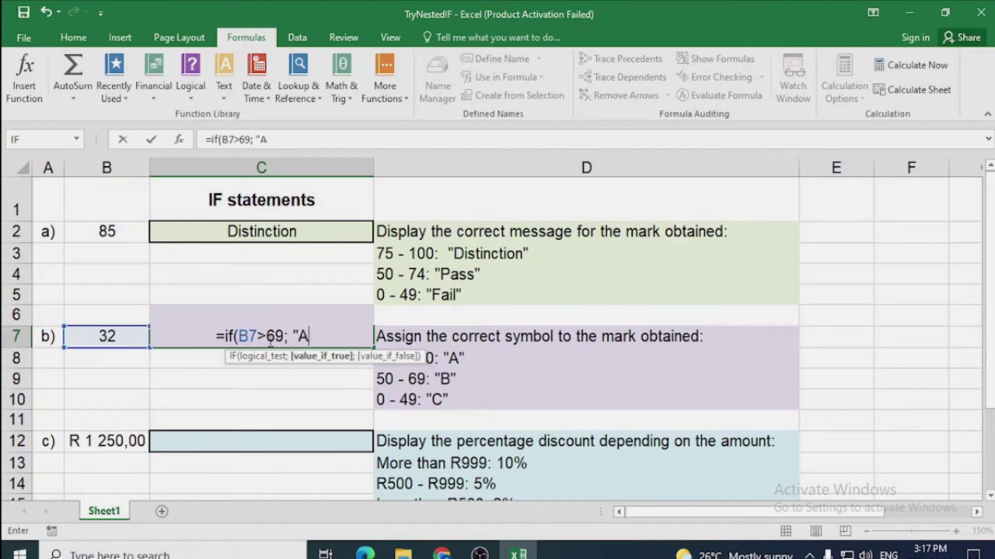
text("; )
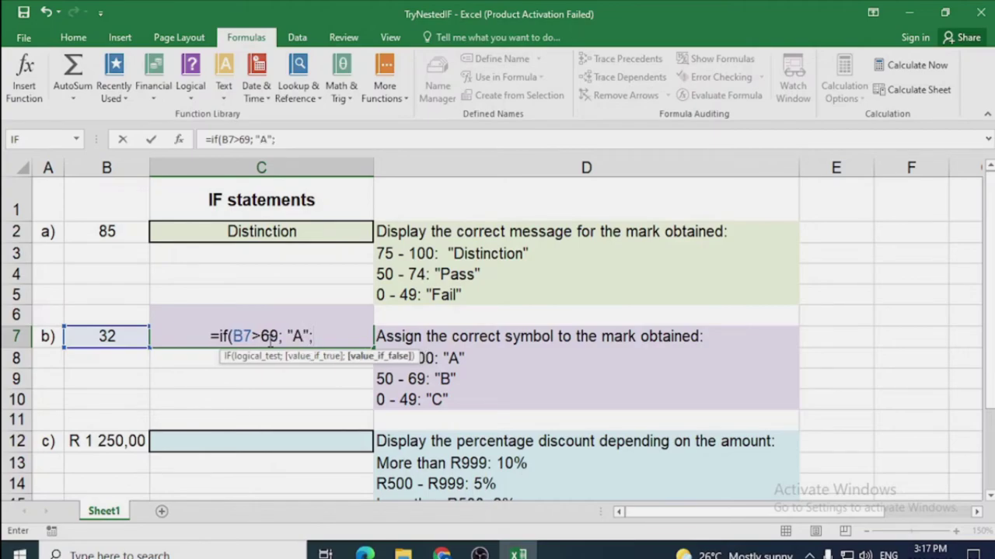
- Nest a second IF in the C7 formula returning "B" when B7>=50 and otherwise "C", and enter the formula
text(if()
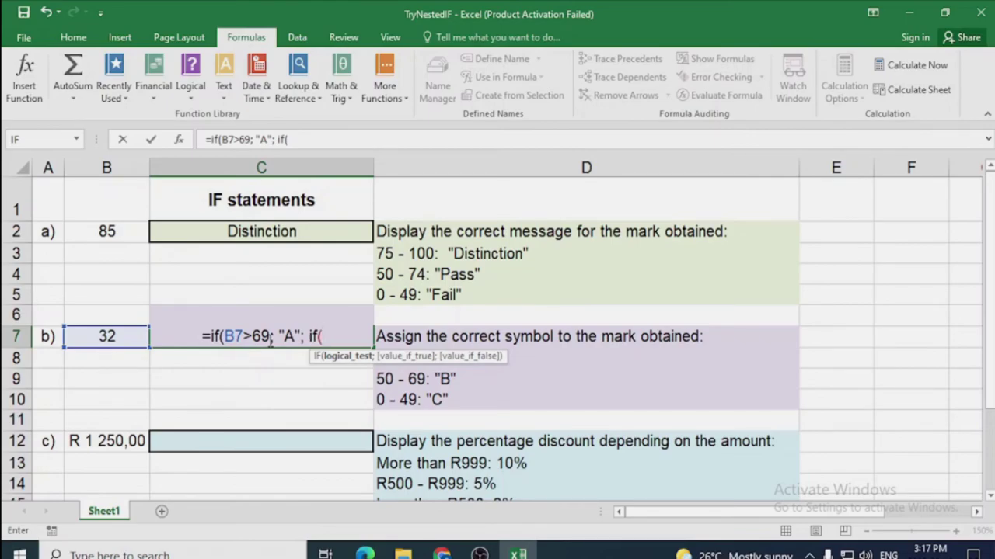
text(B7>)
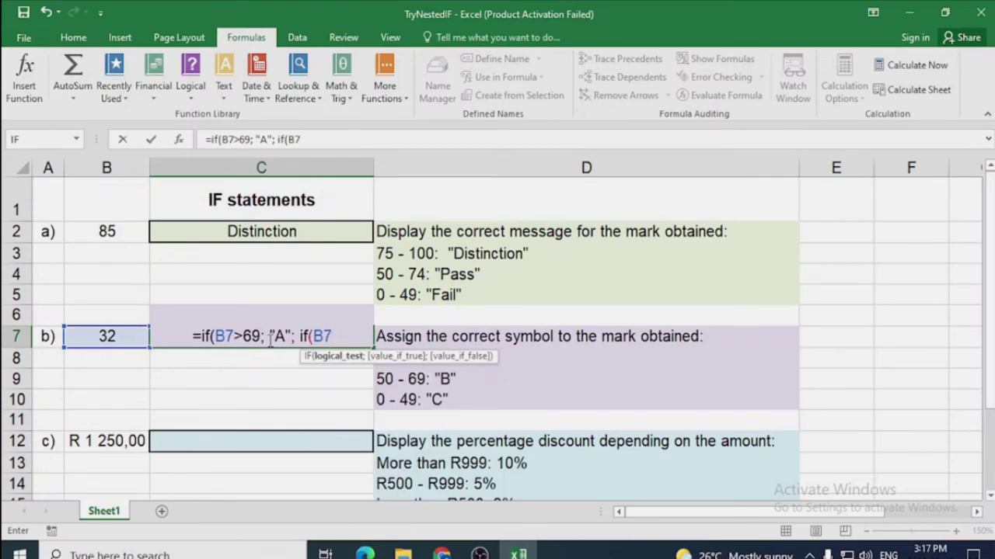
text(=50)
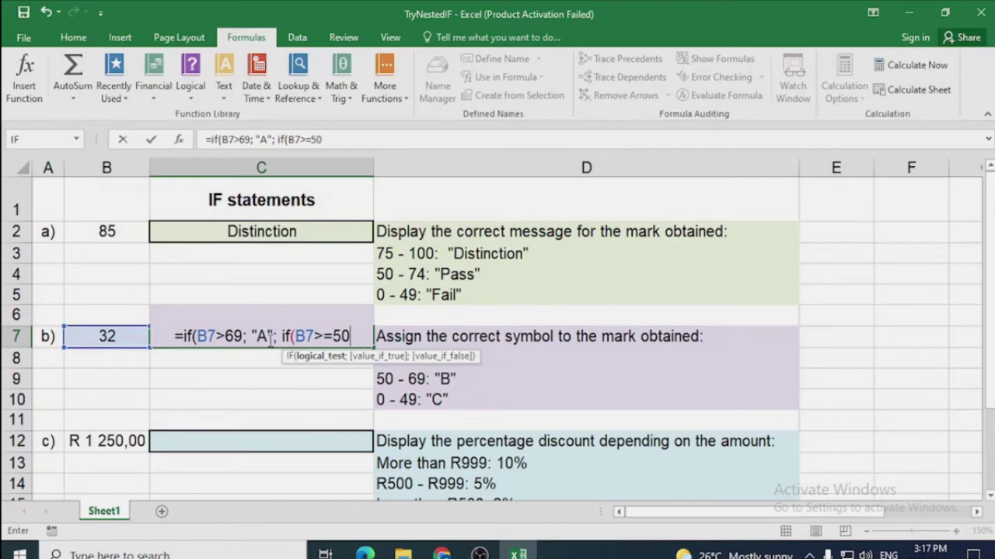
text(; "B)
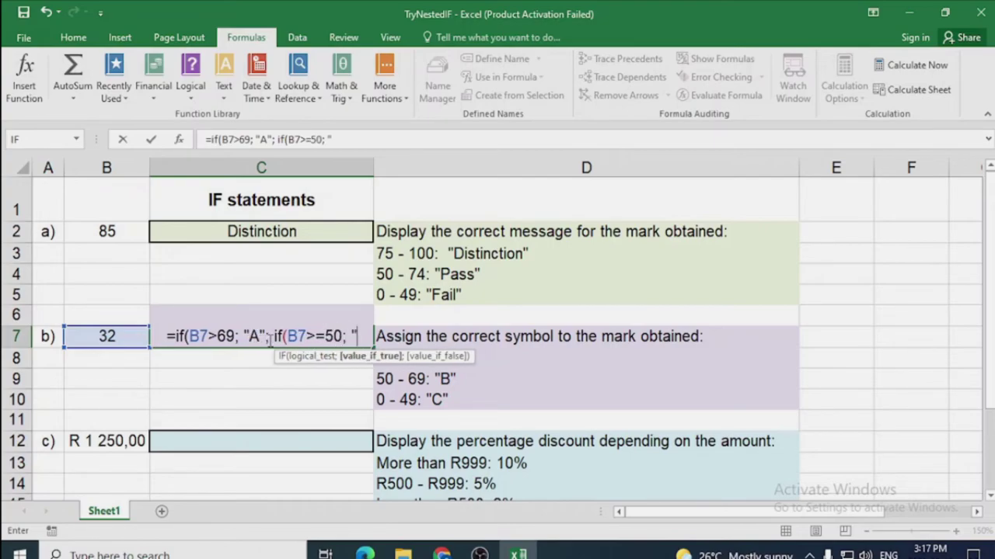
text(";)
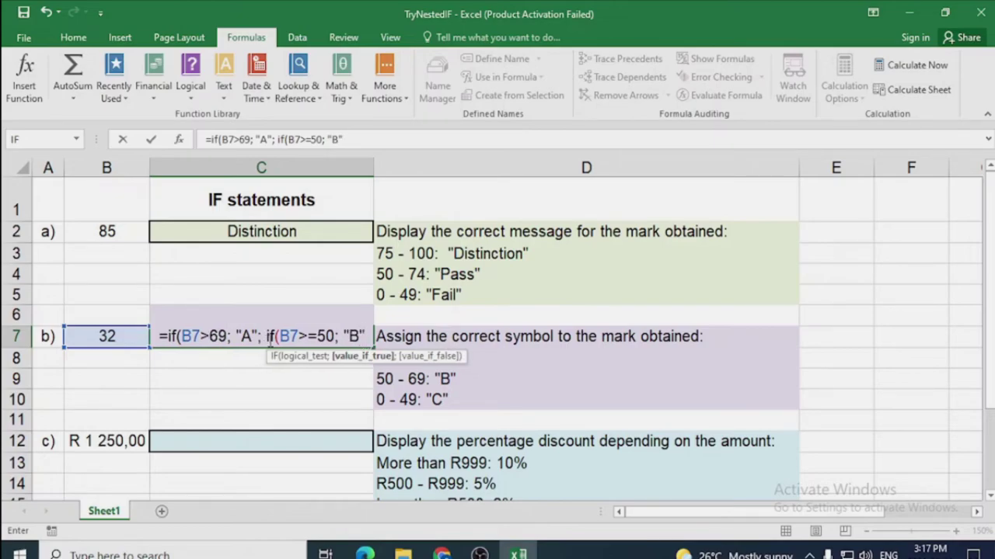
text( "c)
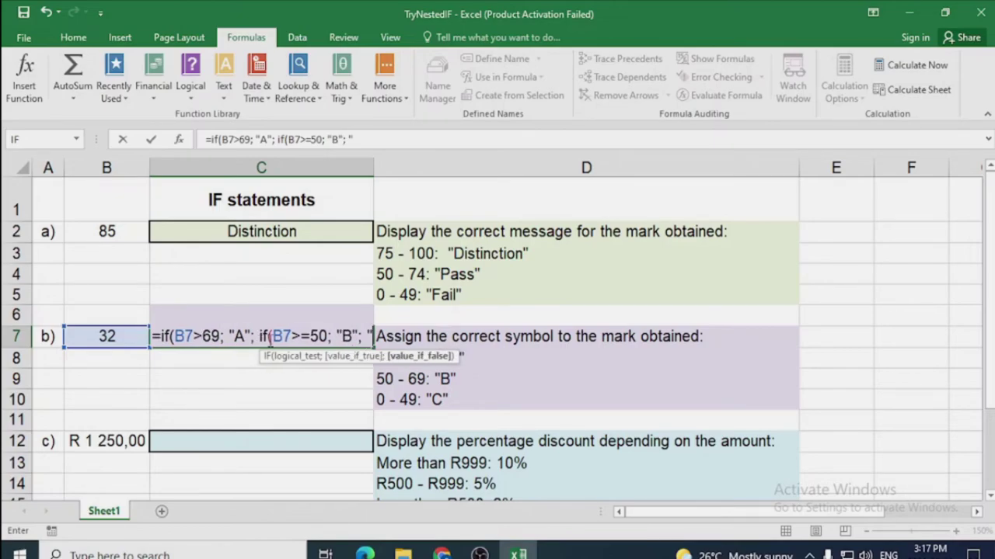
key(BackSpace)
text(C")
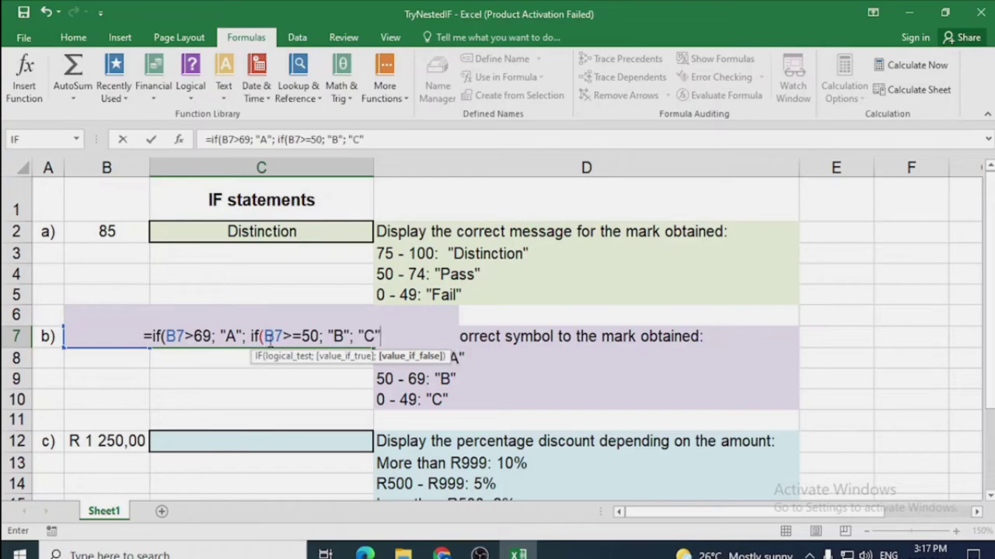
text()))
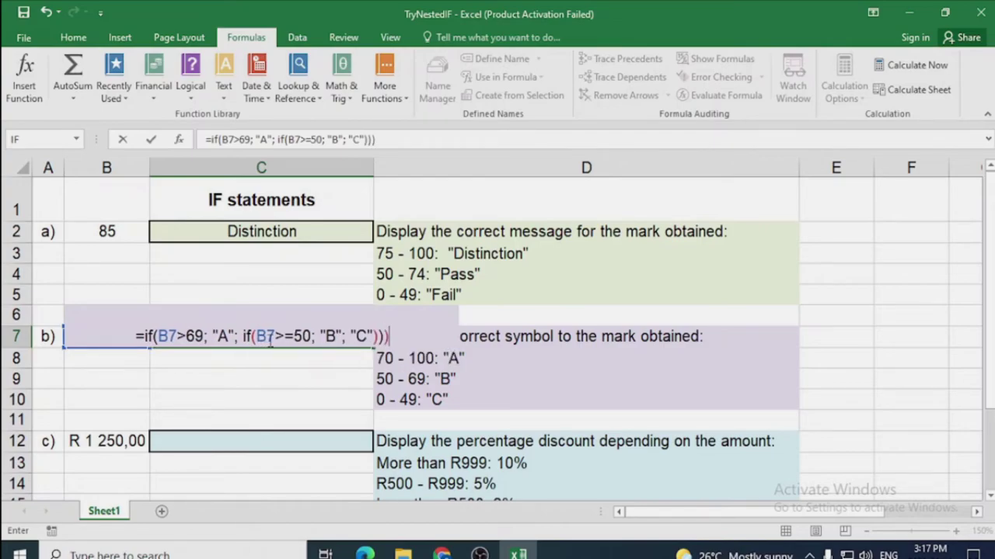
key(Return)
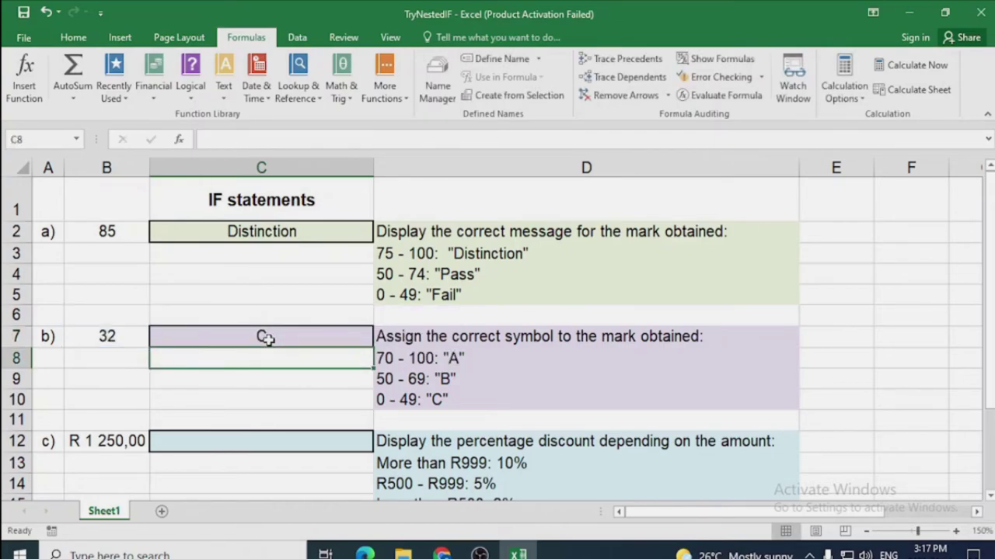
- Review the formula in C7 and set the mark in B7 to 68 to test it
click(283, 334)
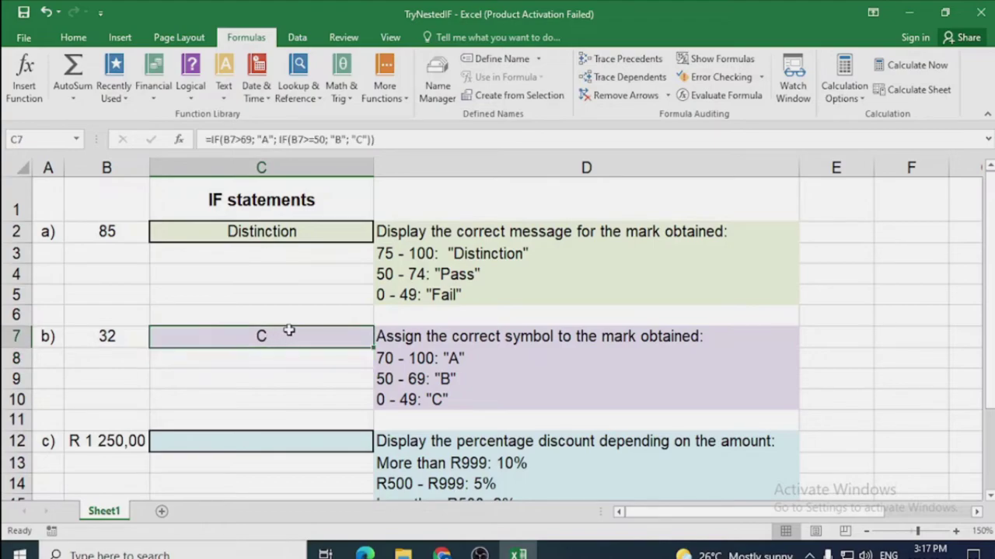
click(115, 336)
text(68)
key(Return)
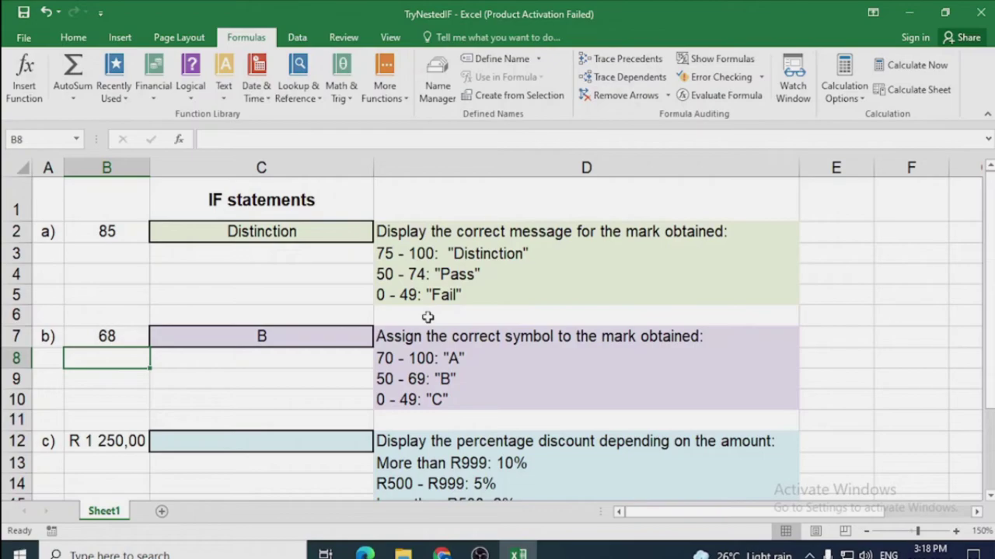
- Close TryNestedIF without saving, then open the BooksOutstanding workbook, dismiss the activation wizard and enable editing
click(980, 12)
click(490, 300)
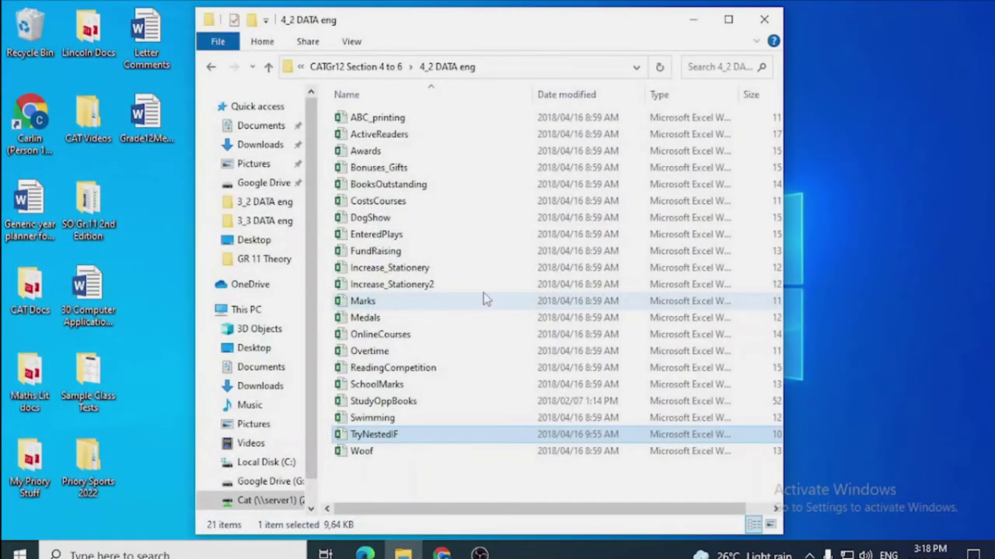
double_click(414, 185)
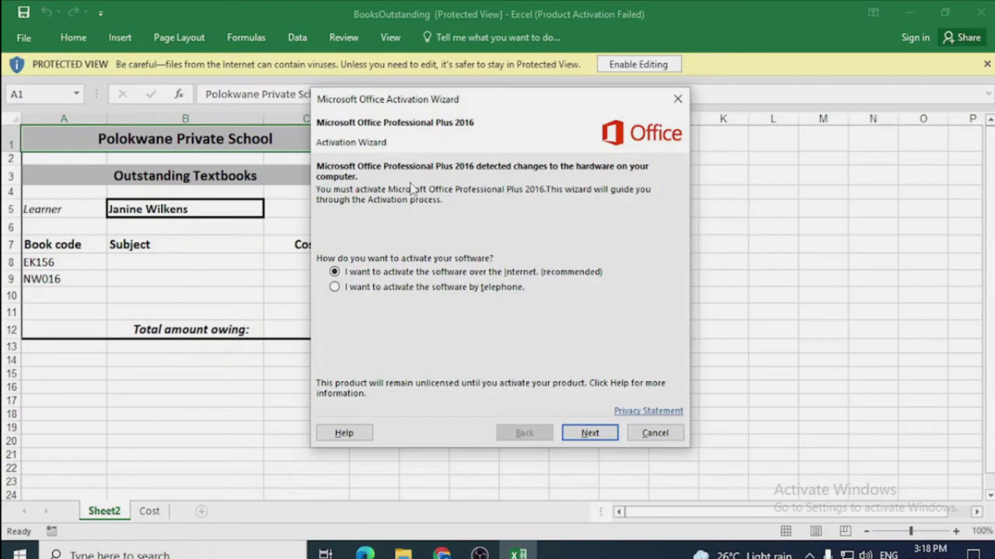
click(655, 433)
click(621, 66)
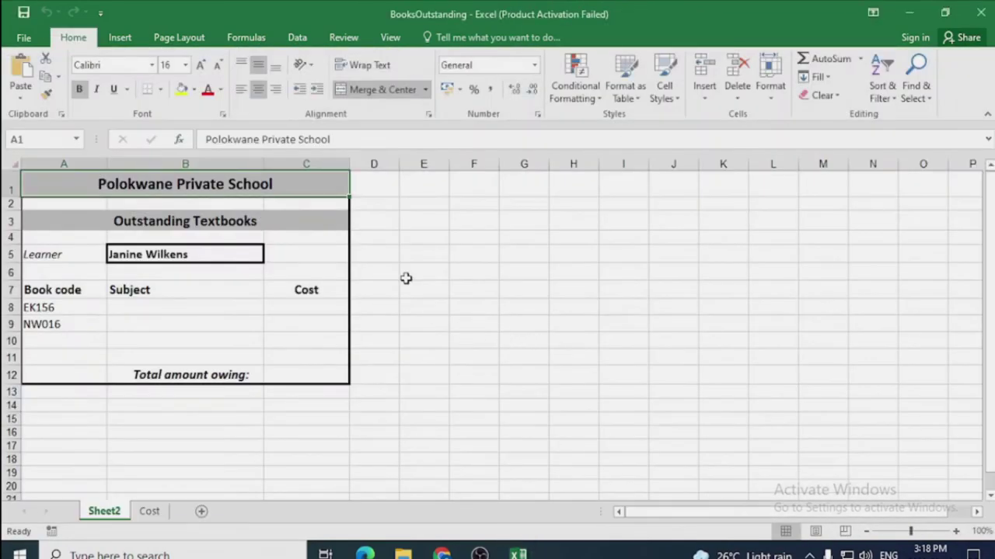
- Examine the Book code, Subject and Cost columns on Sheet2 and the matching columns on the Cost sheet
click(405, 278)
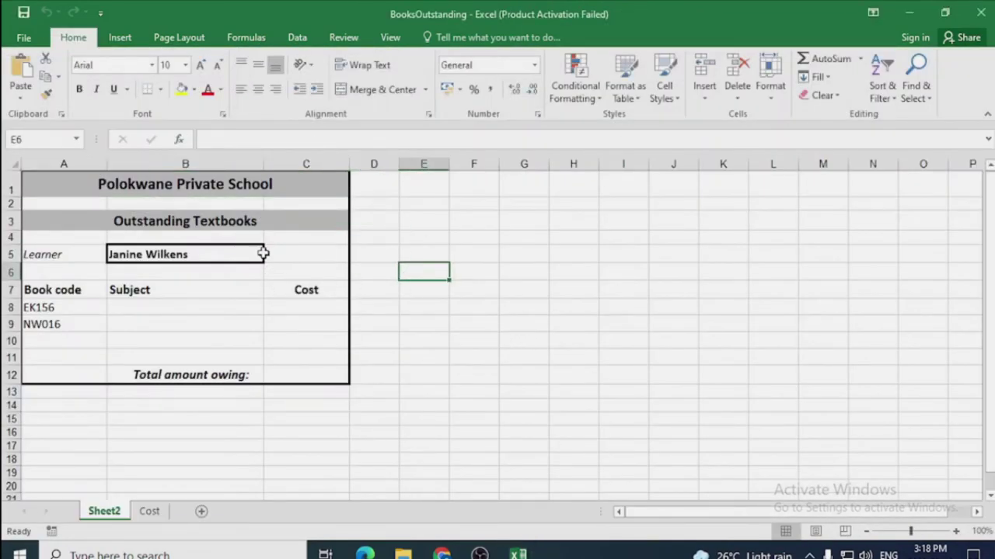
click(956, 532)
click(956, 532)
click(956, 531)
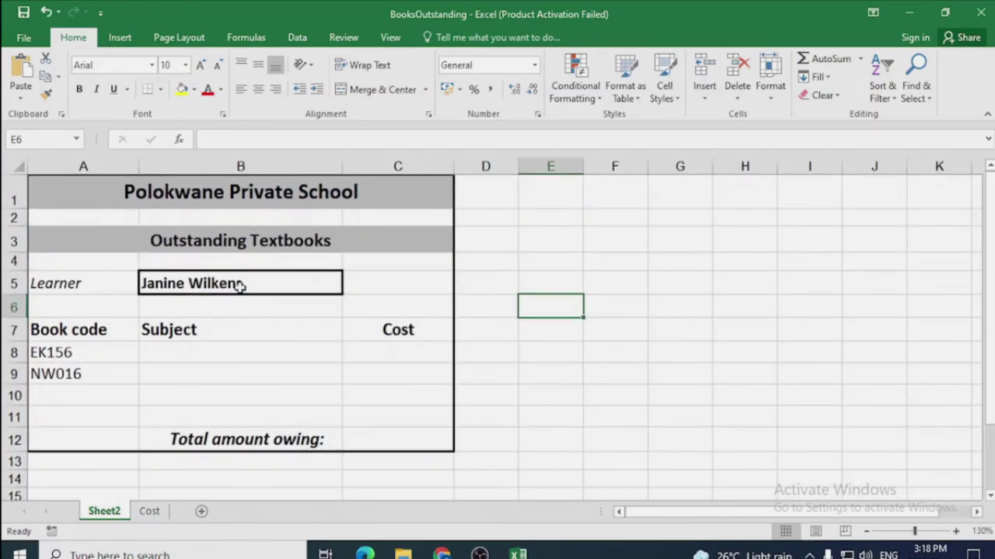
click(96, 333)
drag(96, 332, 100, 373)
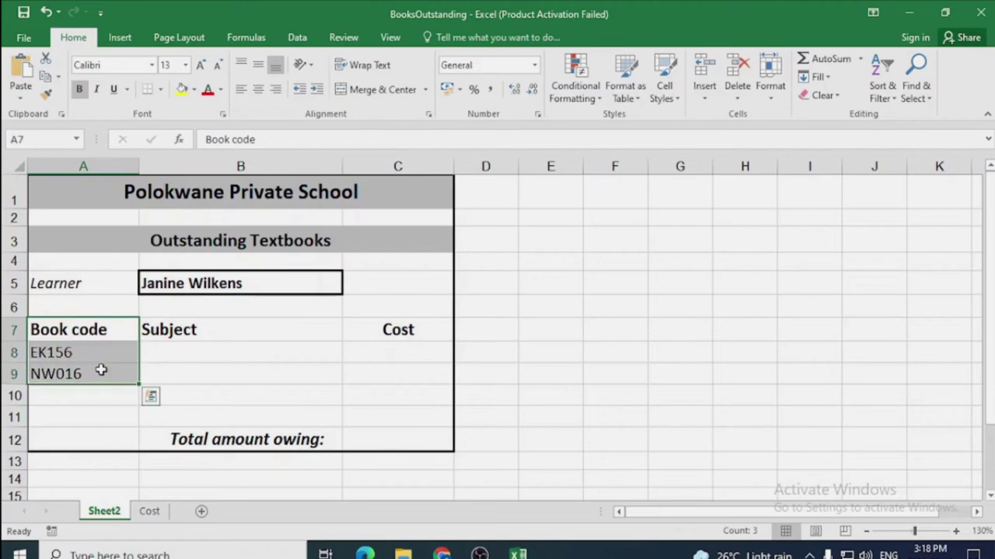
drag(228, 326, 226, 373)
drag(412, 331, 395, 373)
click(148, 513)
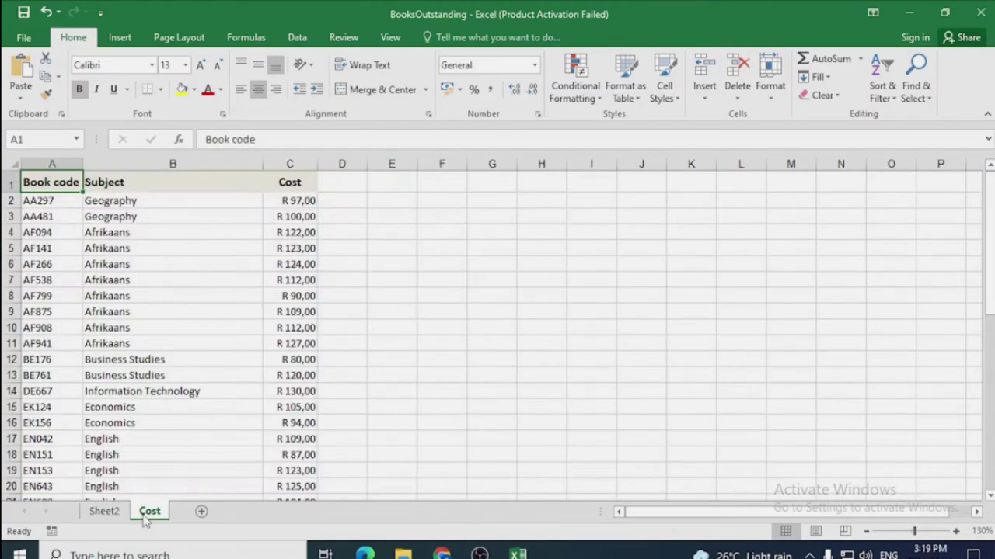
drag(47, 200, 48, 402)
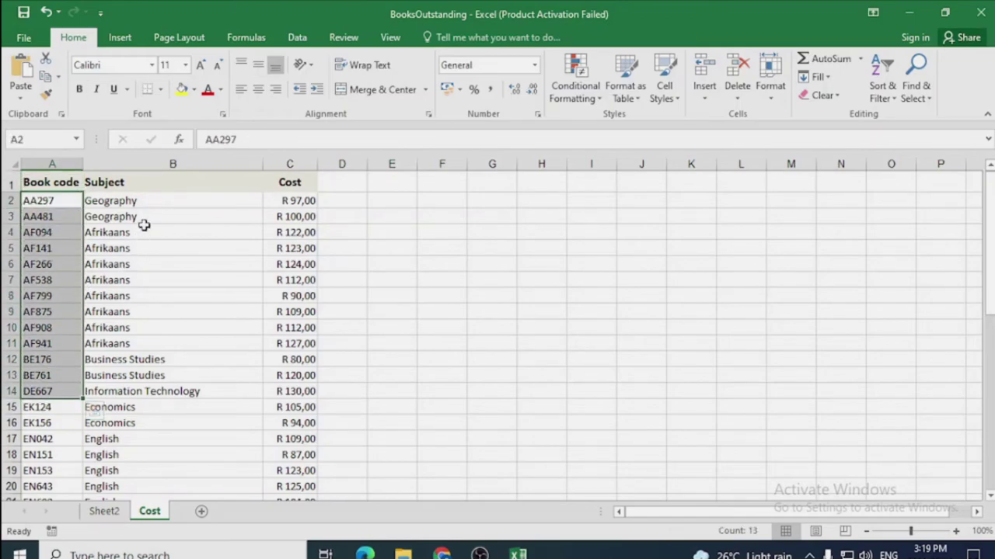
drag(140, 217, 155, 389)
drag(296, 233, 298, 368)
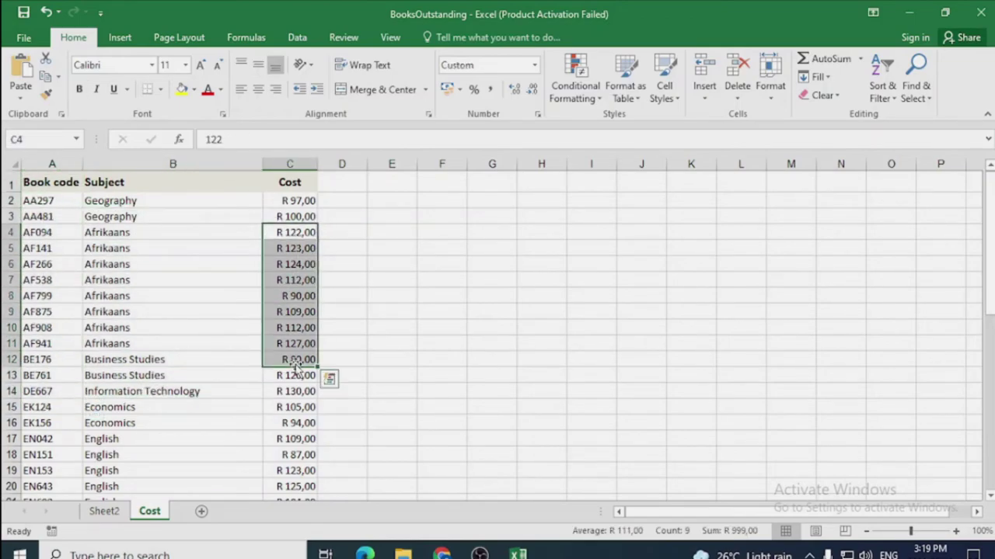
- Enter the labels "Vlookup" in F5 and "Hlookup" in F6 on Sheet2
click(107, 515)
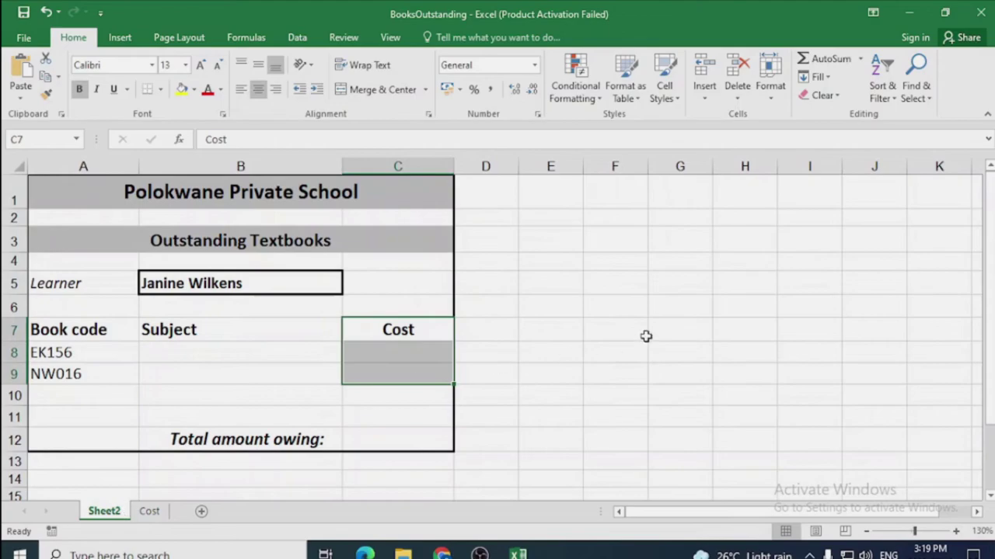
click(626, 280)
text(Vl)
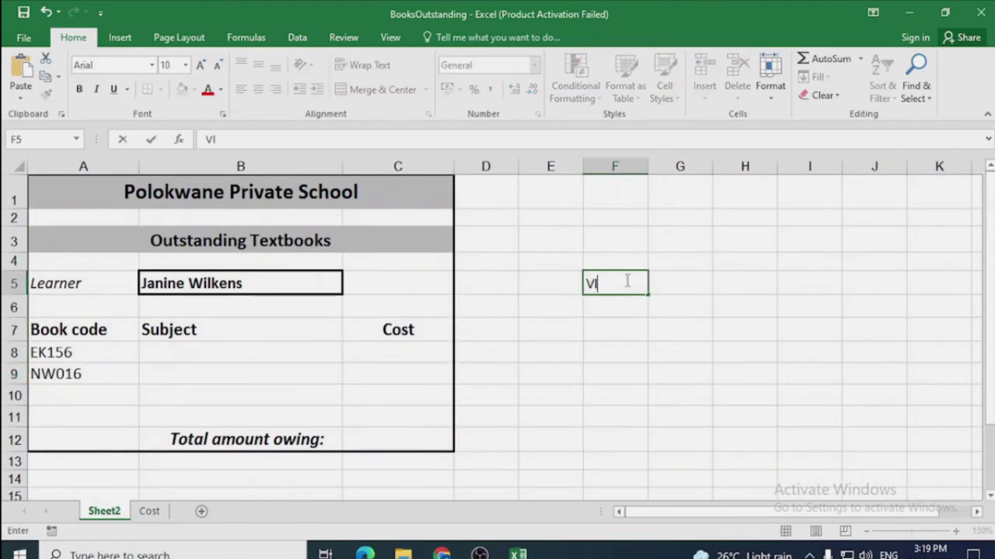
text(ookup)
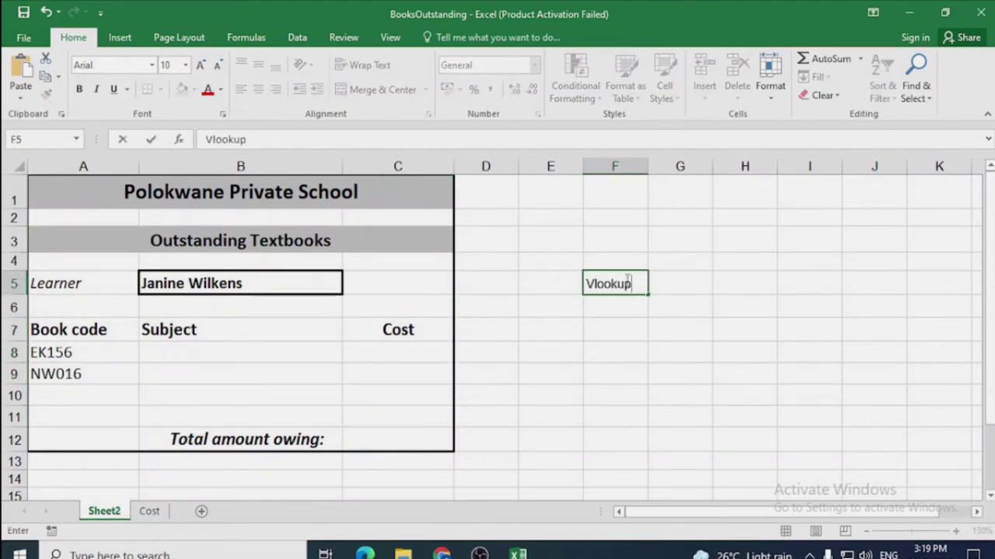
key(Return)
text(Hlookup)
- Enter "Vertical" in G5 and "Horizontal" in G6 beside the lookup labels
key(Up)
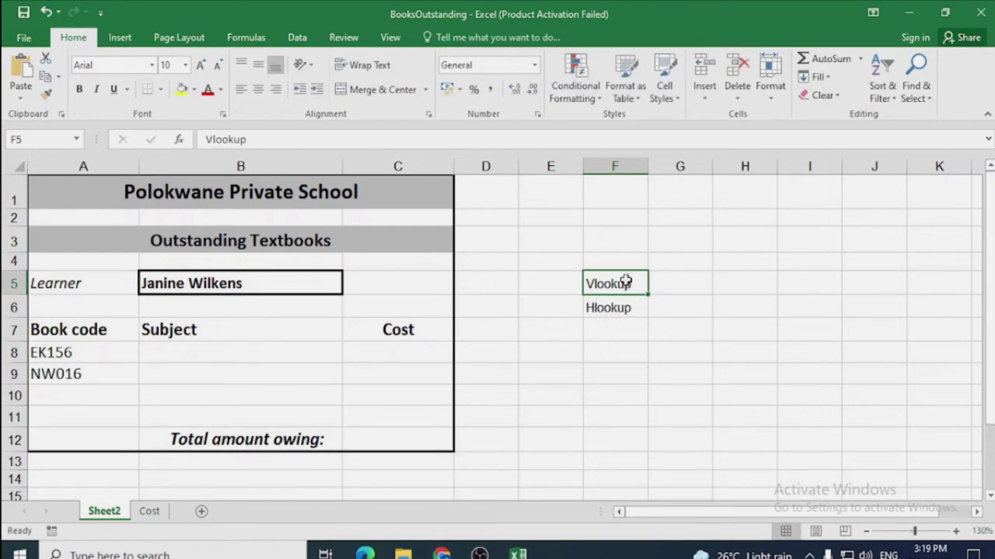
key(Right)
text(Vertica)
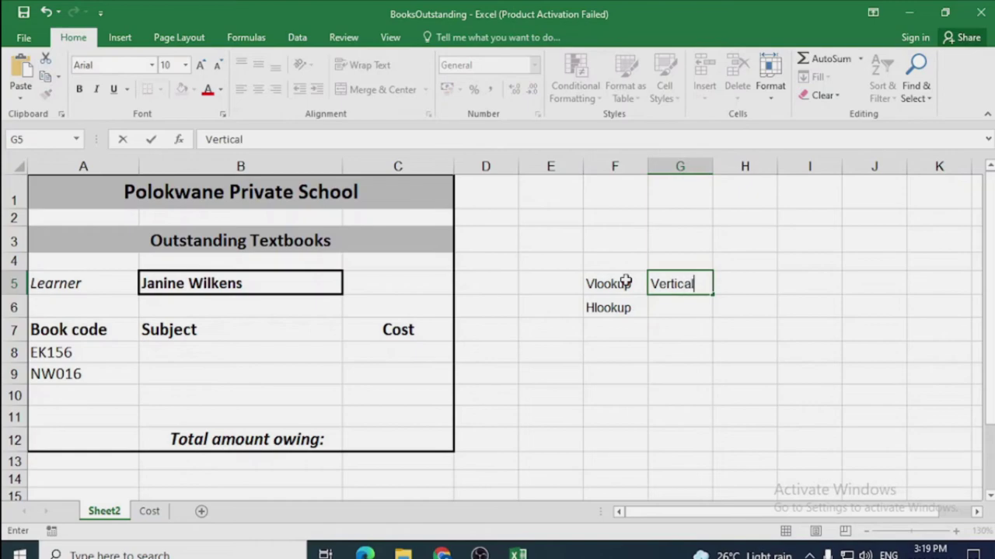
key(Return)
text(Hori)
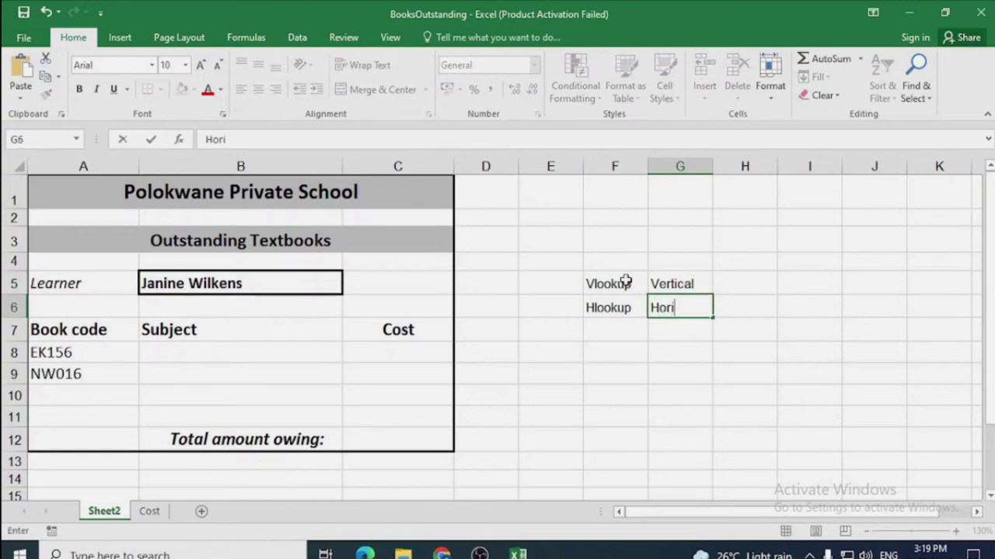
text(zontal)
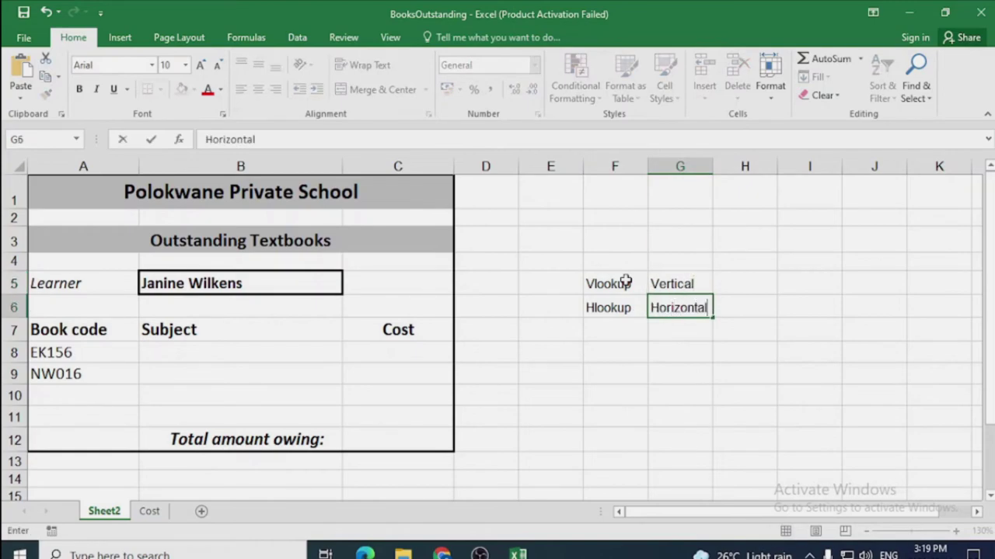
- Examine how the Book code, Subject and Cost data is arranged in vertical columns on the Cost sheet
click(150, 512)
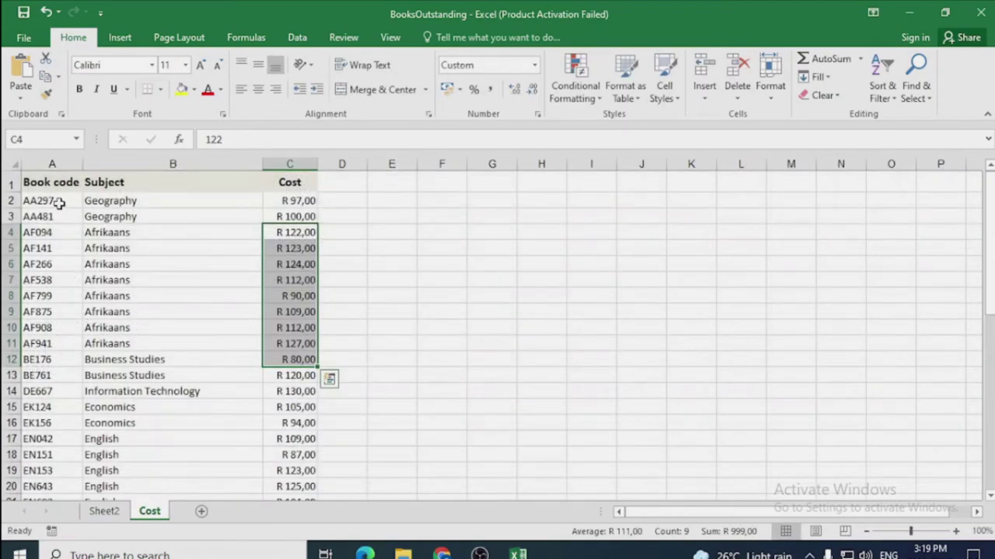
drag(60, 200, 64, 368)
drag(109, 216, 186, 407)
drag(295, 248, 268, 376)
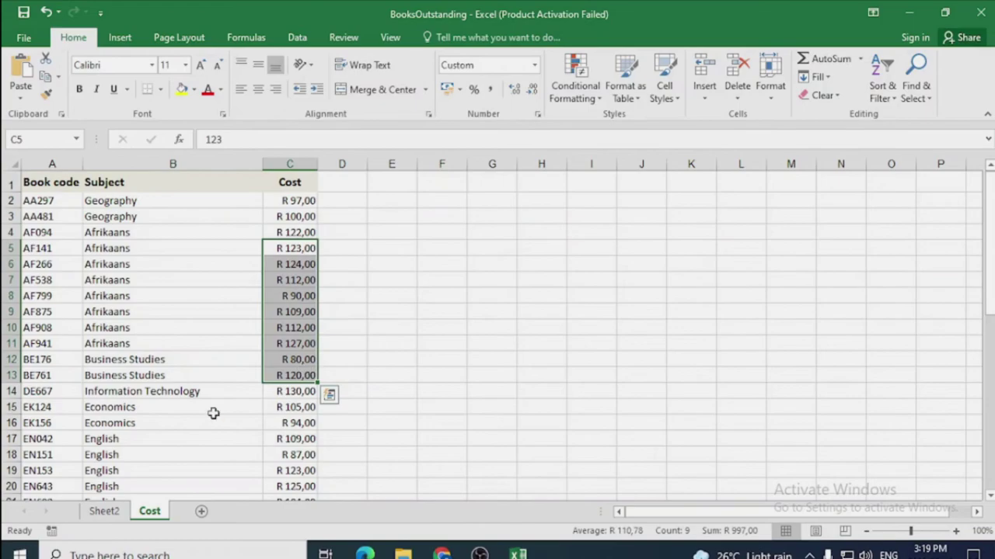
- Add a new worksheet and copy the book code from A2 of the Cost sheet into its cell C5
click(104, 511)
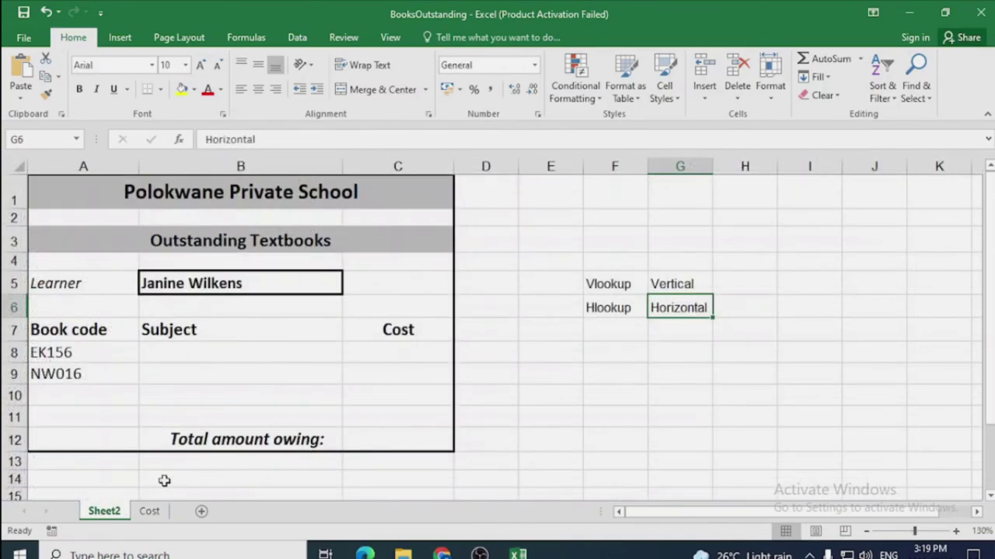
click(150, 511)
click(193, 247)
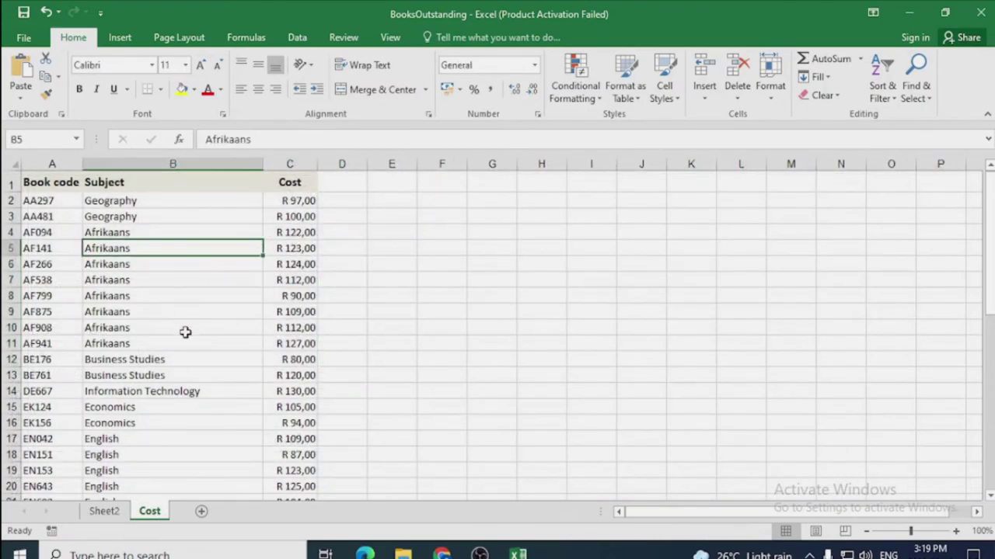
click(237, 512)
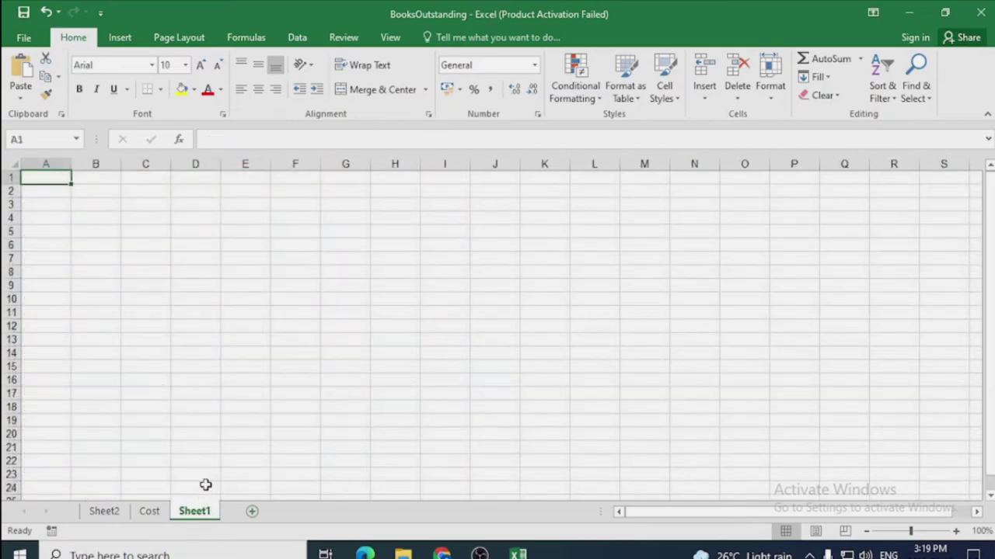
click(155, 513)
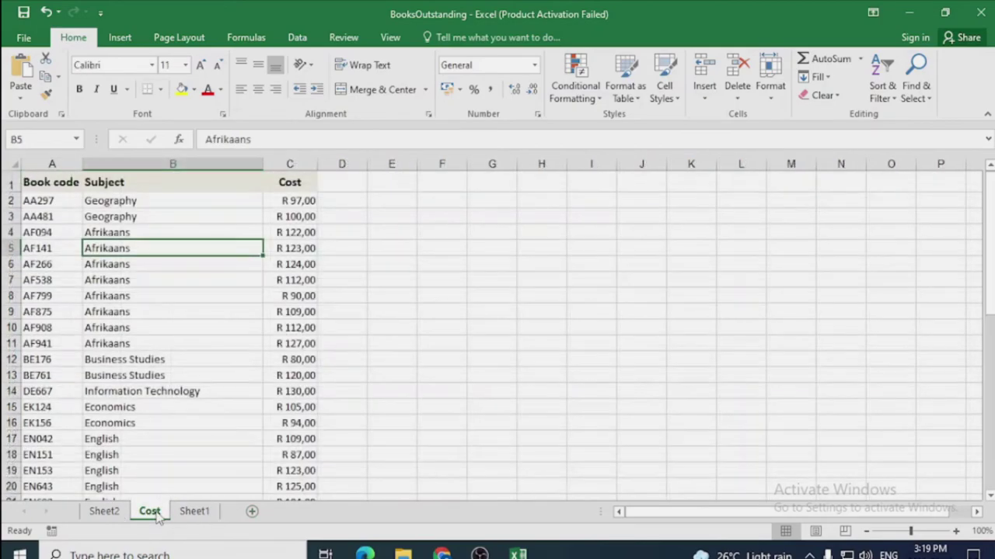
click(43, 200)
key(ctrl+c)
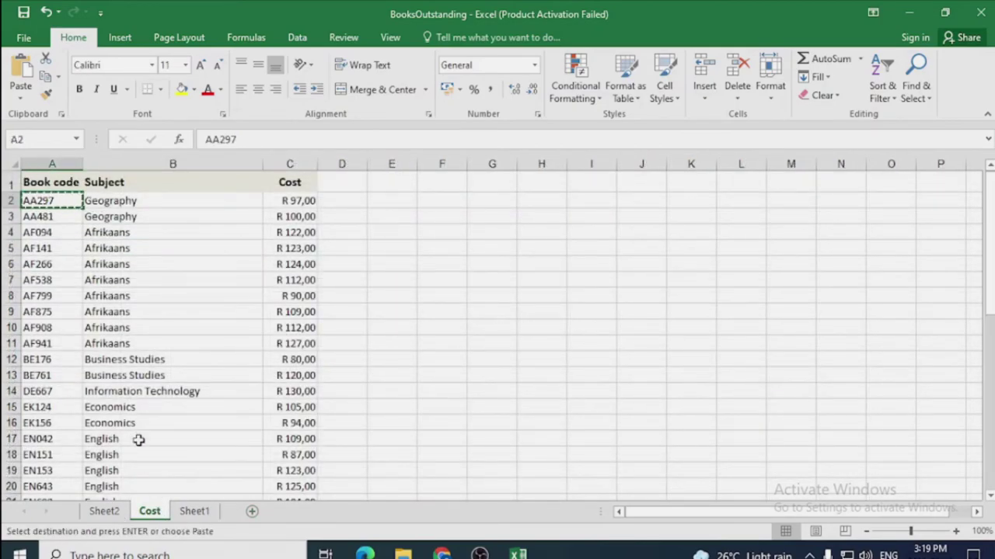
click(194, 511)
click(154, 230)
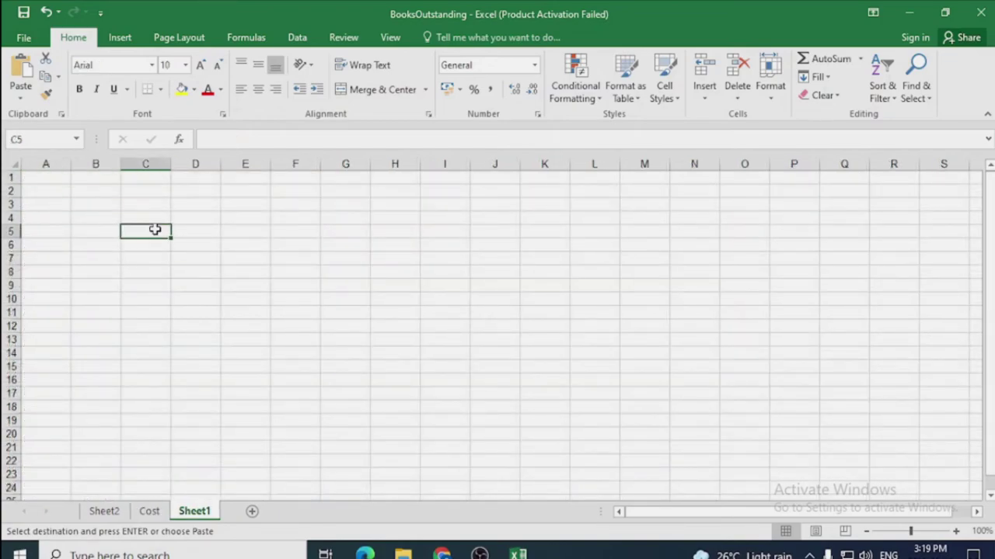
key(ctrl+v)
- Copy the subject Geography from B2 of the Cost sheet into C6 of Sheet1
click(149, 511)
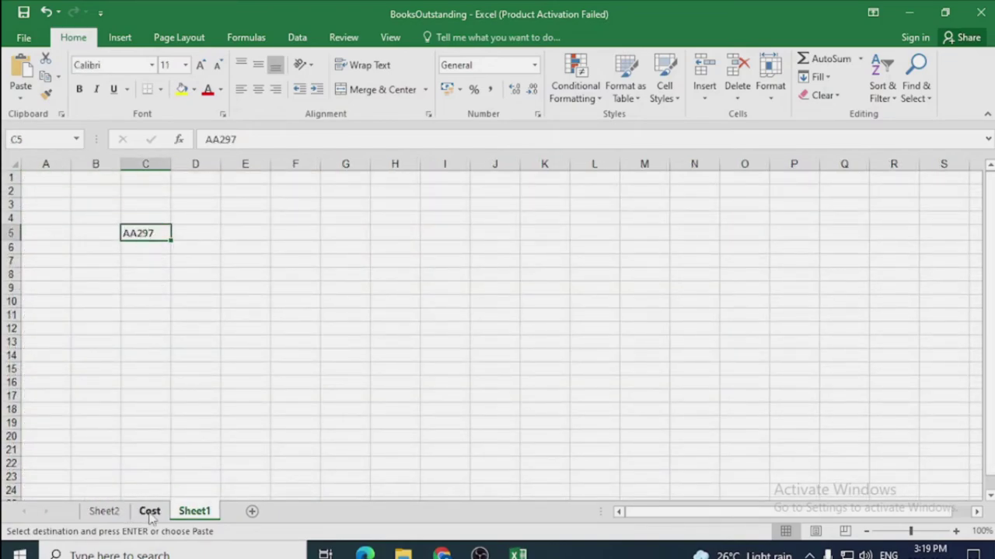
click(125, 200)
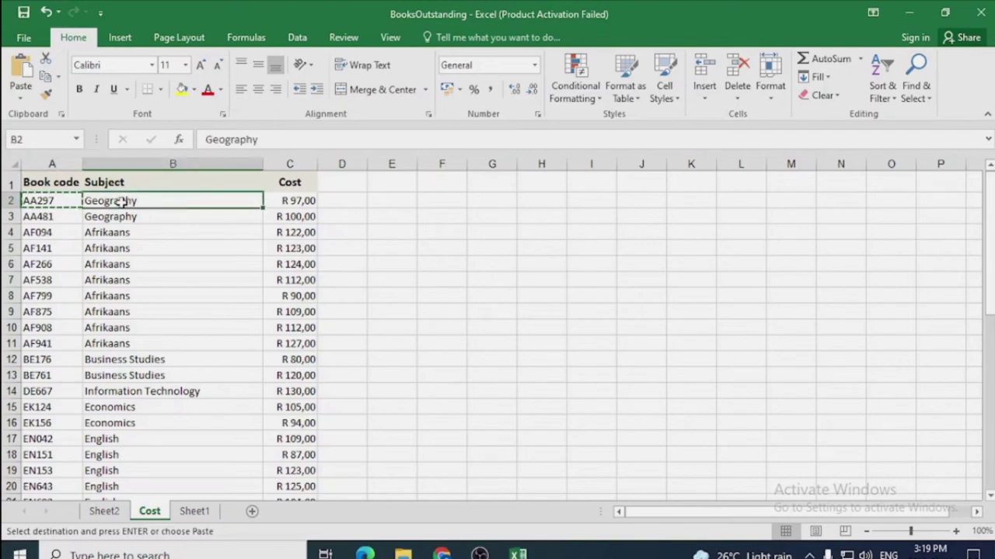
drag(154, 200, 231, 203)
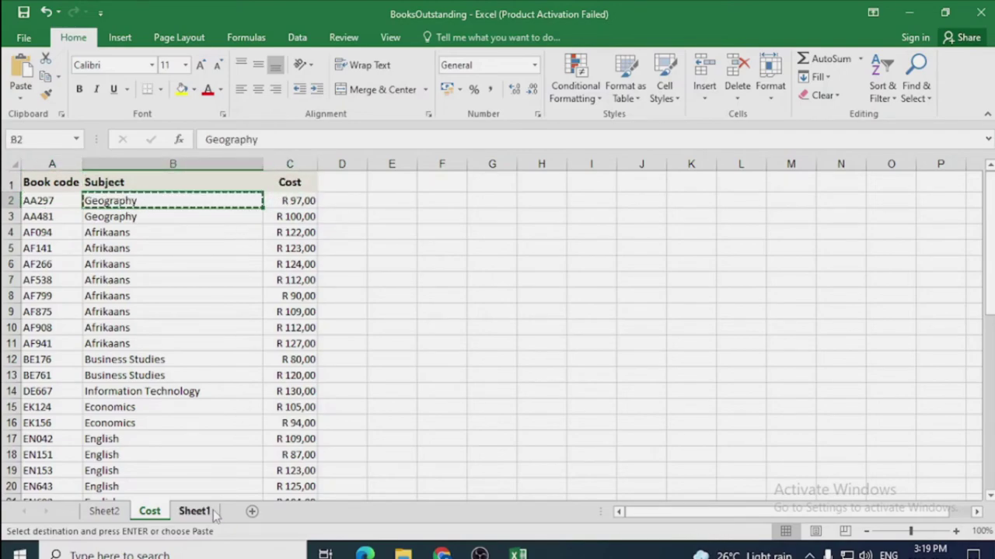
click(194, 511)
click(159, 249)
key(ctrl+v)
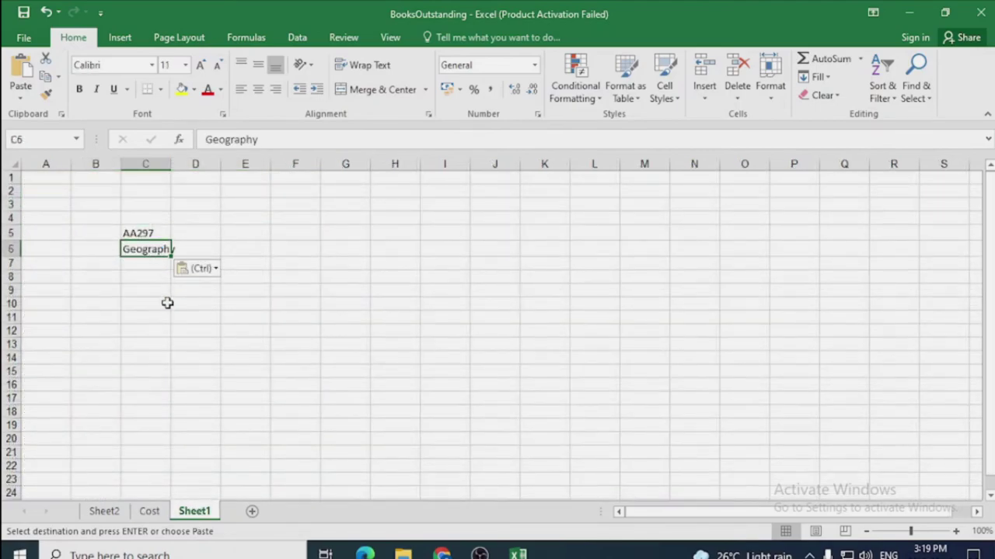
- Copy the cost from C2 of the Cost sheet into C7 of Sheet1 and autofit column C
click(149, 512)
click(296, 201)
key(ctrl+c)
click(194, 512)
click(146, 265)
key(ctrl+v)
double_click(172, 164)
- Enlarge the text in C4:C8 on Sheet1 to size 16, autofit column C and centre the entries horizontally
drag(153, 220, 151, 279)
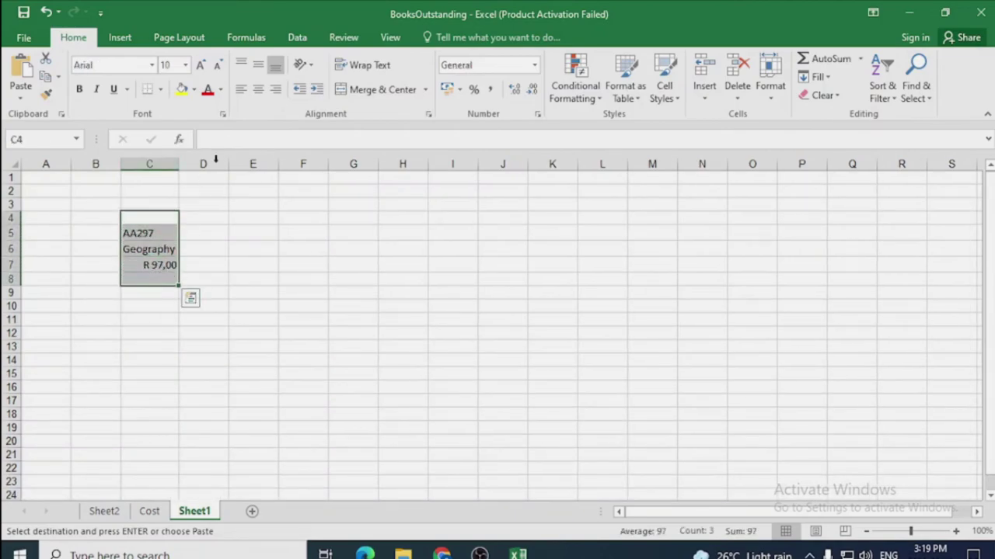
click(201, 66)
click(200, 65)
click(201, 66)
click(200, 65)
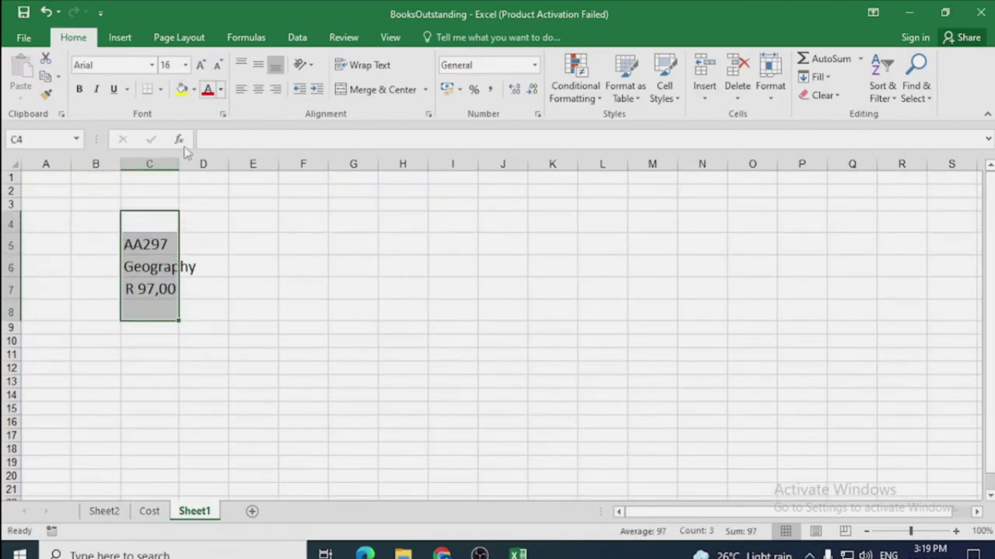
double_click(178, 164)
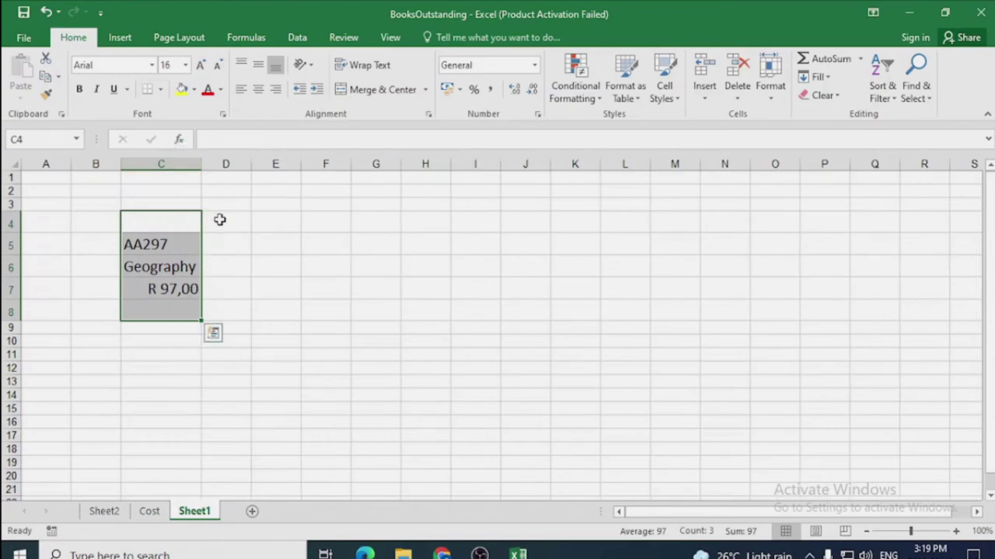
click(257, 89)
click(260, 289)
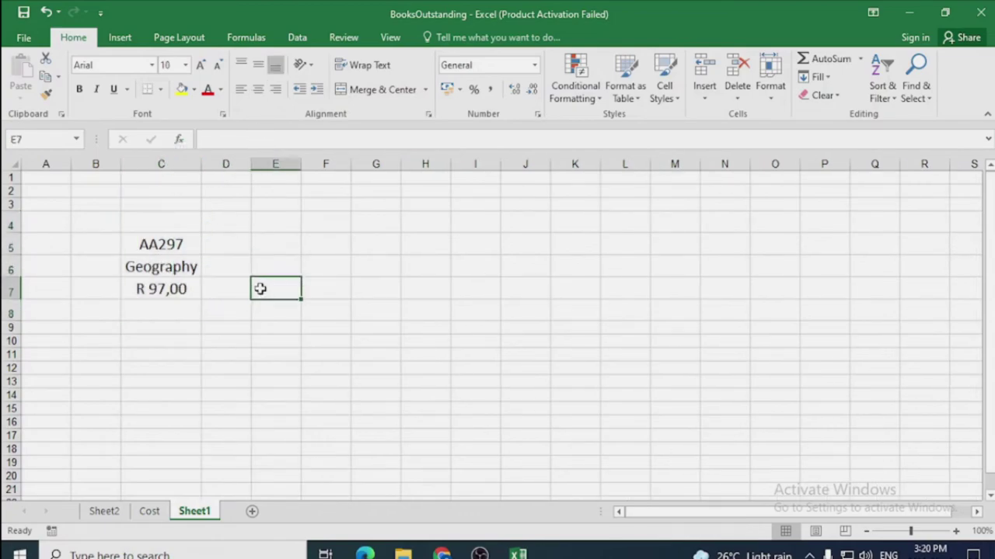
- Search for the VLOOKUP function and insert it in the first Subject cell, B8, on Sheet2
click(104, 512)
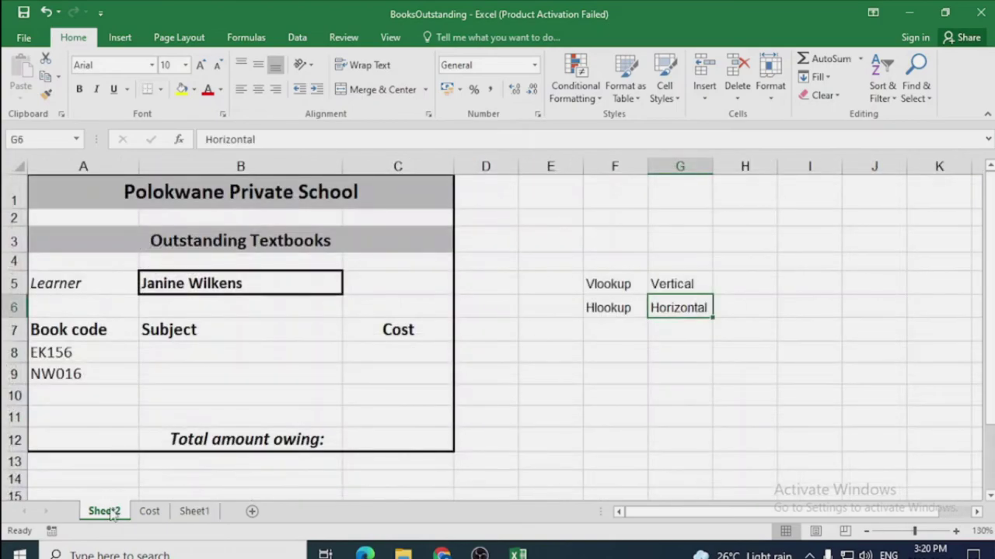
click(293, 352)
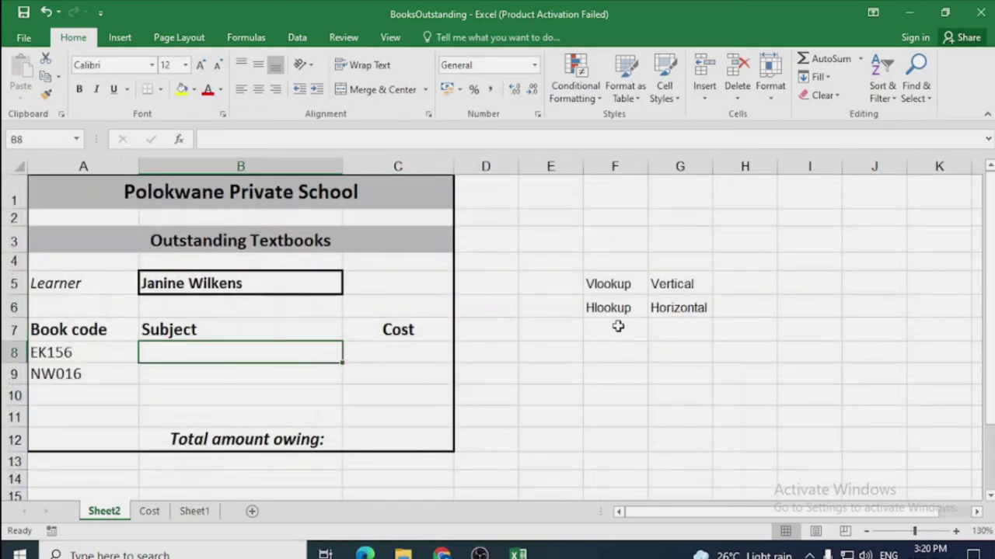
drag(699, 512, 590, 525)
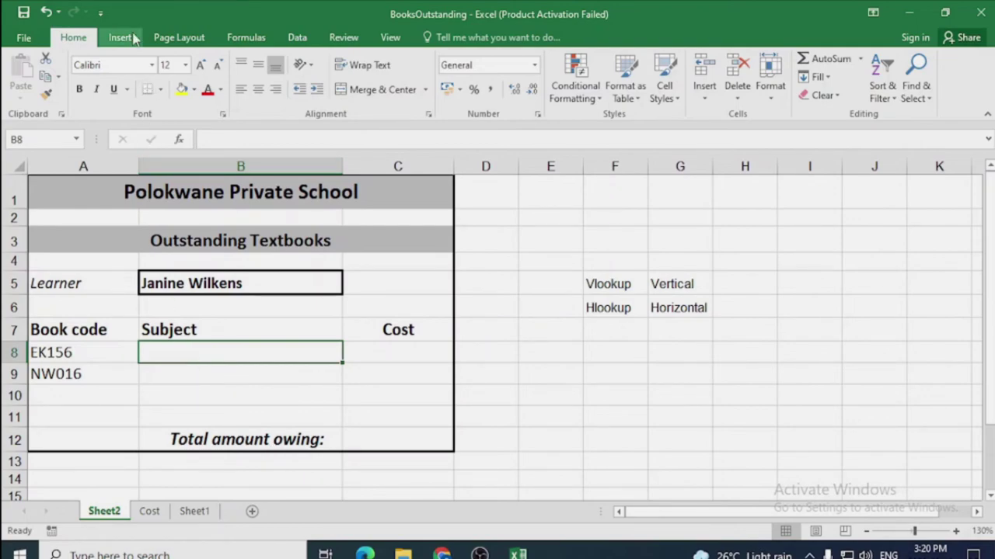
click(245, 37)
click(17, 84)
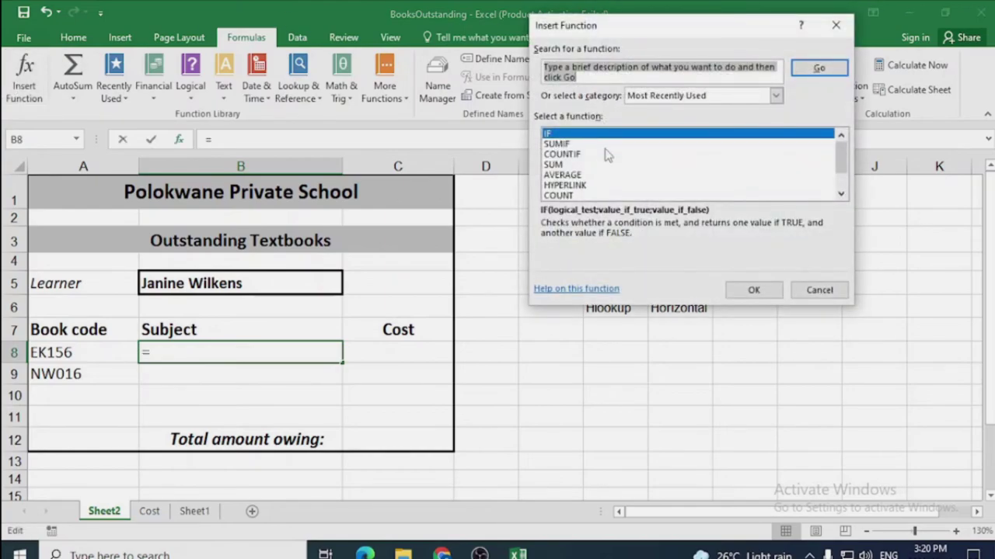
text(vlookup)
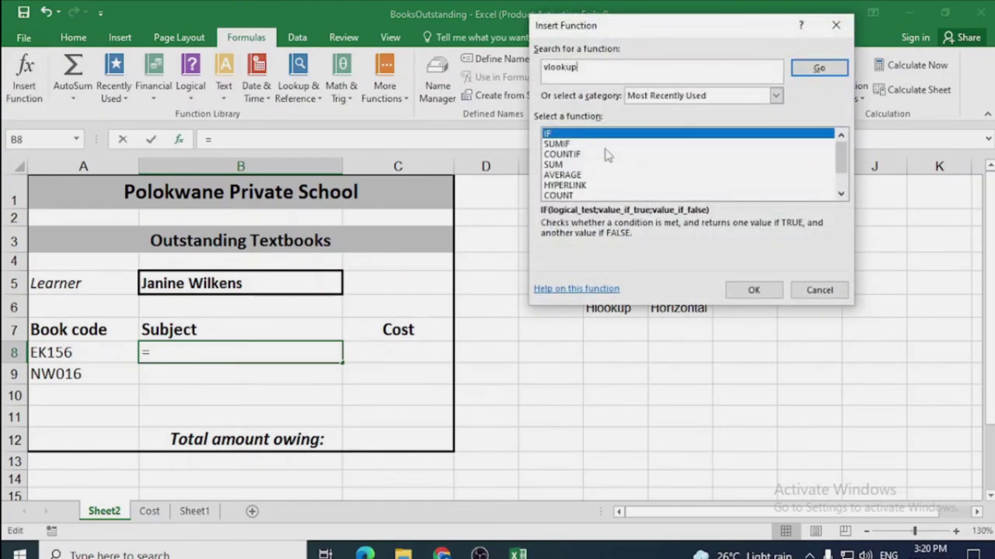
click(819, 68)
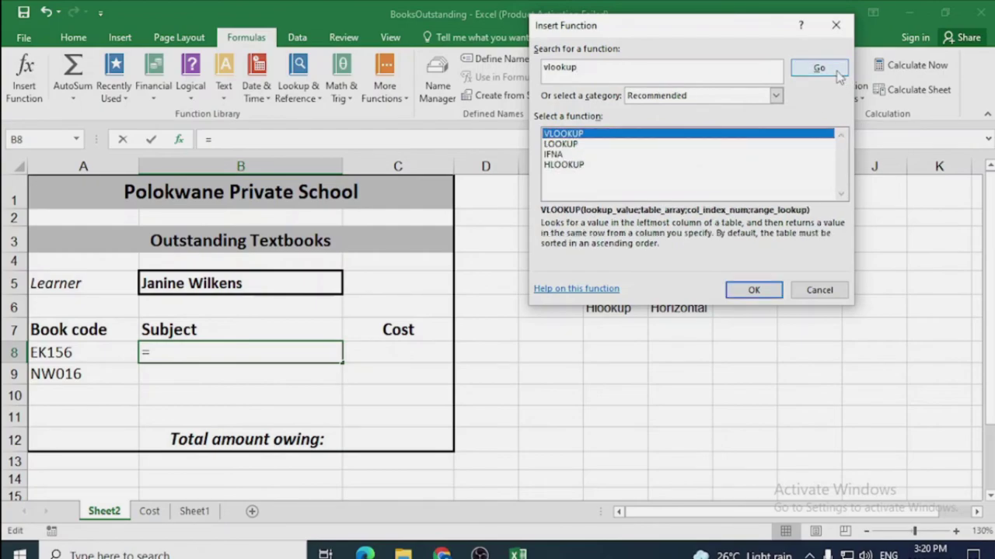
double_click(599, 136)
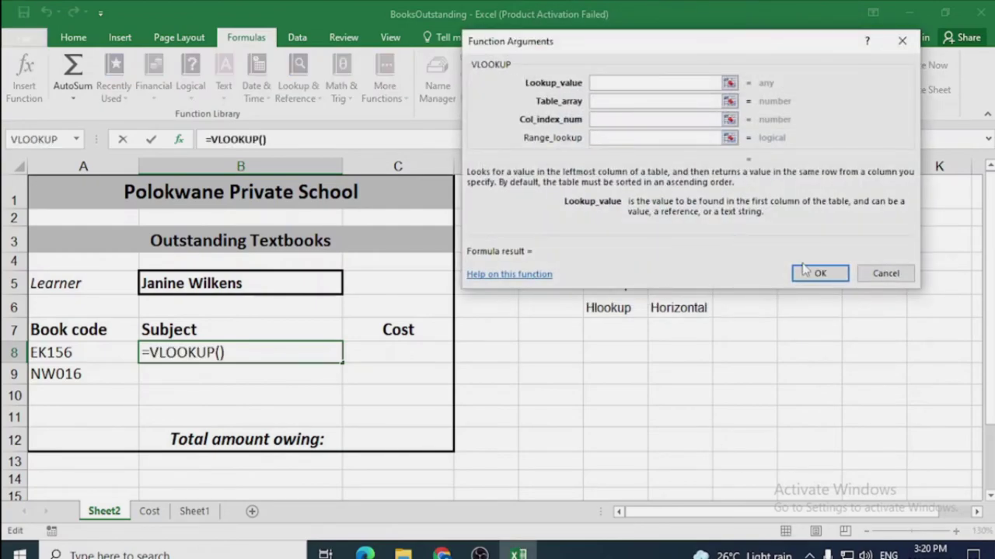
- Set the VLOOKUP Lookup_value to the first book code, cell A8 on Sheet2
drag(559, 42, 585, 139)
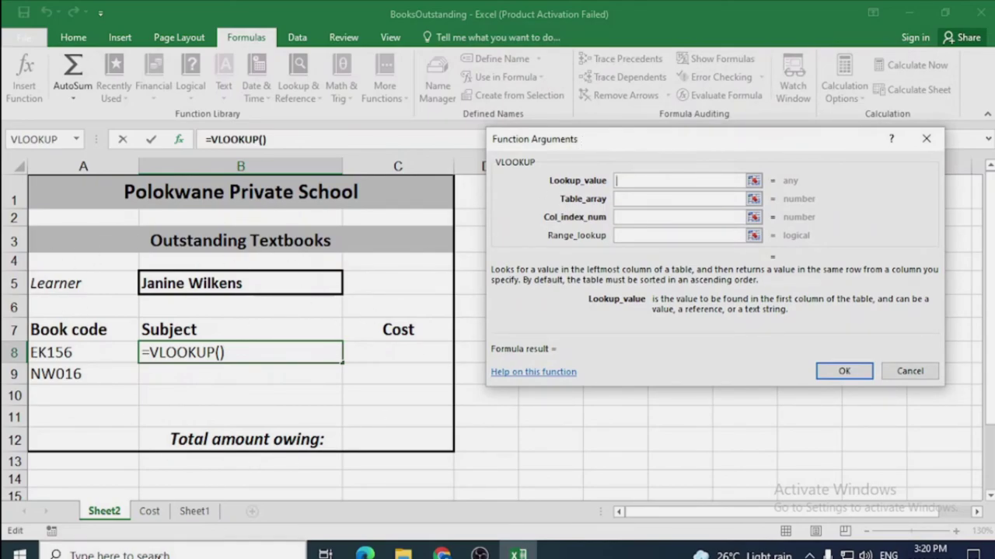
click(149, 511)
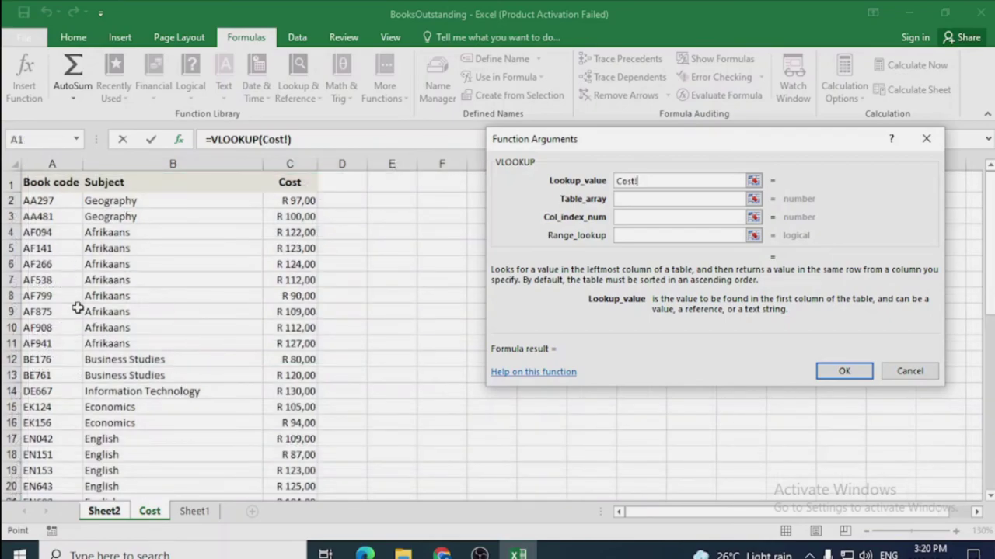
click(100, 511)
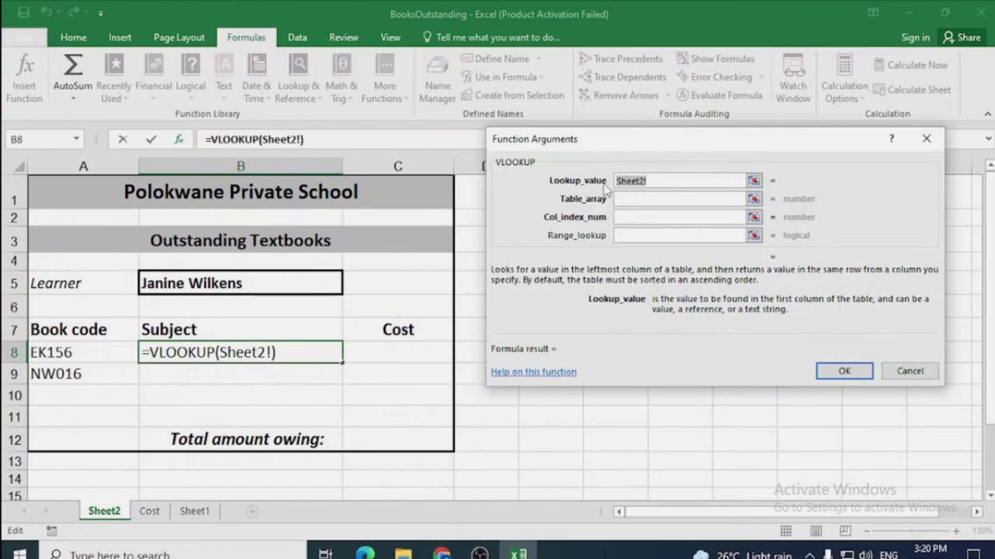
key(BackSpace)
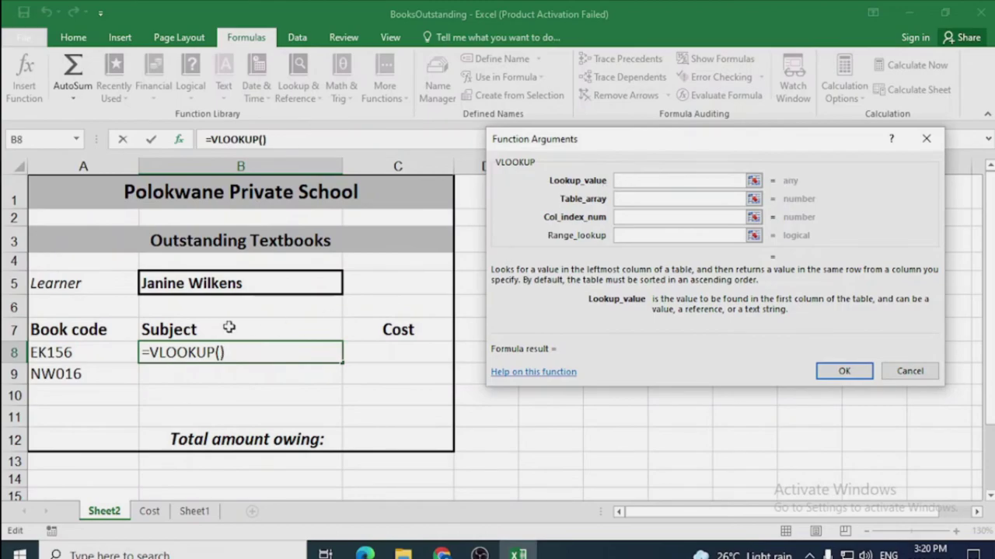
click(93, 353)
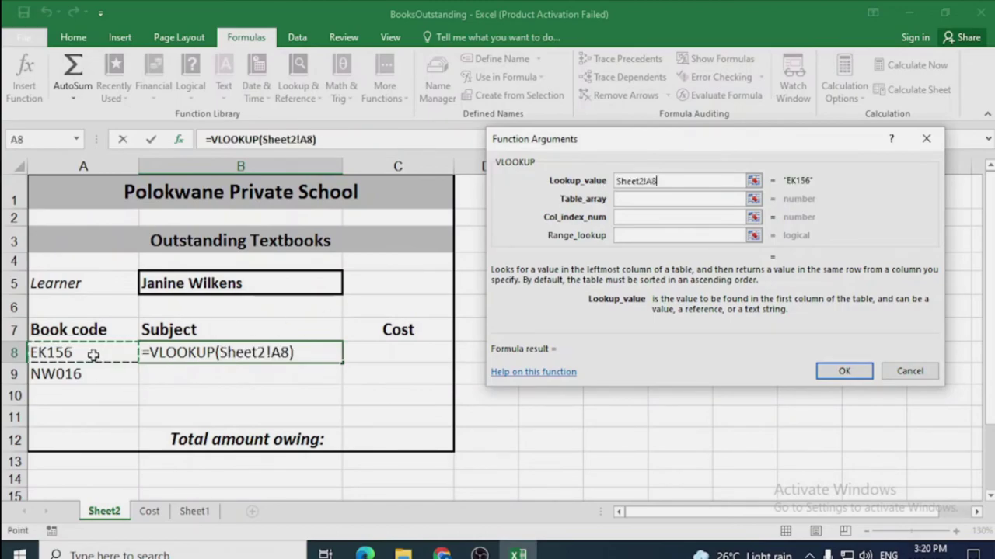
- Set the VLOOKUP Table_array to the range A2:C44 on the Cost sheet
click(656, 198)
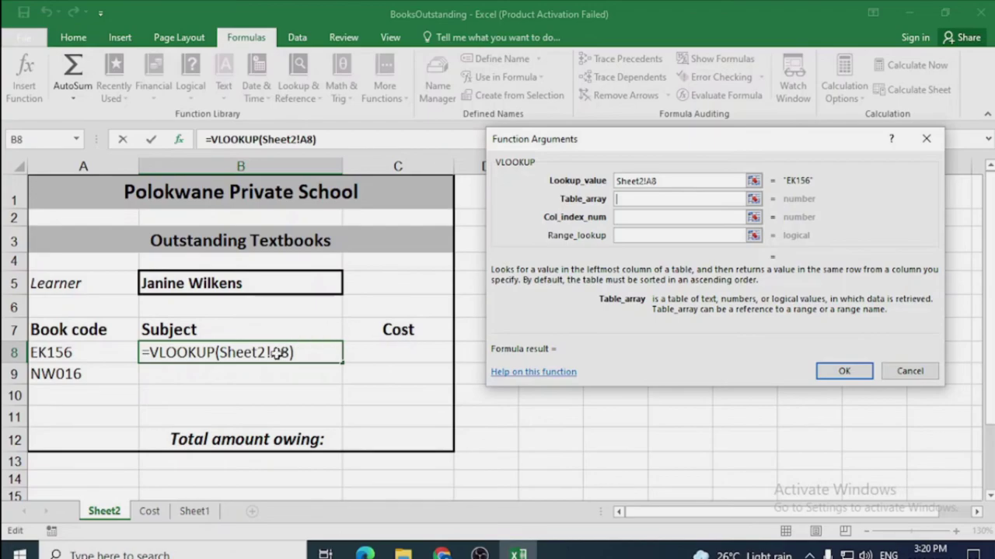
click(150, 511)
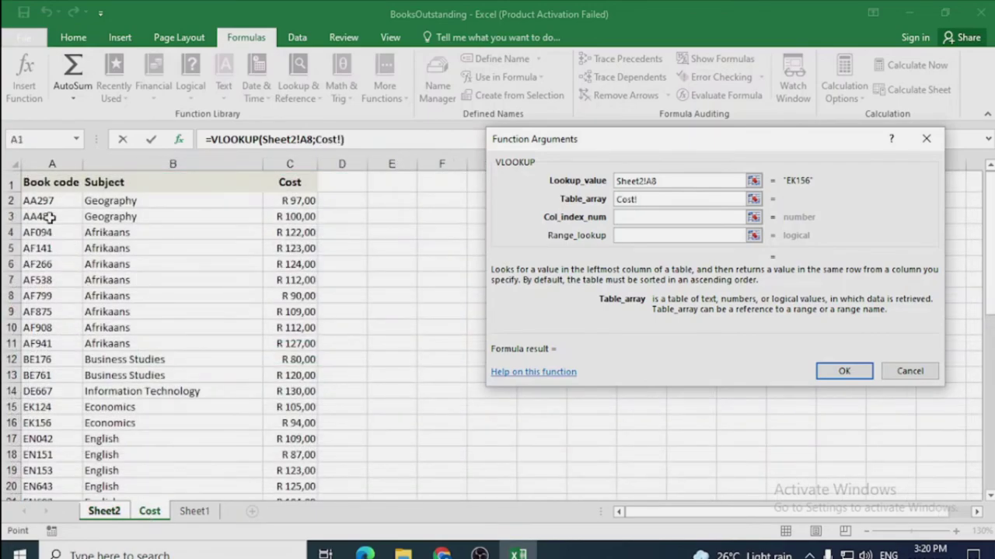
click(46, 201)
drag(46, 200, 277, 469)
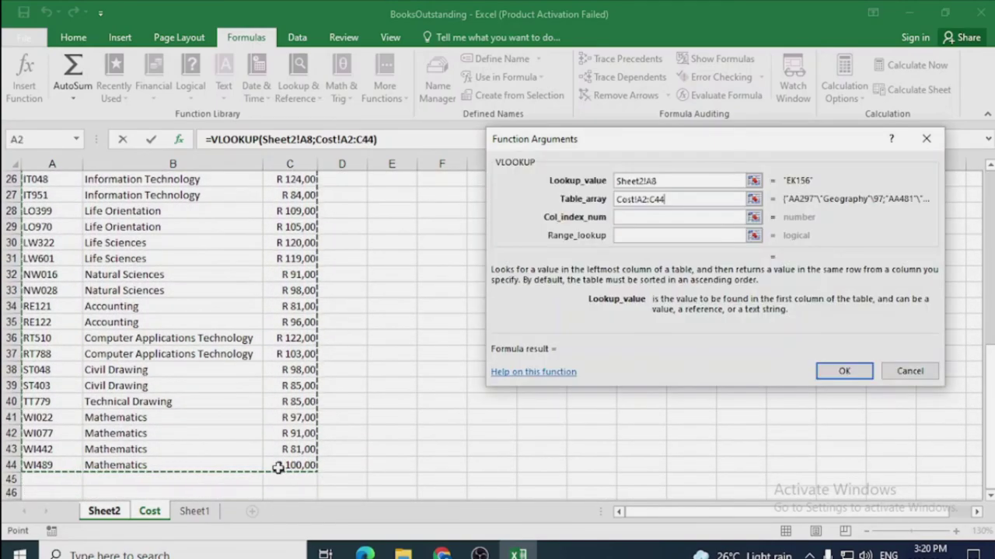
click(641, 218)
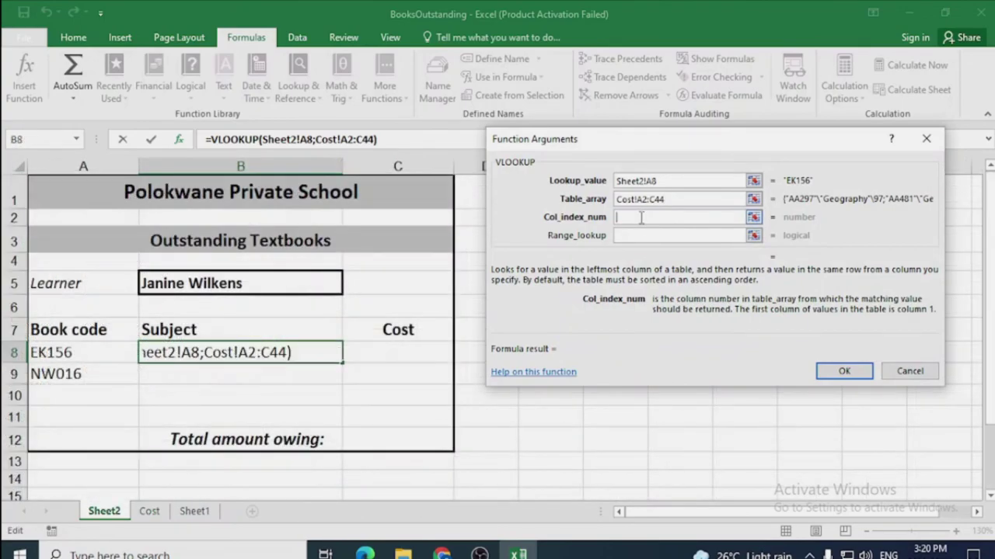
click(150, 512)
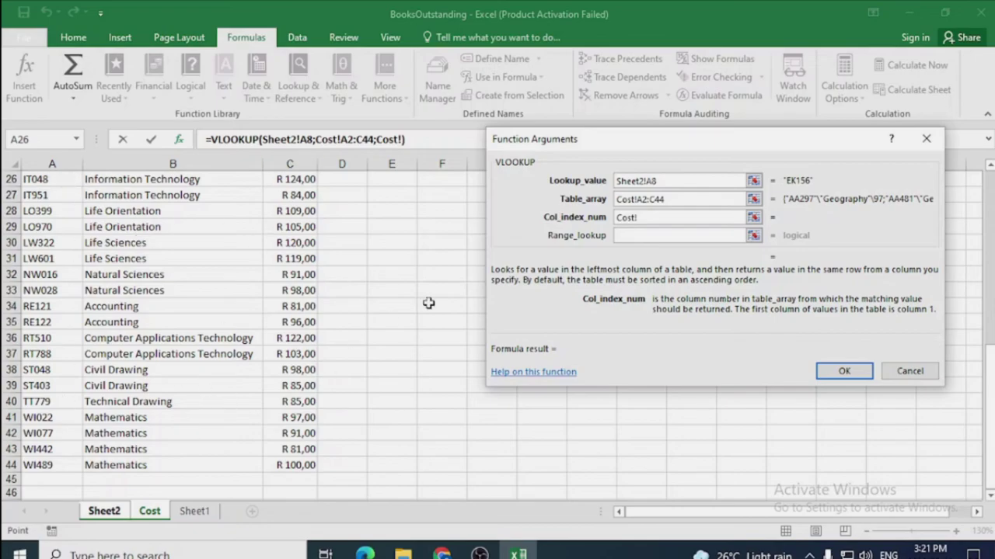
key(BackSpace)
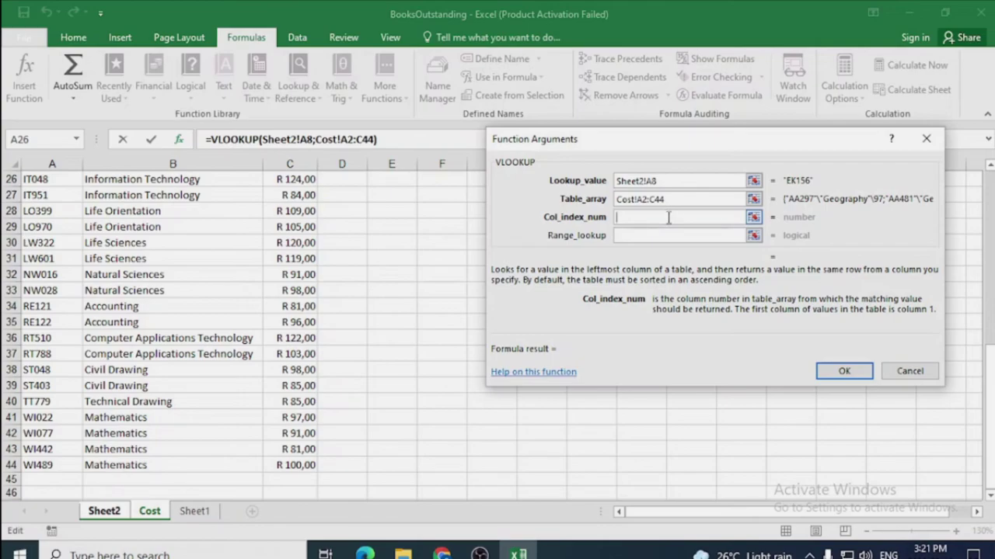
click(121, 512)
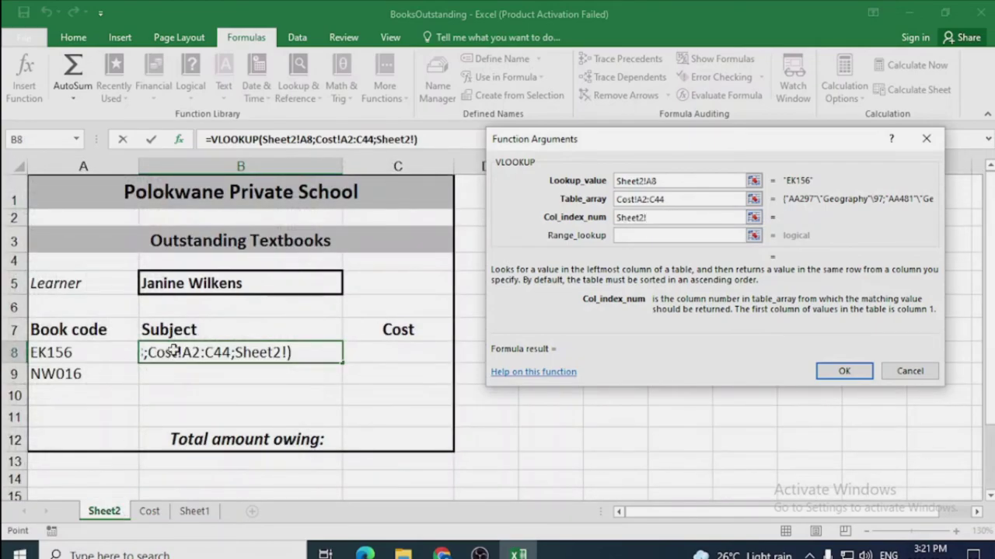
click(150, 512)
click(697, 217)
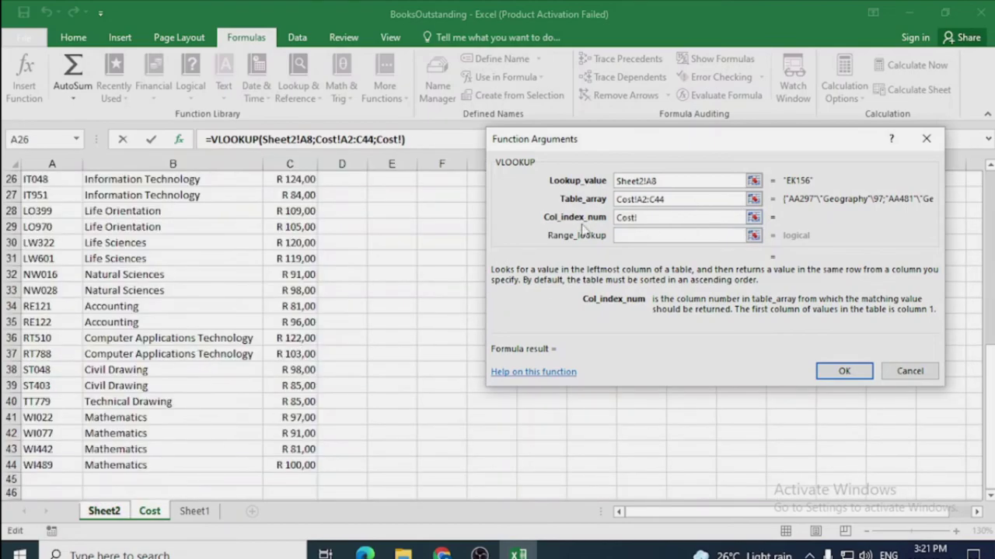
key(BackSpace)
key(BackSpace)
key(BackSpace)
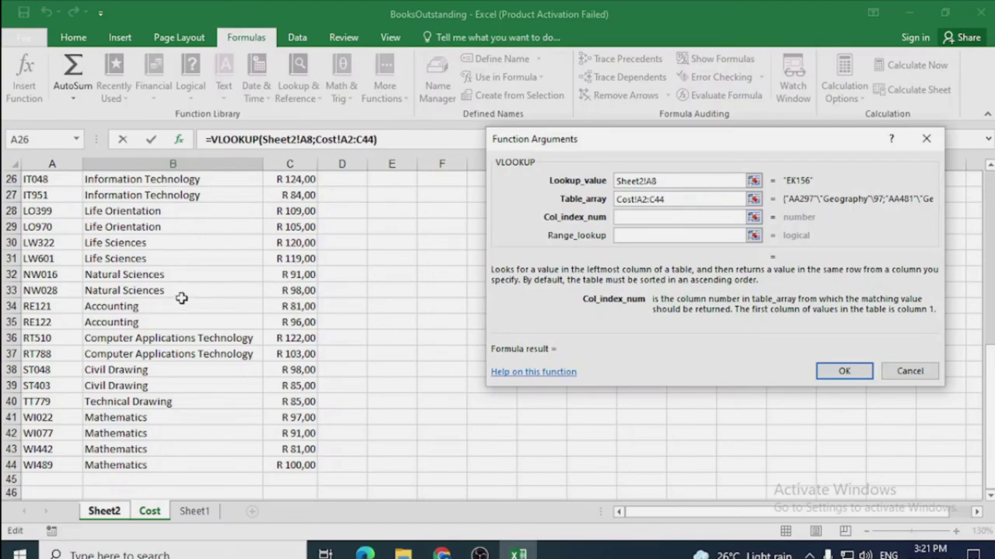
- Complete the VLOOKUP in B8 with Col_index_num 2 and Range_lookup False
text(2)
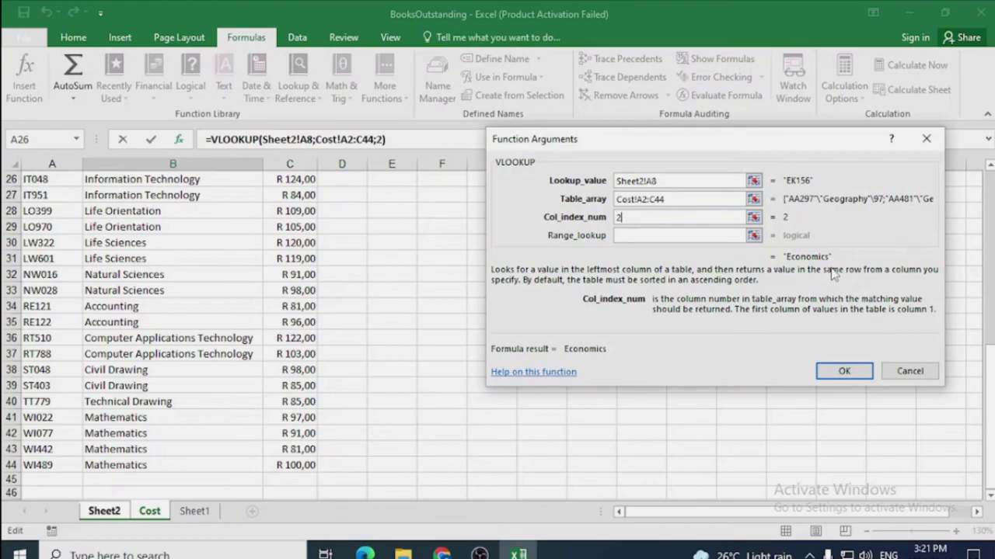
click(637, 235)
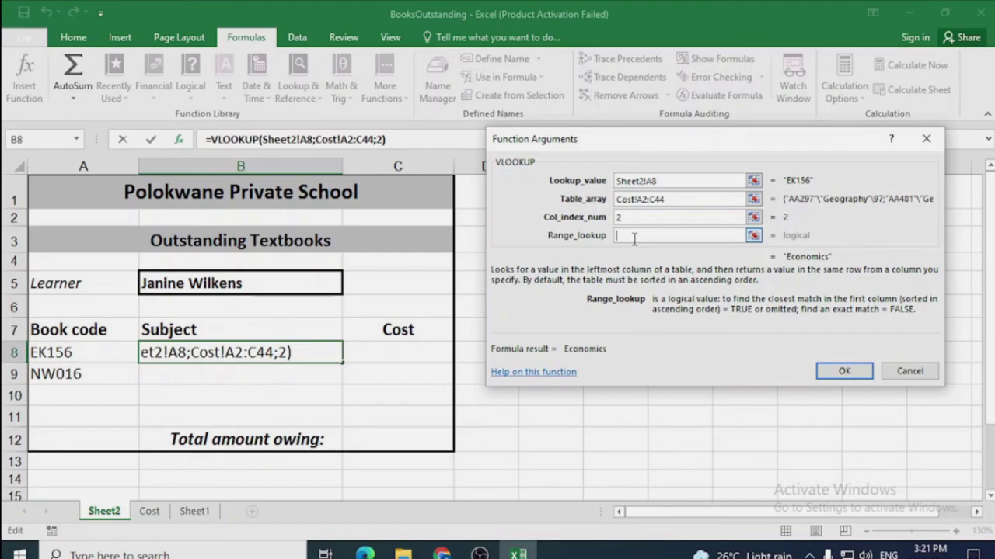
text(False)
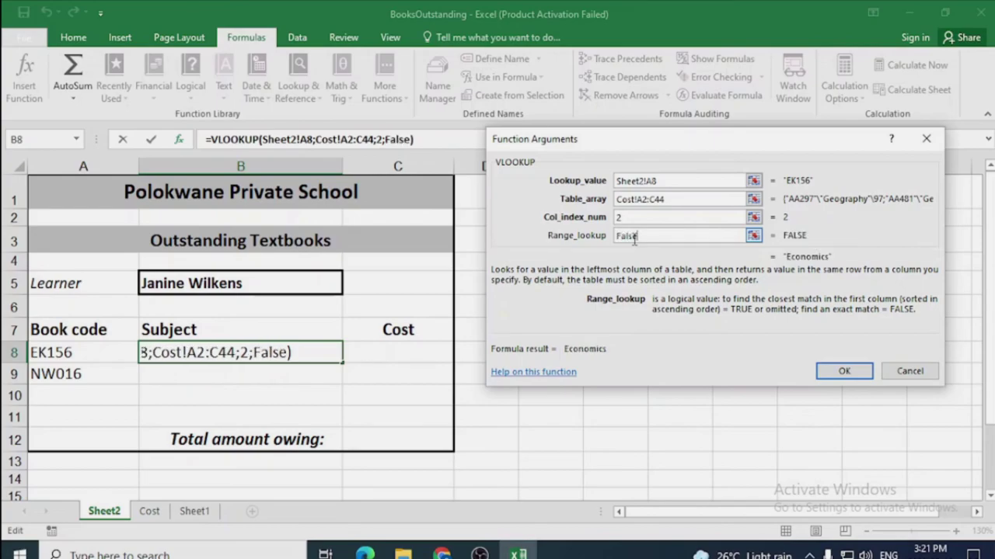
click(843, 371)
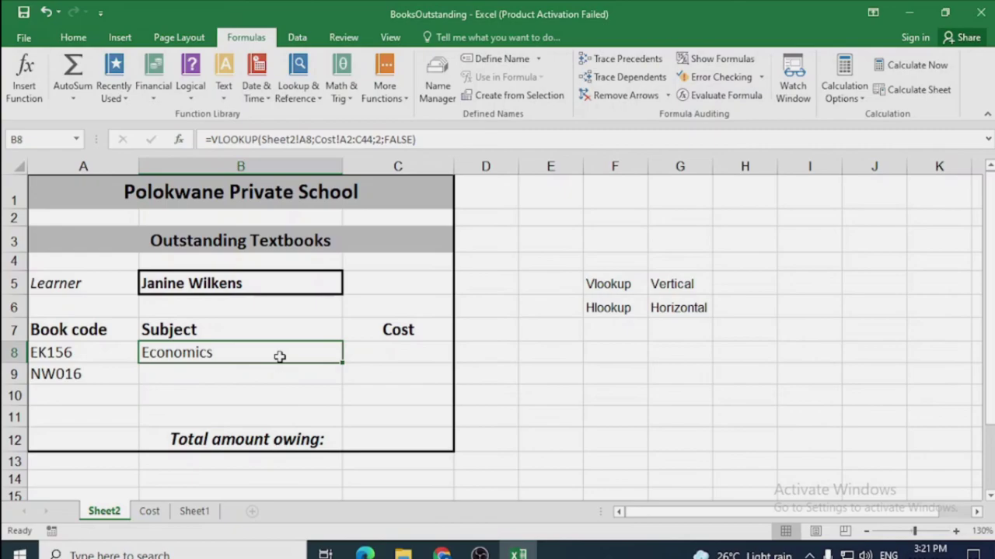
- Insert a VLOOKUP function in the first Cost cell, C8, with the book code in A8 as Lookup_value
click(387, 352)
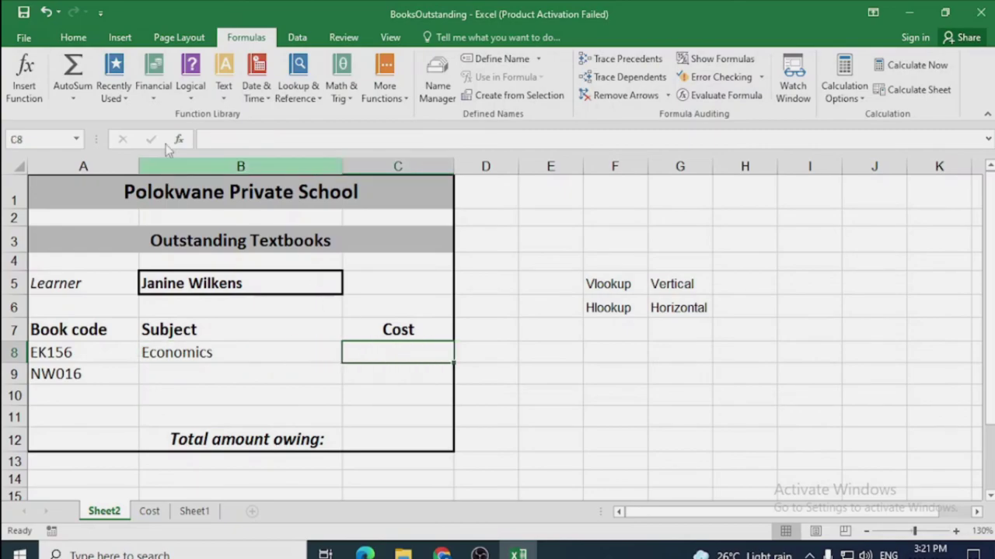
click(15, 85)
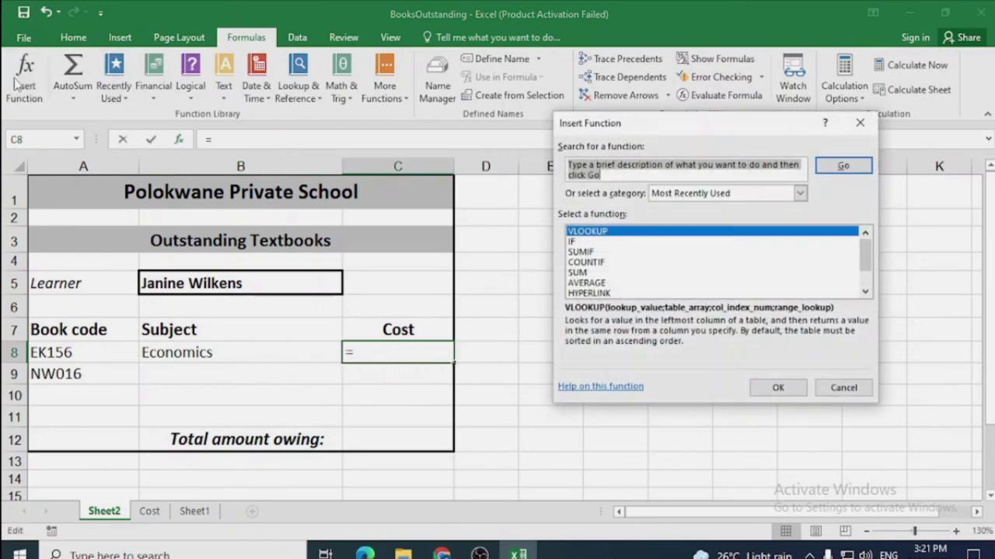
double_click(608, 231)
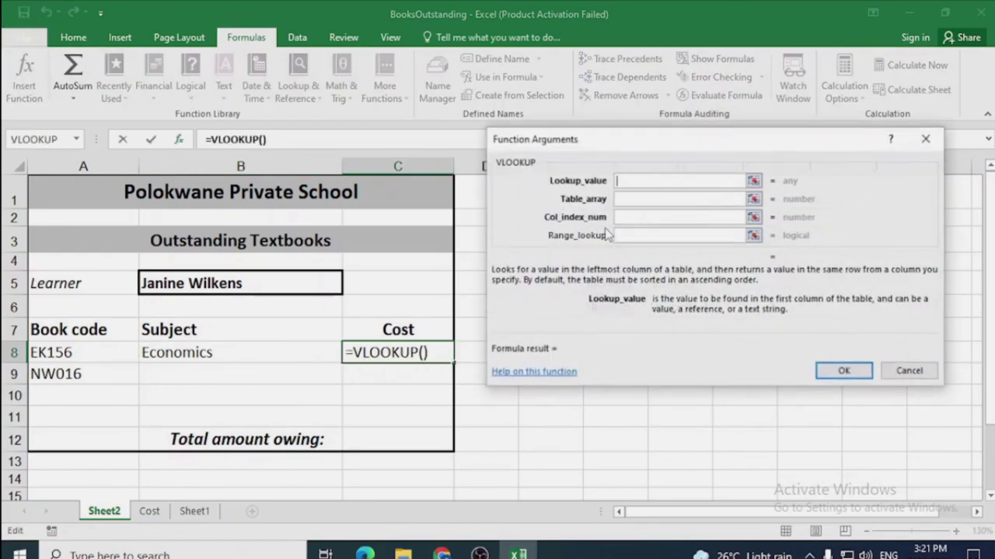
click(66, 354)
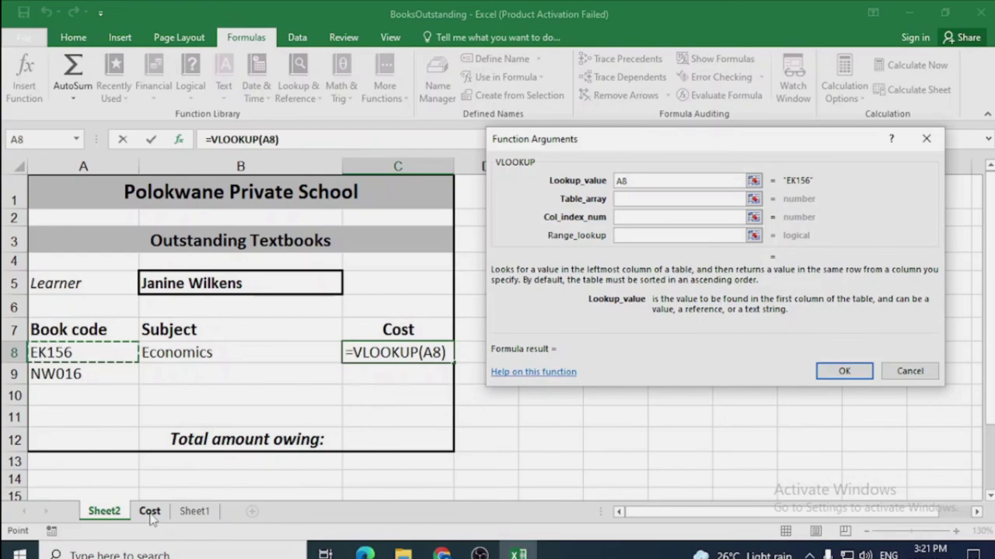
- Set the Table_array of the Cost VLOOKUP to the range A2:C44 on the Cost sheet
click(636, 200)
click(149, 511)
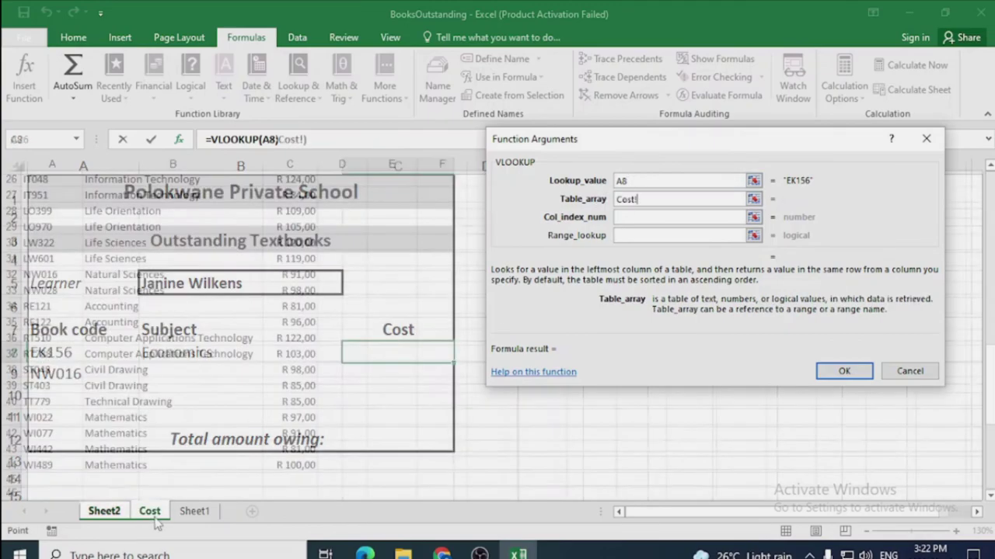
scroll(62, 208, up, 6)
drag(70, 202, 299, 469)
- Complete the VLOOKUP in C8 with Col_index_num 3 and Range_lookup false
click(638, 220)
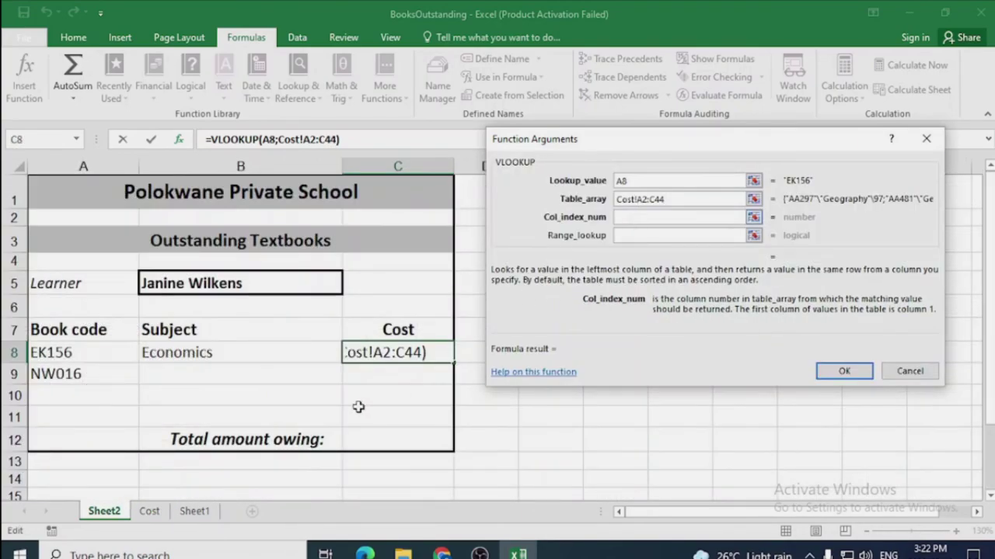
click(163, 516)
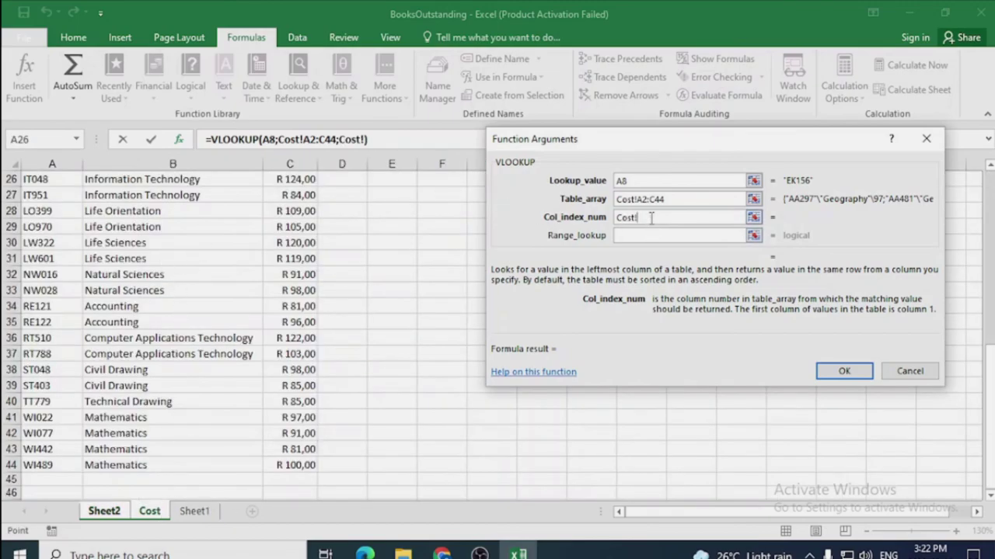
text(3)
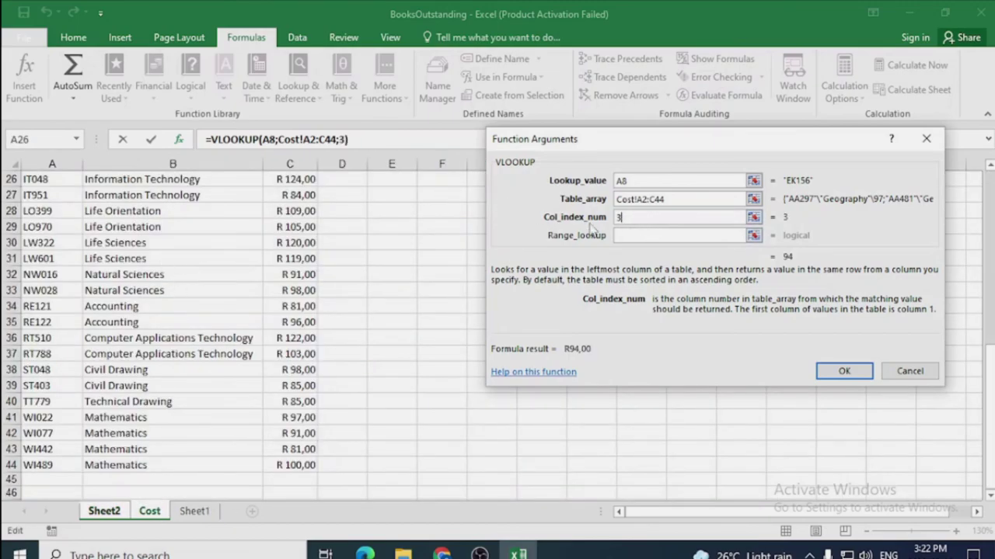
click(643, 237)
text(false)
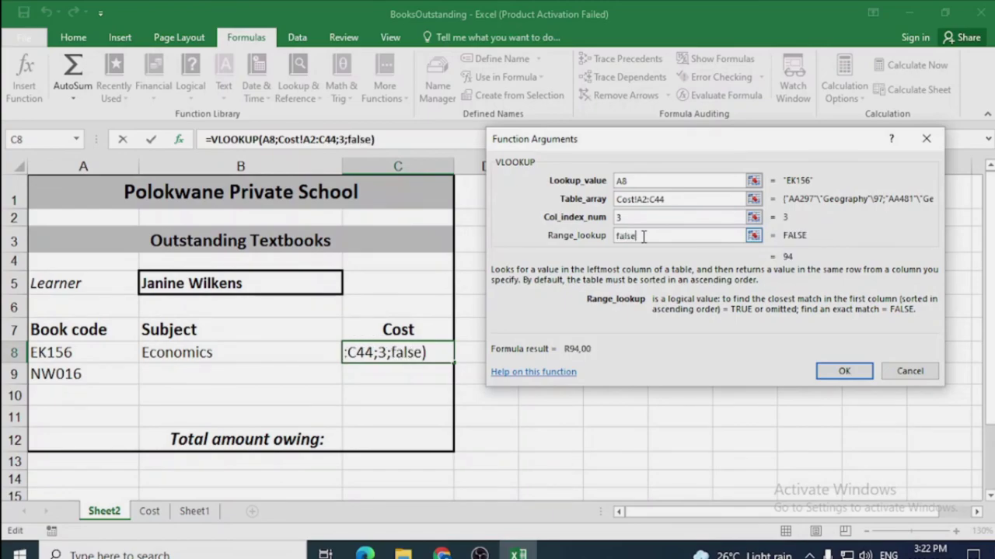
key(Return)
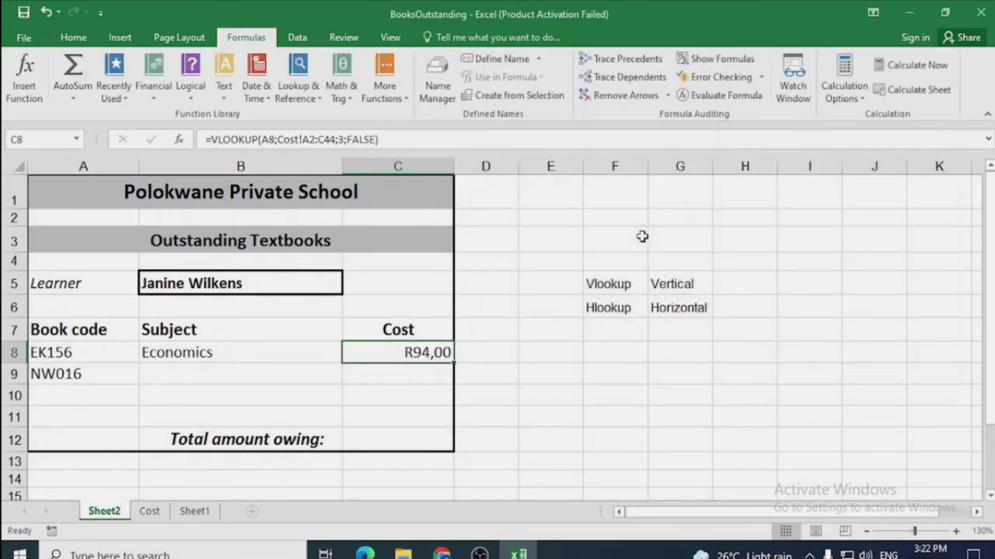
click(496, 236)
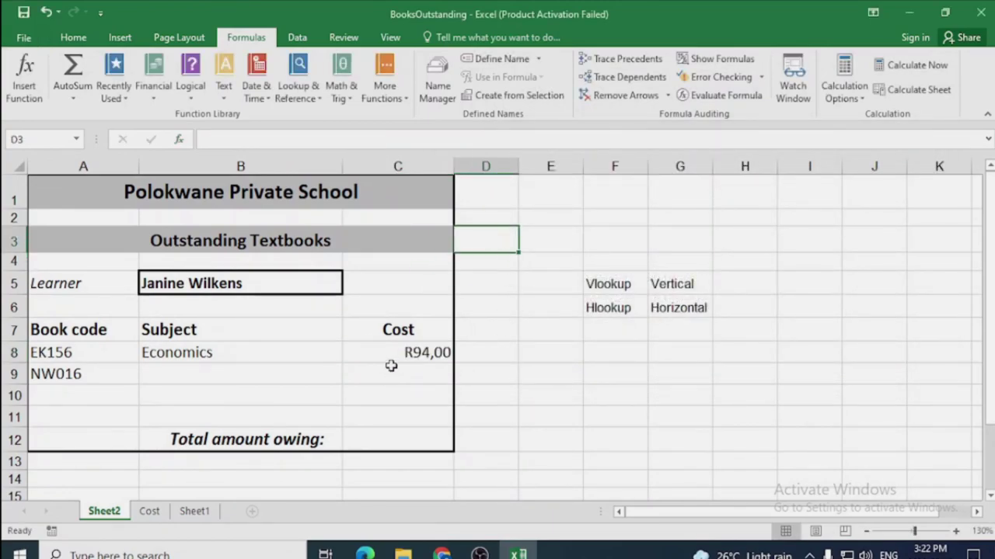
drag(115, 352, 400, 352)
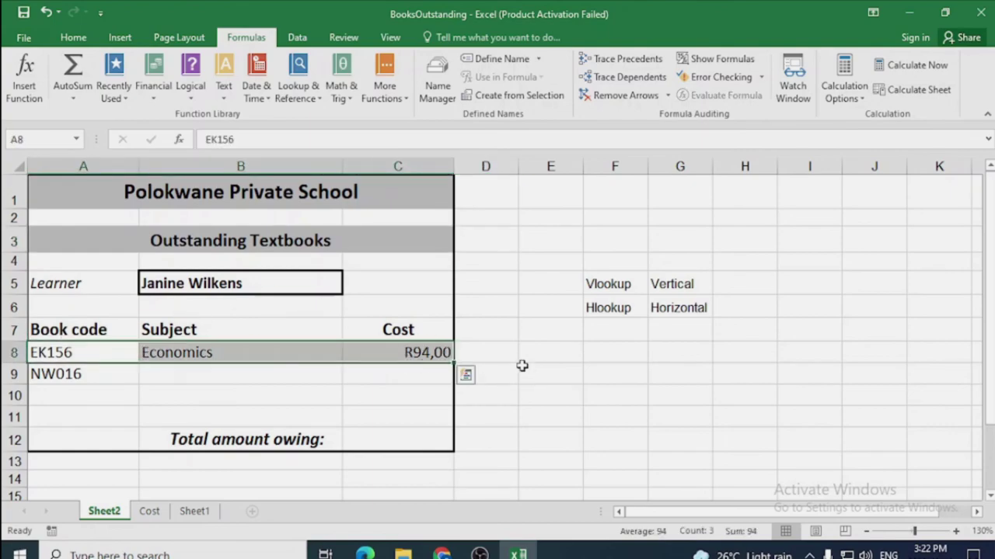
click(308, 348)
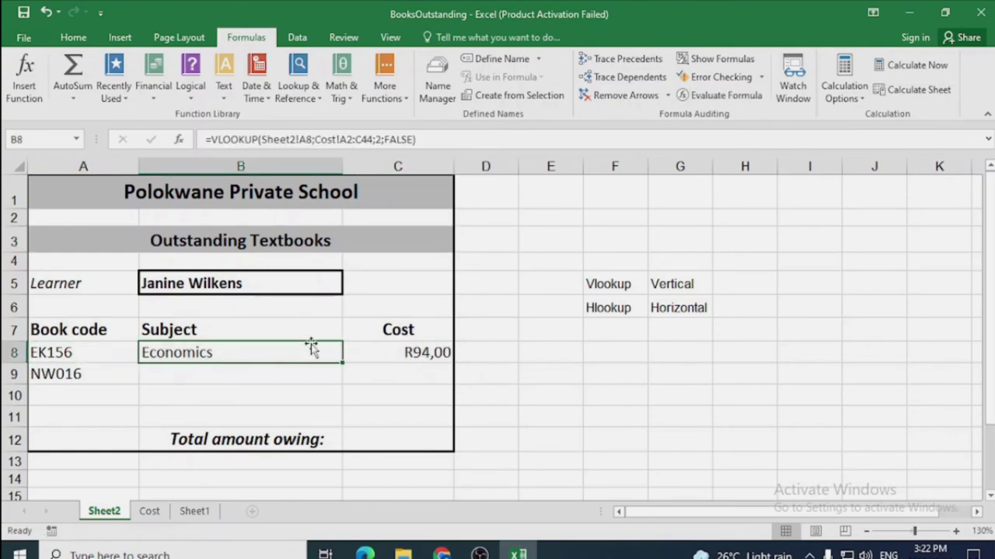
click(446, 352)
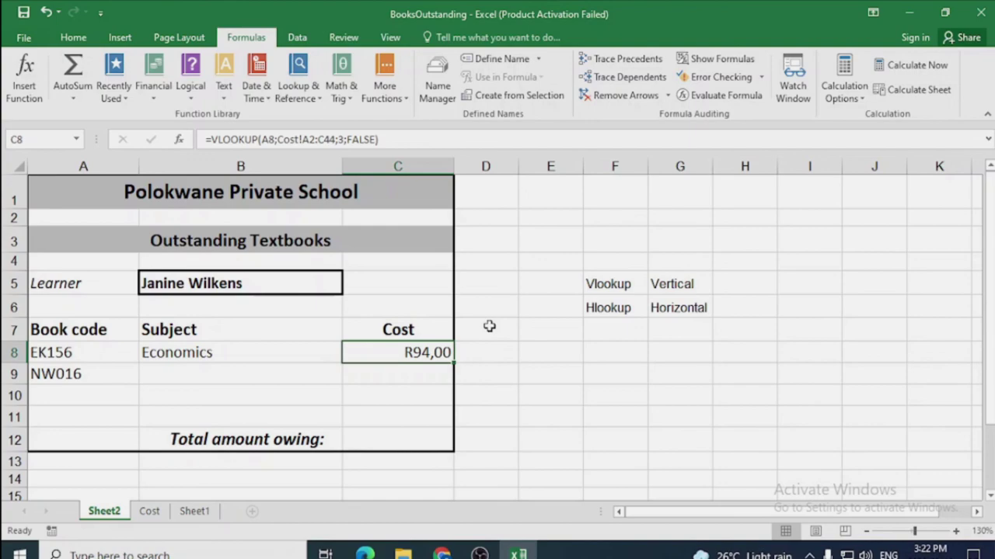
- Insert an HLOOKUP function in the second Subject cell, B9, with the book code in A9 as Lookup_value
click(201, 373)
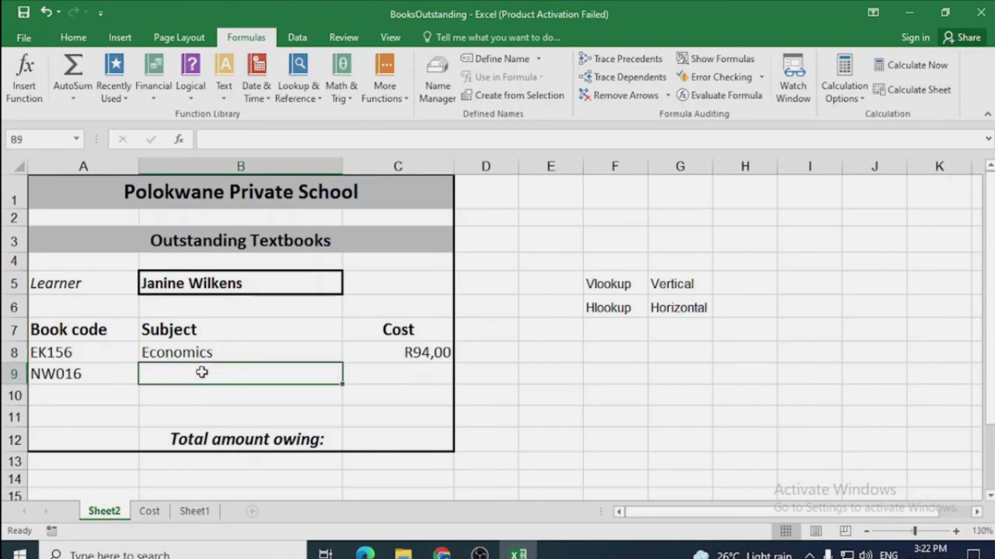
key(shift+F3)
double_click(627, 235)
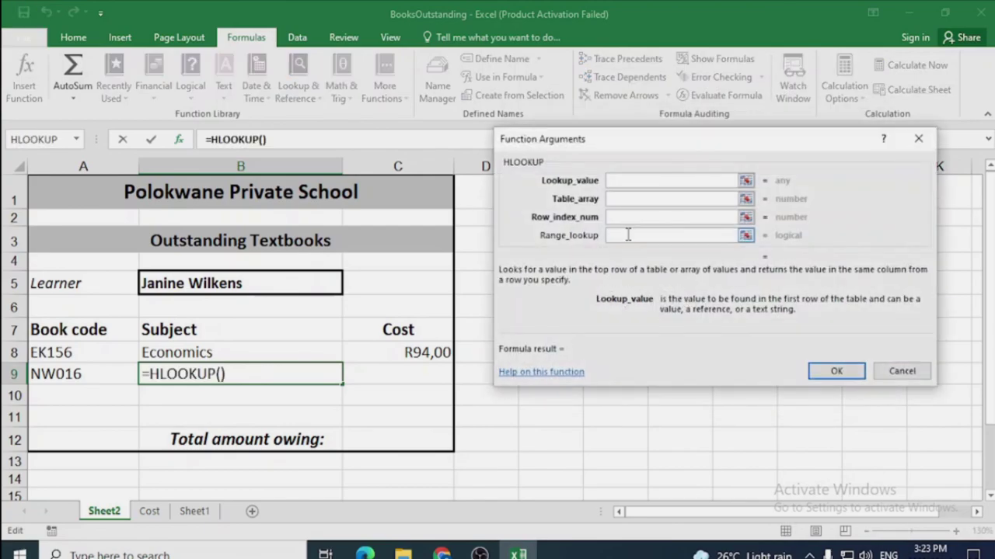
click(85, 373)
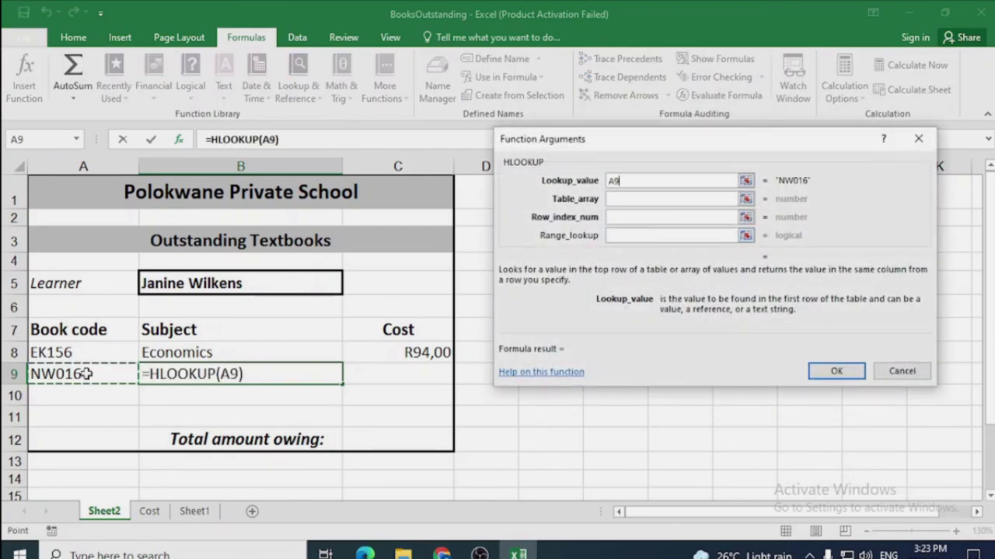
- Set the Table_array of the Subject HLOOKUP to the range C5:C7 on Sheet1
click(645, 199)
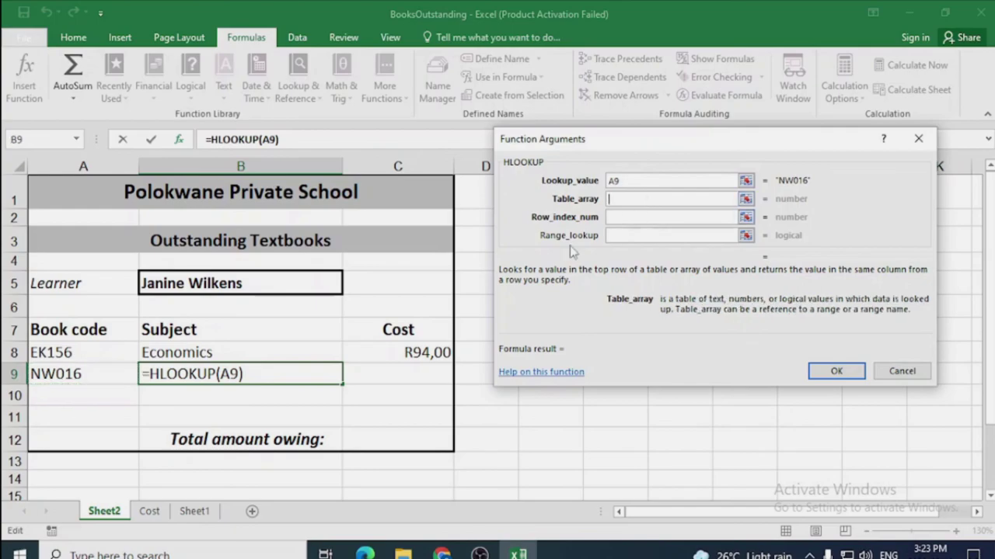
click(194, 512)
drag(178, 247, 169, 286)
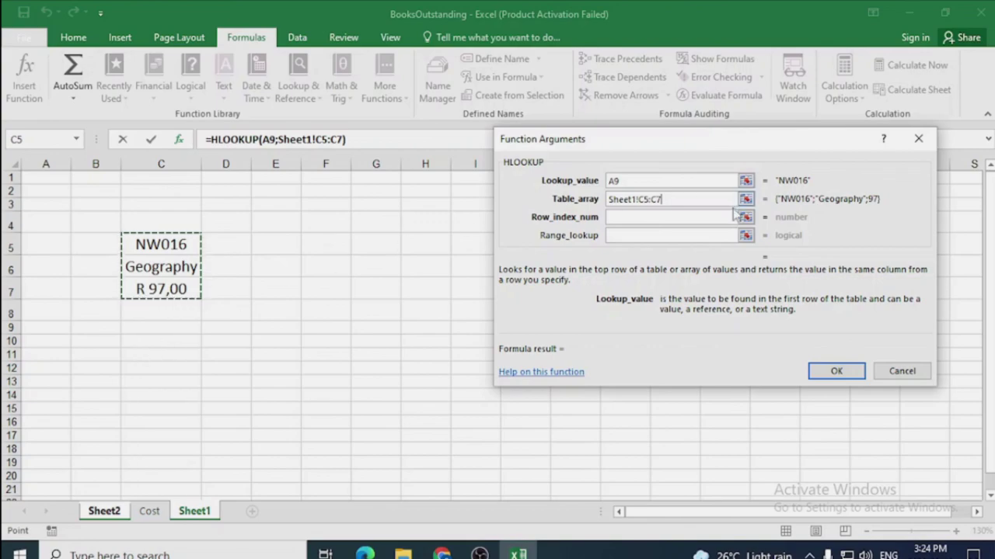
- Complete the HLOOKUP in B9 with Row_index_num 2 and Range_lookup False
click(649, 219)
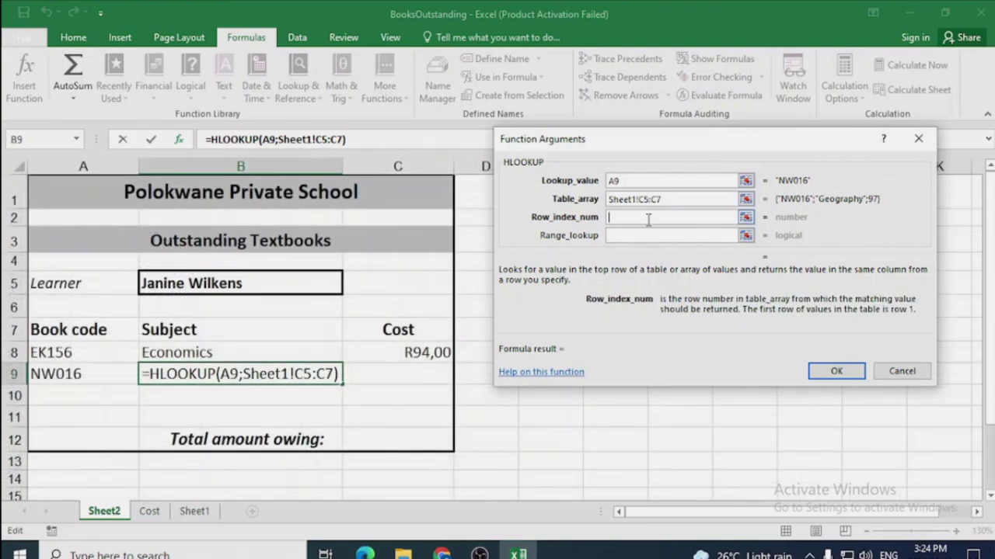
click(193, 510)
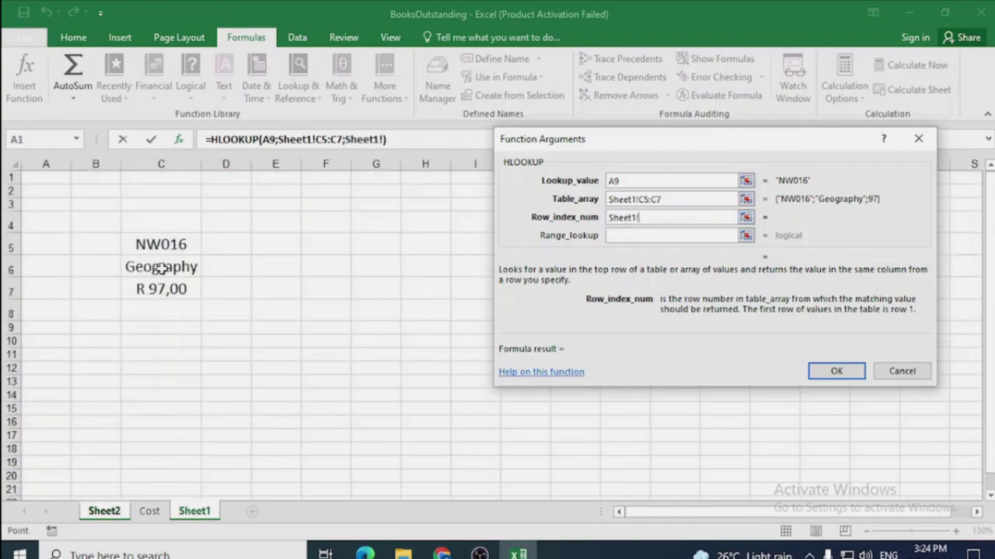
drag(658, 217, 576, 220)
text(2)
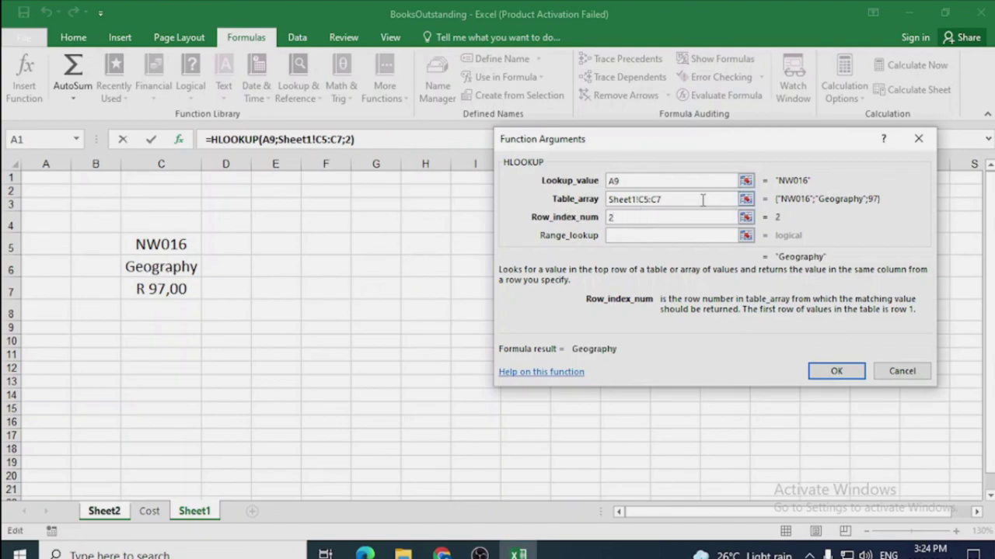
click(644, 234)
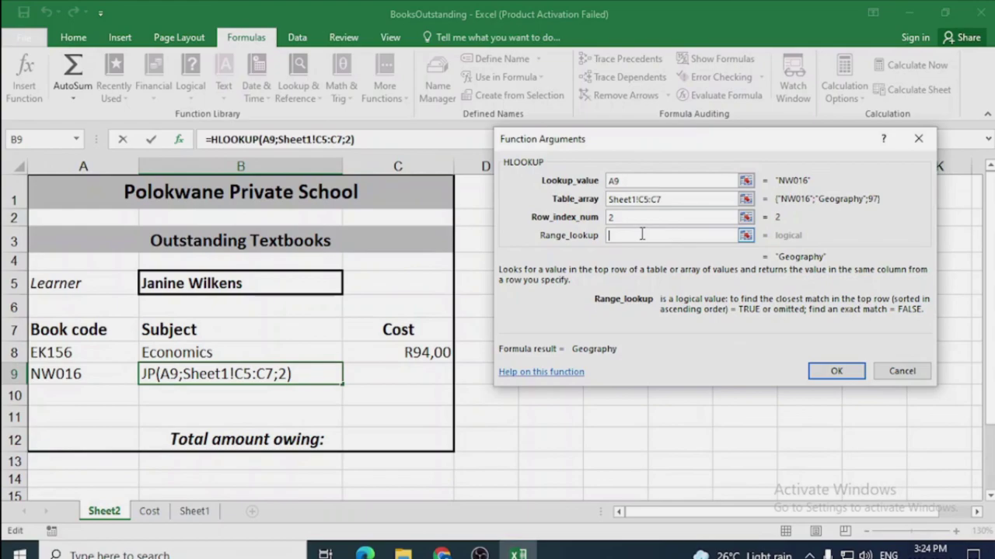
text(False)
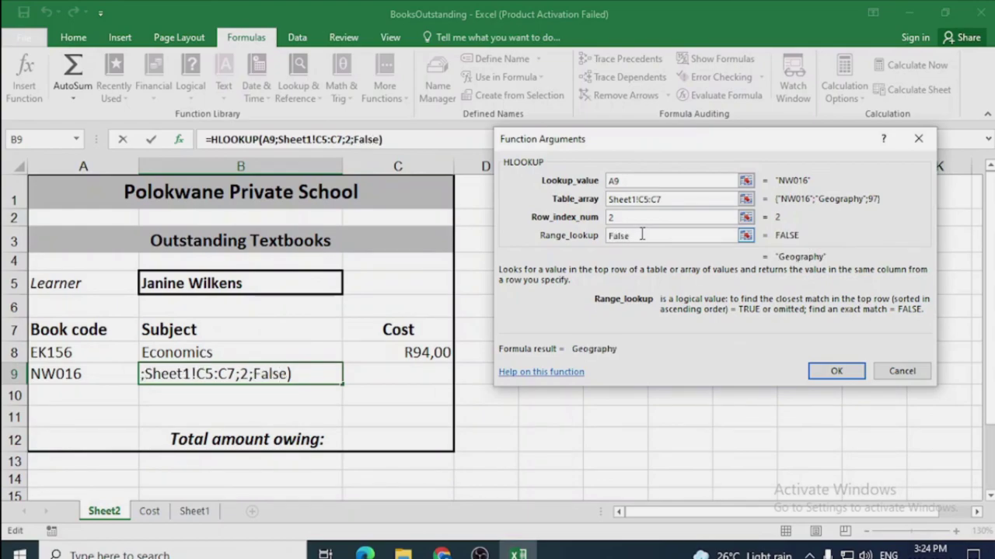
click(828, 371)
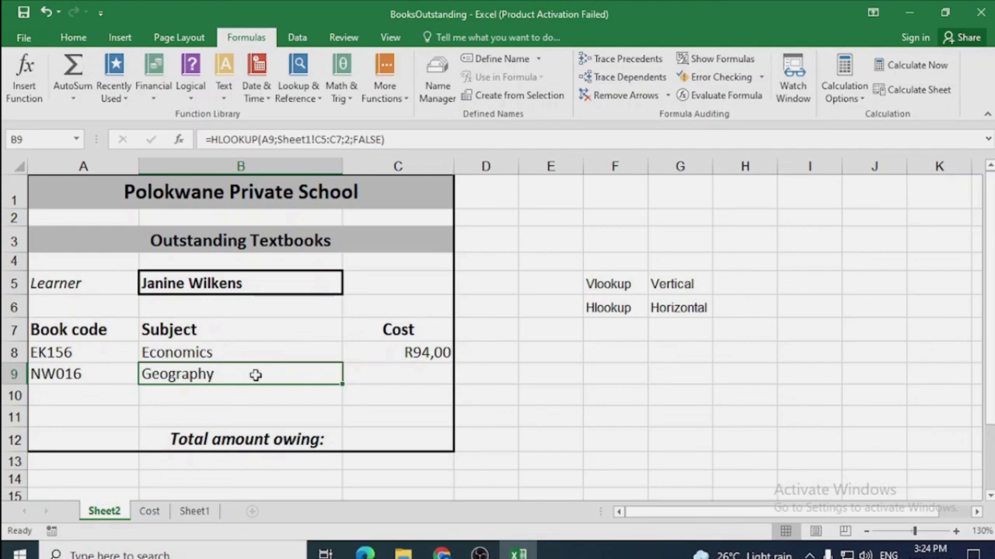
- Insert an HLOOKUP function in the second Cost cell, C9, with the book code in A9 as Lookup_value
click(377, 373)
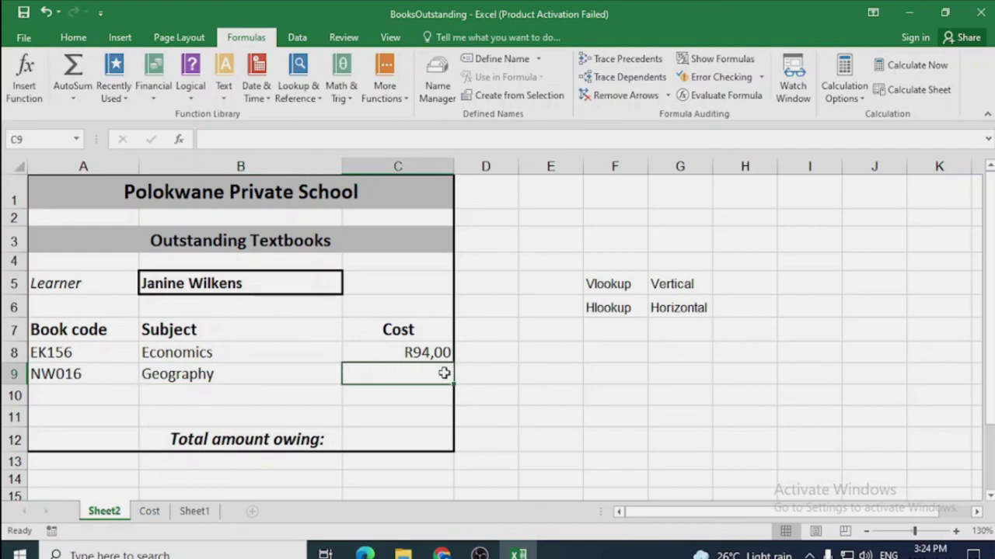
click(50, 383)
click(362, 376)
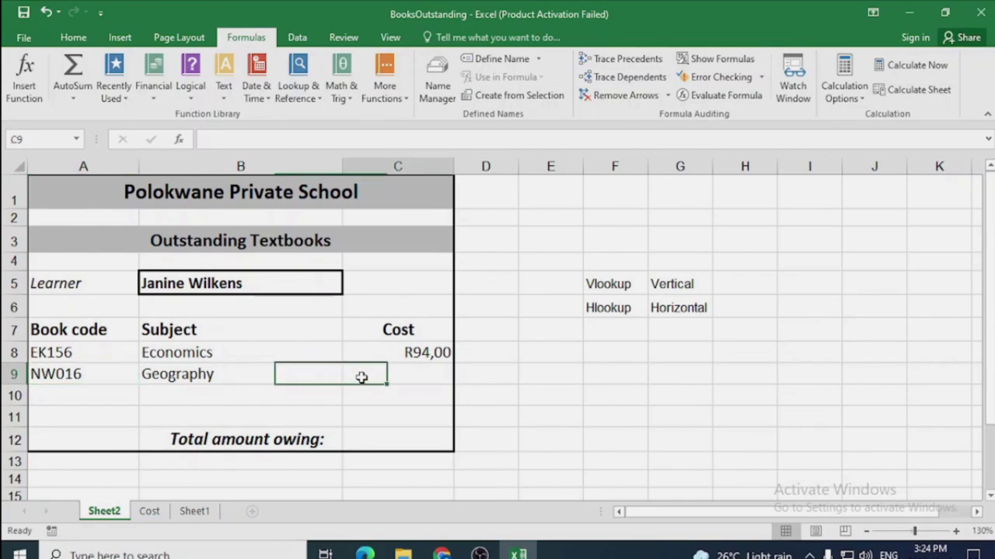
click(24, 78)
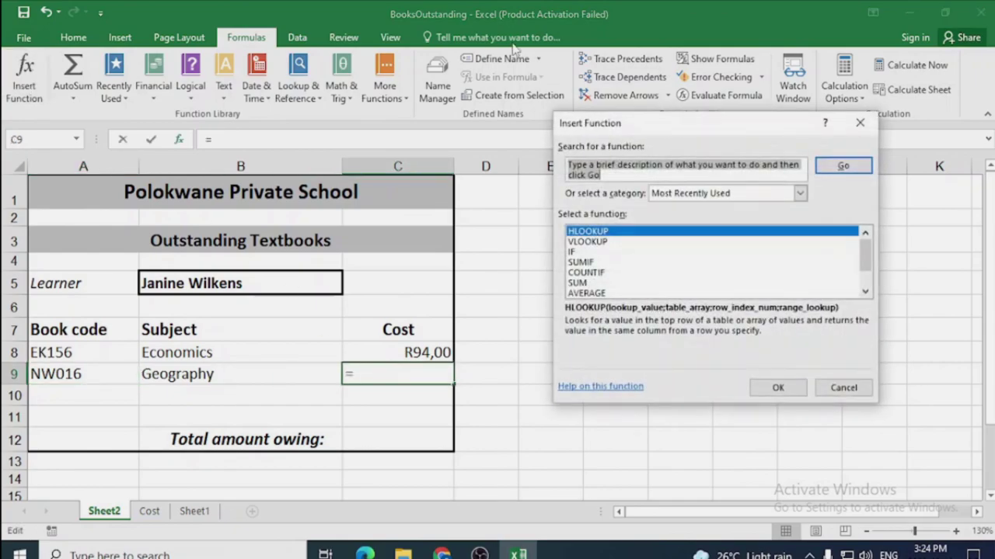
double_click(589, 233)
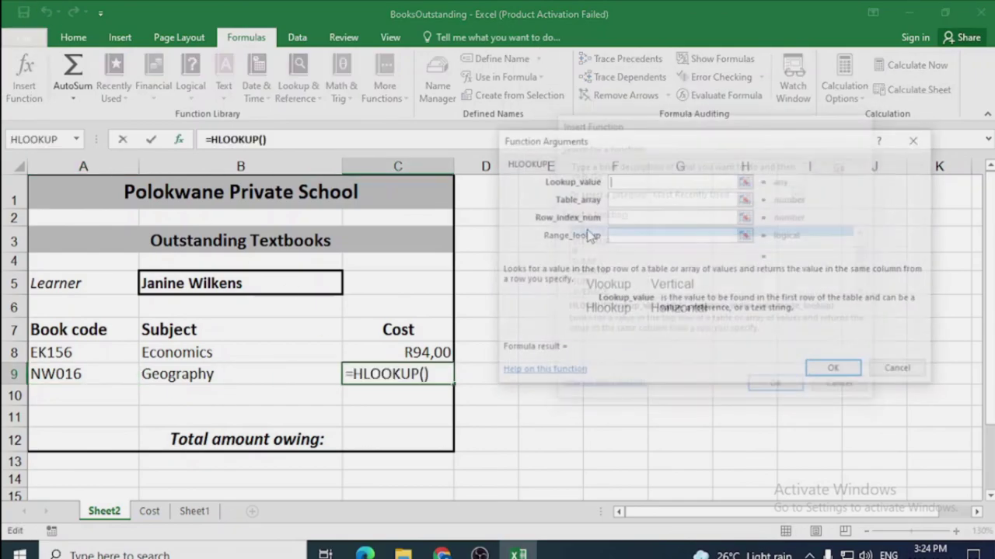
click(66, 368)
- Set the Table_array of the Cost HLOOKUP to the range C5:C7 on Sheet1
click(626, 199)
click(195, 511)
drag(165, 239, 177, 292)
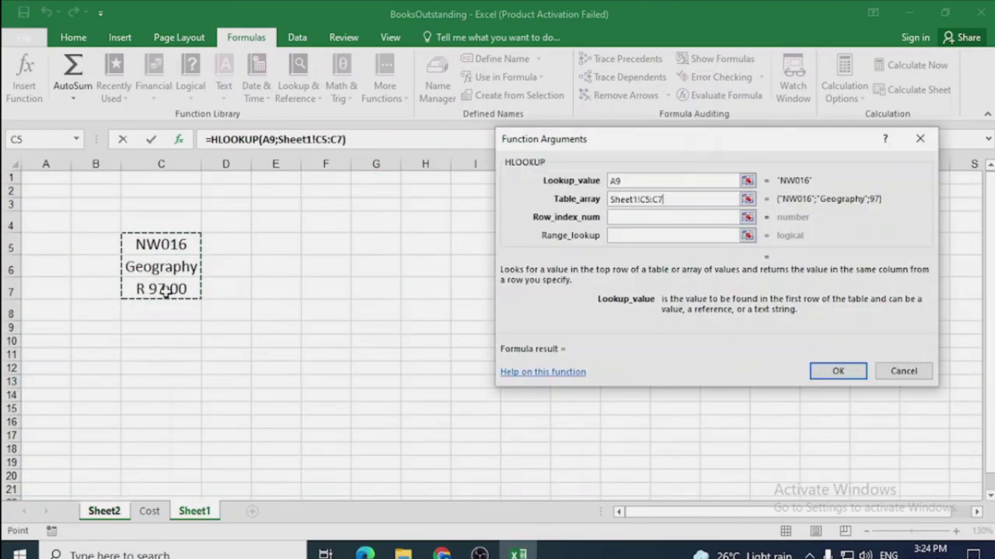
- Complete the HLOOKUP in C9 with Row_index_num 3 and Range_lookup false
click(697, 217)
click(194, 511)
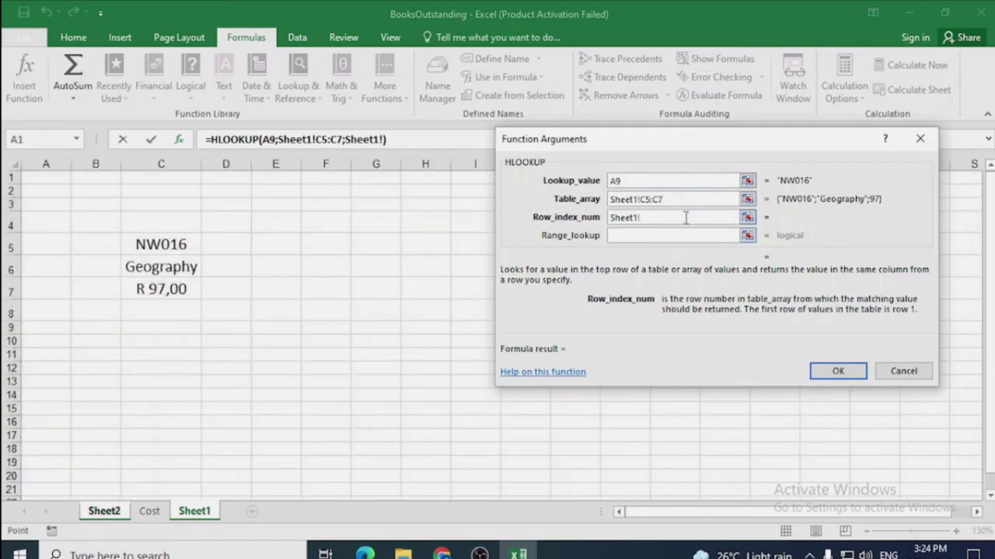
key(BackSpace)
key(BackSpace)
key(BackSpace)
key(BackSpace)
key(BackSpace)
key(BackSpace)
key(BackSpace)
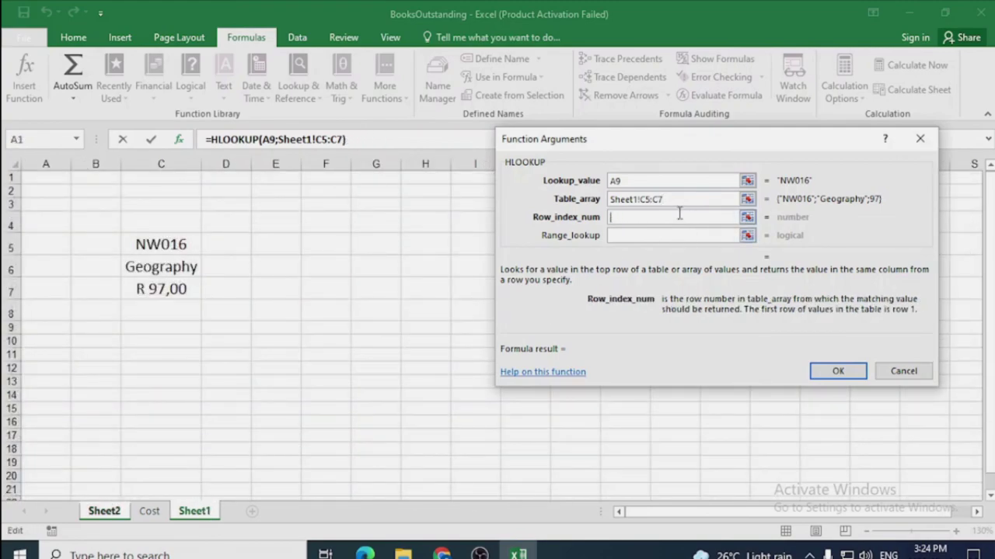
text(3)
click(679, 235)
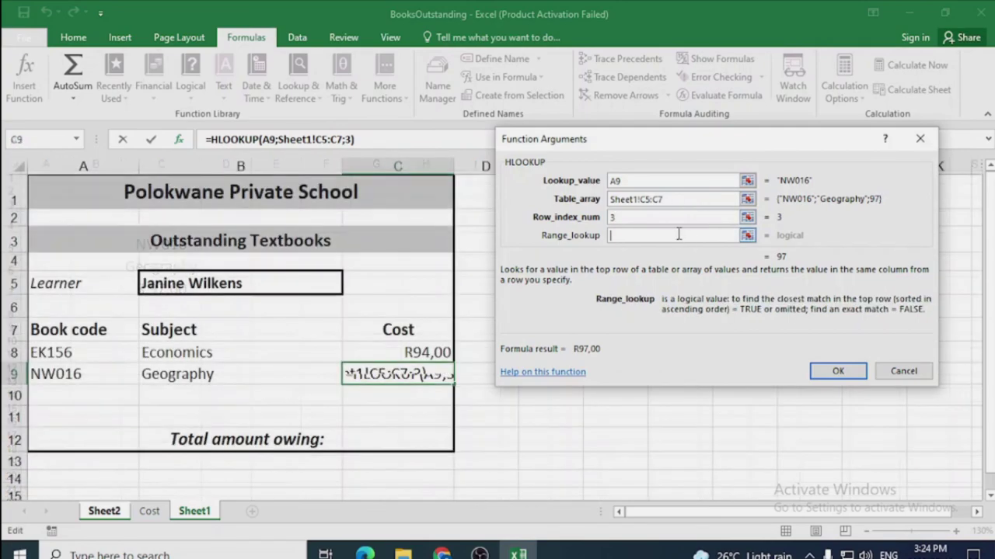
text(false)
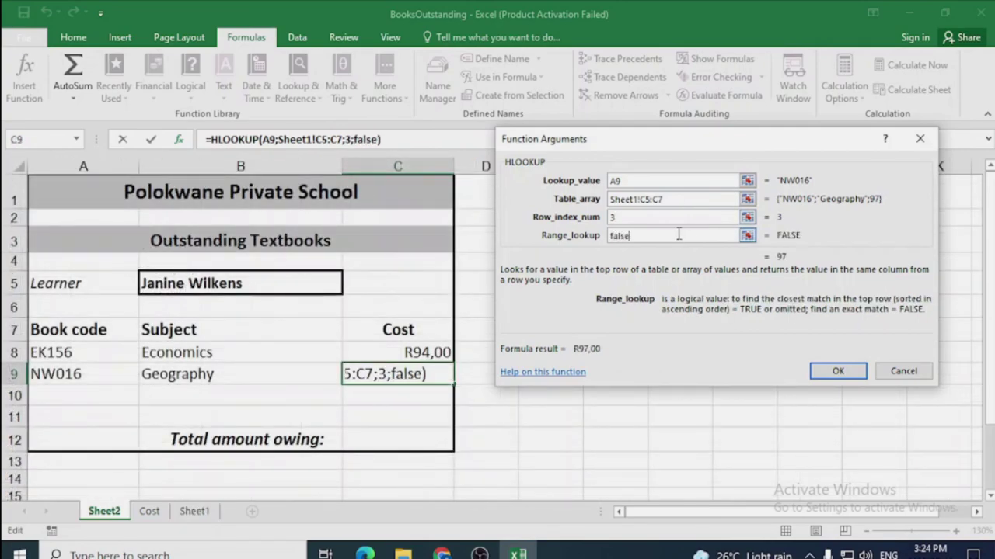
click(833, 370)
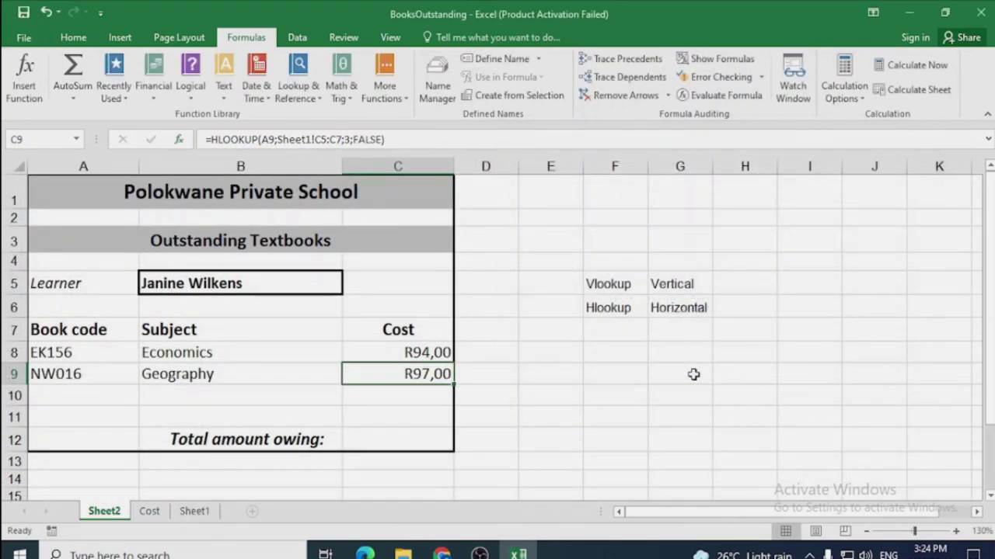